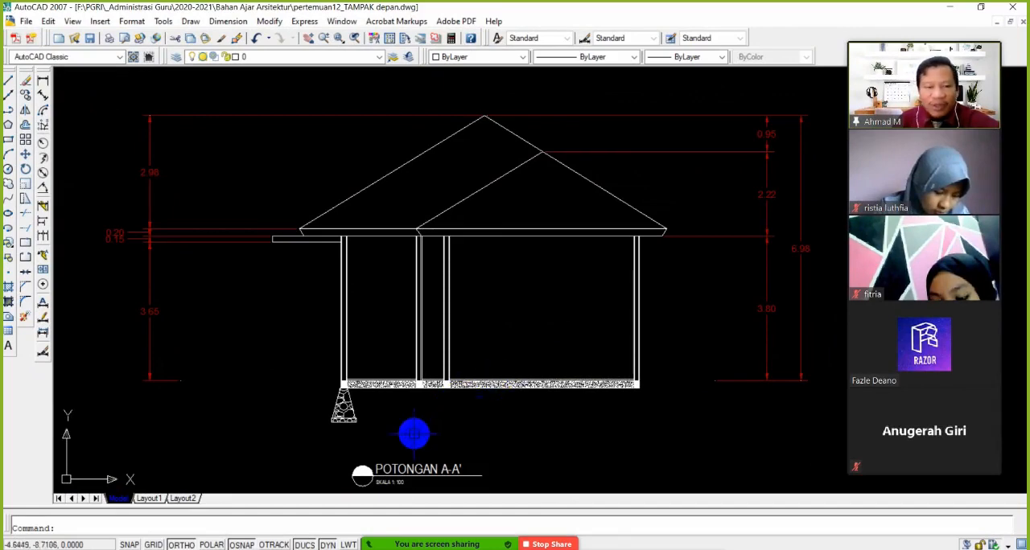
Examine the floor slab and the stone foundation beneath the outer-left column in section A-A'
scroll(416, 420, "up", 6)
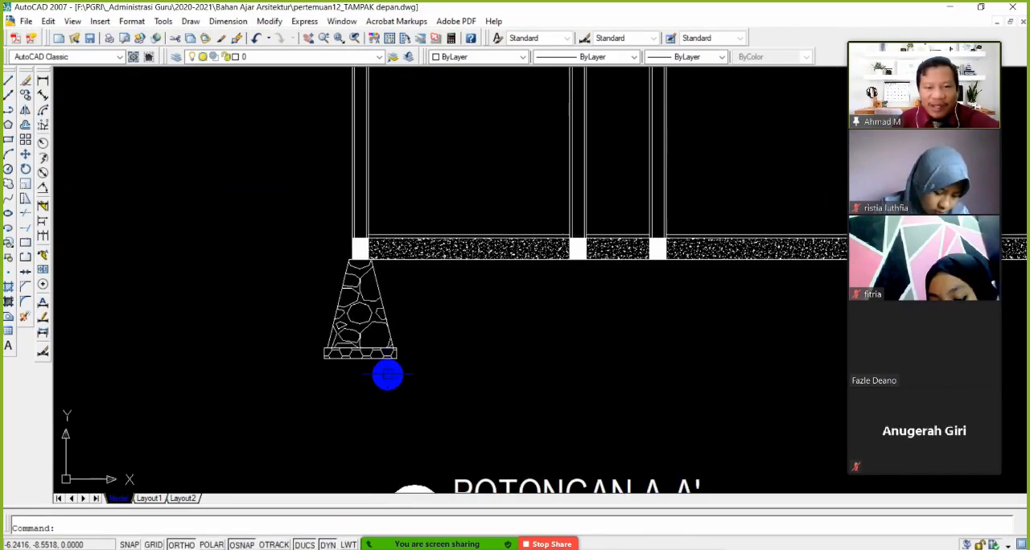
scroll(282, 372, "down", 3)
scroll(288, 378, "up", 1)
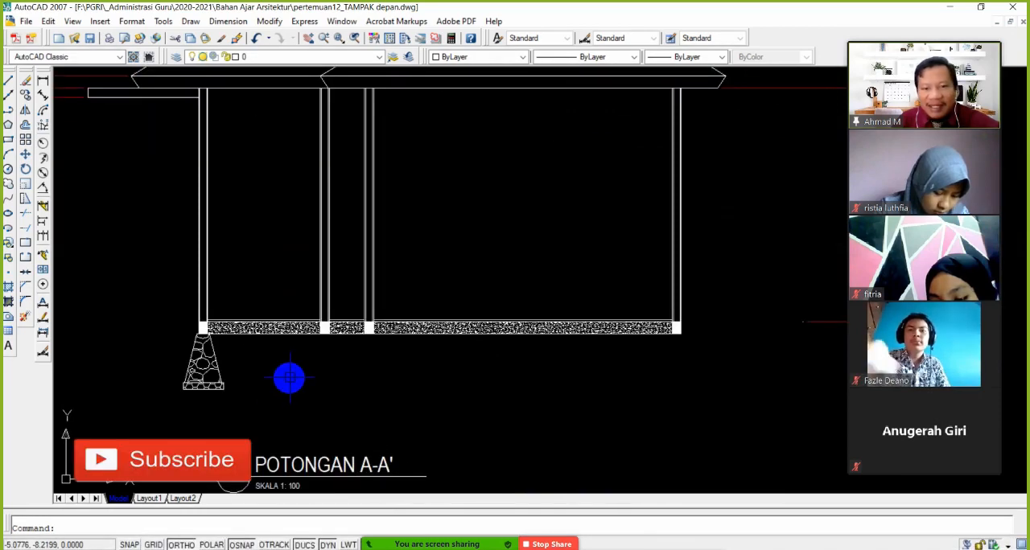
middle_click_drag(277, 381, 296, 371)
scroll(295, 371, "up", 2)
middle_click_drag(368, 355, 328, 377)
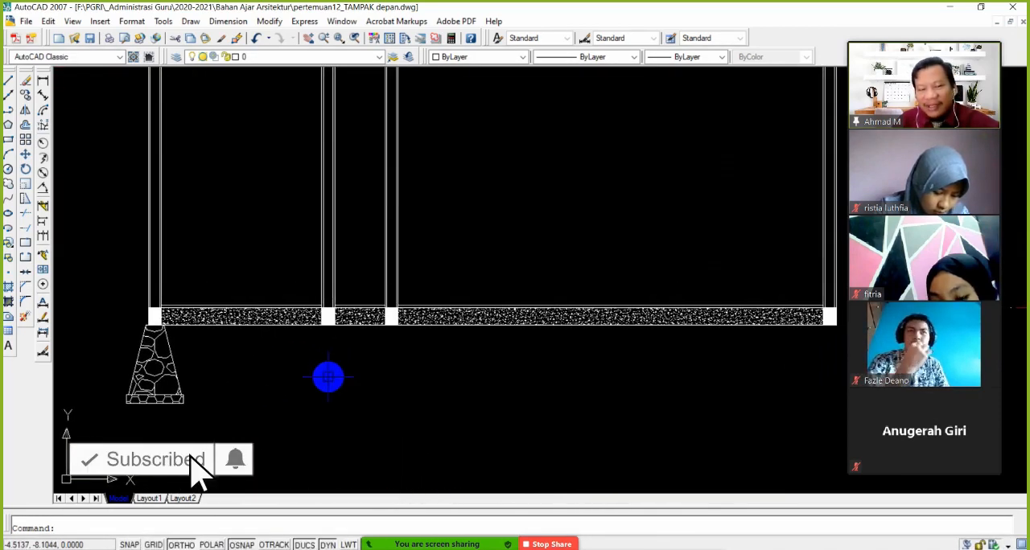
scroll(213, 322, "down", 3)
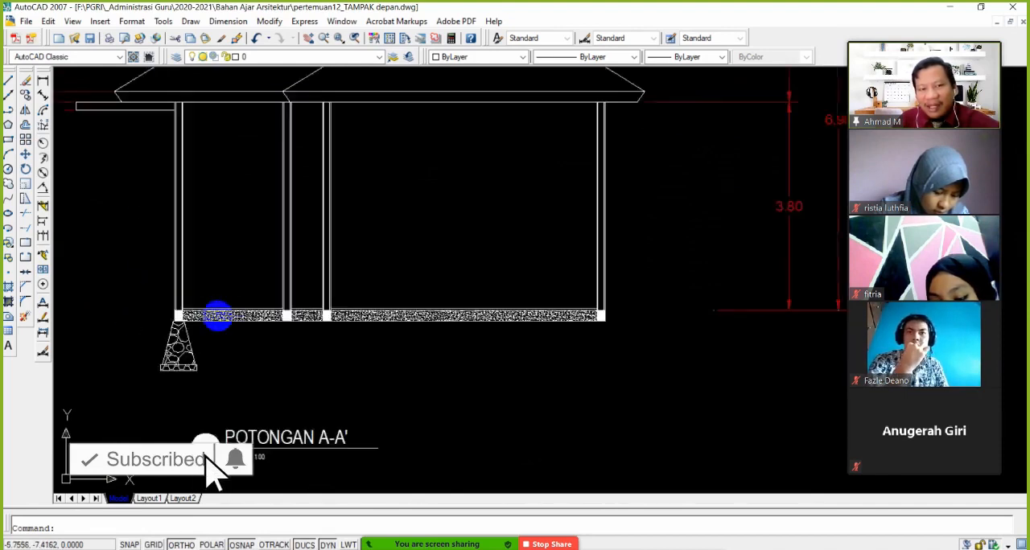
scroll(172, 380, "up", 2)
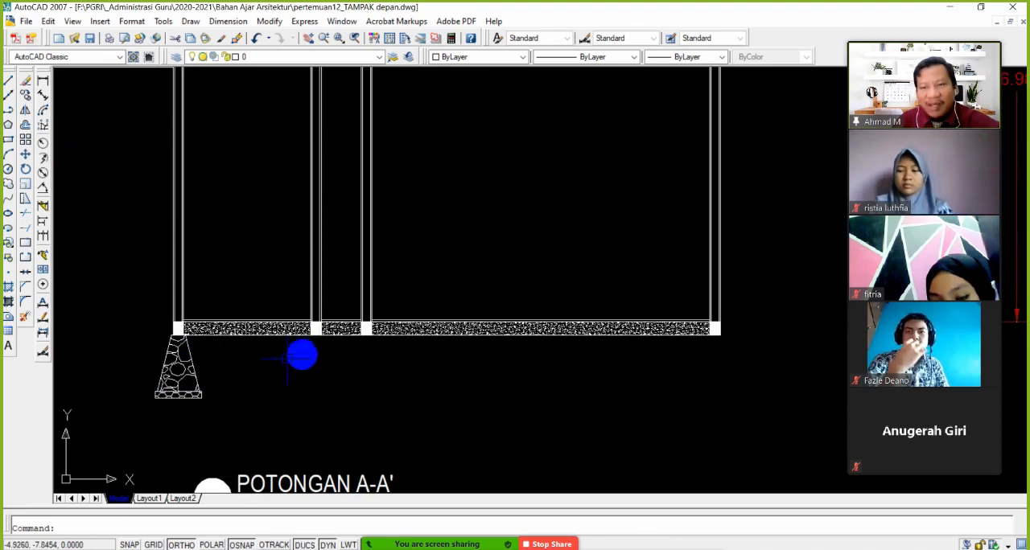
scroll(185, 369, "up", 3)
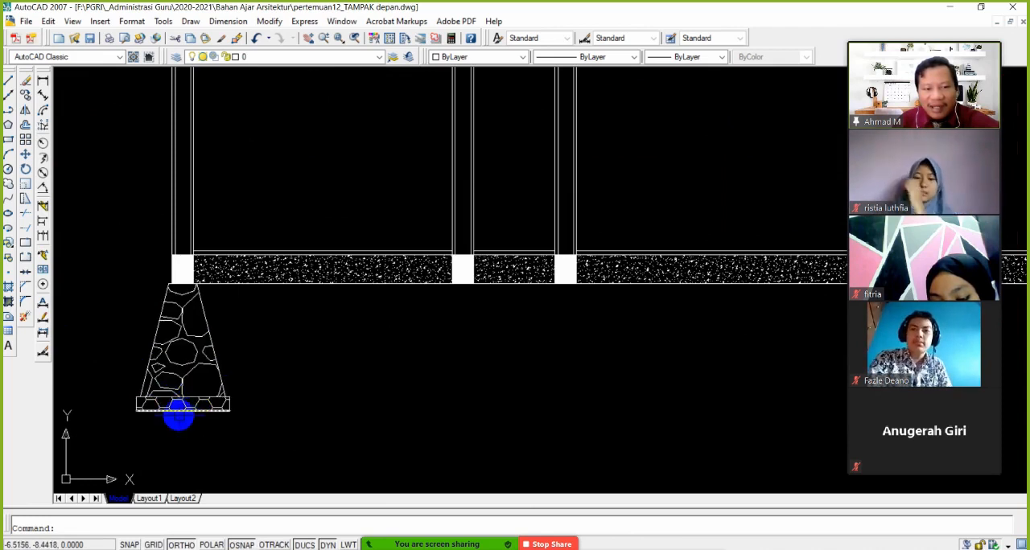
Replace the stone hatch in the foundation's base strip with the ANSI31 pattern at scale 0.05
left_click(183, 405)
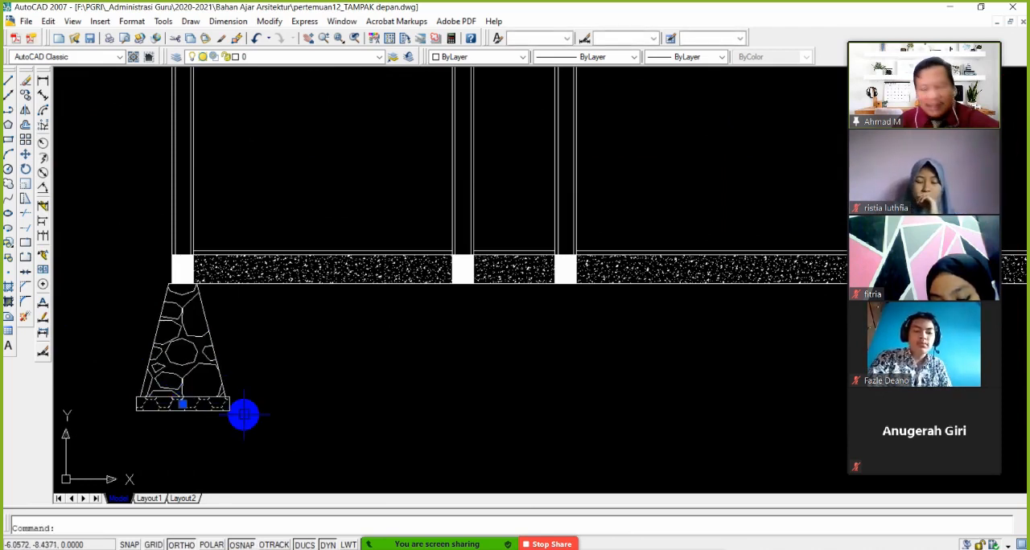
key("Escape")
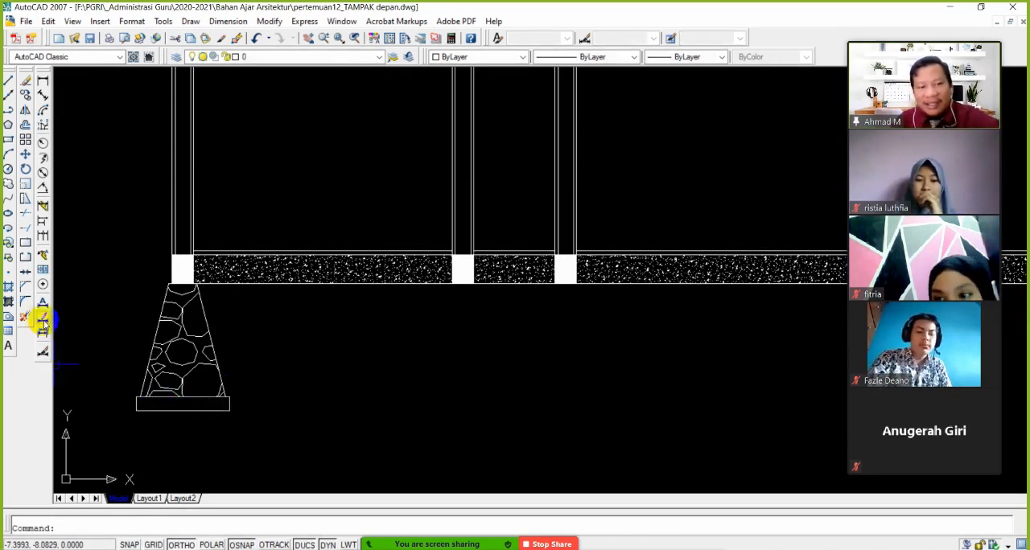
left_click(8, 292)
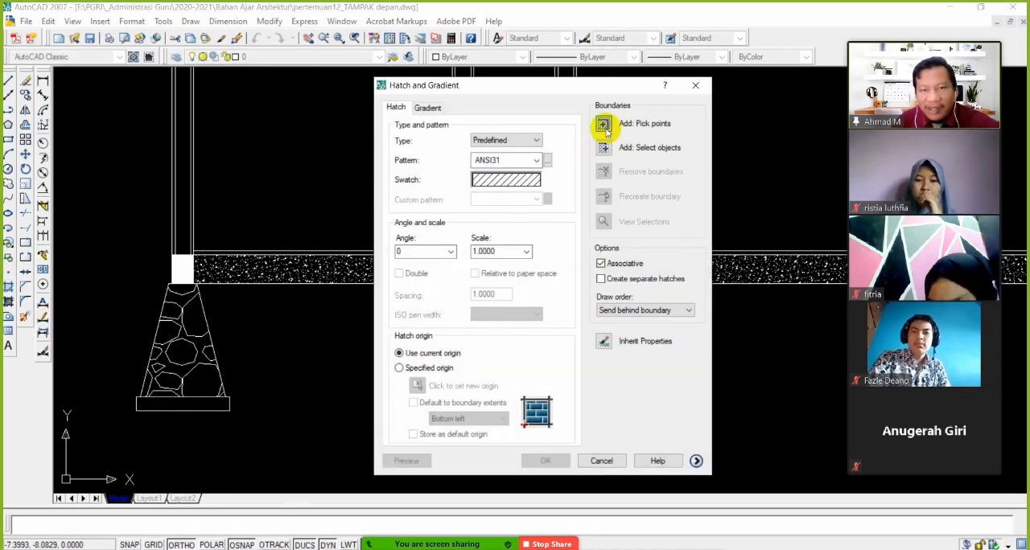
left_click(605, 126)
left_click(210, 407)
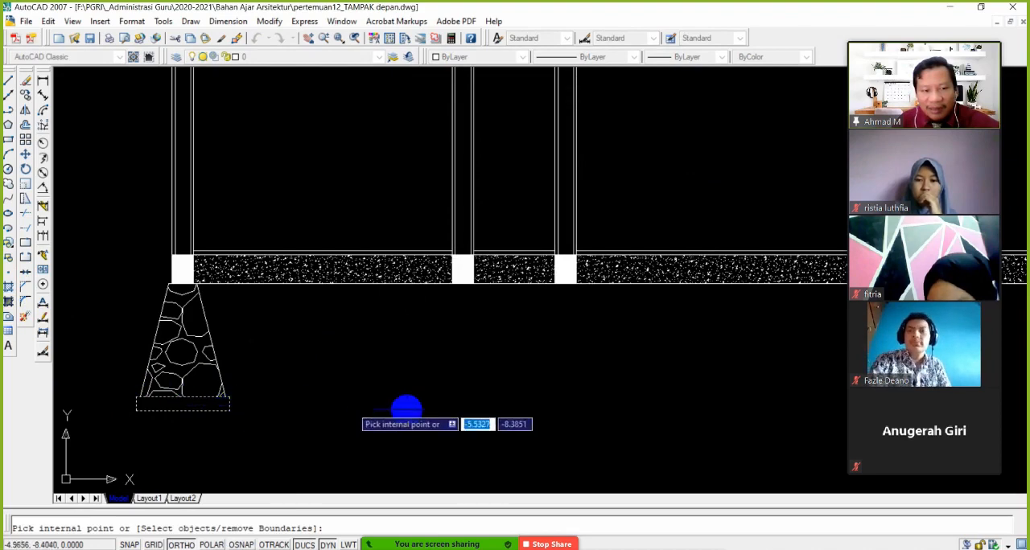
right_click(526, 434)
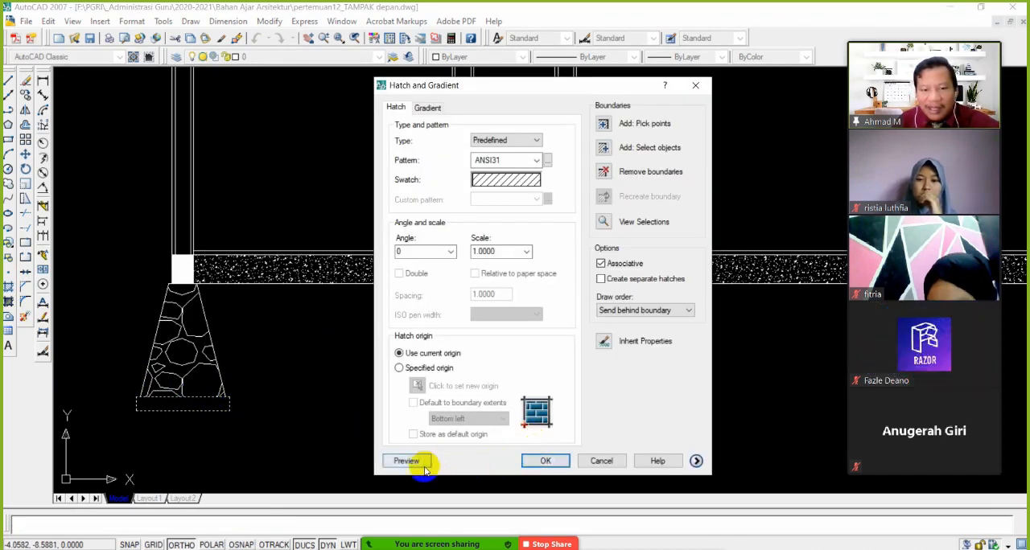
left_click(408, 461)
left_click(373, 415)
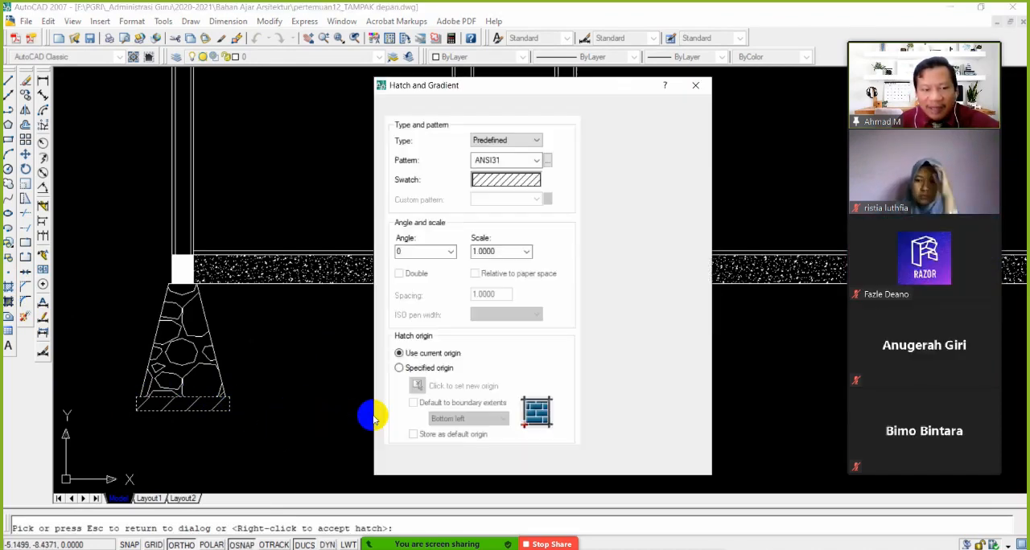
double_click(501, 252)
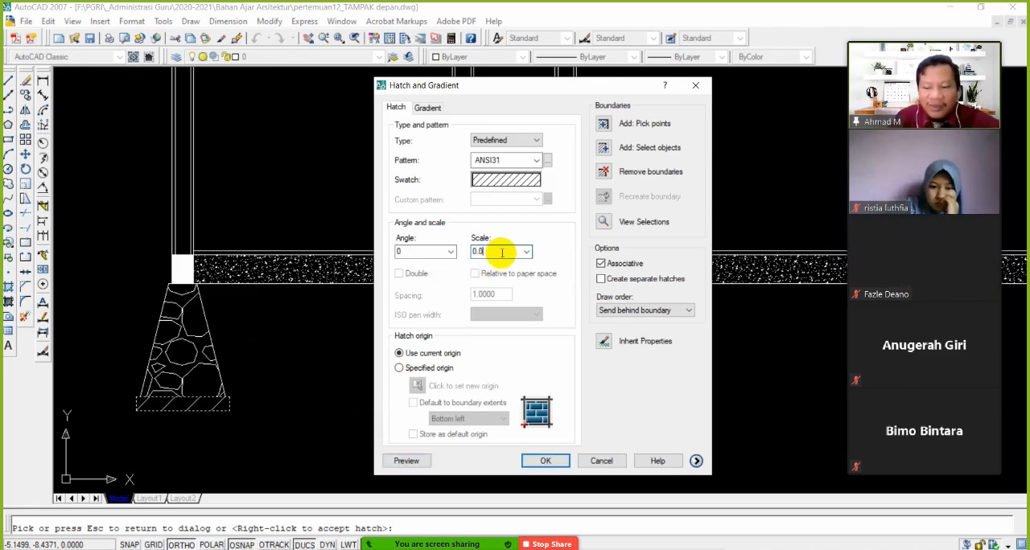
key("Return")
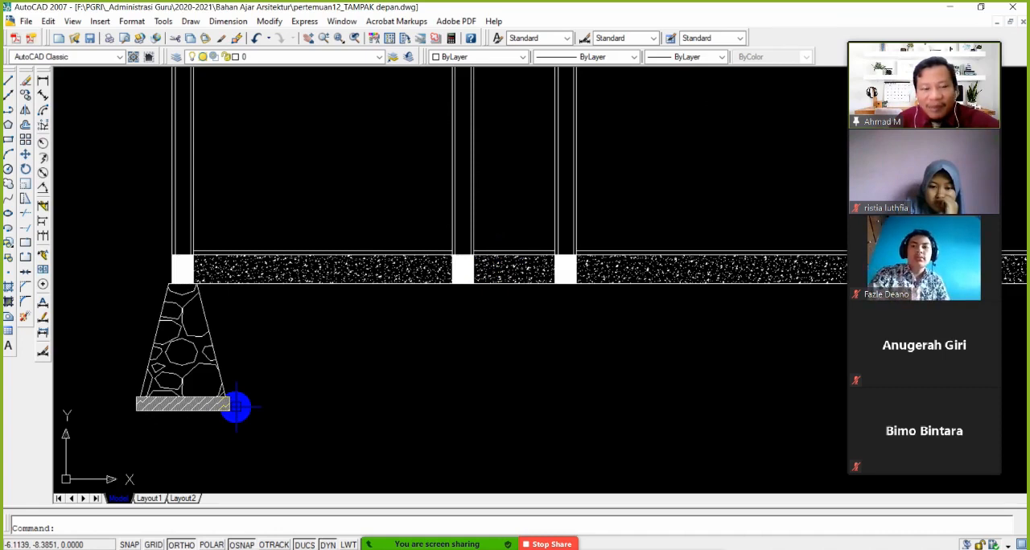
Increase the scale of the ANSI31 hatch in the foundation's base strip for a wider line spacing
scroll(186, 419, "up", 3)
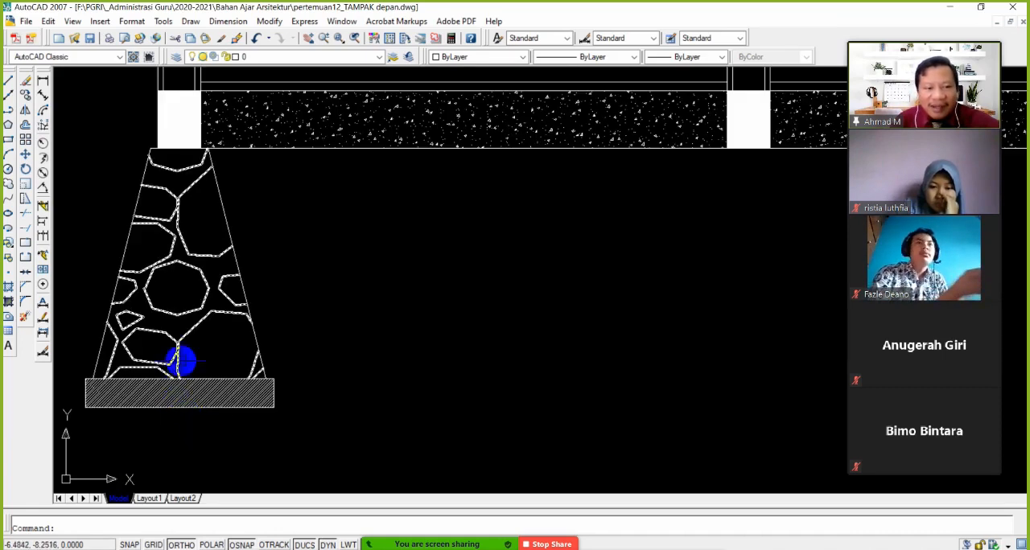
left_click(201, 392)
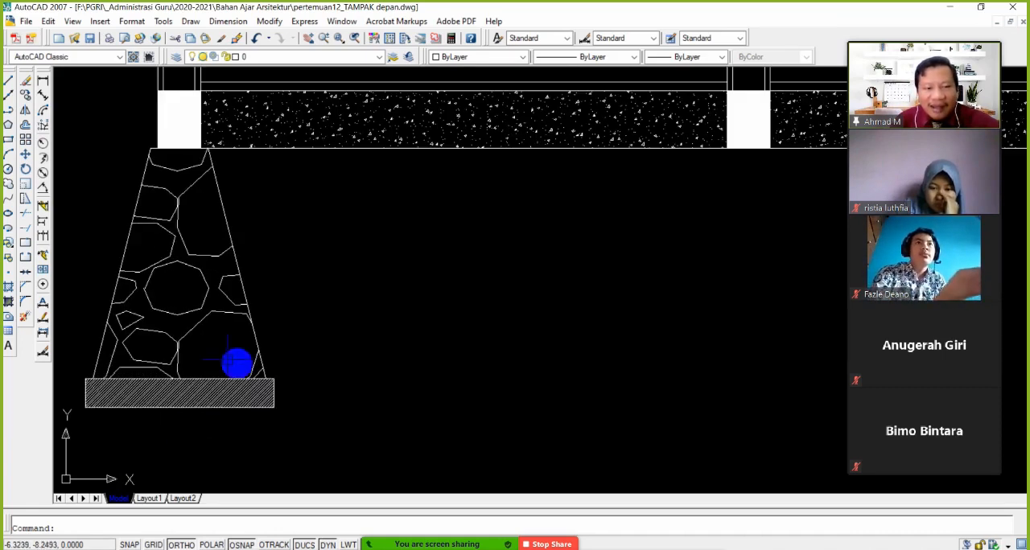
middle_click_drag(234, 361, 292, 352)
key("Escape")
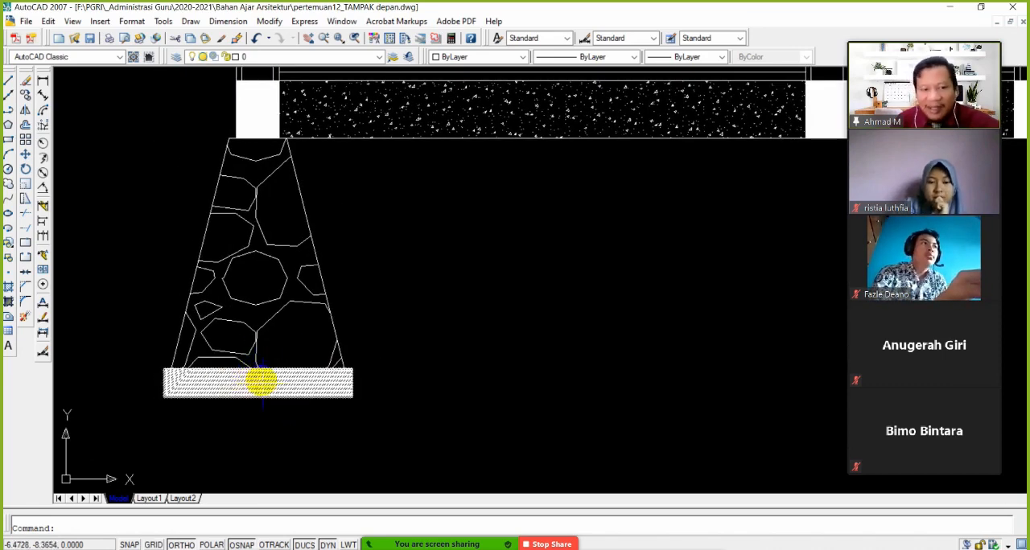
scroll(271, 384, "up", 3)
scroll(258, 377, "down", 4)
middle_click_drag(258, 378, 315, 386)
scroll(314, 386, "up", 2)
left_click(295, 382)
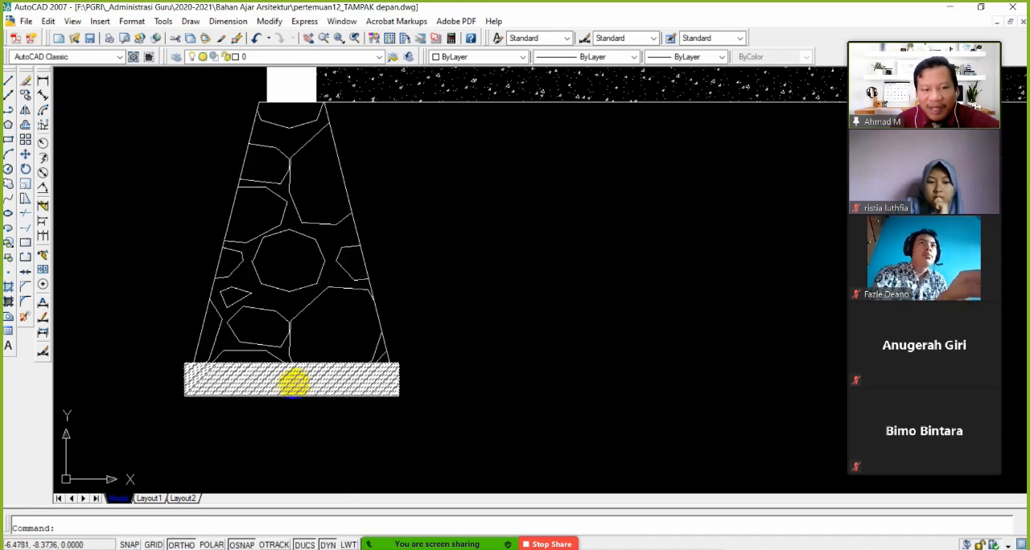
double_click(392, 367)
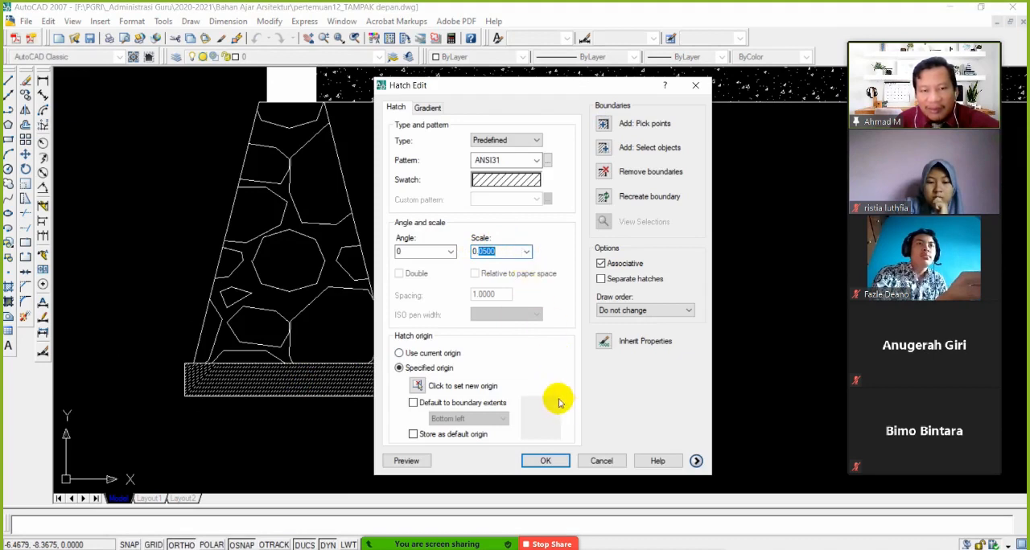
left_click(556, 460)
scroll(345, 384, "down", 4)
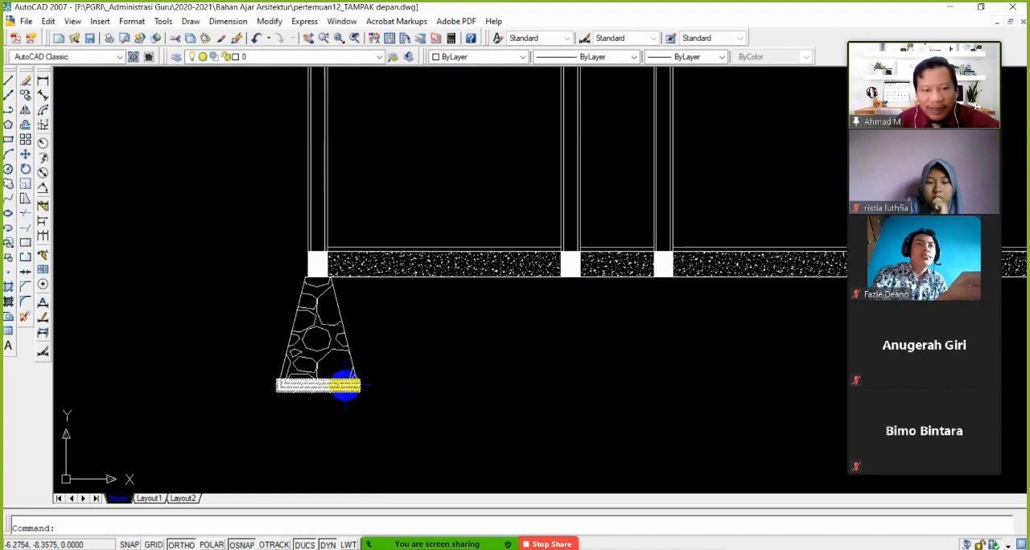
scroll(336, 387, "up", 3)
scroll(336, 387, "up", 3)
scroll(322, 389, "down", 2)
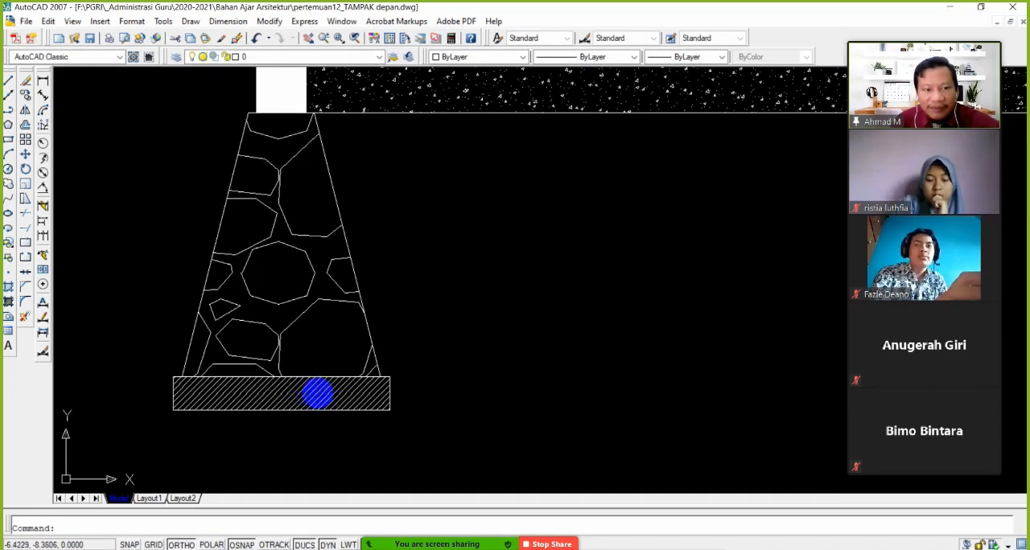
Copy the complete foundation with its hatched base from the first column's lower-left corner to the second column's matching corner
scroll(322, 394, "down", 4)
scroll(354, 395, "up", 2)
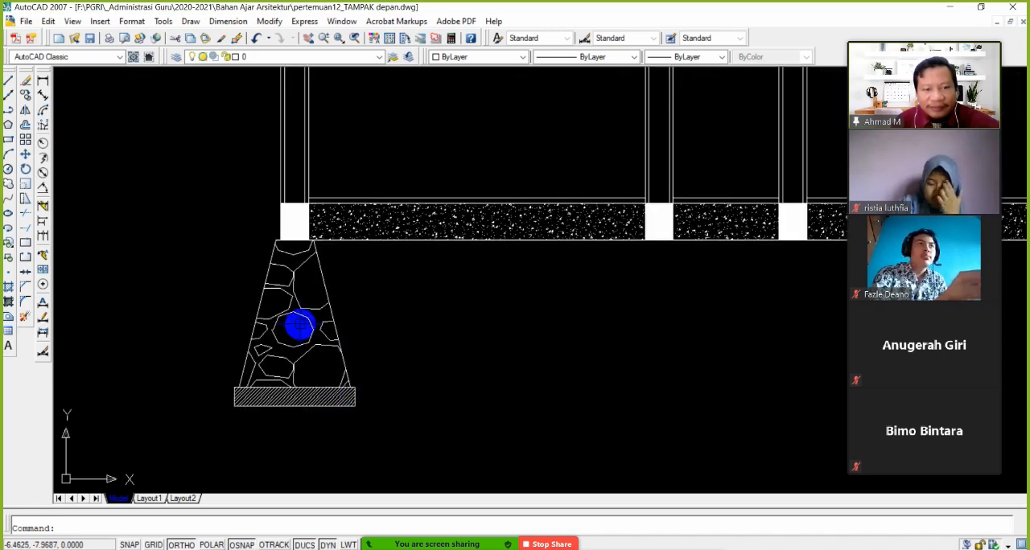
left_click(26, 112)
left_click(391, 431)
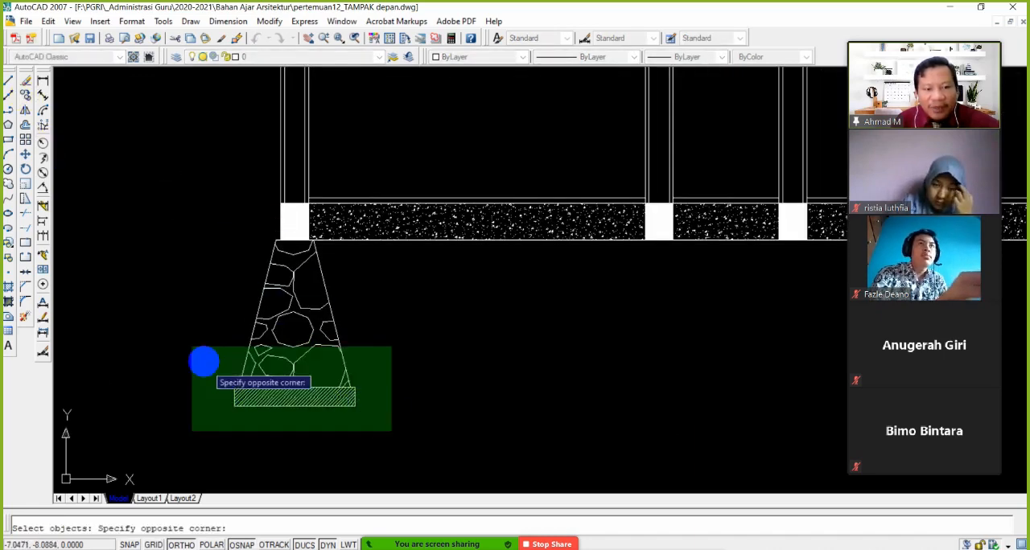
left_click(204, 362)
scroll(278, 244, "up", 3)
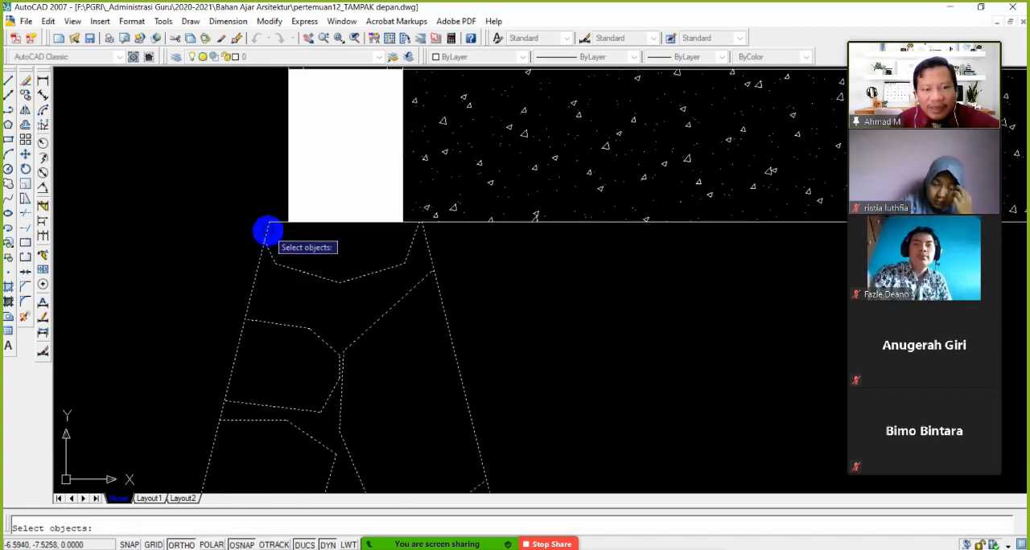
scroll(294, 257, "down", 2)
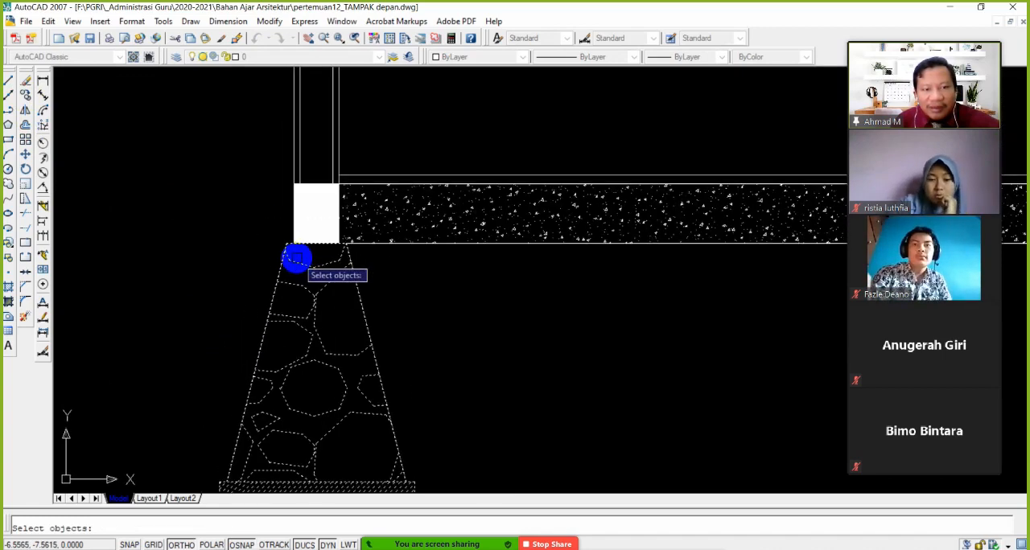
key("Return")
left_click(298, 243)
scroll(330, 293, "down", 3)
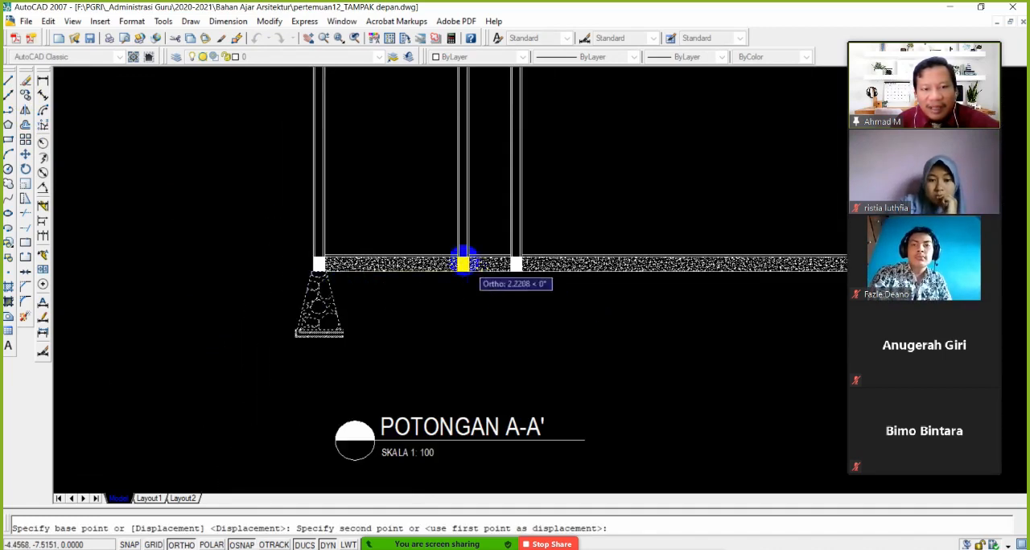
scroll(437, 317, "up", 8)
left_click(437, 314)
Place further foundation copies under the third column and the outer-right column, then end the copy
scroll(446, 321, "down", 8)
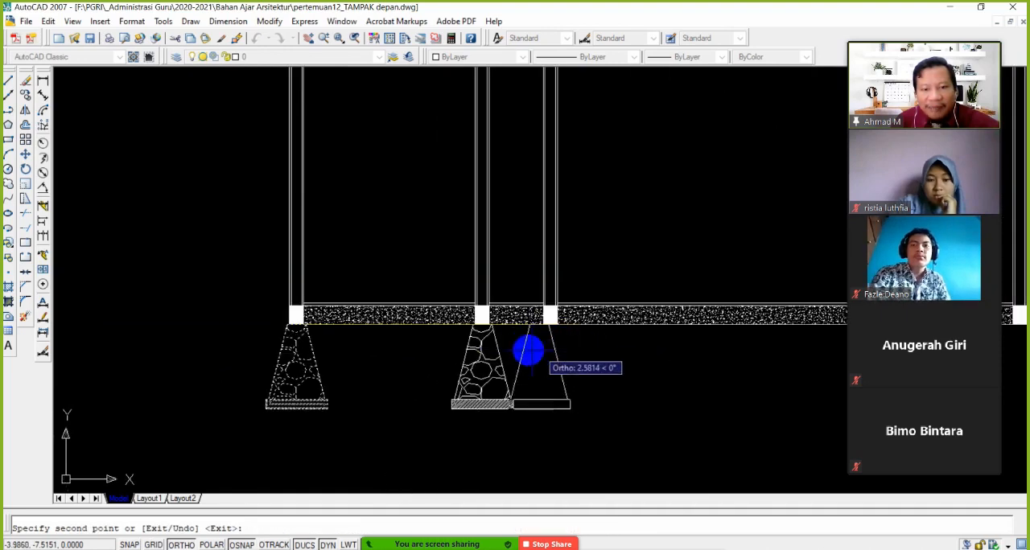
middle_click_drag(542, 341, 404, 354)
scroll(418, 341, "up", 5)
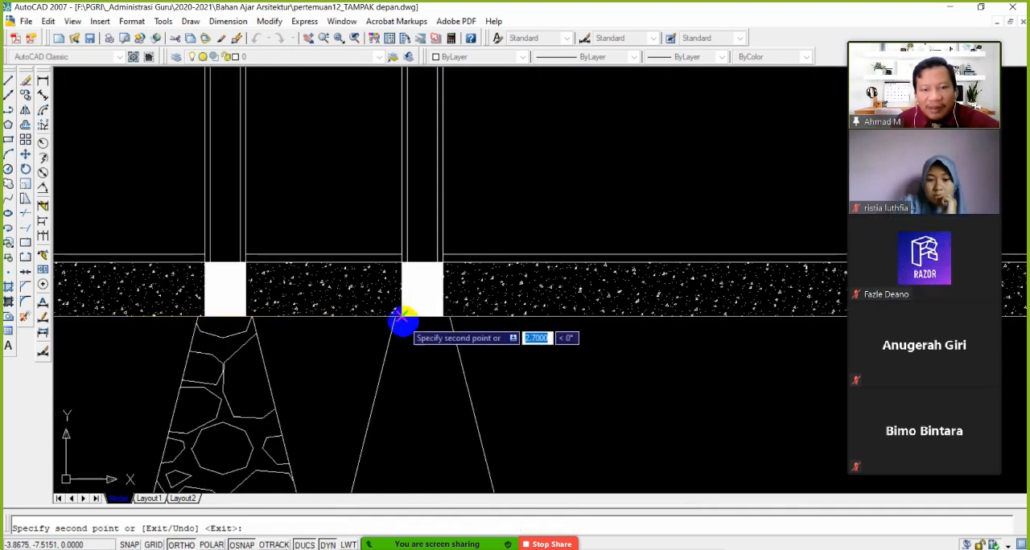
left_click(403, 319)
scroll(422, 341, "down", 7)
middle_click_drag(561, 358, 301, 370)
scroll(676, 346, "up", 8)
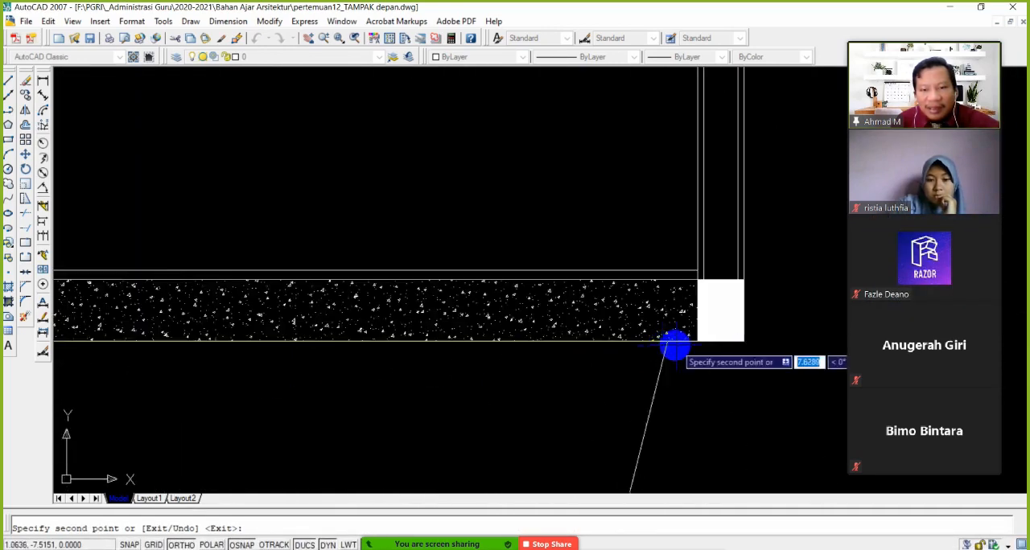
scroll(676, 346, "up", 1)
left_click(698, 342)
scroll(708, 341, "down", 9)
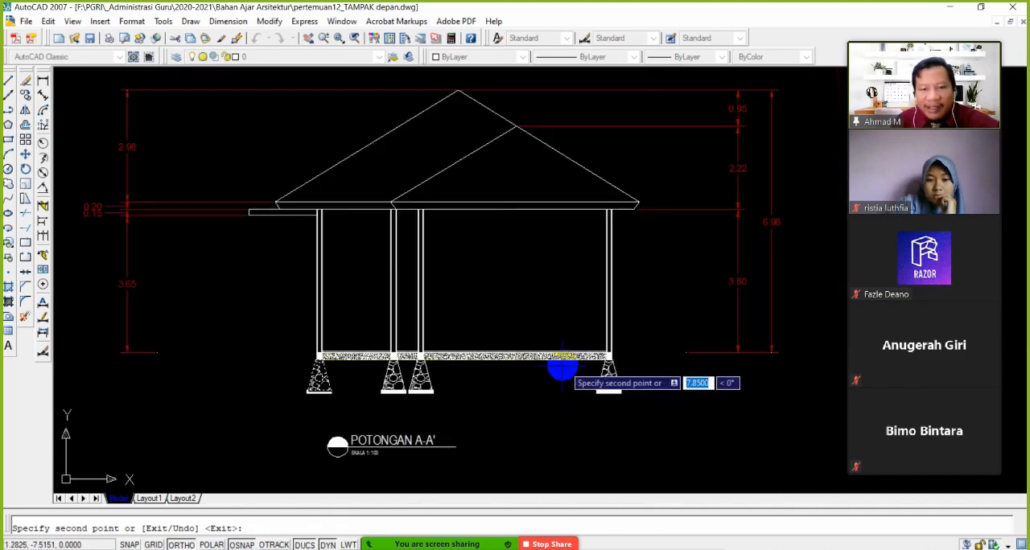
scroll(562, 368, "down", 3)
key("Escape")
Draw a horizontal line about 1.1 m long outward from the lower-left corner of the first column
scroll(503, 379, "up", 4)
scroll(583, 390, "up", 2)
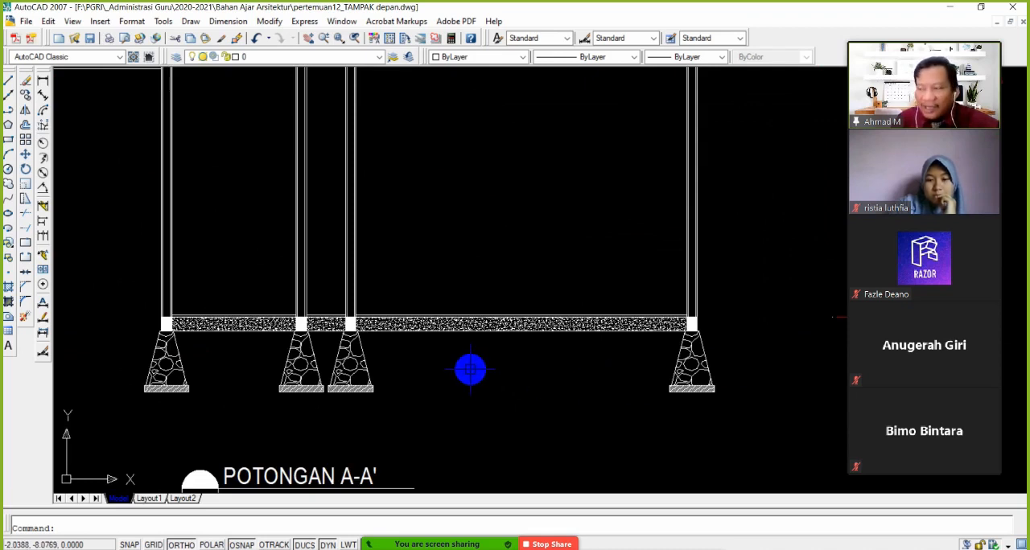
scroll(464, 358, "down", 2)
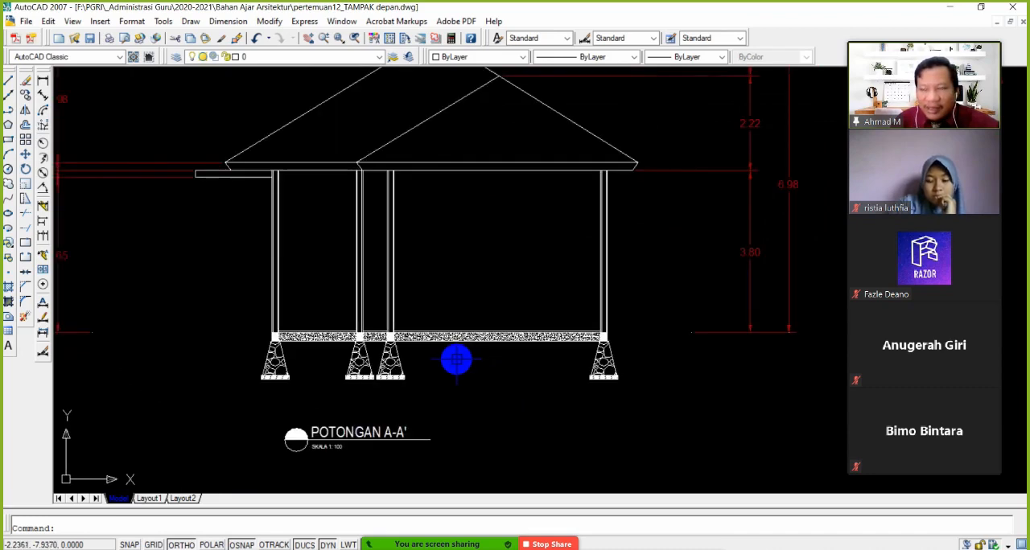
scroll(298, 360, "up", 2)
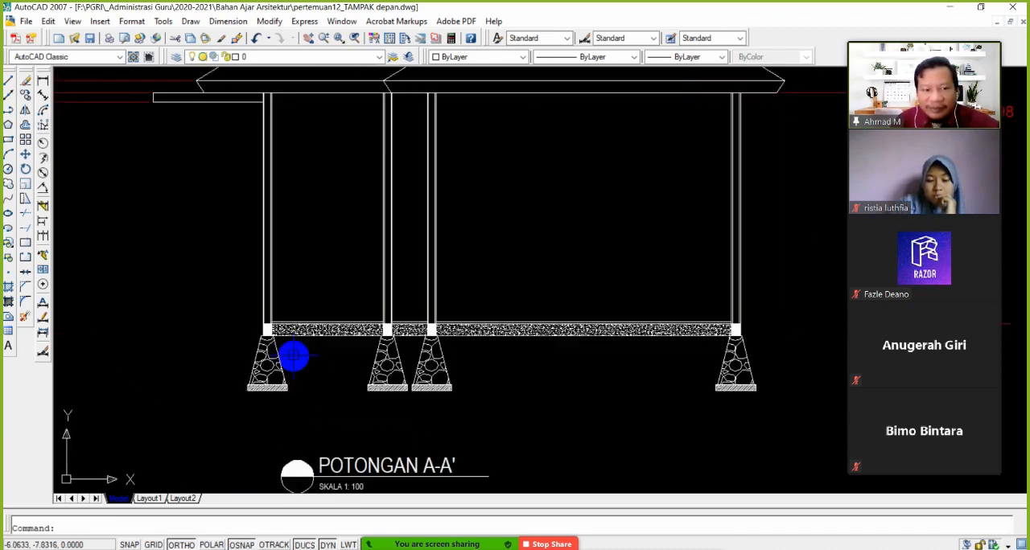
left_click(8, 86)
scroll(255, 338, "up", 2)
scroll(264, 306, "up", 2)
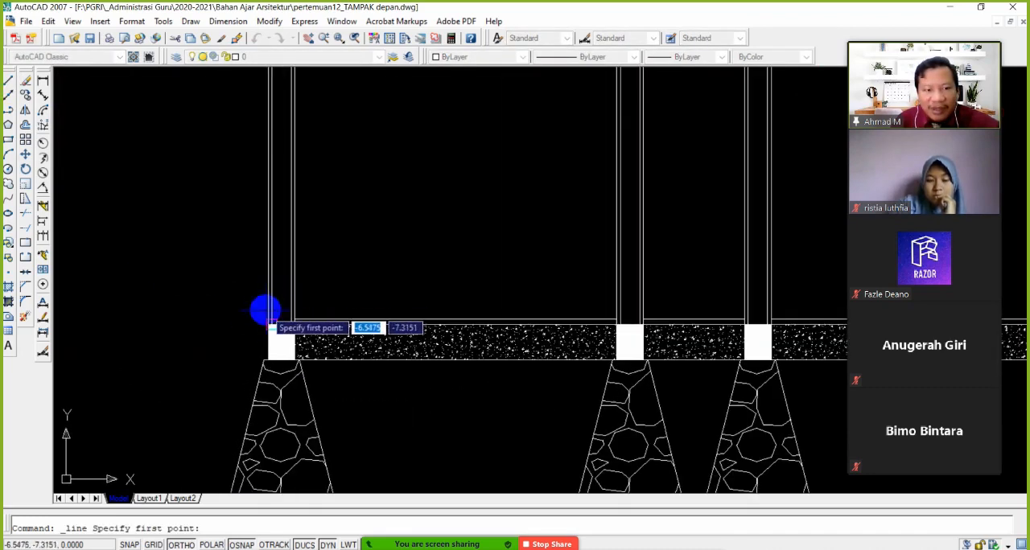
left_click(256, 354)
scroll(182, 373, "down", 3)
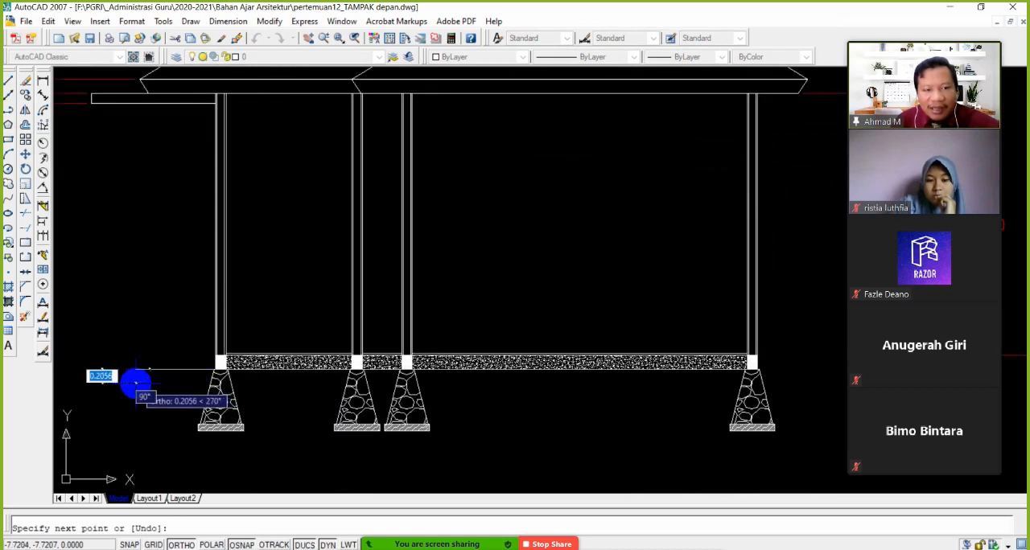
middle_click_drag(282, 395, 324, 379)
scroll(153, 375, "up", 2)
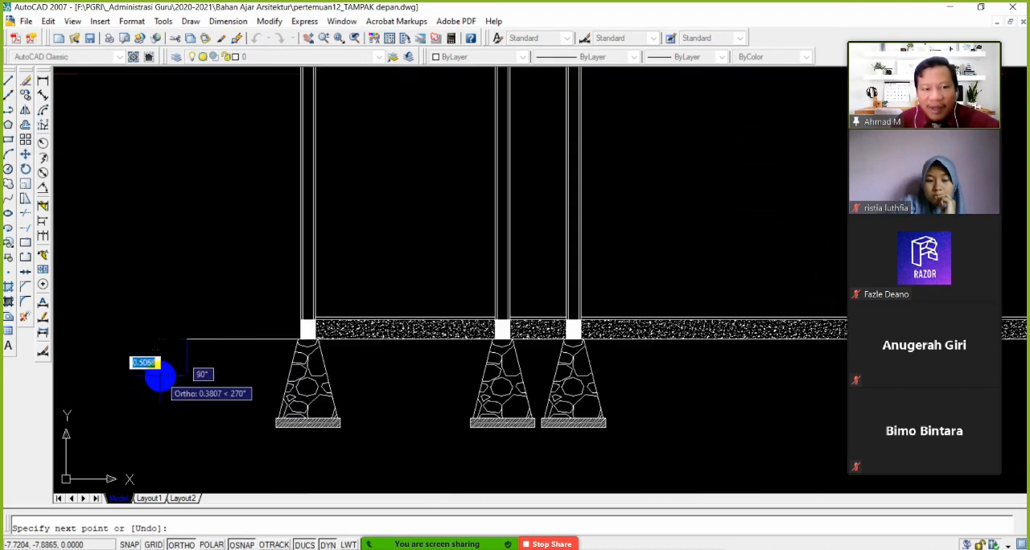
Continue the line about 0.2 m down, about 0.3 m back toward the foundation, and diagonally to the footing base's lower-left corner
left_click(187, 359)
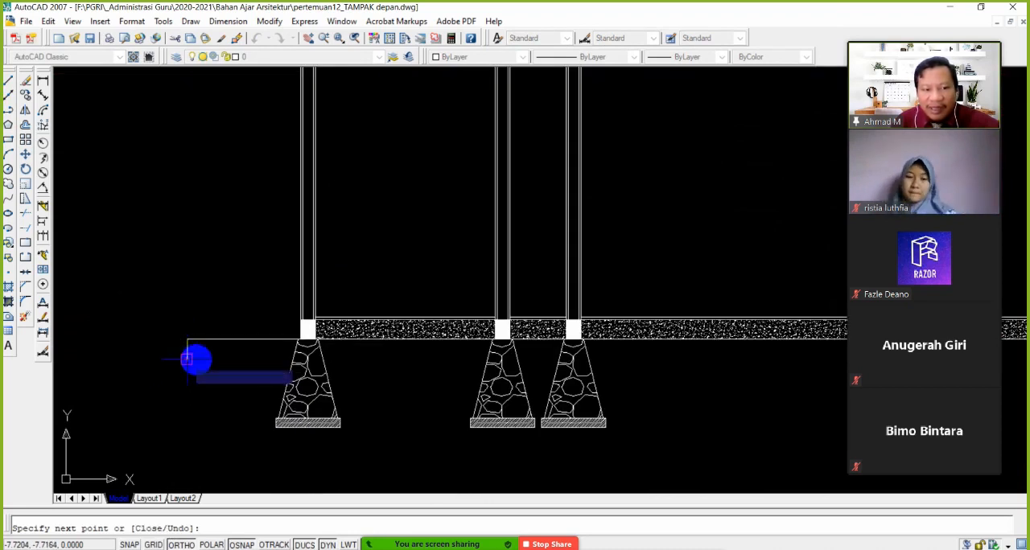
left_click(216, 360)
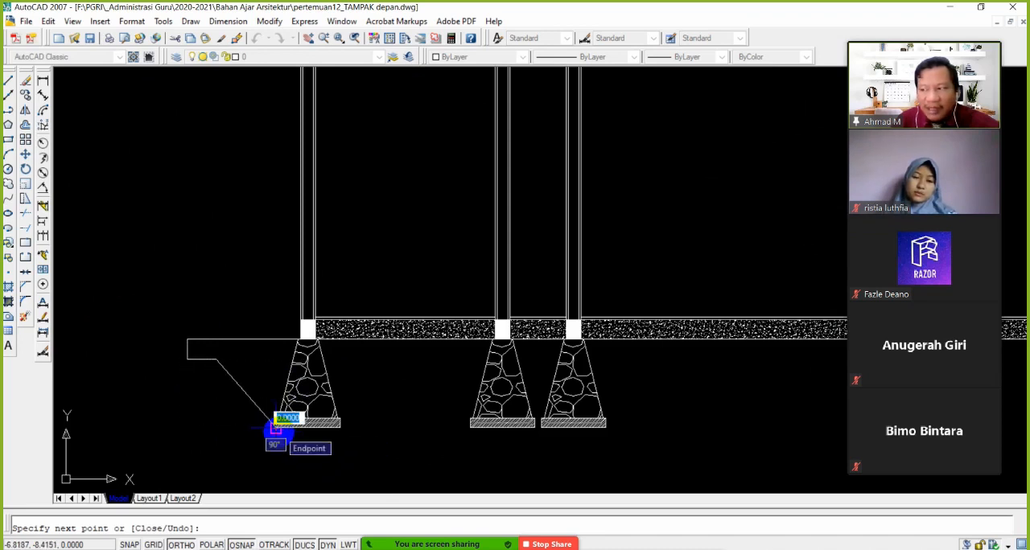
left_click(275, 427)
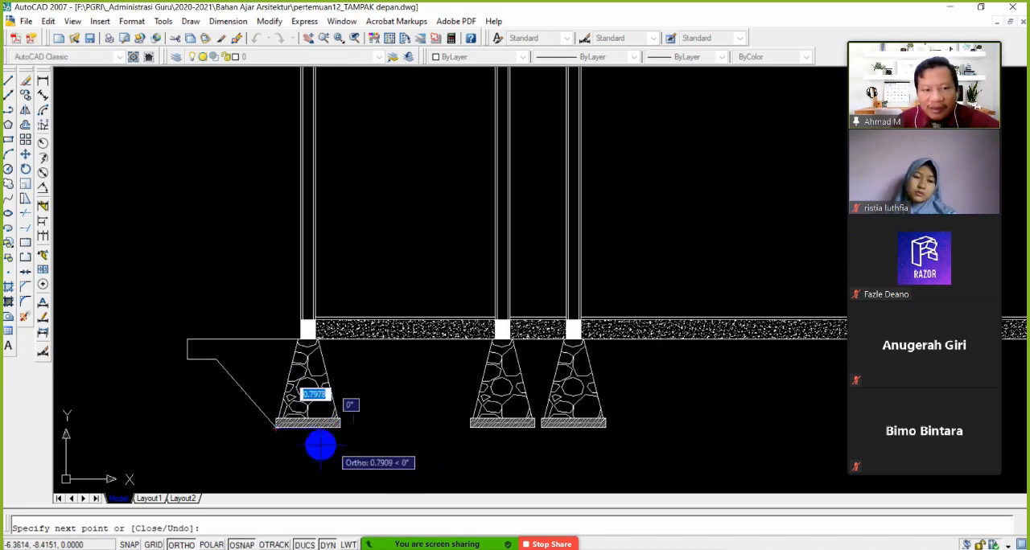
key("Escape")
Stretch the corner shared by the short horizontal line and the sloped line slightly toward the first foundation
scroll(218, 366, "up", 3)
left_click(235, 358)
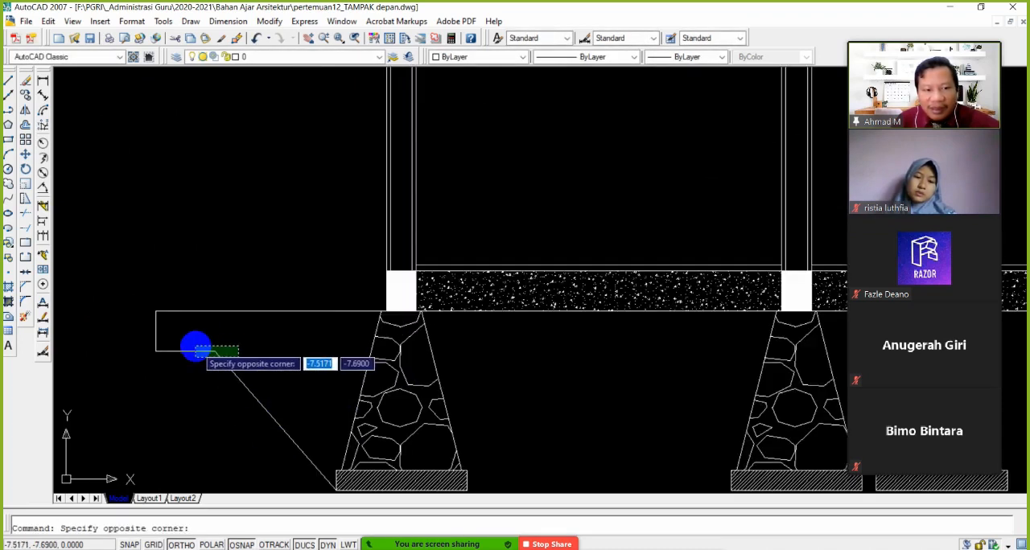
left_click(195, 347)
left_click(212, 351)
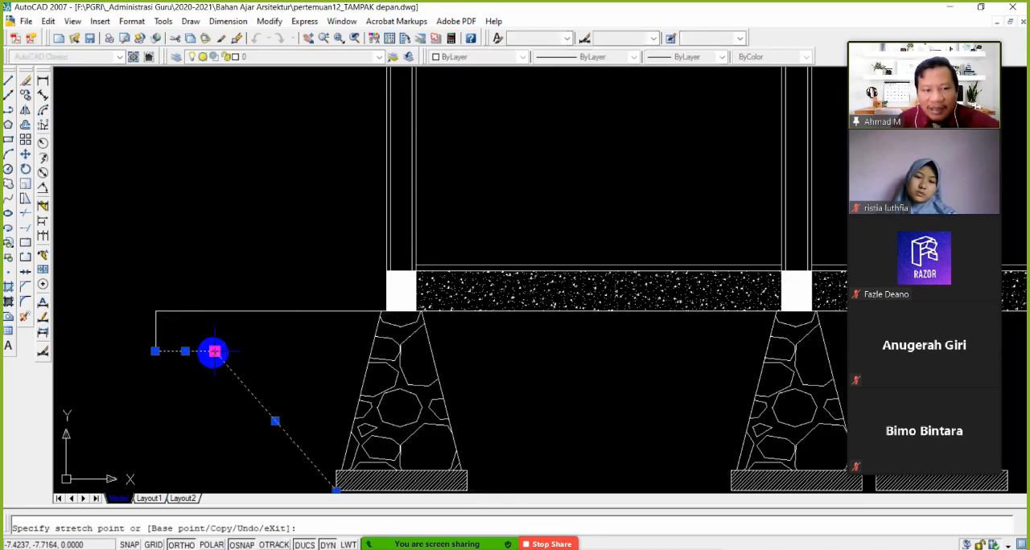
left_click(248, 352)
key("Escape")
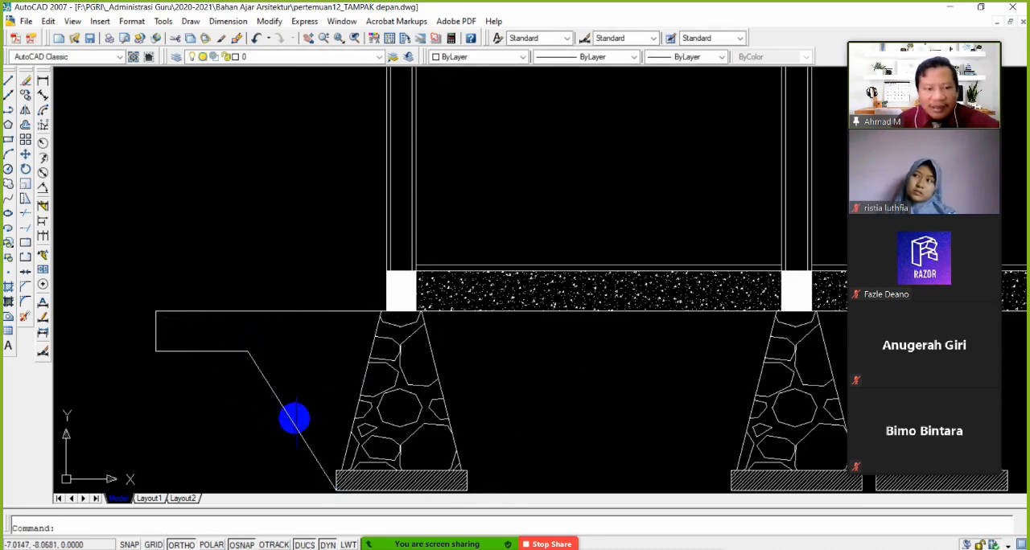
scroll(338, 419, "down", 4)
scroll(324, 391, "up", 1)
scroll(307, 390, "down", 3)
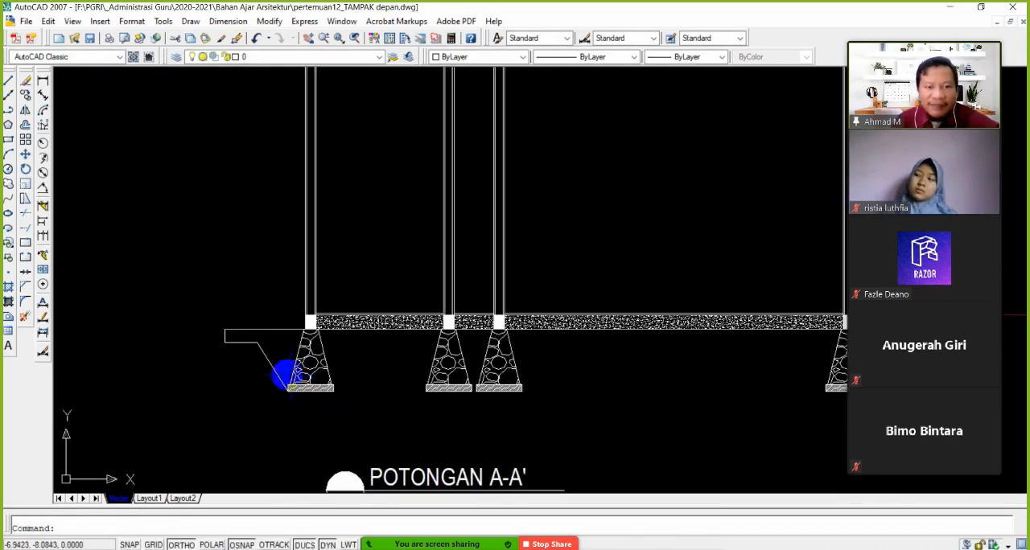
scroll(258, 353, "up", 3)
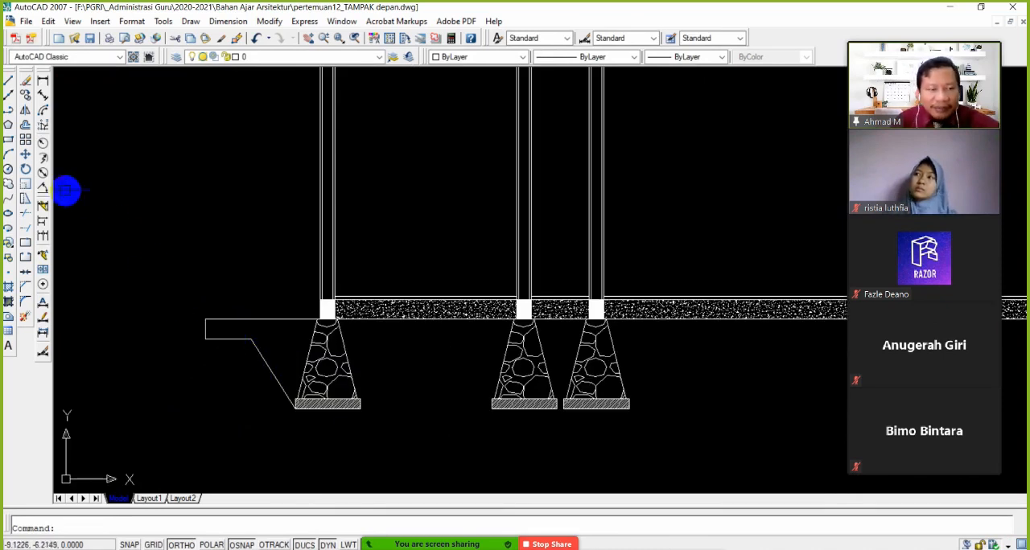
left_click(25, 113)
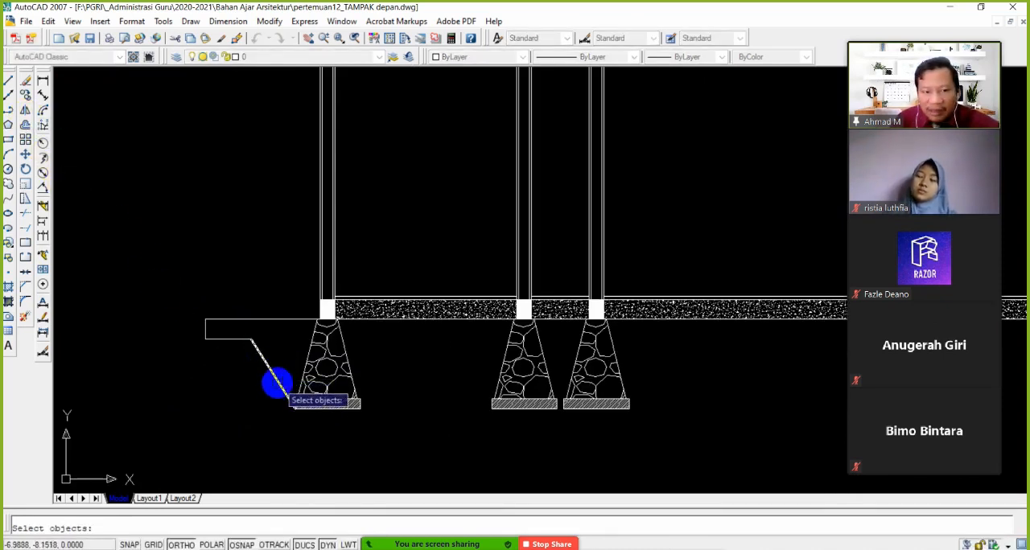
scroll(295, 422, "up", 1)
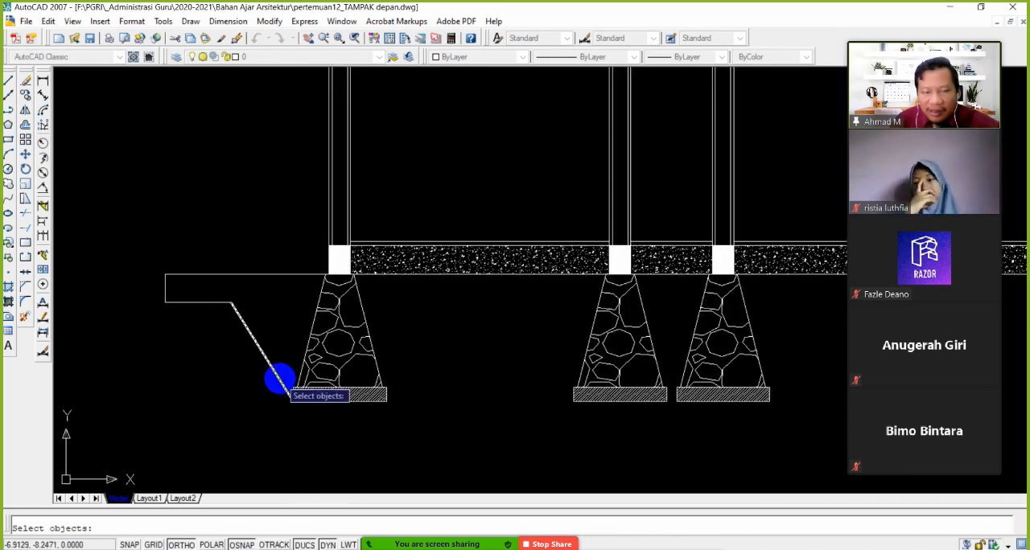
key("Escape")
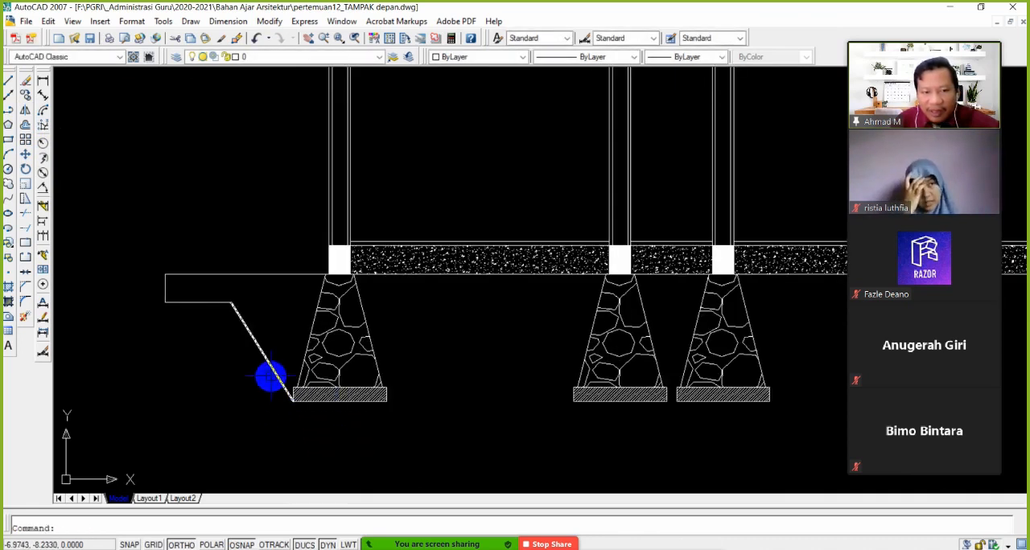
Stretch the lower end of the sloped line straight down to about 0.09 m below the first footing base
left_click(273, 375)
scroll(295, 424, "up", 1)
left_click(290, 382)
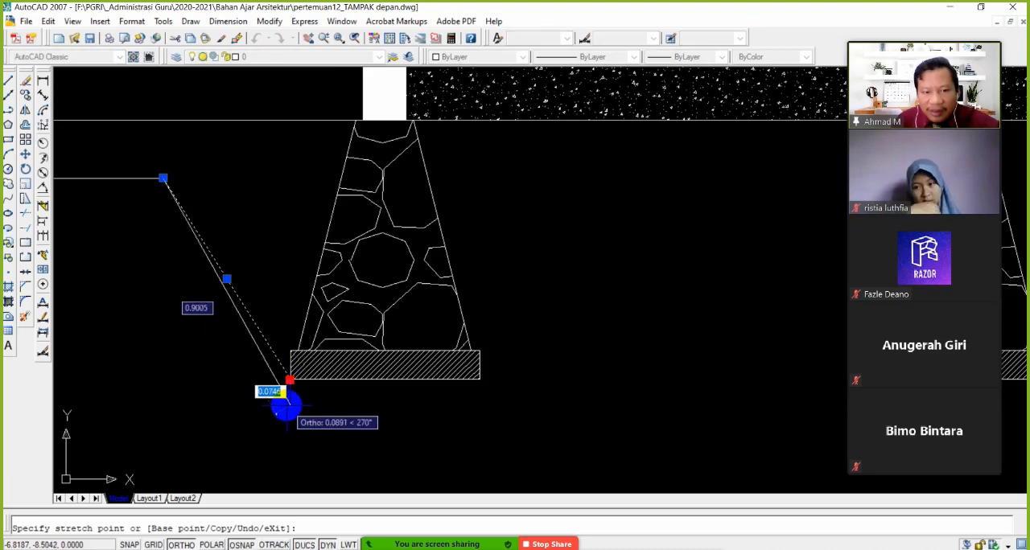
left_click(289, 407)
scroll(291, 418, "down", 1)
key("Escape")
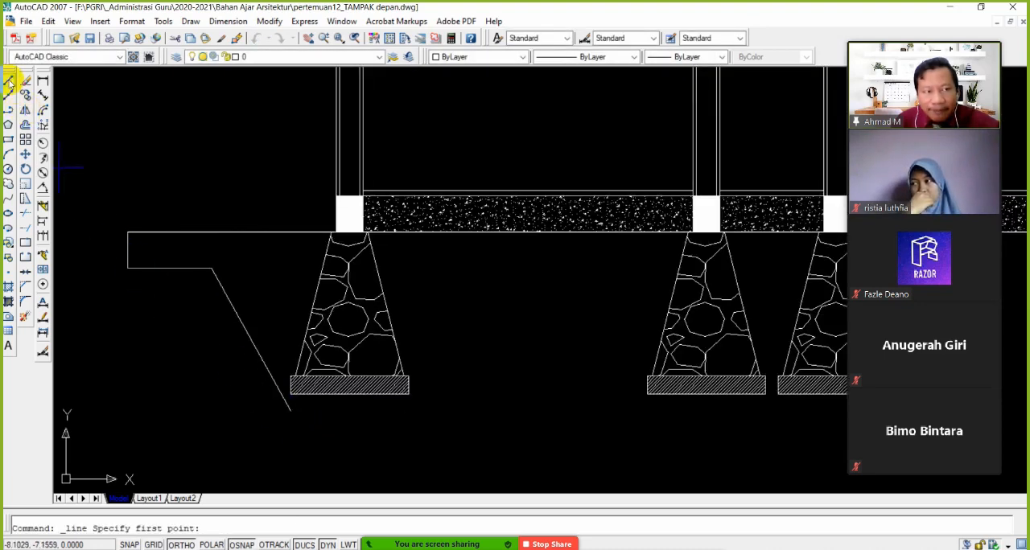
Draw a horizontal line about 0.65 m long from the slope's lower end to below the footing base's right edge
scroll(306, 386, "up", 1)
left_click(287, 409)
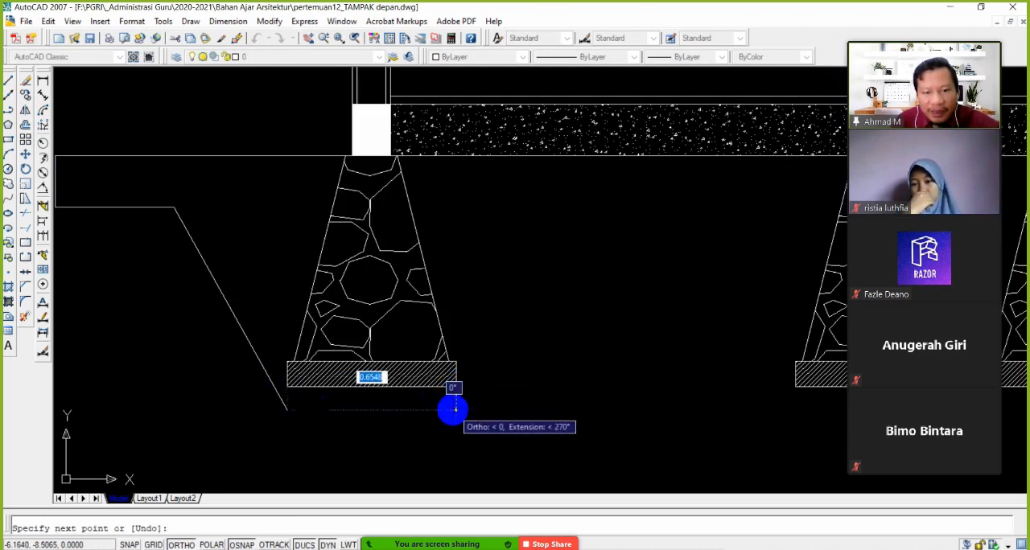
left_click(454, 408)
scroll(467, 422, "down", 2)
key("Return")
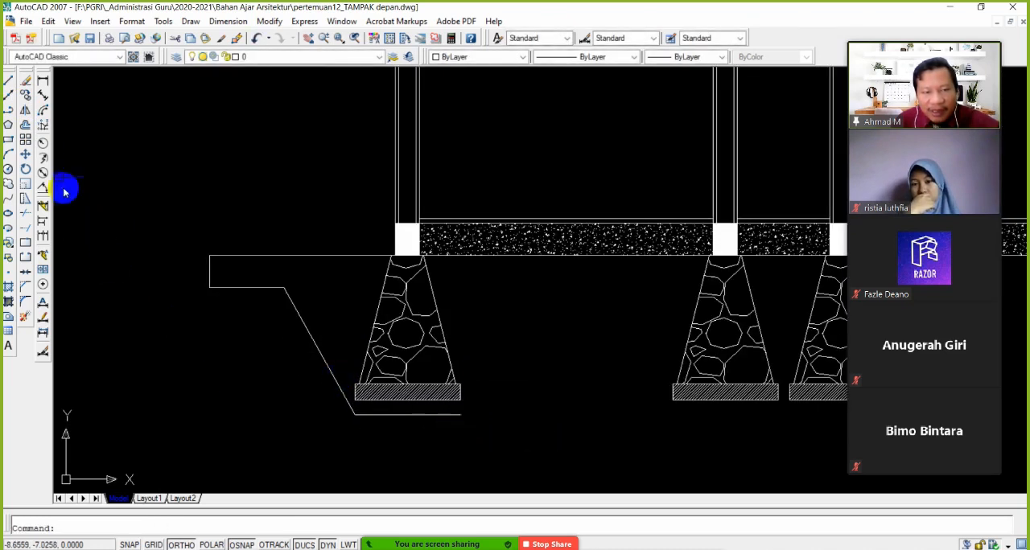
Mirror the sloped line about a vertical axis through the midpoint of the trench's bottom line, keeping the original
left_click(25, 110)
left_click(322, 324)
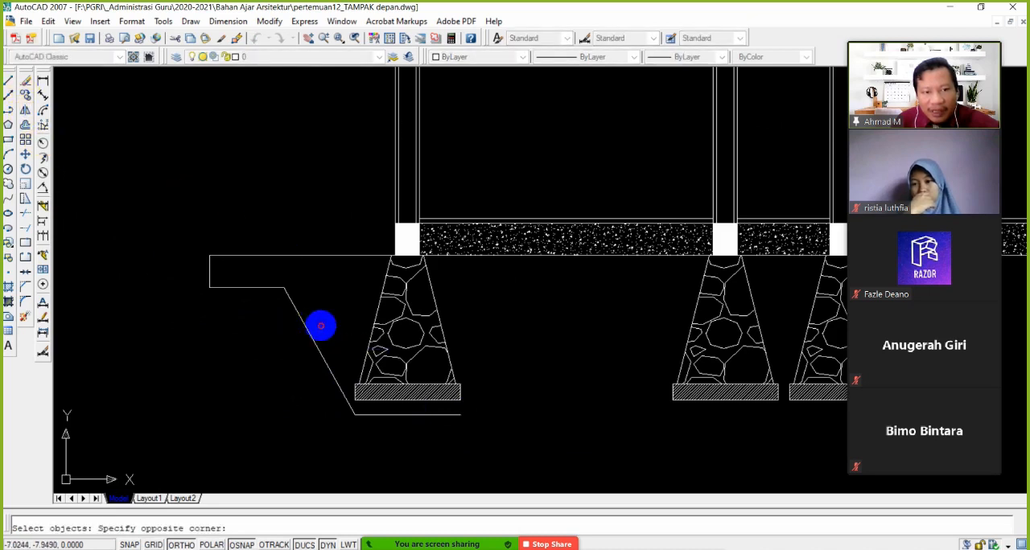
left_click(285, 343)
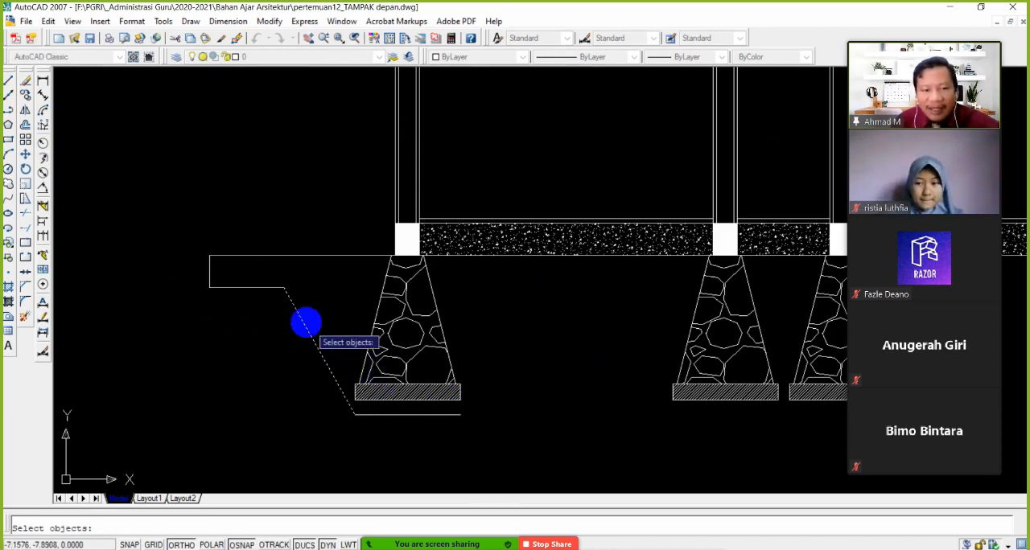
key("Return")
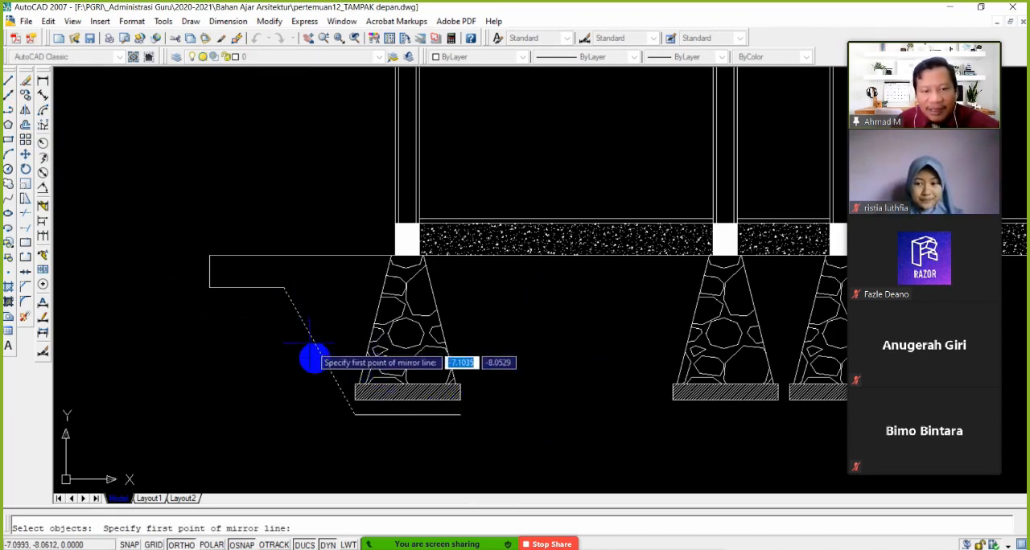
left_click(407, 416)
left_click(419, 448)
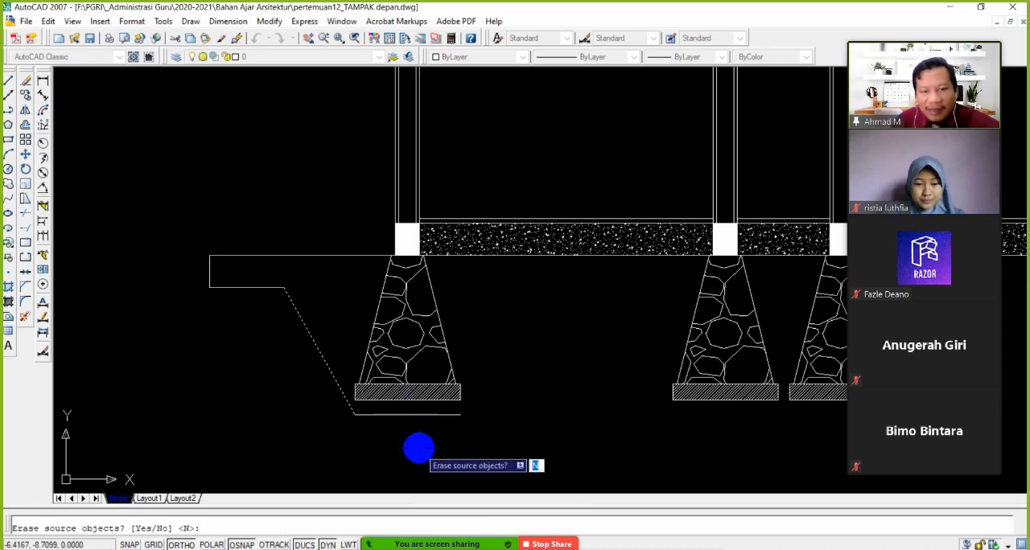
key("Return")
Copy the trench's bottom line and both slopes from the first footing's lower-left corner to the second footing's matching corner
scroll(450, 402, "down", 2)
middle_click_drag(512, 398, 430, 382)
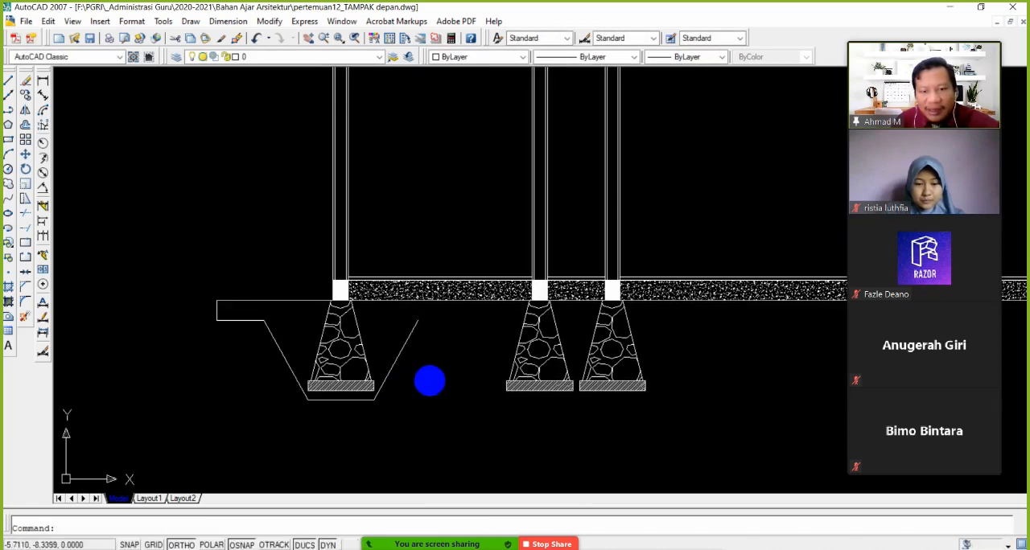
left_click(32, 96)
scroll(362, 423, "up", 3)
left_click(421, 417)
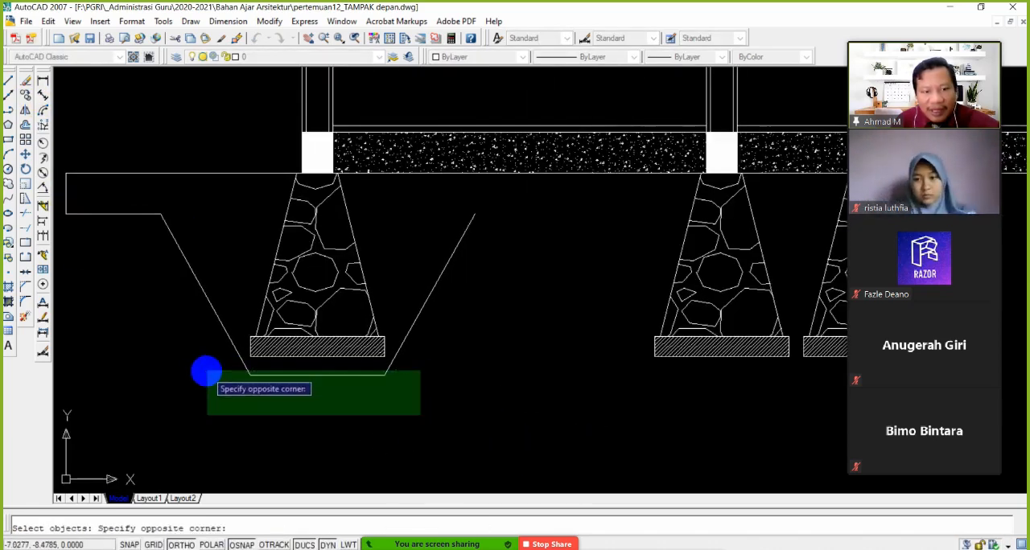
left_click(207, 369)
key("Return")
left_click(250, 360)
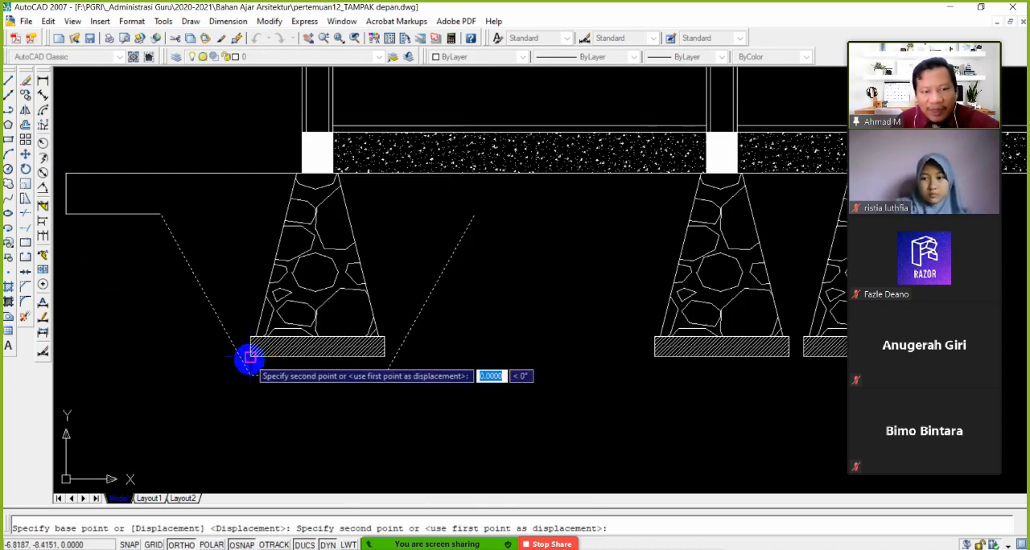
left_click(651, 361)
Place further trench outline copies around the third and the outer-right foundations, ending the copy
middle_click_drag(750, 383, 405, 408)
scroll(623, 392, "down", 1)
scroll(658, 400, "down", 1)
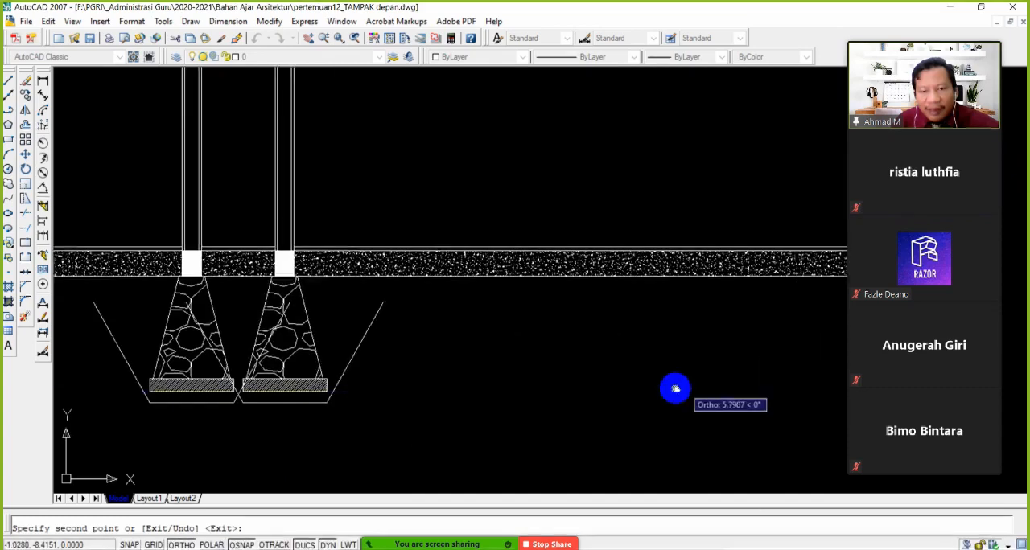
scroll(727, 395, "up", 3)
scroll(609, 404, "down", 2)
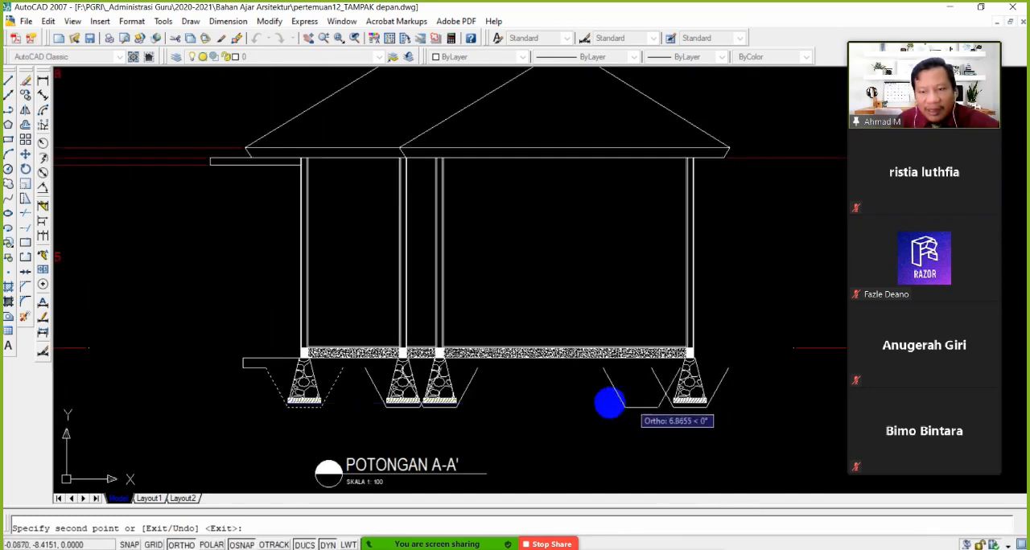
key("Return")
Trim the two crossing trench slopes above their intersection between the second and third foundations
scroll(414, 411, "up", 2)
middle_click_drag(378, 410, 460, 391)
scroll(459, 391, "up", 2)
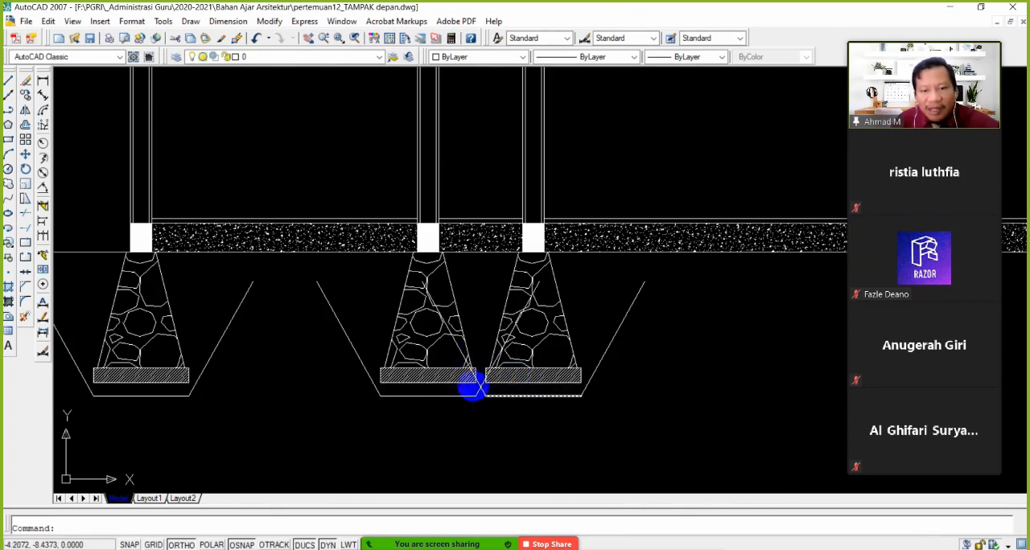
left_click(24, 222)
scroll(497, 393, "up", 4)
left_click(447, 359)
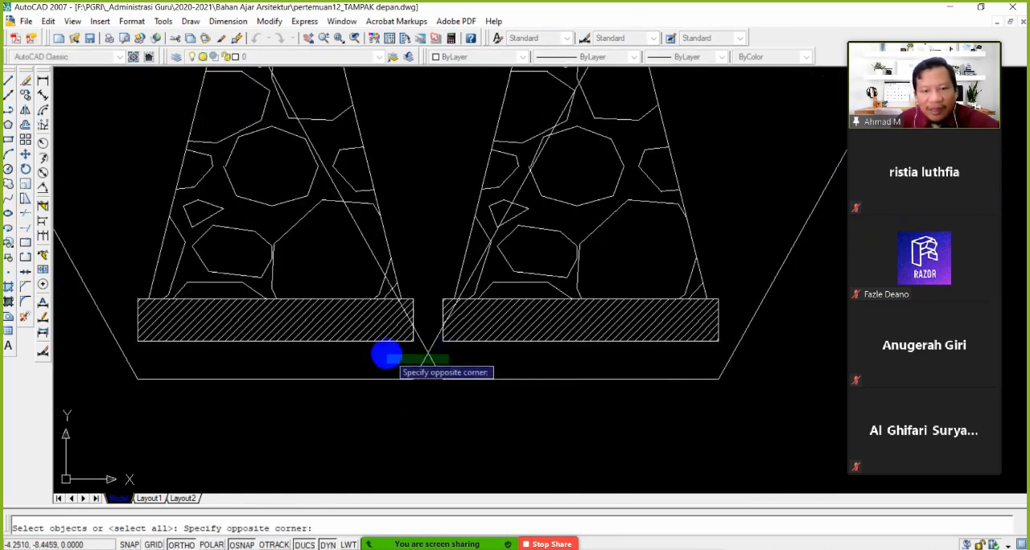
left_click(390, 356)
key("Return")
left_click(366, 249)
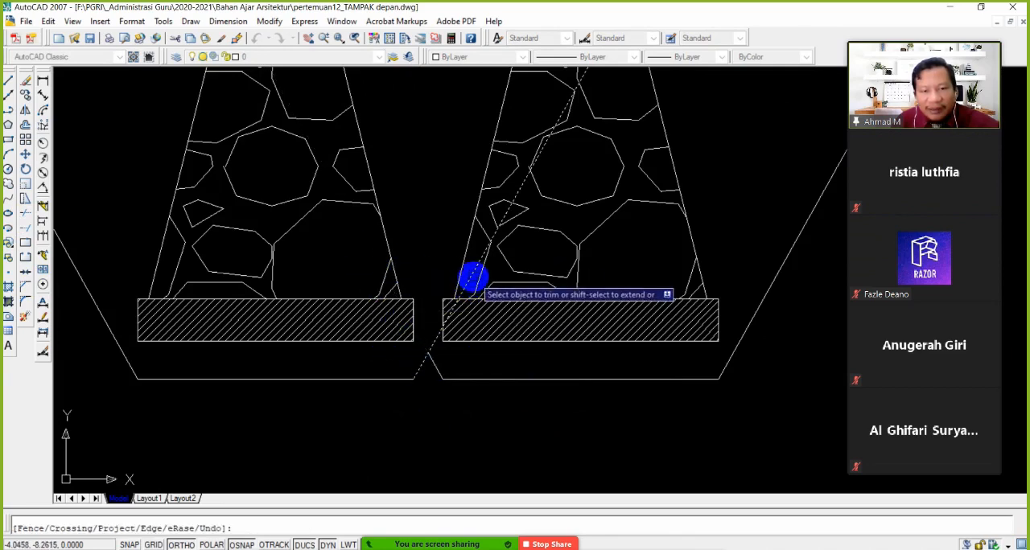
left_click(473, 277)
scroll(437, 384, "down", 3)
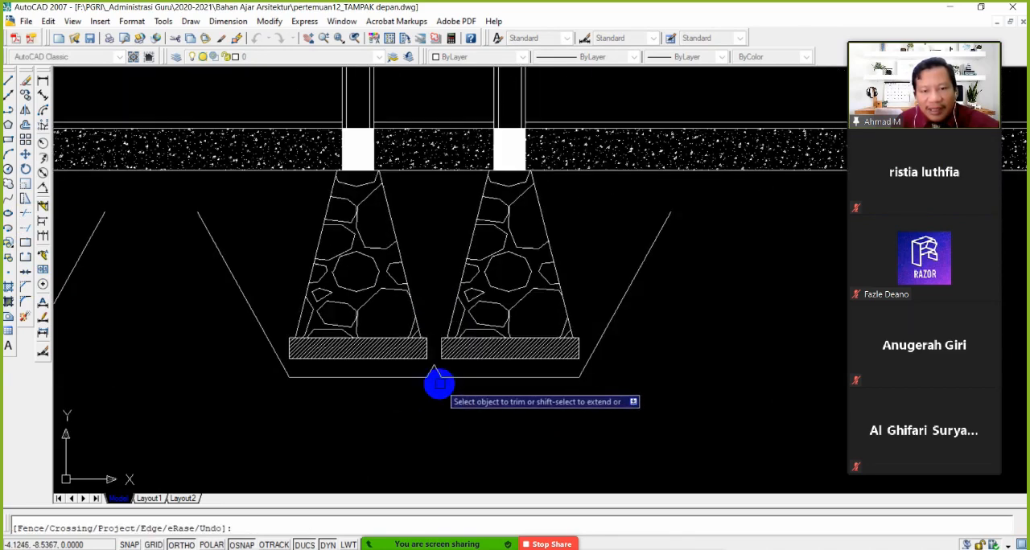
scroll(437, 384, "up", 3)
key("Escape")
Erase the two short slope remnants left between the second and third foundations, ending the trim
left_click(436, 355)
left_click(416, 360)
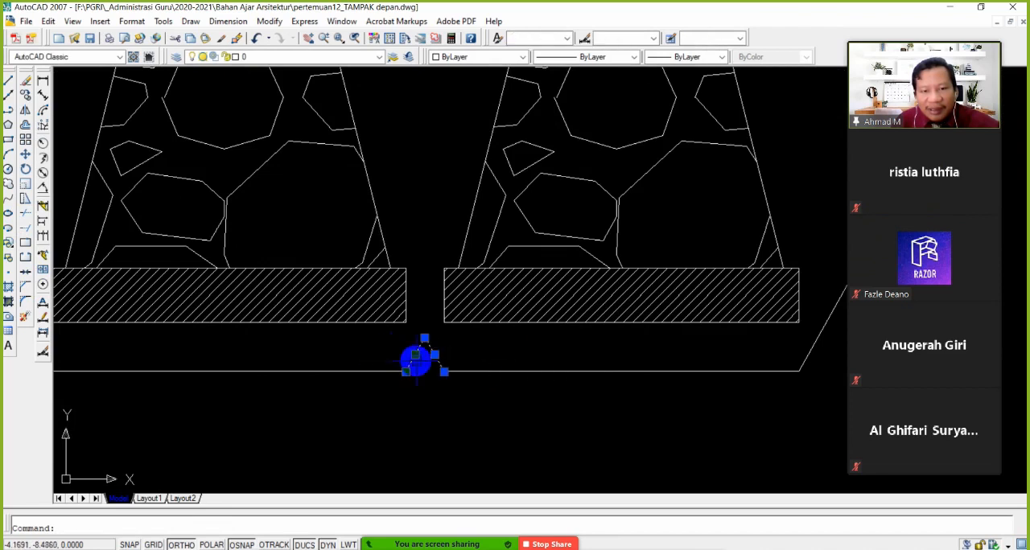
left_click(27, 83)
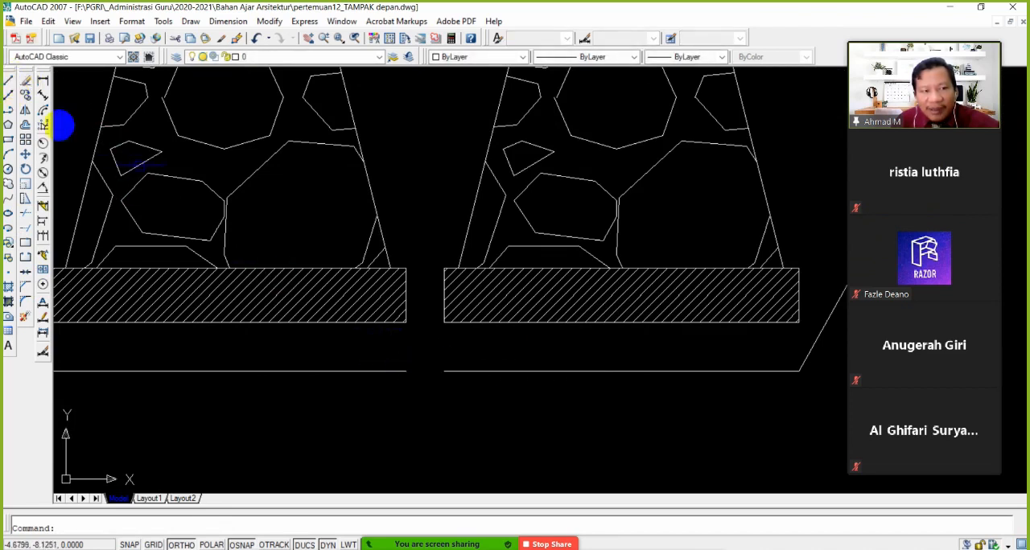
Stretch the inner end of the second foundation's trench bottom line to meet the start of the third foundation's bottom line
left_click(469, 413)
left_click(362, 357)
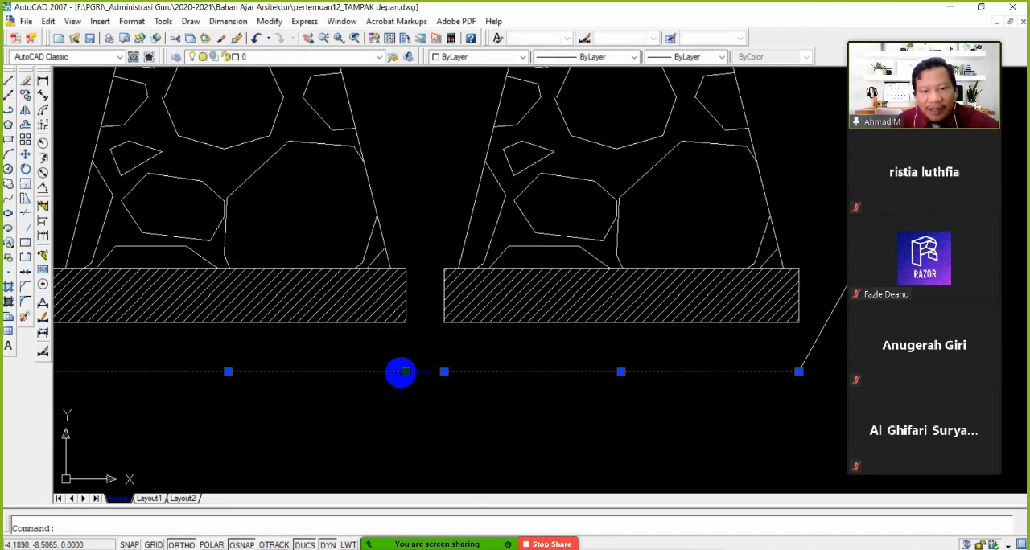
left_click(405, 372)
left_click(443, 372)
Draw horizontal lines joining the slope tops between the first and second trenches and between the third and outer-right trenches
scroll(428, 393, "down", 6)
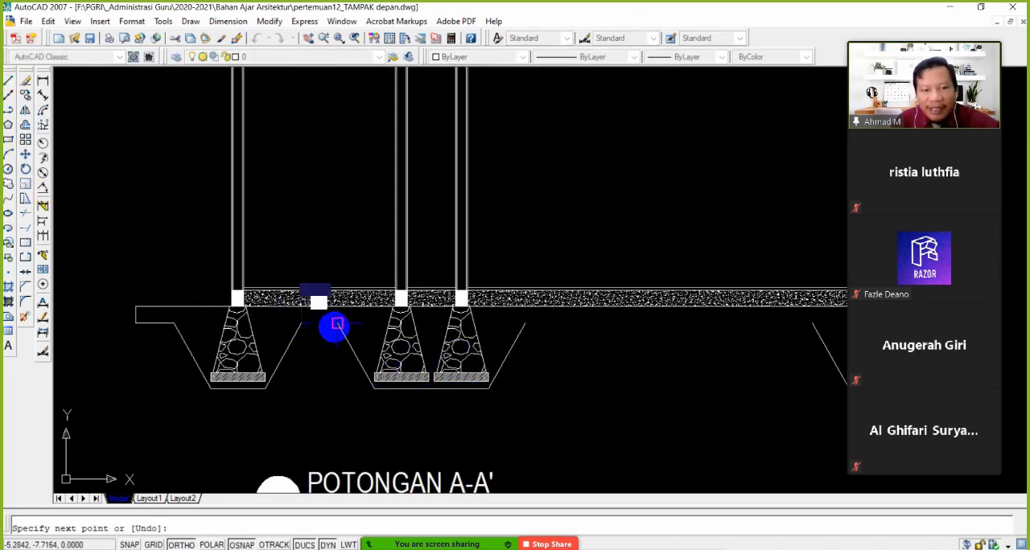
key("Return")
key("Return")
left_click(526, 324)
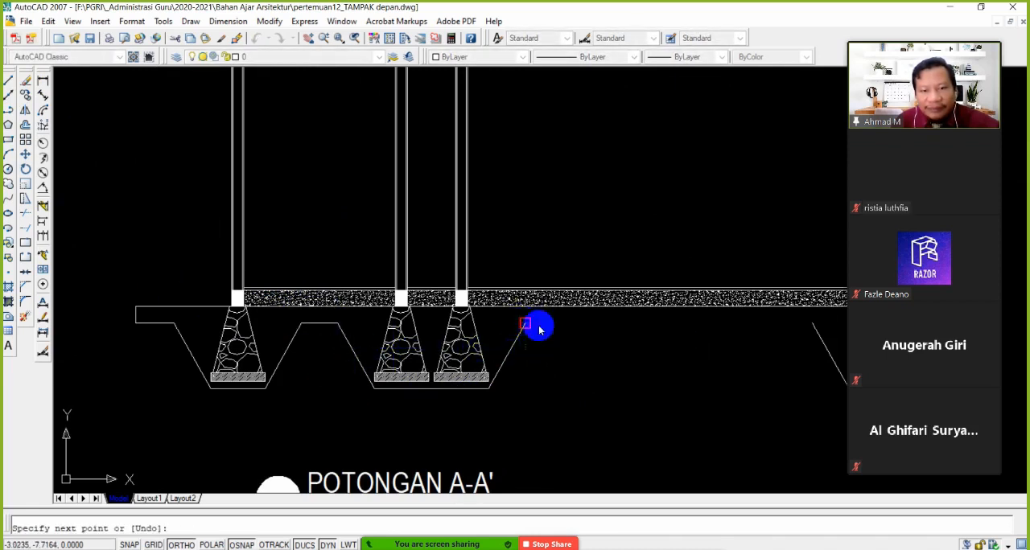
left_click(811, 324)
Extend the outline beyond the outer-right trench with a lower line about 0.43 long, a ground line from the footing top and a closing end line
key("Return")
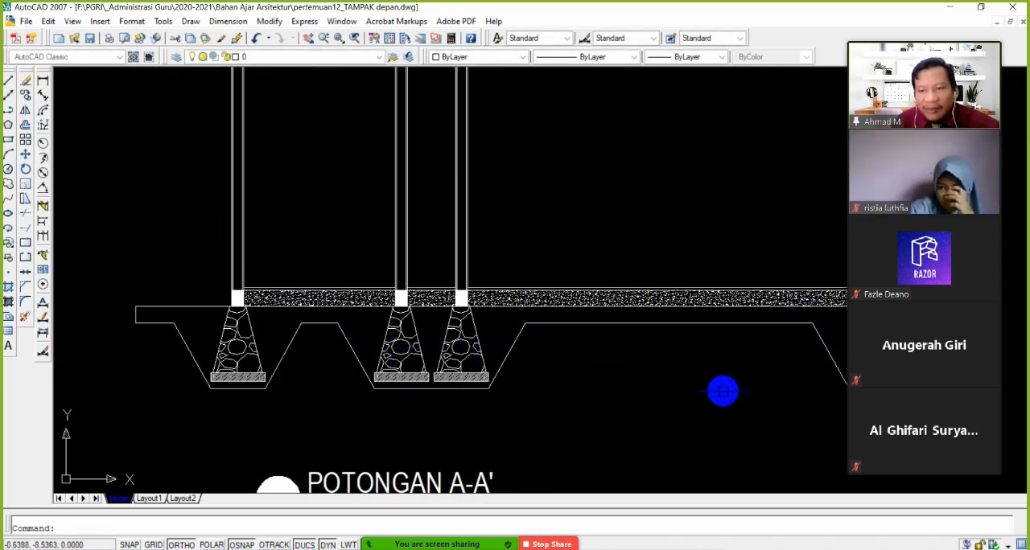
scroll(713, 391, "down", 2)
middle_click_drag(712, 391, 570, 394)
key("Return")
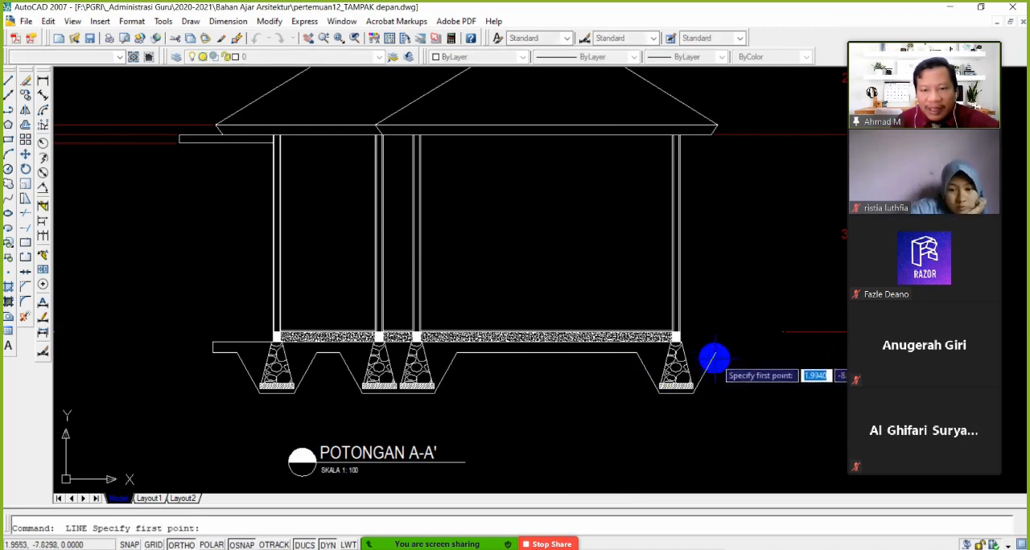
scroll(736, 356, "up", 3)
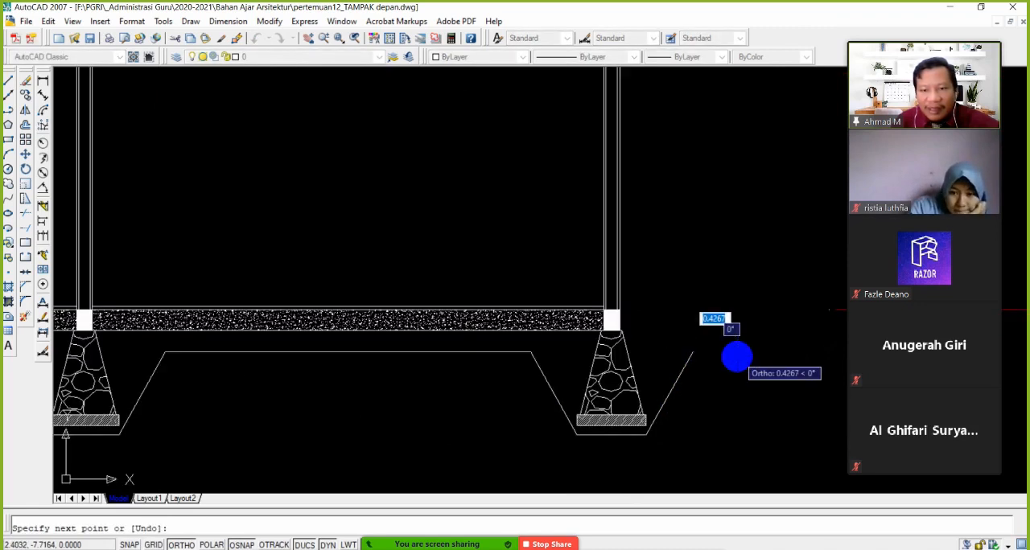
key("Return")
key("Return")
left_click(622, 330)
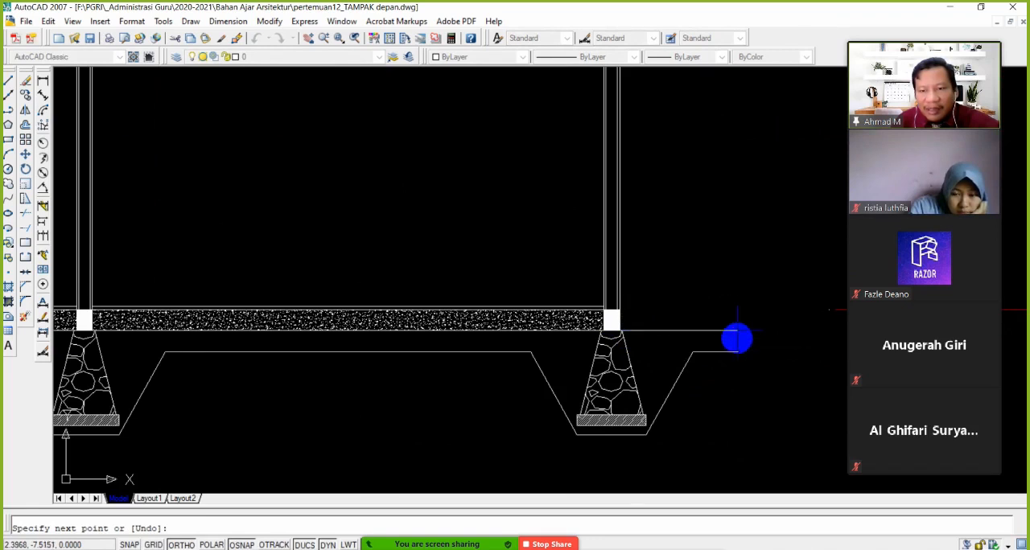
left_click(737, 352)
key("Return")
Replace the slanted right end line with a vertical line running up from the lower line's outer end past the ground line
scroll(720, 375, "up", 2)
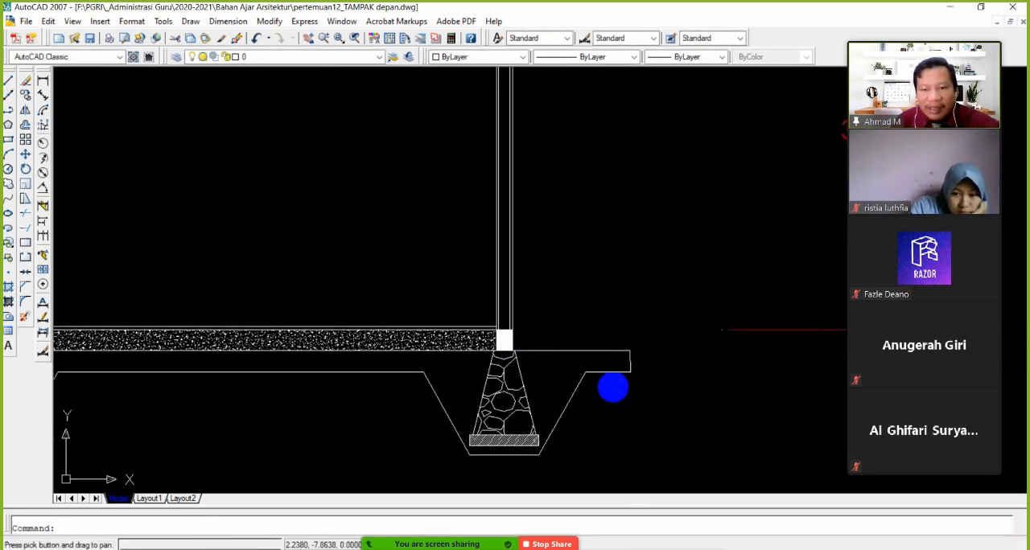
left_click(585, 299)
left_click(637, 413)
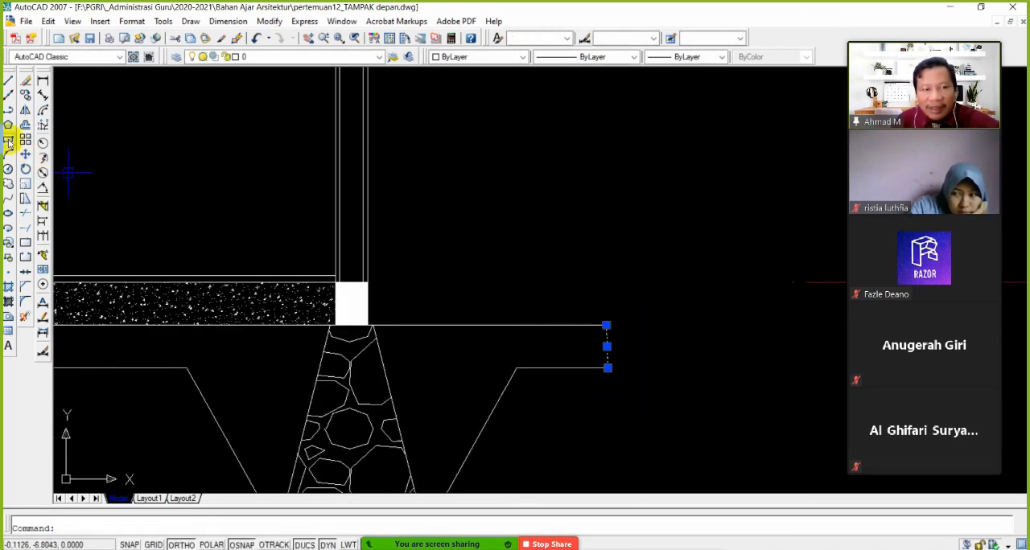
left_click(24, 83)
left_click(8, 80)
left_click(607, 368)
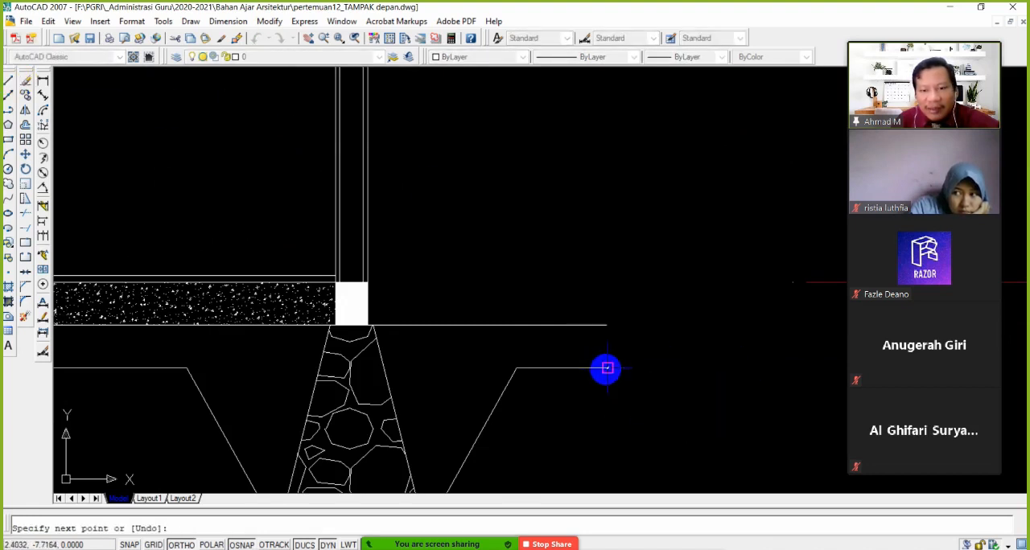
left_click(600, 241)
key("Return")
Extend the ground line beside the outer-right foundation to the vertical end line
left_click(24, 230)
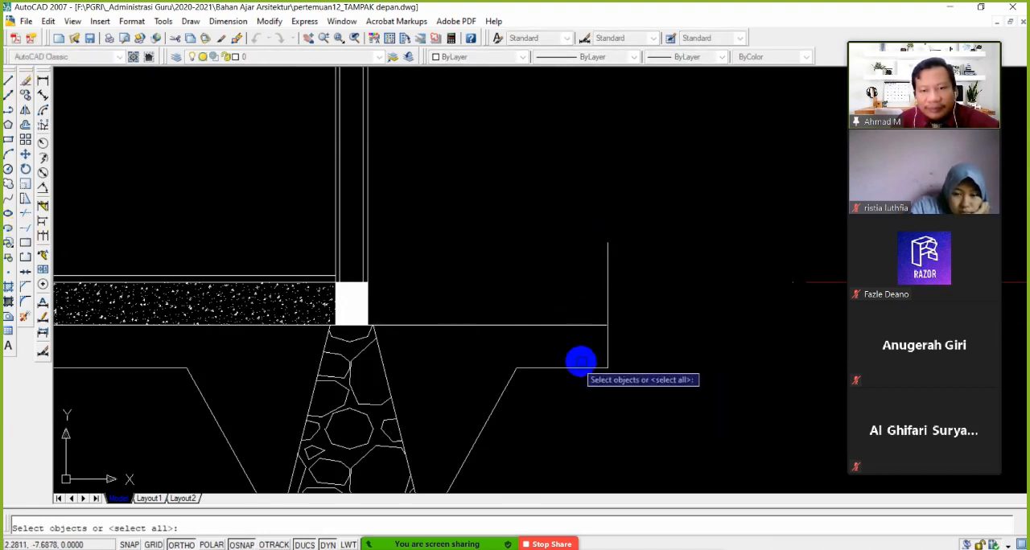
scroll(580, 361, "up", 5)
left_click(461, 277)
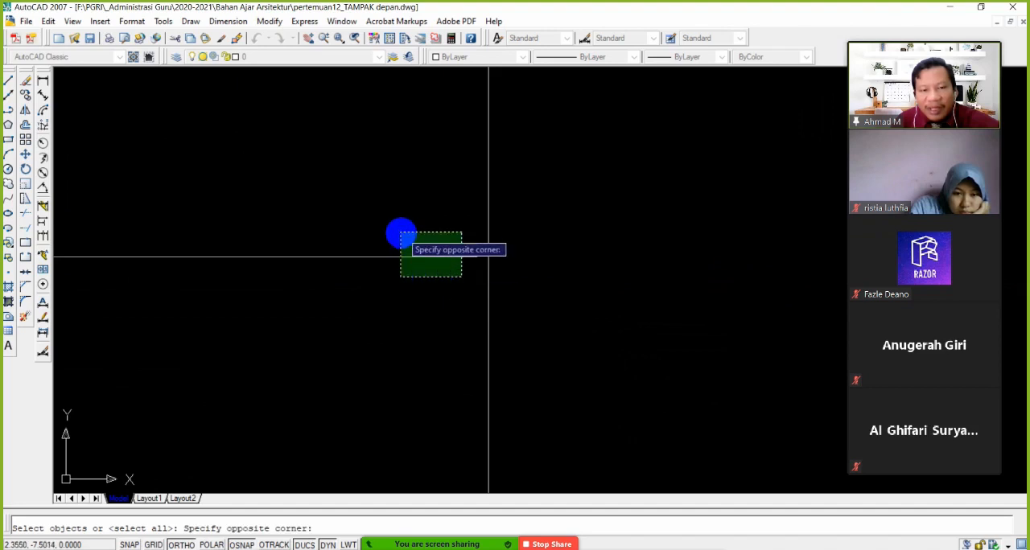
left_click(402, 233)
key("Return")
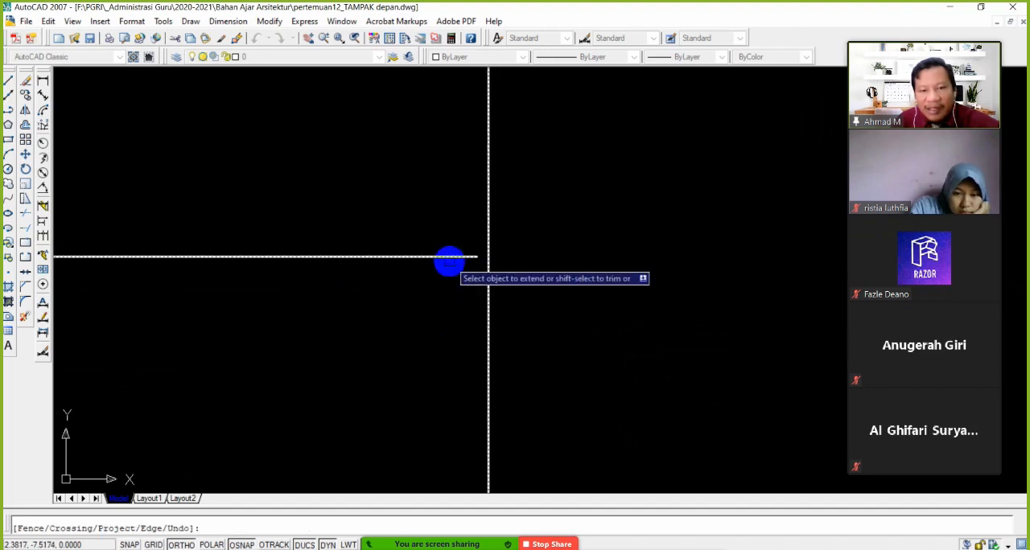
key("Return")
Trim the part of the vertical end line above the ground line, using the ground line as the cutting edge
left_click(24, 214)
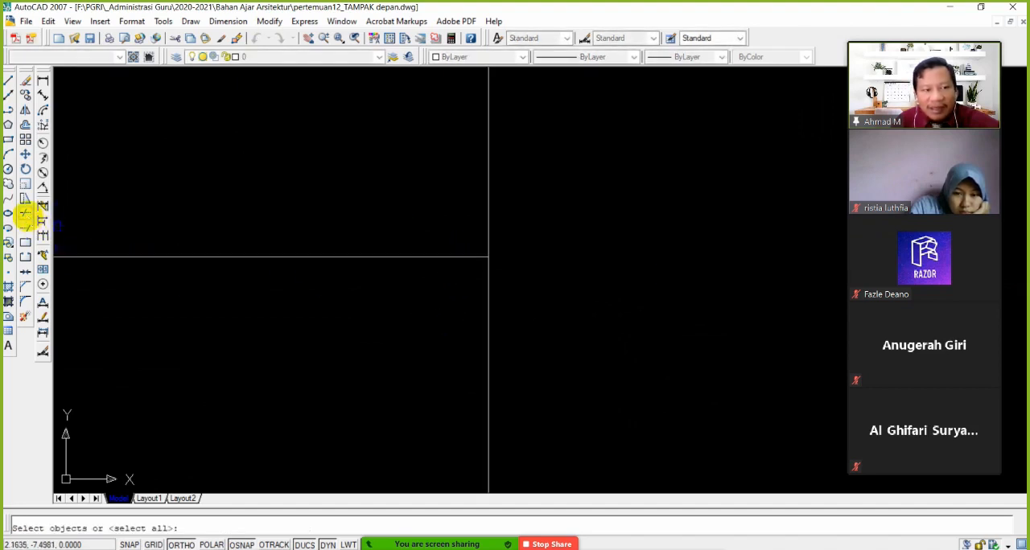
left_click(460, 257)
key("Return")
left_click(488, 211)
scroll(471, 317, "down", 10)
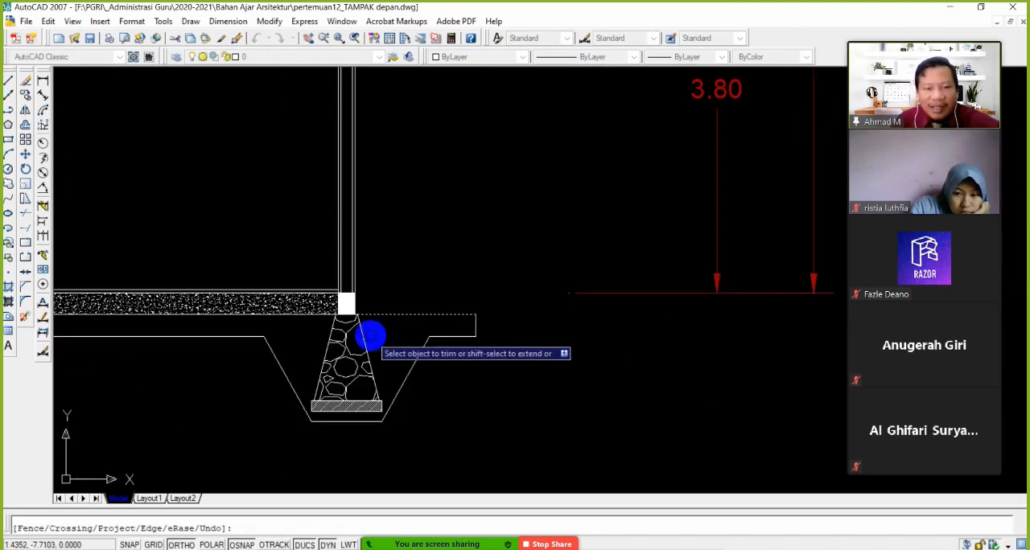
middle_click_drag(372, 336, 589, 314)
scroll(445, 320, "down", 4)
scroll(437, 339, "up", 2)
mouse_move(437, 338)
middle_mouse_down()
mouse_move(507, 352)
mouse_move(548, 344)
middle_mouse_up()
key("Return")
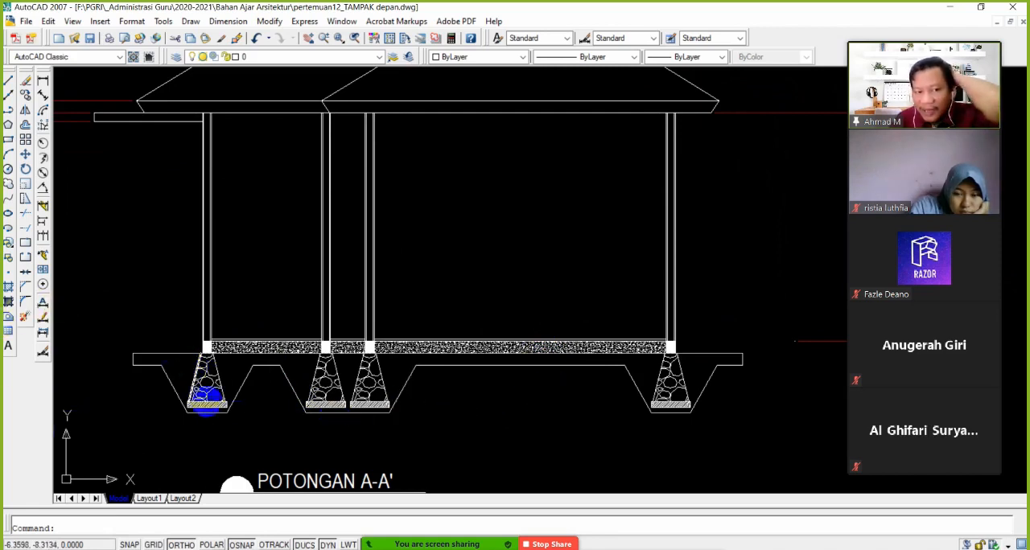
Set up an ANSI31 hatch inside the closed ground and trench outline at an angle of 45, and preview it
left_click(8, 288)
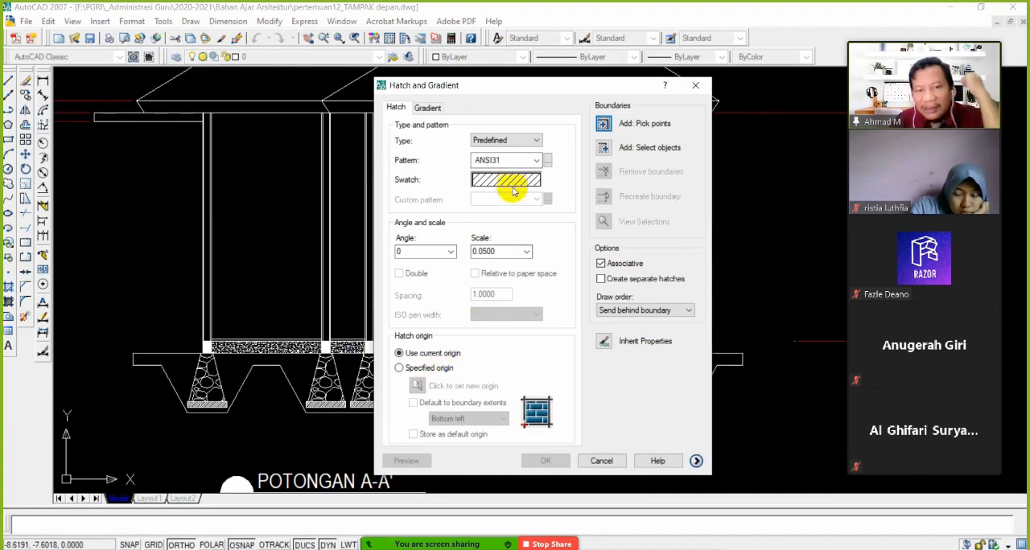
left_click(603, 124)
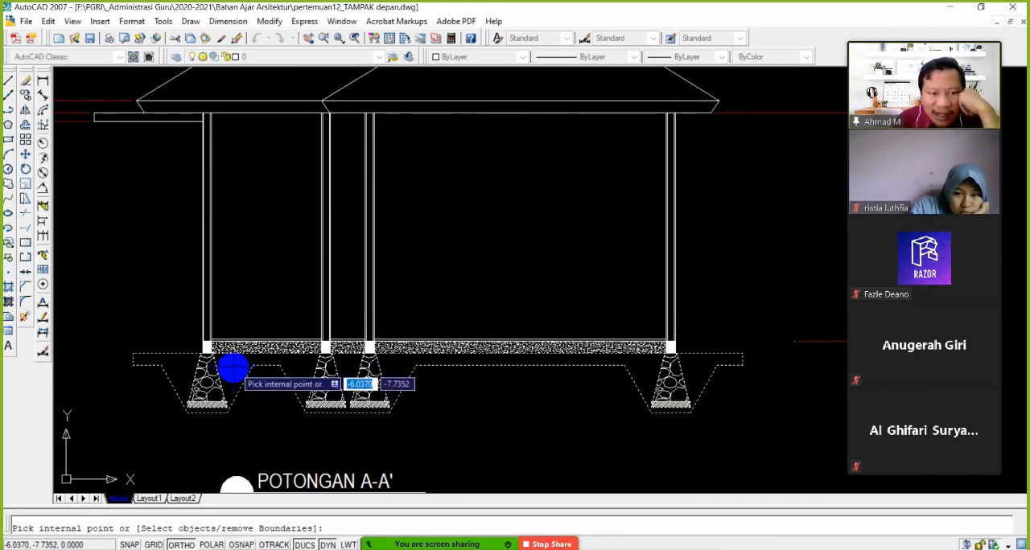
key("Return")
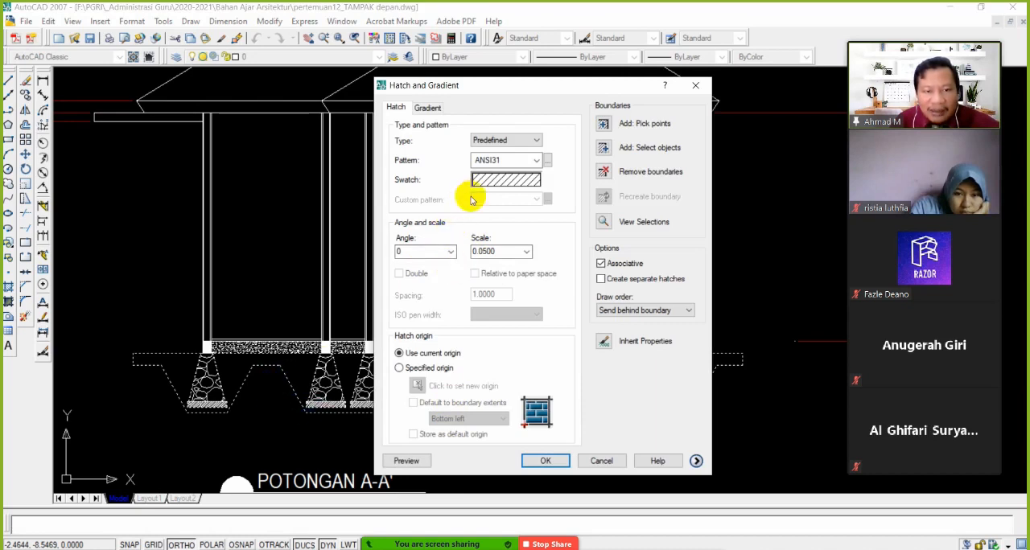
left_click(418, 251)
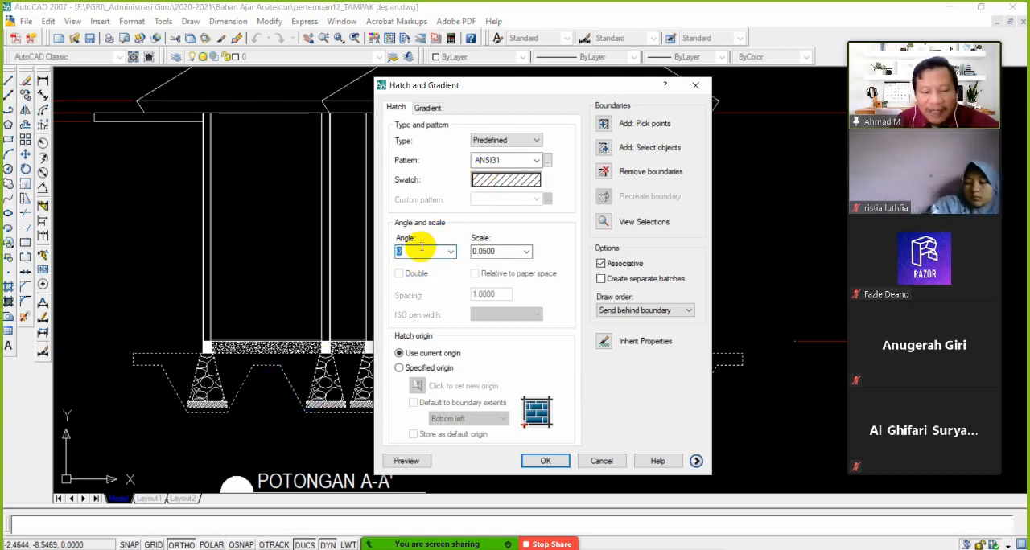
type("45")
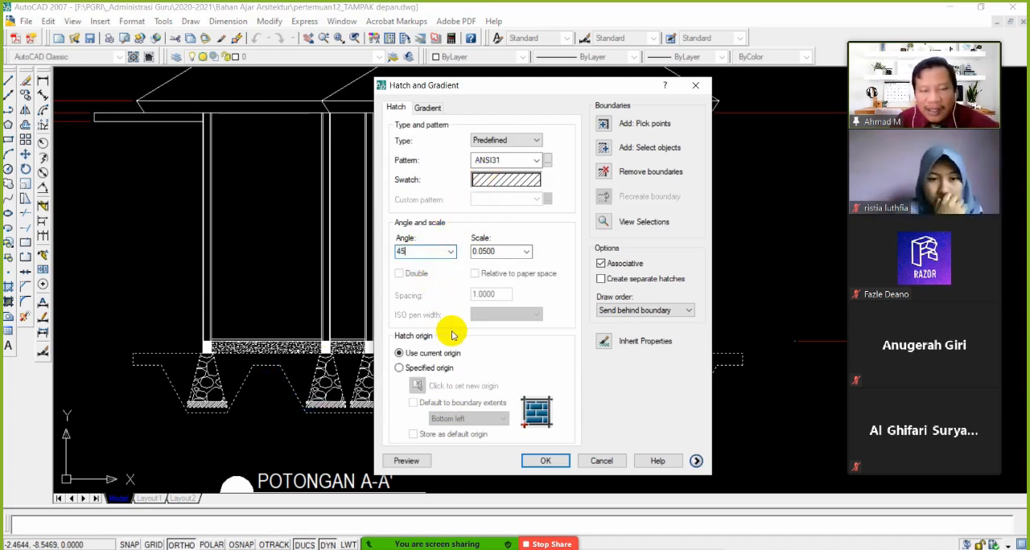
left_click(407, 461)
scroll(420, 460, "up", 5)
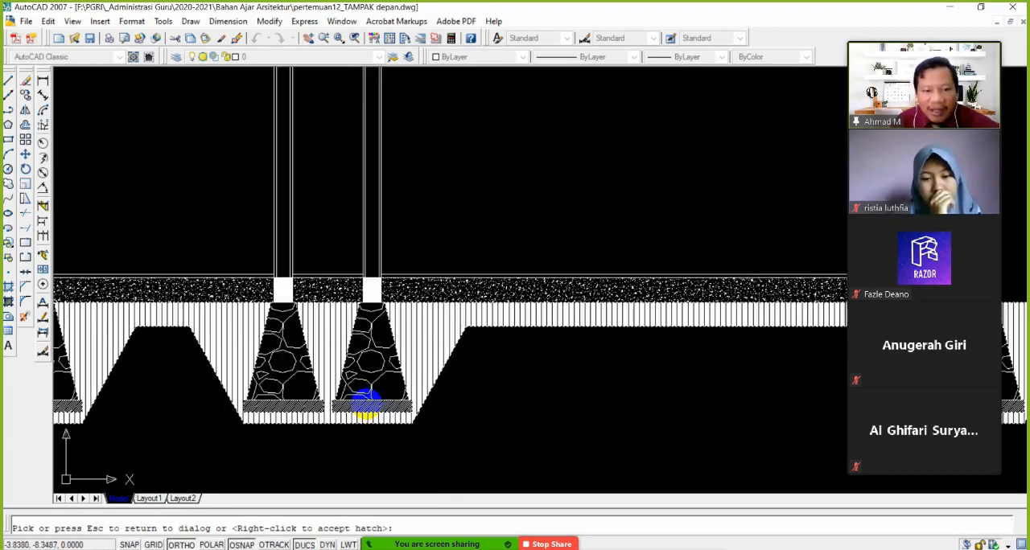
Preview the soil hatch at a scale of 0.1, and apply it with a scale of 0.25
left_click(496, 373)
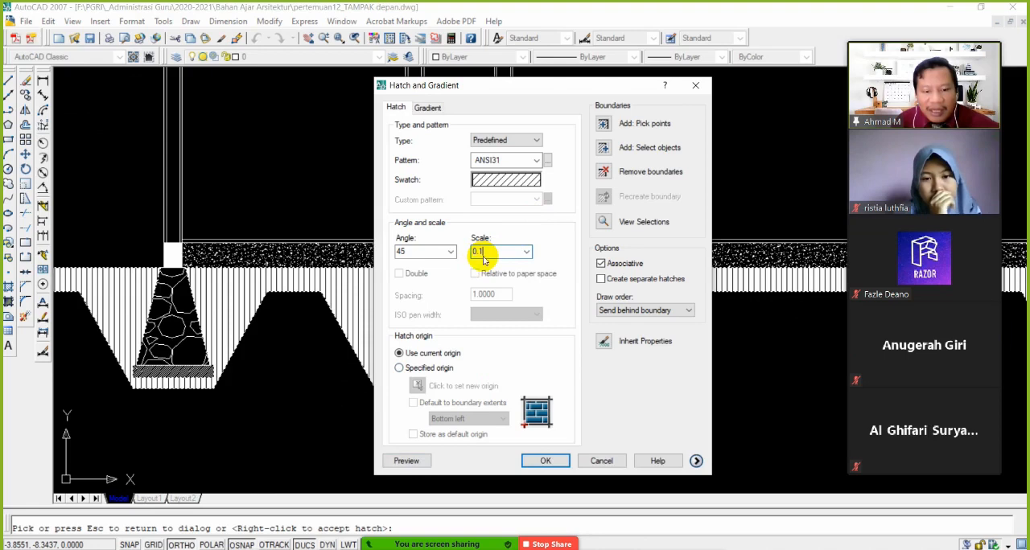
left_click(418, 467)
scroll(437, 432, "down", 1)
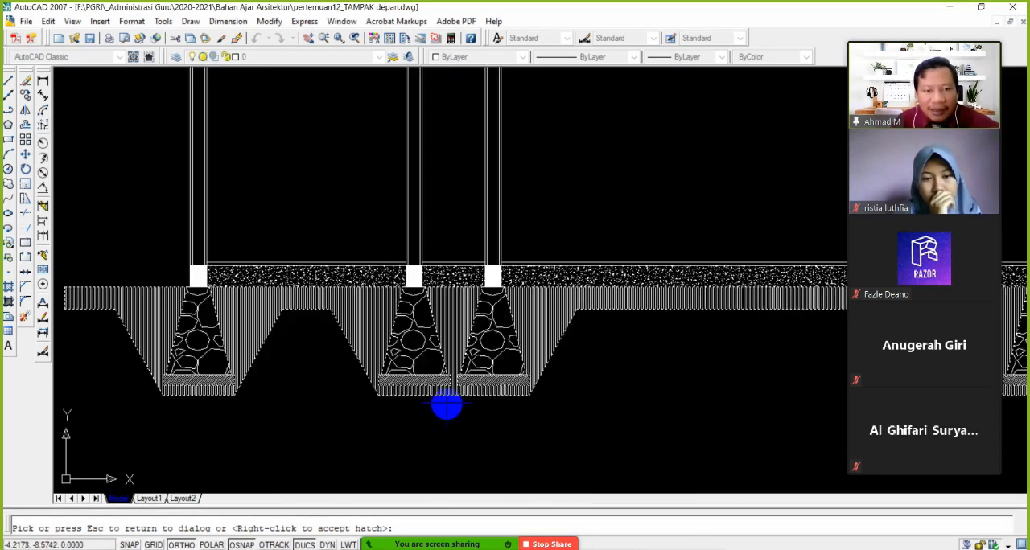
left_click(447, 405)
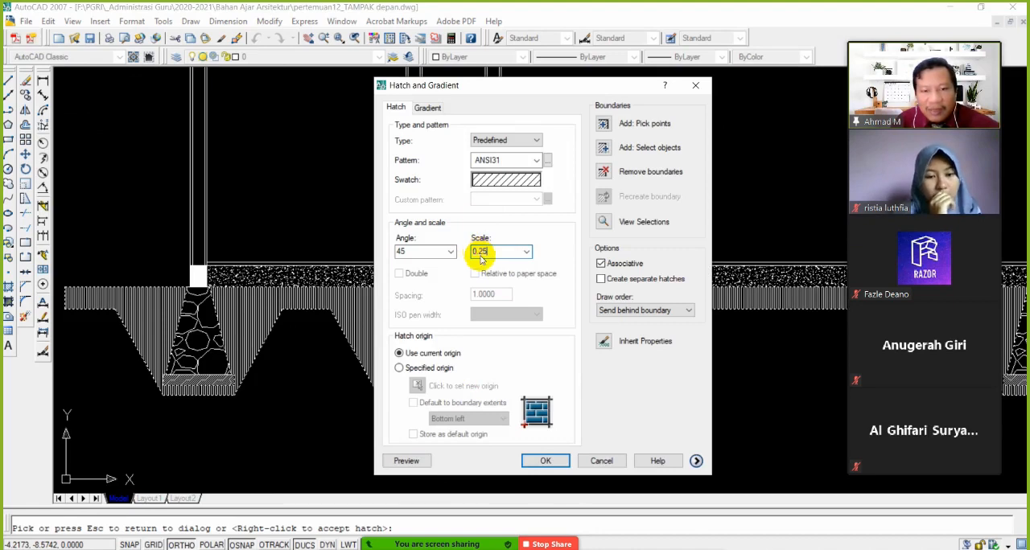
left_click(545, 461)
Examine the soil hatch around all the foundations and the overall section A-A' drawing
scroll(443, 407, "up", 2)
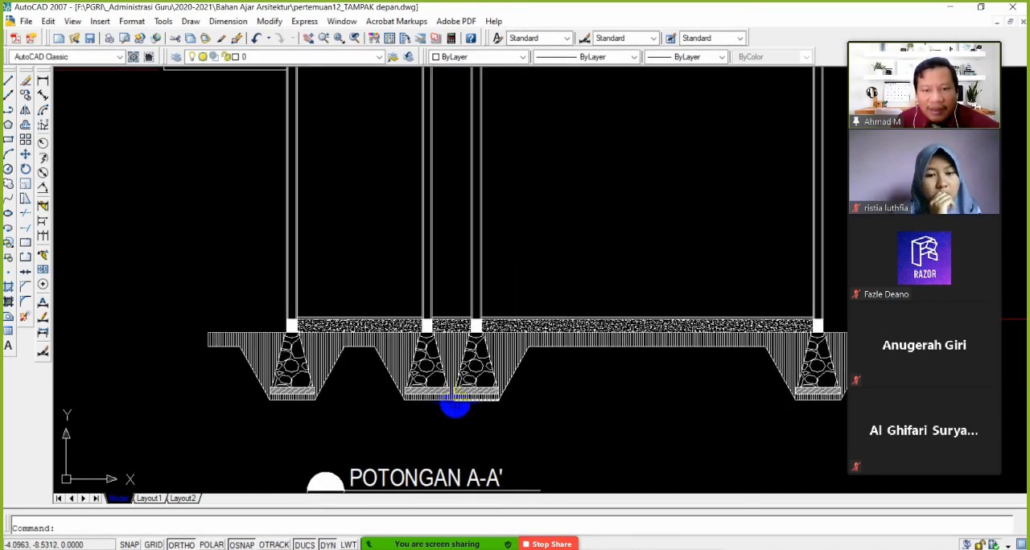
scroll(271, 389, "down", 2)
scroll(287, 370, "up", 3)
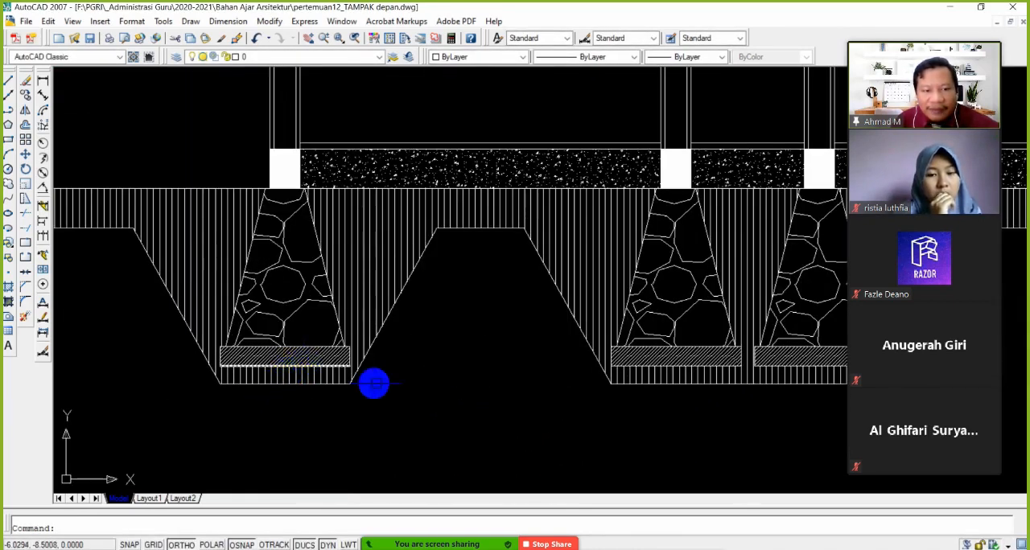
scroll(459, 389, "down", 2)
middle_click_drag(459, 390, 367, 389)
scroll(398, 387, "down", 4)
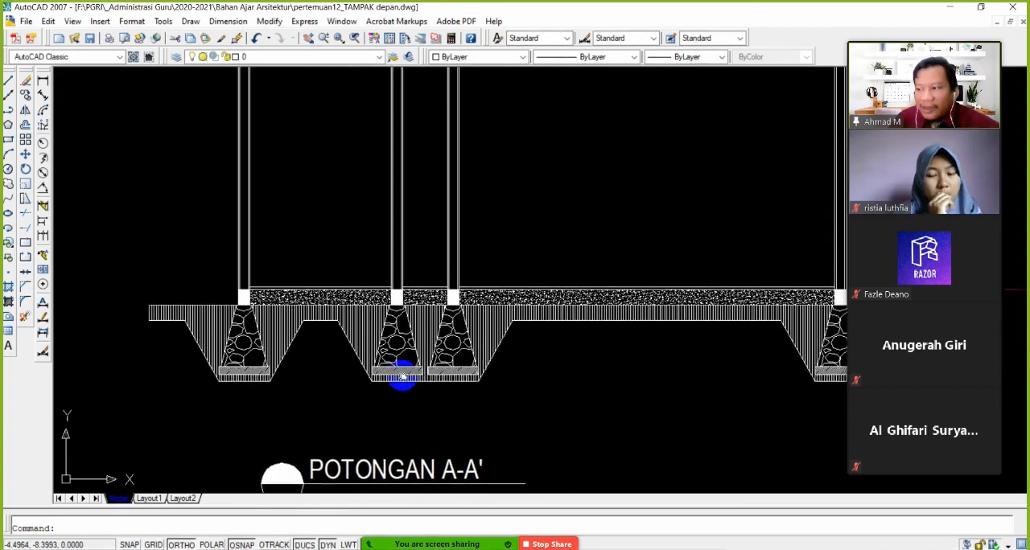
middle_click_drag(478, 321, 459, 352)
scroll(395, 368, "up", 2)
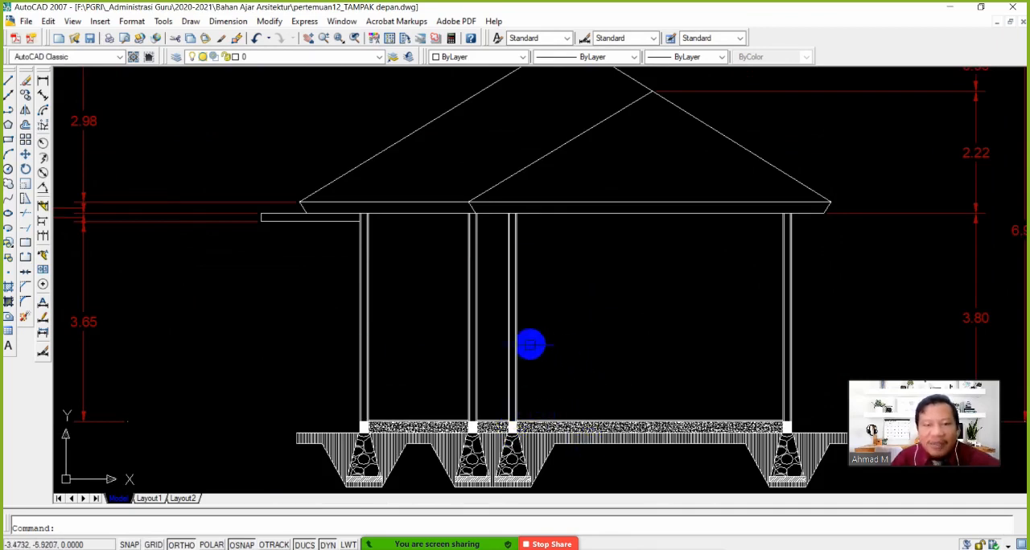
Examine the side elevation and the type 71/126 floor plan, including its room layout and dimensions
scroll(531, 345, "down", 6)
middle_click_drag(535, 341, 531, 426)
scroll(531, 281, "up", 3)
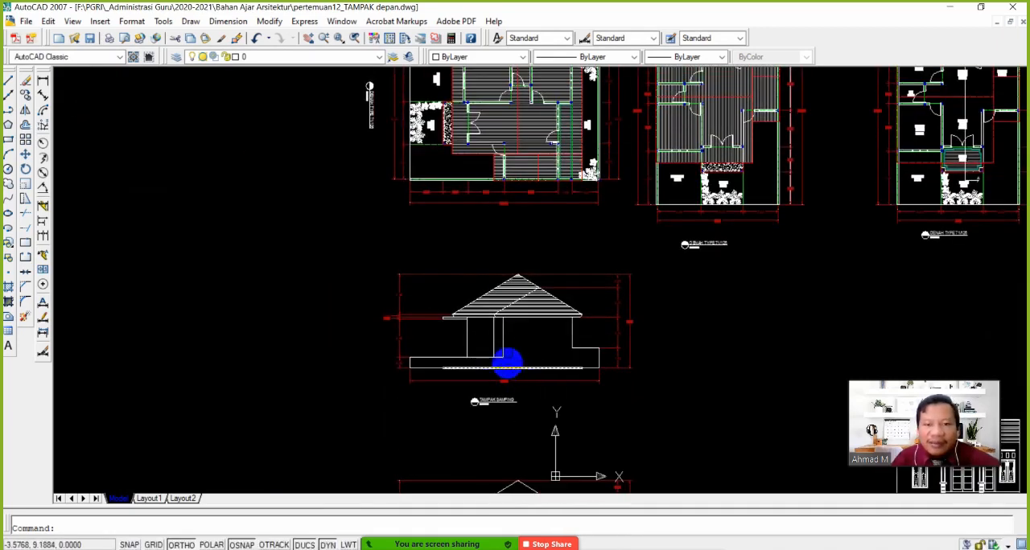
middle_click_drag(546, 275, 524, 370)
scroll(494, 225, "up", 4)
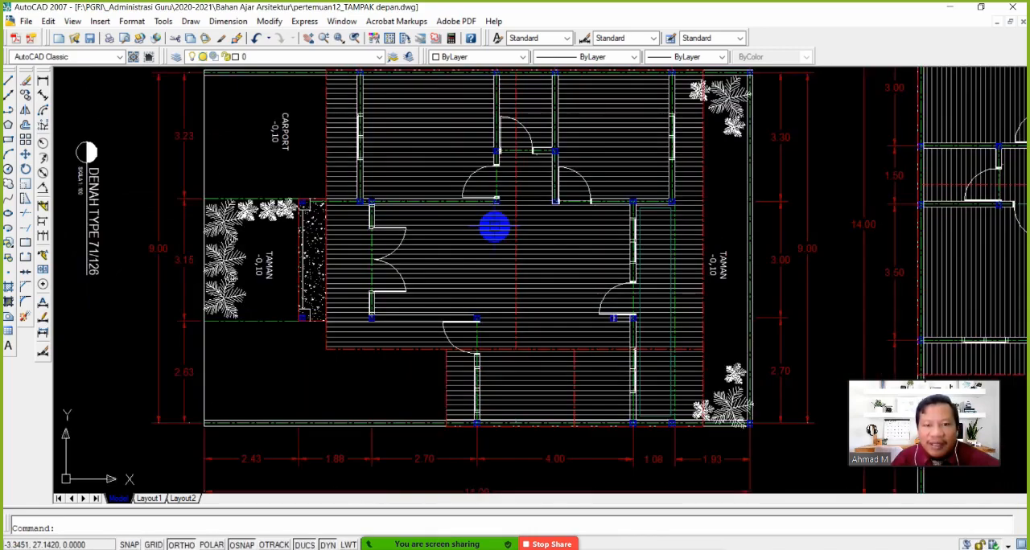
middle_click_drag(494, 225, 481, 279)
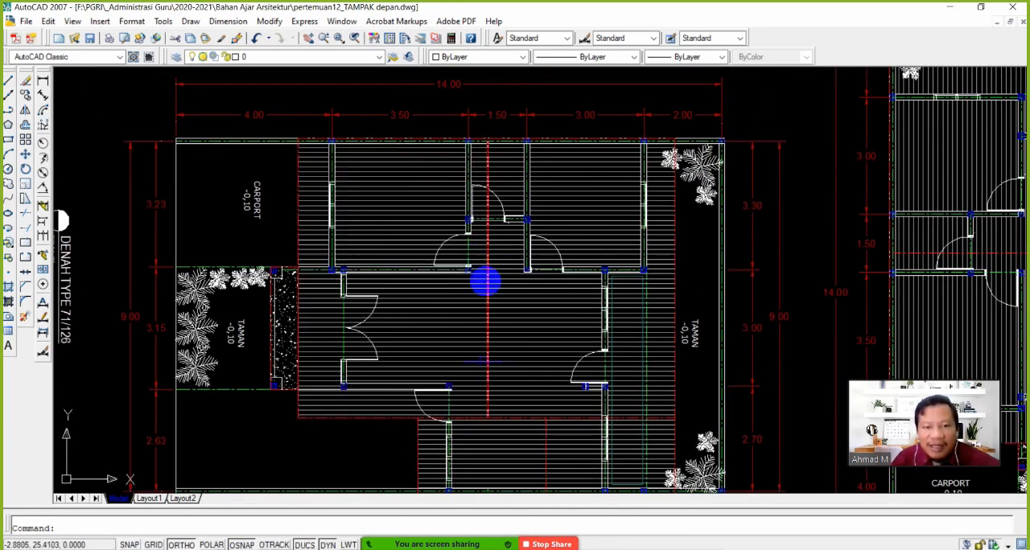
scroll(494, 318, "down", 4)
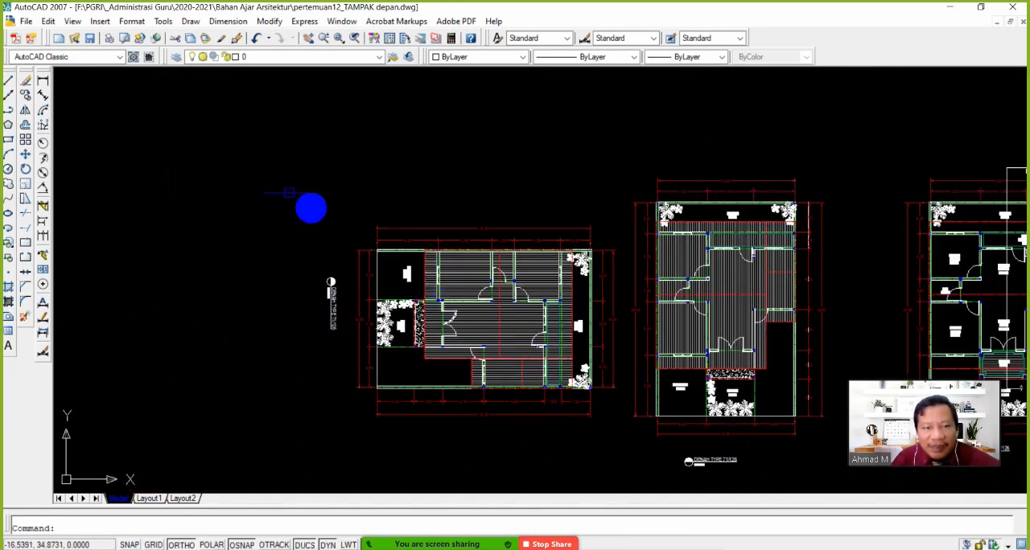
Draw a horizontal section cut line across the rotated type 71/126 floor plan, with a short downward leg at each end
left_click(11, 78)
scroll(366, 342, "up", 3)
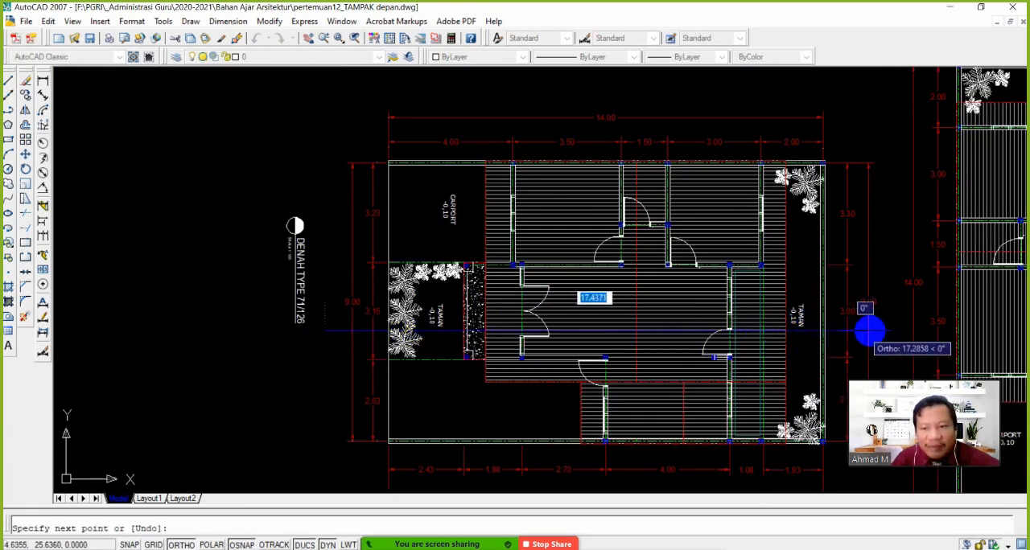
left_click(884, 331)
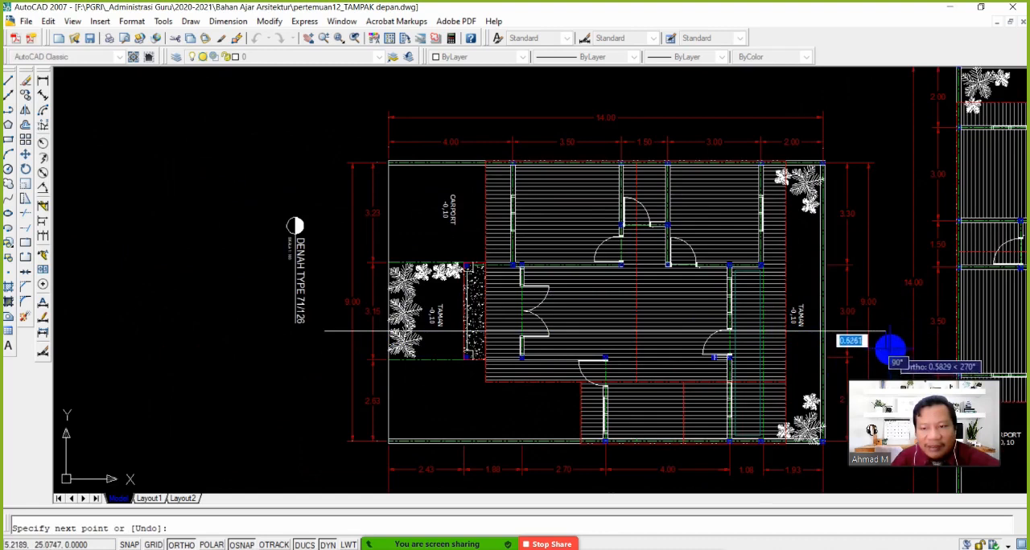
scroll(894, 336, "up", 3)
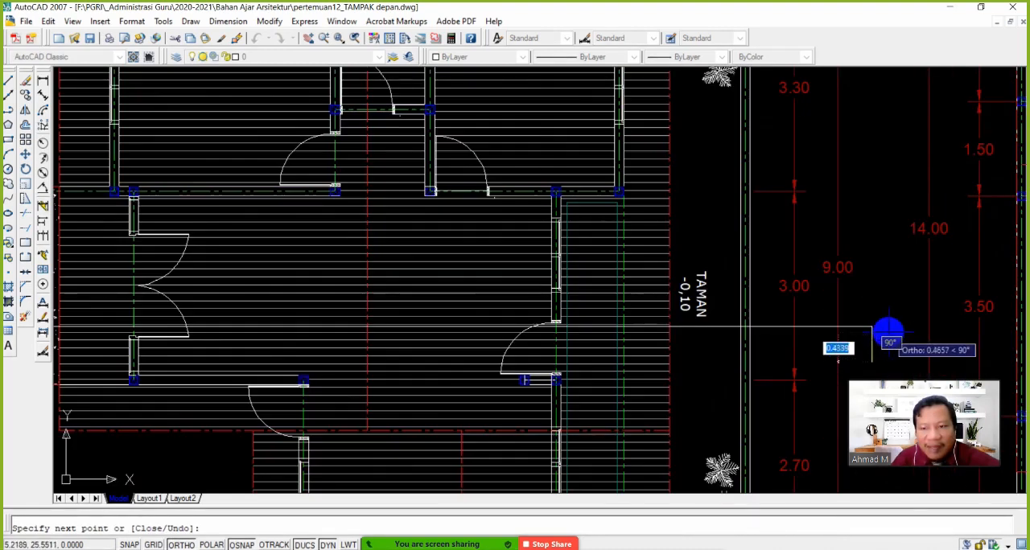
scroll(885, 332, "down", 4)
key("Return")
key("Return")
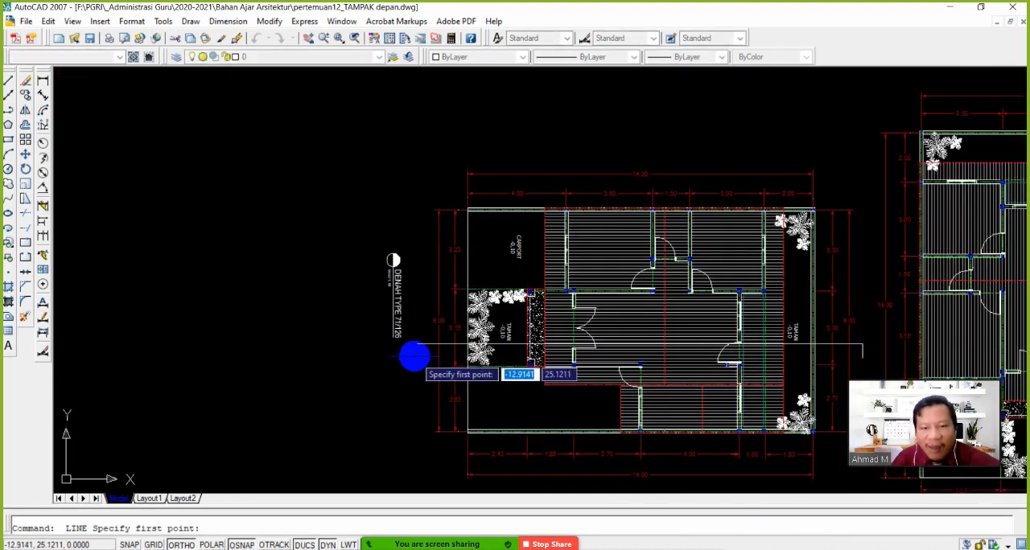
left_click(417, 345)
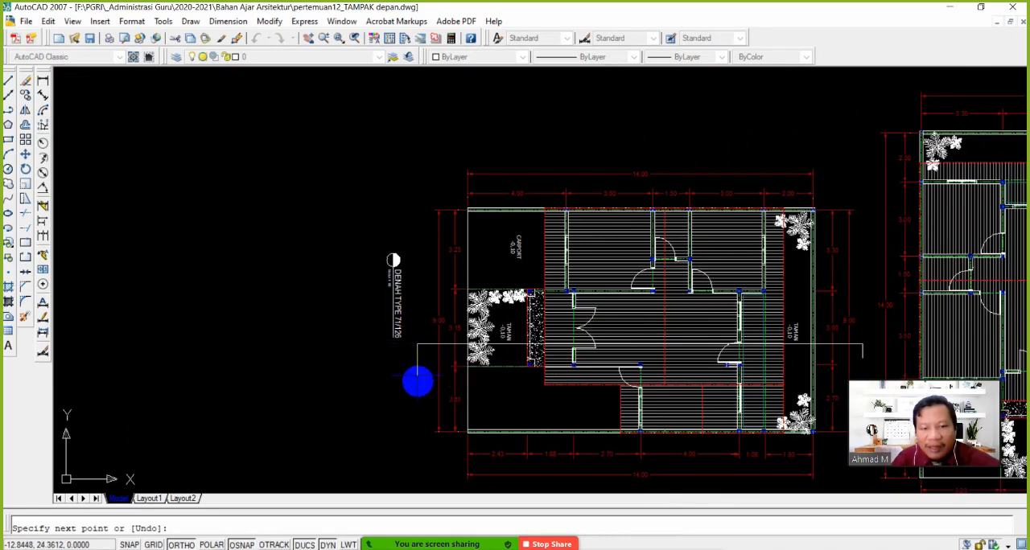
left_click(417, 376)
key("Return")
Draw vertical construction lines through the two inner wall corners on either side of the hallway in the rotated plan
middle_click_drag(624, 375, 508, 372)
scroll(510, 362, "up", 2)
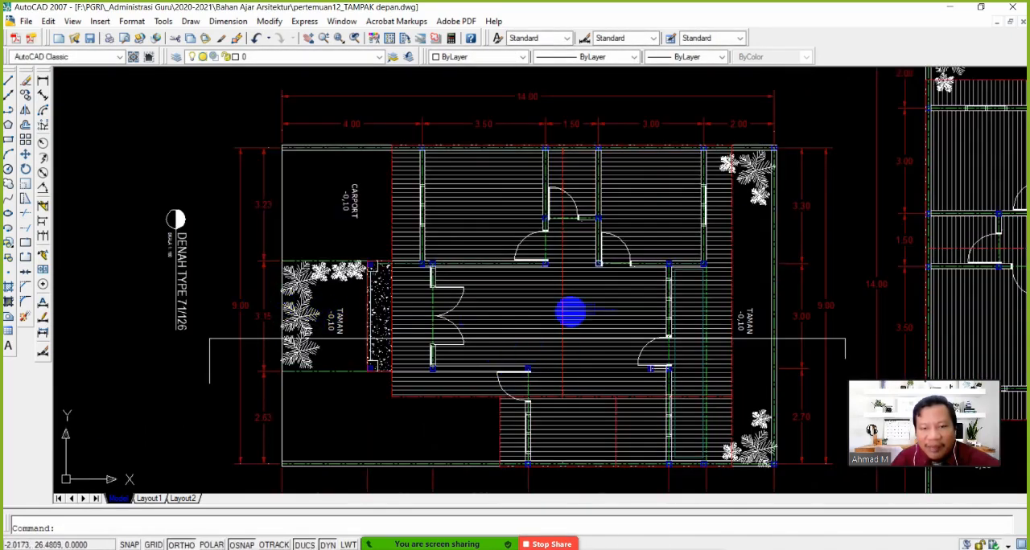
mouse_move(588, 286)
middle_mouse_down()
mouse_move(569, 337)
mouse_move(523, 305)
middle_mouse_up()
scroll(499, 321, "up", 4)
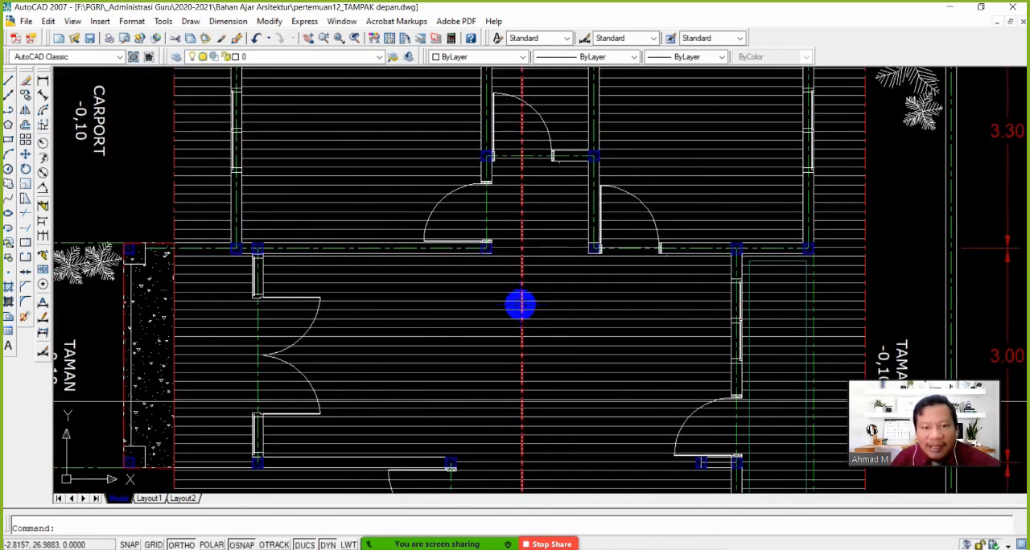
scroll(520, 304, "down", 3)
scroll(465, 259, "up", 3)
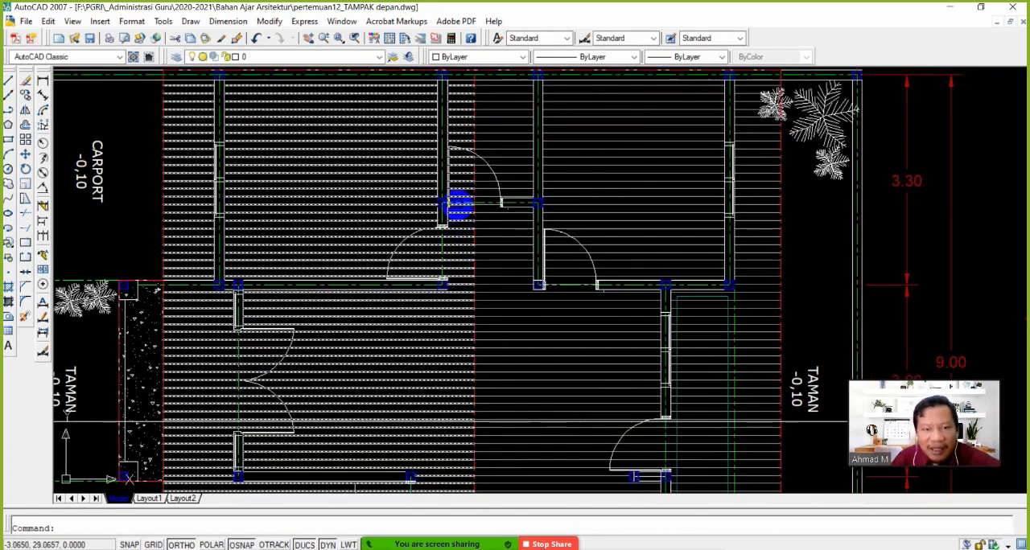
left_click(9, 96)
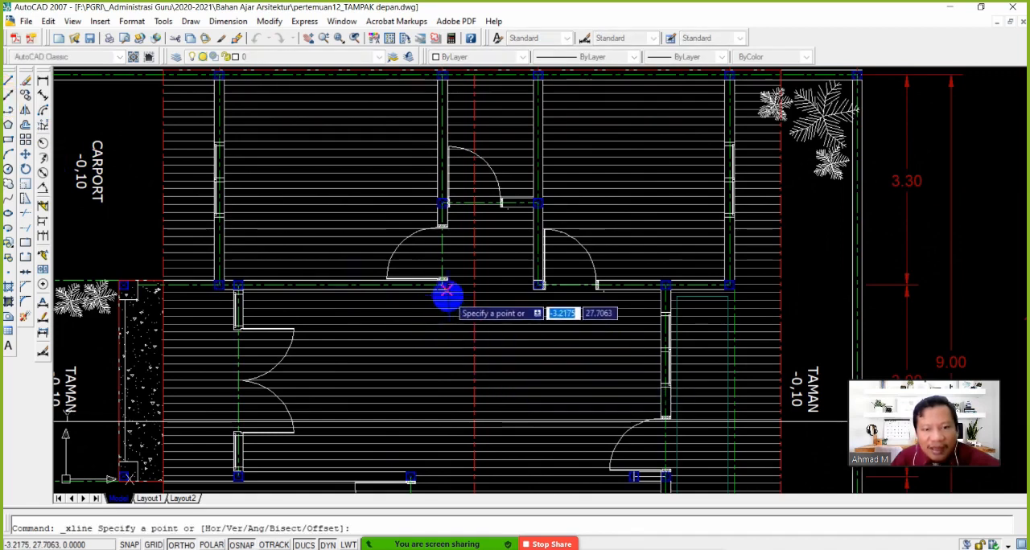
left_click(446, 291)
left_click(448, 338)
key("Return")
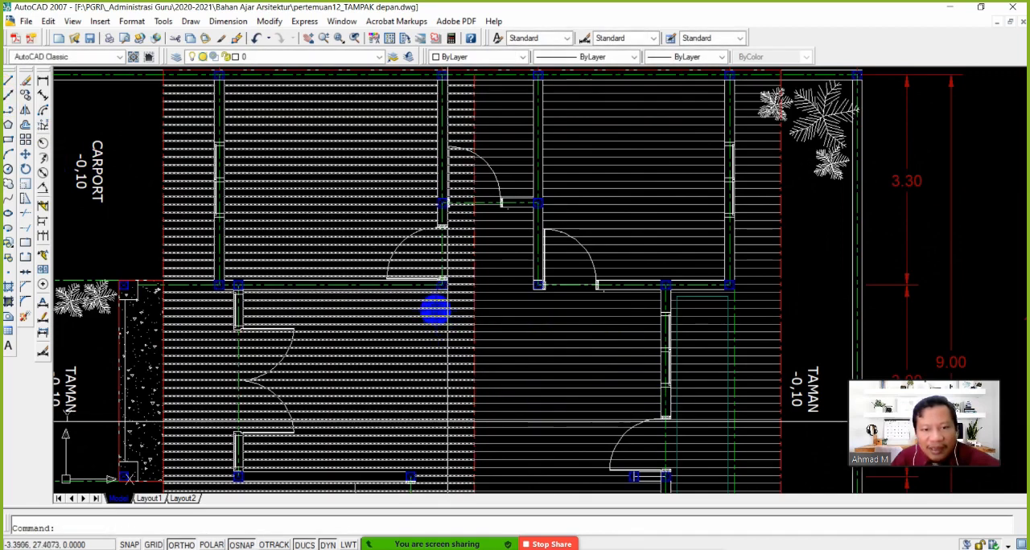
key("Return")
left_click(533, 292)
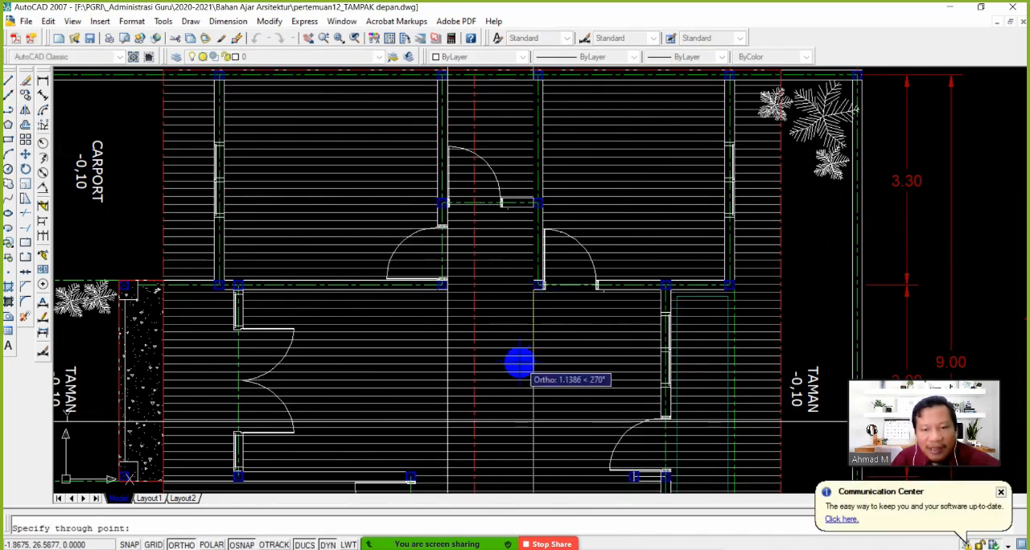
left_click(519, 364)
key("Return")
Draw a vertical construction line through the outer edge of the right jamb of the door at the hallway's end
scroll(491, 224, "up", 2)
key("Return")
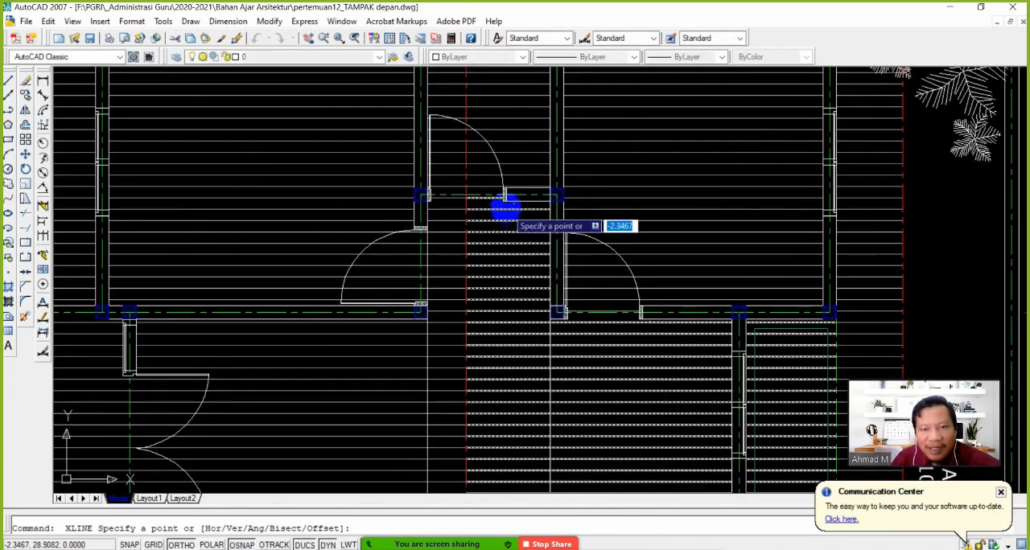
left_click(504, 206)
left_click(504, 280)
key("Return")
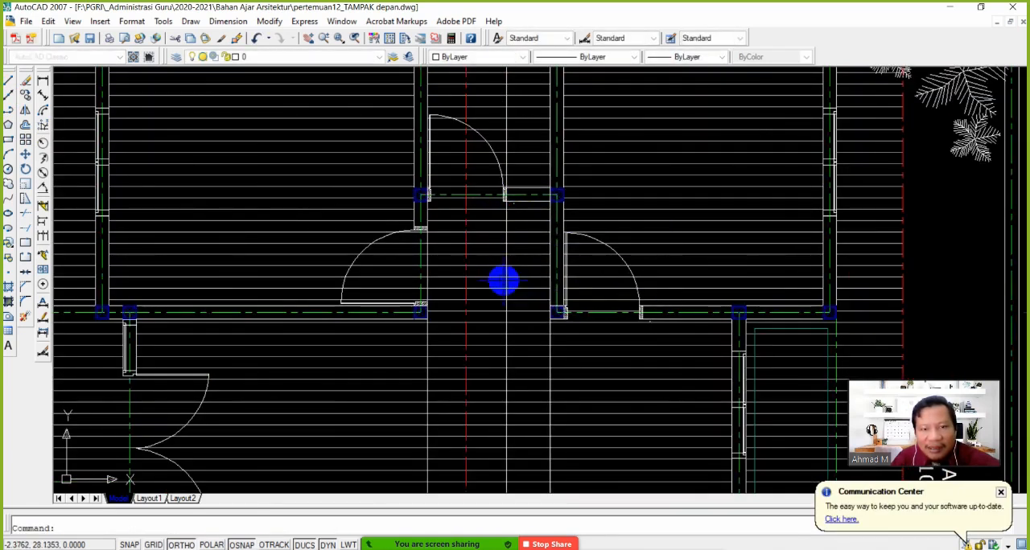
Draw vertical construction lines through the inner edges of both jambs of the door at the hallway's end
scroll(440, 212, "up", 3)
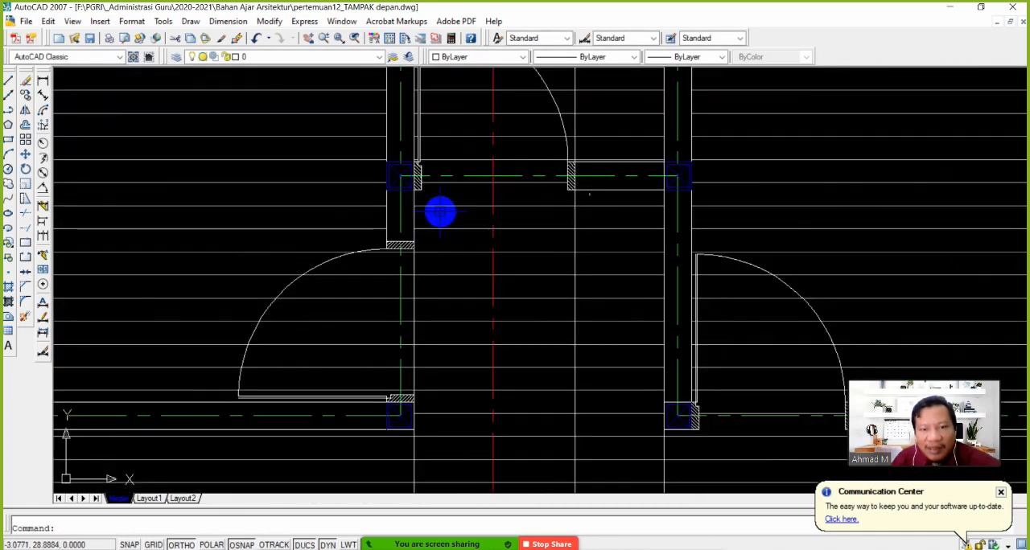
scroll(440, 213, "down", 2)
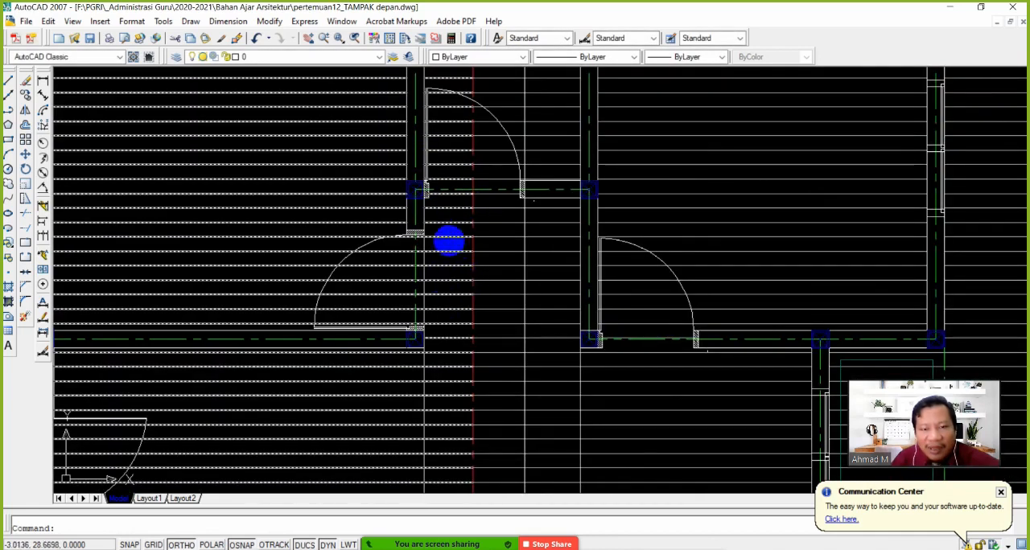
scroll(447, 236, "up", 3)
key("Return")
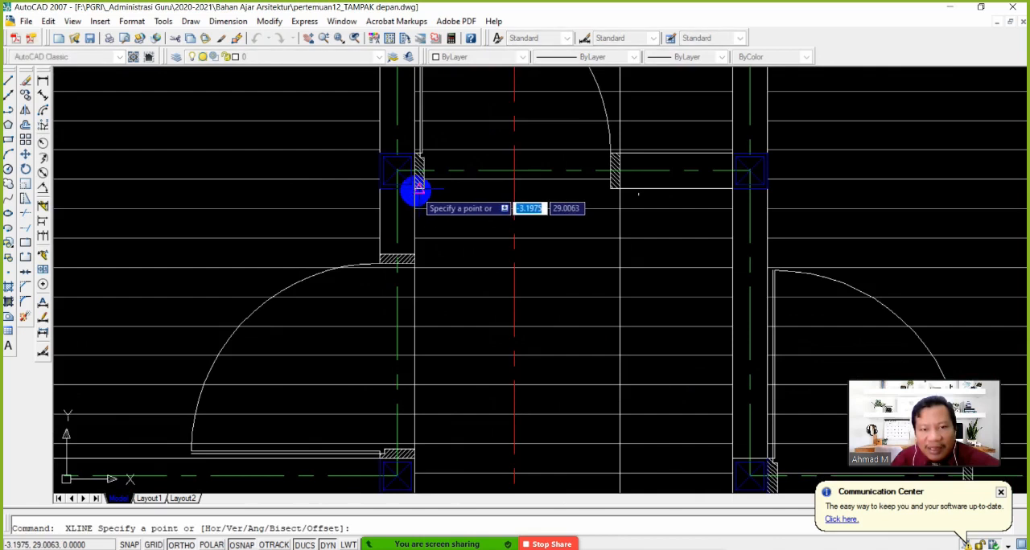
left_click(422, 190)
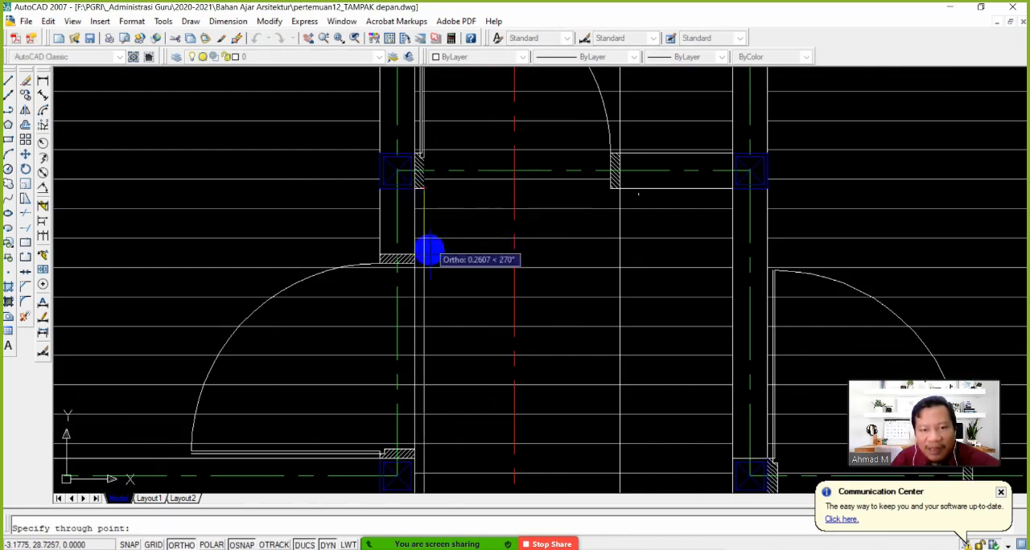
left_click(436, 276)
key("Return")
key("Return")
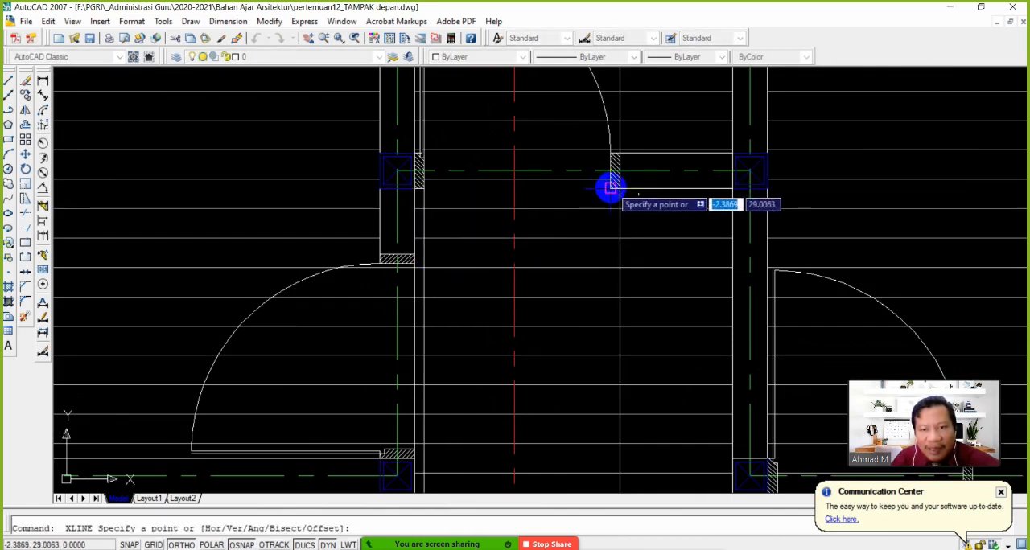
left_click(611, 188)
left_click(591, 315)
key("Return")
Follow the projected hallway and door lines down past the side elevation to the floor of section A-A'
scroll(570, 377, "down", 3)
middle_click_drag(585, 443, 514, 202)
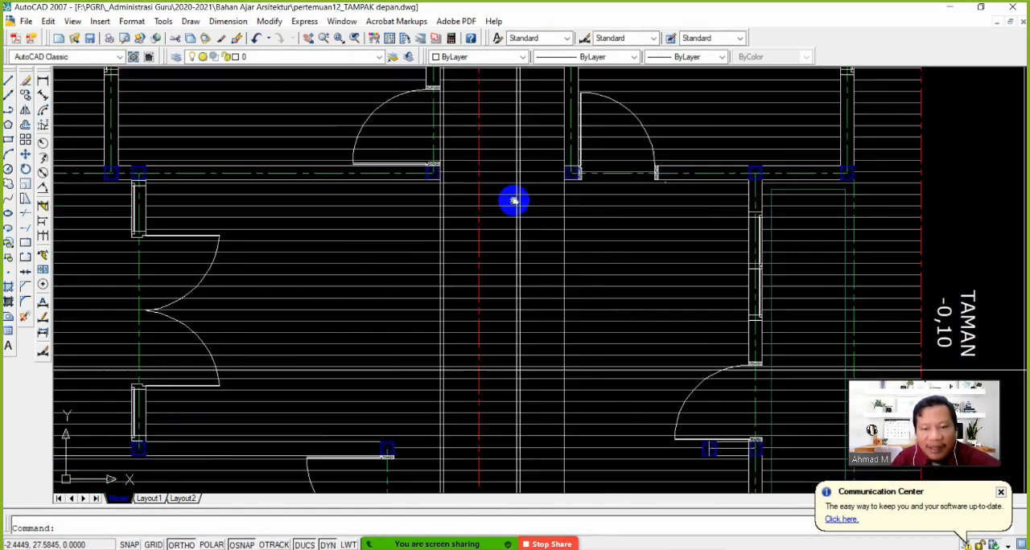
scroll(547, 335, "down", 3)
middle_click_drag(545, 452, 489, 186)
middle_click_drag(490, 386, 474, 211)
middle_click_drag(469, 472, 465, 265)
middle_click_drag(462, 419, 463, 289)
mouse_move(462, 375)
middle_mouse_down()
mouse_move(481, 305)
mouse_move(491, 161)
middle_mouse_up()
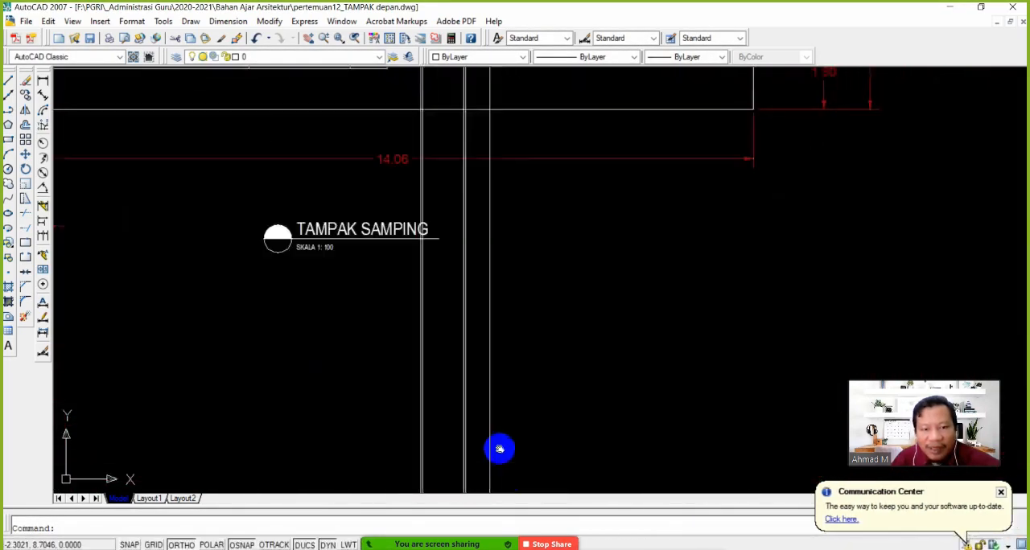
middle_click_drag(500, 448, 472, 368)
middle_click_drag(452, 478, 442, 285)
mouse_move(445, 367)
middle_mouse_down()
mouse_move(445, 324)
mouse_move(445, 376)
mouse_move(444, 313)
middle_mouse_up()
scroll(445, 376, "up", 2)
scroll(409, 394, "up", 2)
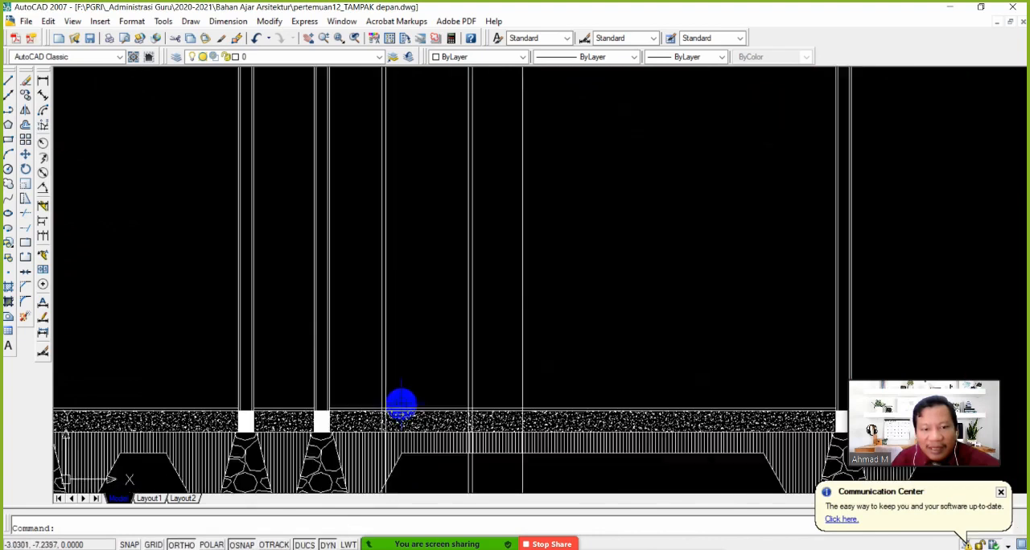
scroll(400, 366, "down", 2)
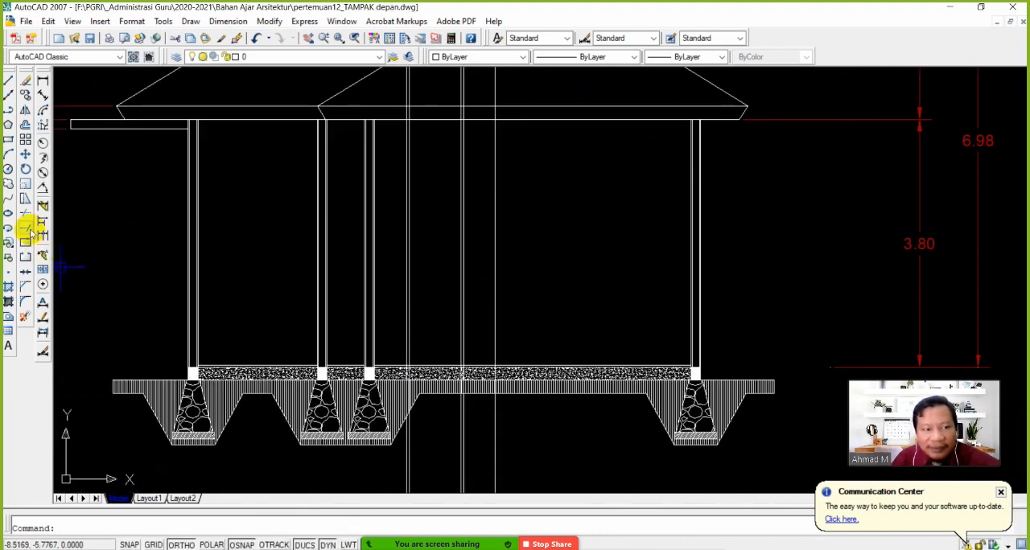
Trim the projected construction lines below section A-A's floor, using the floor line as the cutting edge
left_click(26, 216)
scroll(466, 363, "up", 3)
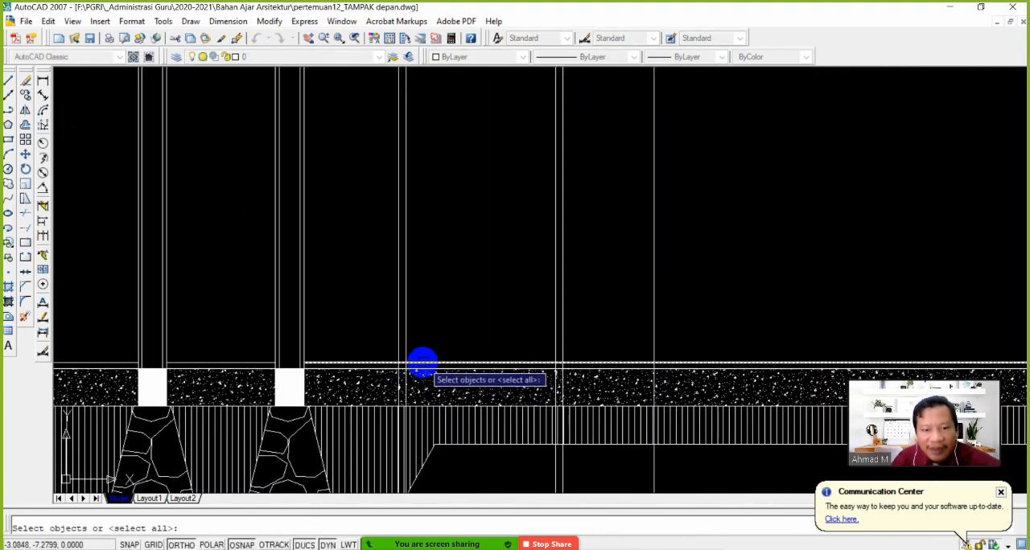
left_click(418, 363)
scroll(414, 322, "down", 2)
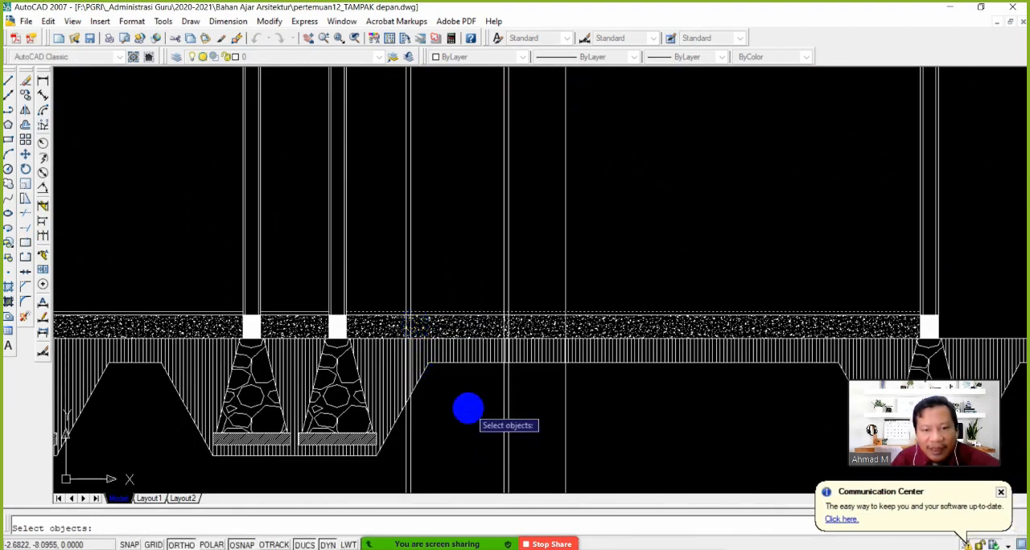
scroll(468, 409, "down", 2)
middle_click_drag(469, 411, 469, 317)
right_click(554, 390)
left_click(565, 390)
left_click(396, 376)
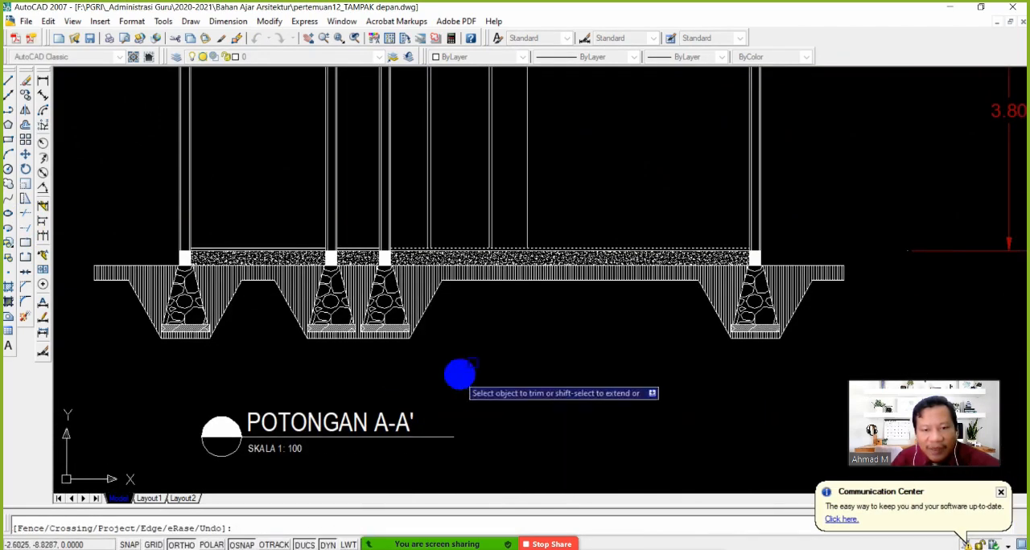
key("Escape")
Trim the projected construction lines above the ceiling of section A-A', using the roof's lower eave line as the cutting edge
middle_click_drag(486, 261, 476, 469)
key("Return")
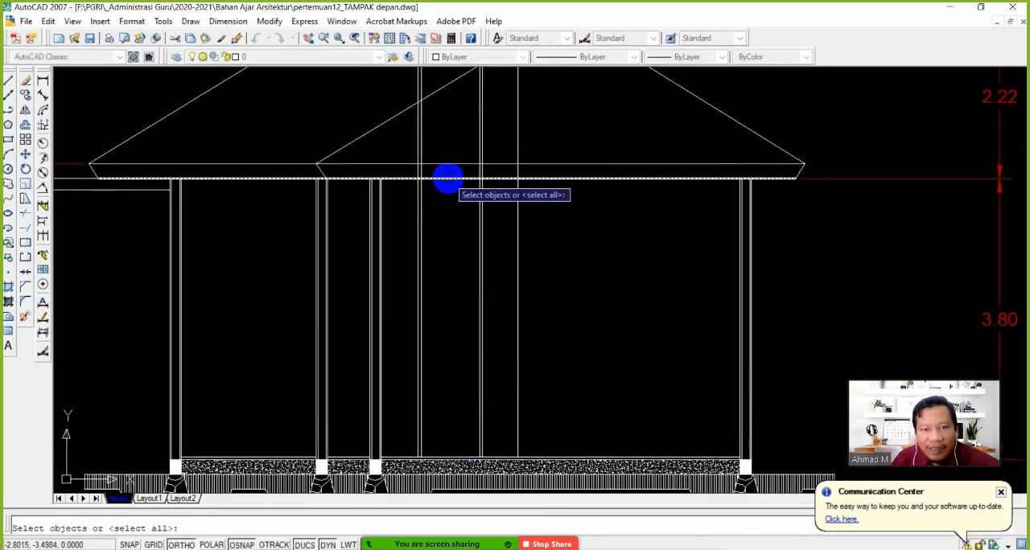
left_click(448, 179)
right_click(449, 178)
left_click(545, 148)
left_click(405, 136)
key("Escape")
Copy the floor line of the section's large room straight up by 2 to mark the door height
mouse_move(432, 324)
middle_mouse_down()
mouse_move(420, 274)
mouse_move(458, 288)
middle_mouse_up()
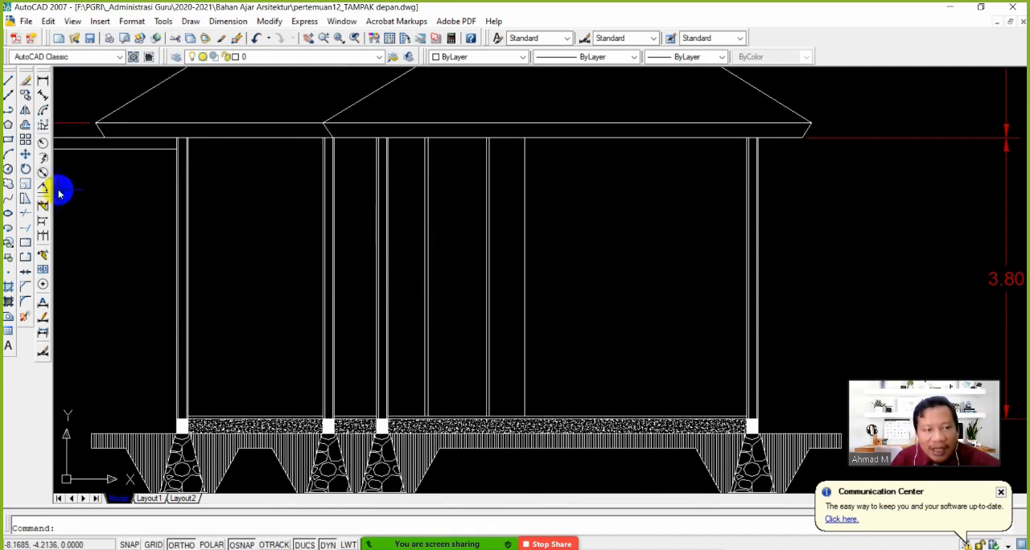
left_click(25, 93)
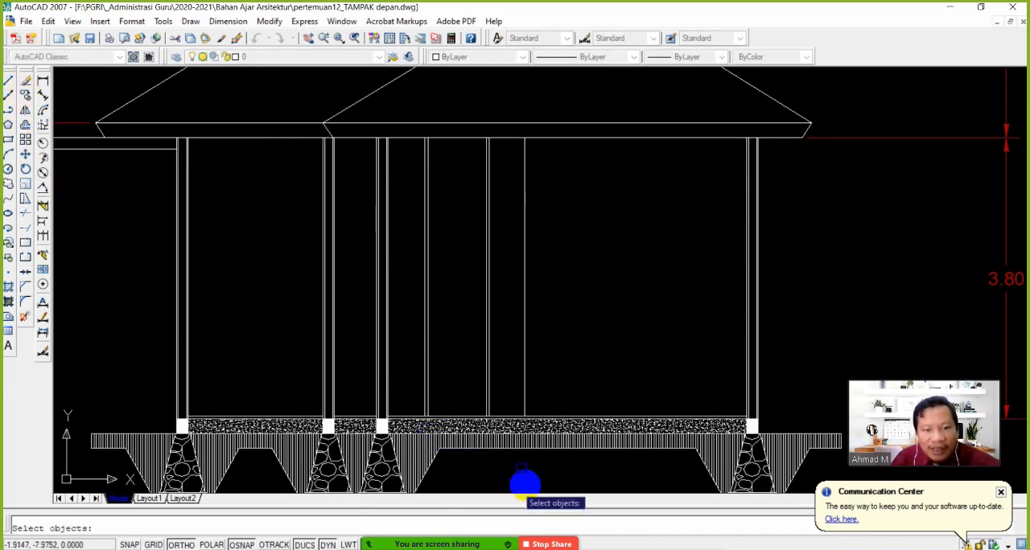
left_click(455, 417)
right_click(456, 398)
left_click(456, 383)
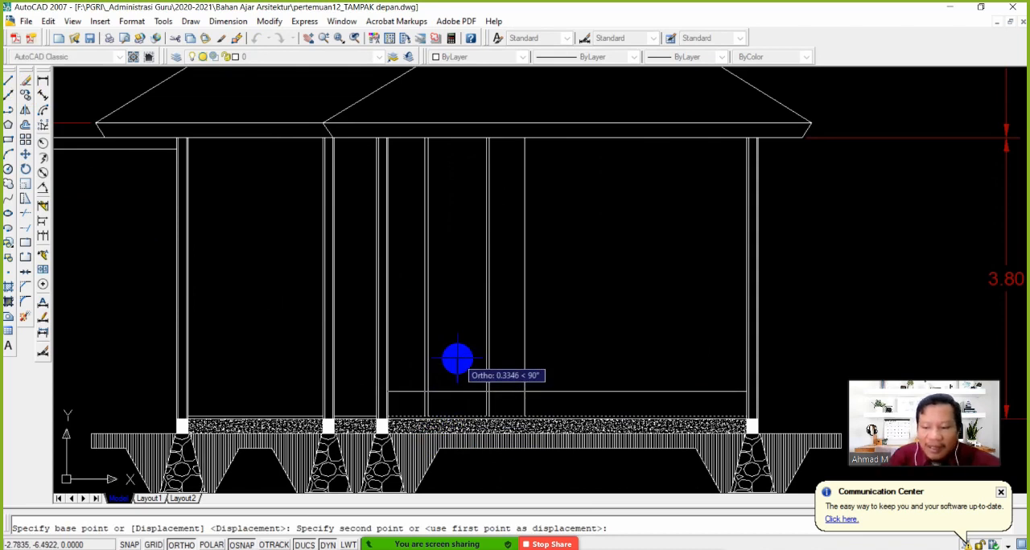
type("2")
key("Return")
key("Return")
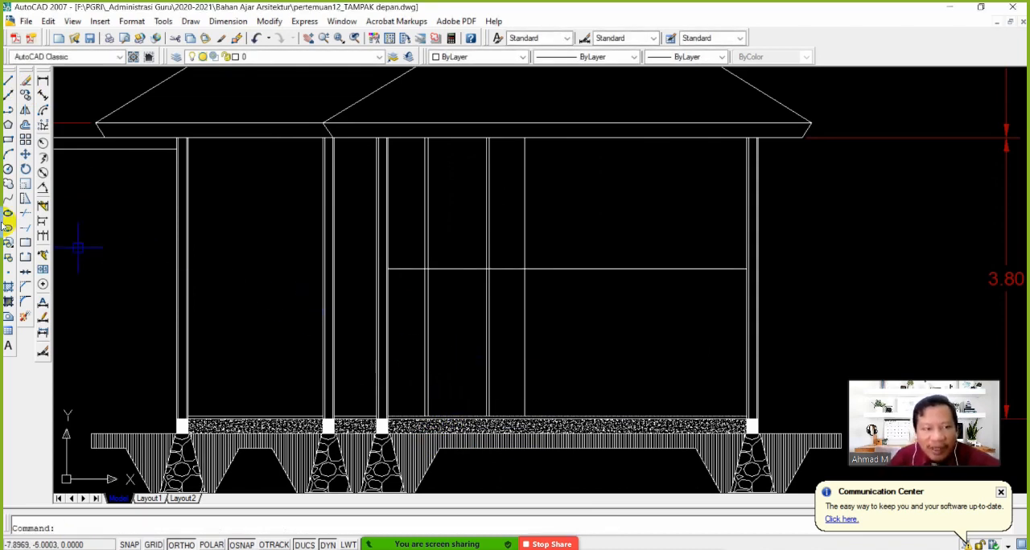
Trim the inner frame line and the middle pair of projected lines above the door-height line, using that line as the cutting edge
left_click(25, 214)
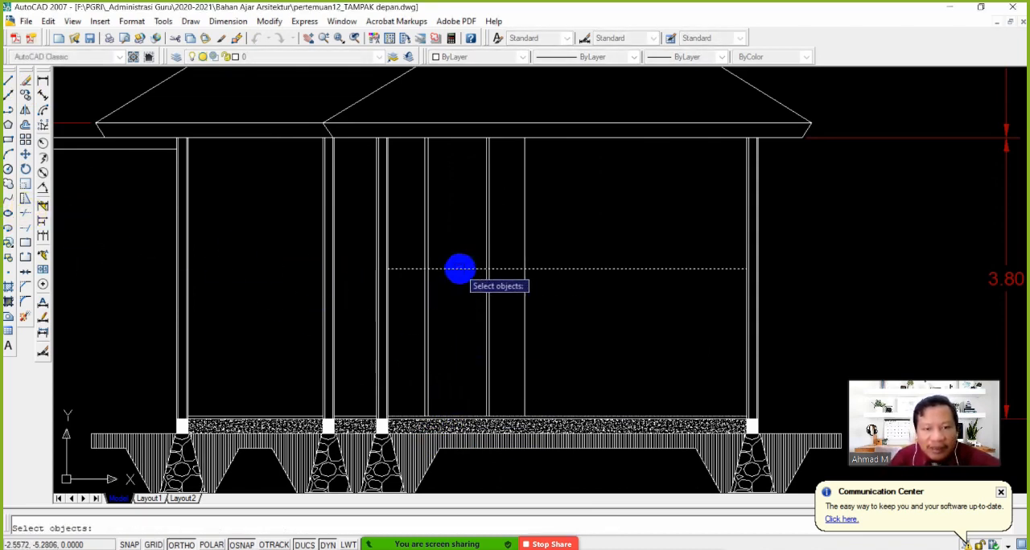
scroll(483, 268, "up", 3)
key("Return")
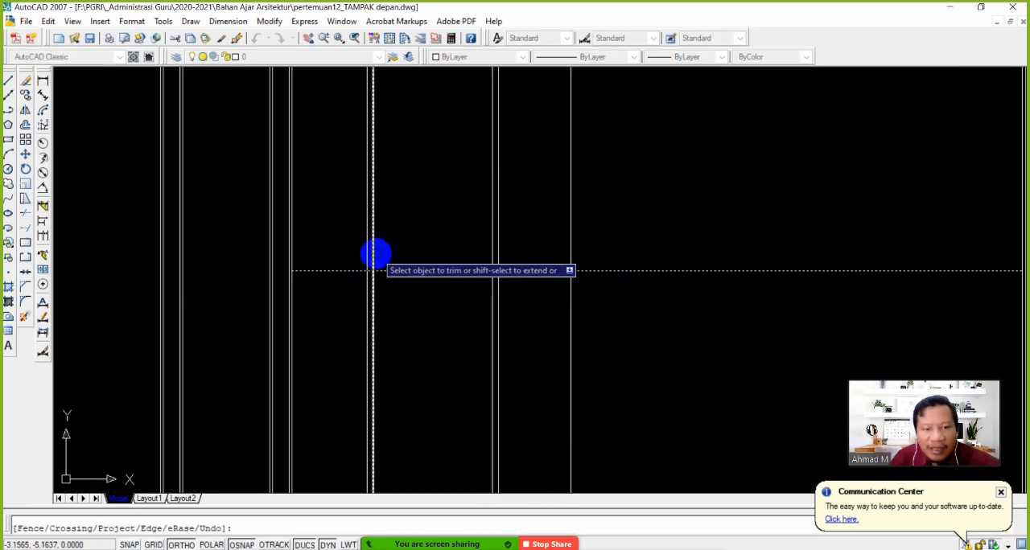
left_click(374, 254)
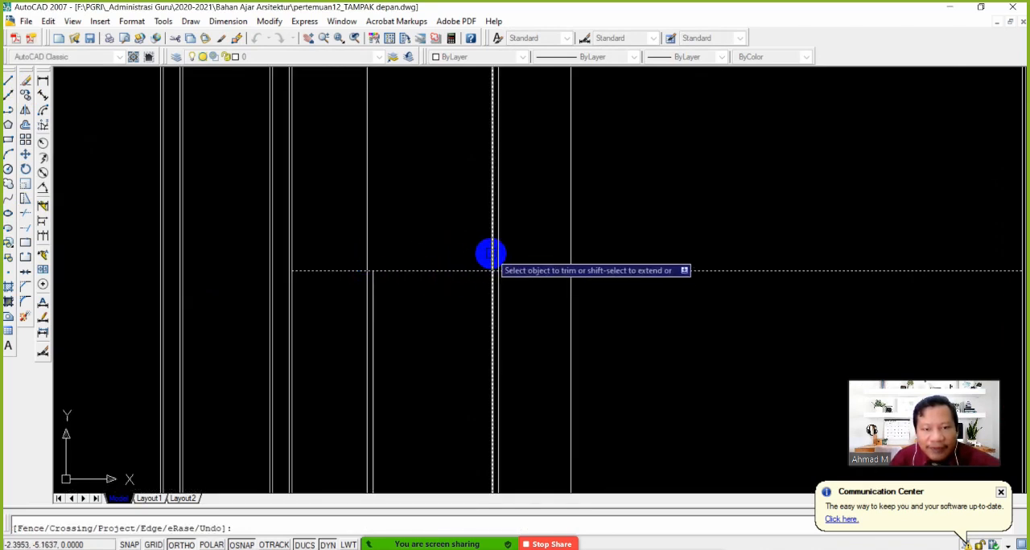
left_click(516, 250)
left_click(473, 239)
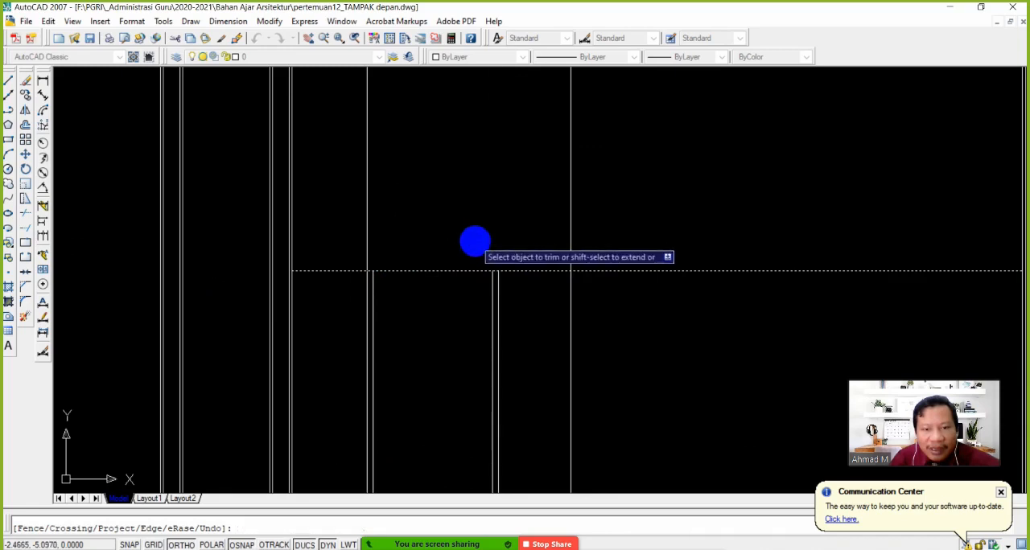
Trim both ends of the door-height line back to the outermost projected door and wall lines
left_click(599, 321)
left_click(526, 248)
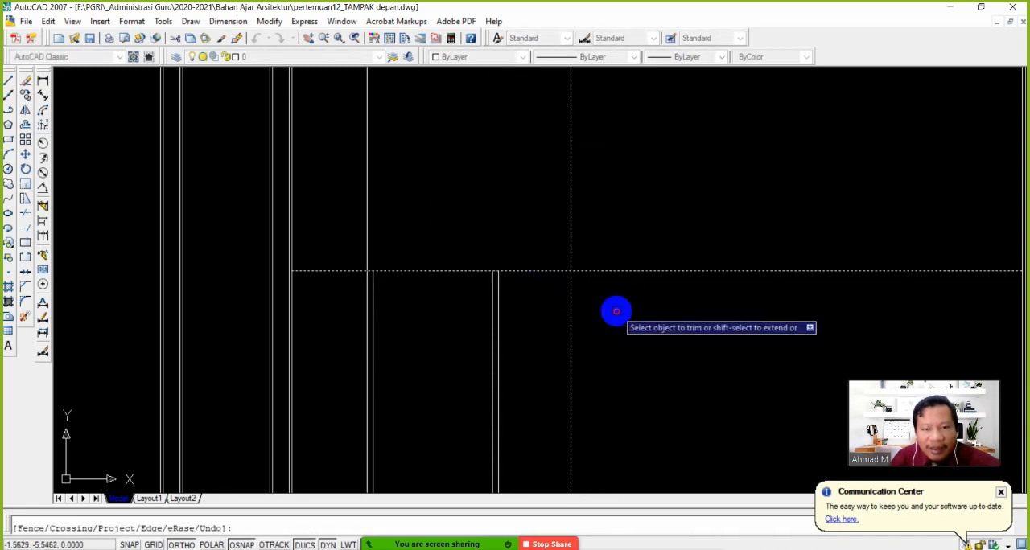
left_click(337, 272)
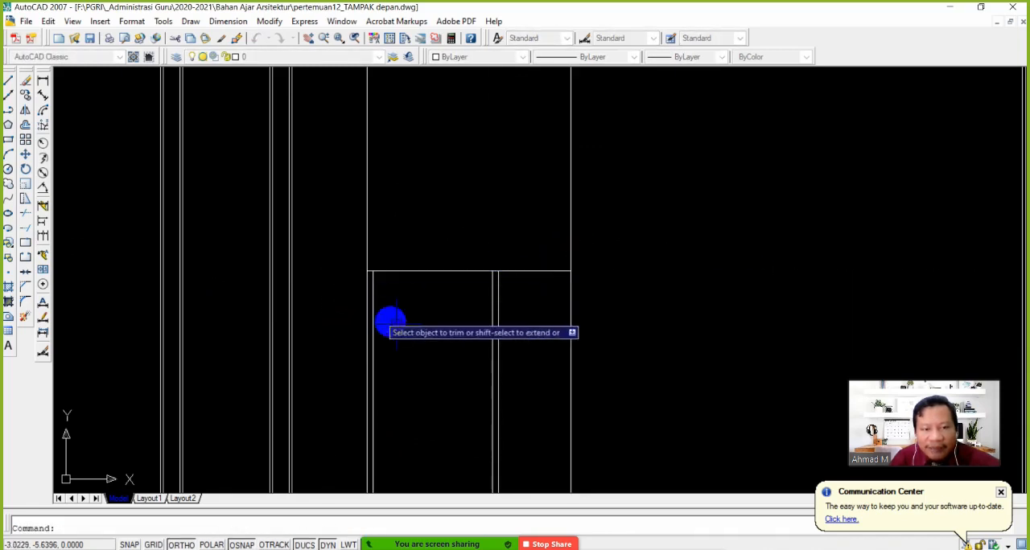
key("Escape")
scroll(498, 361, "down", 5)
scroll(430, 313, "up", 3)
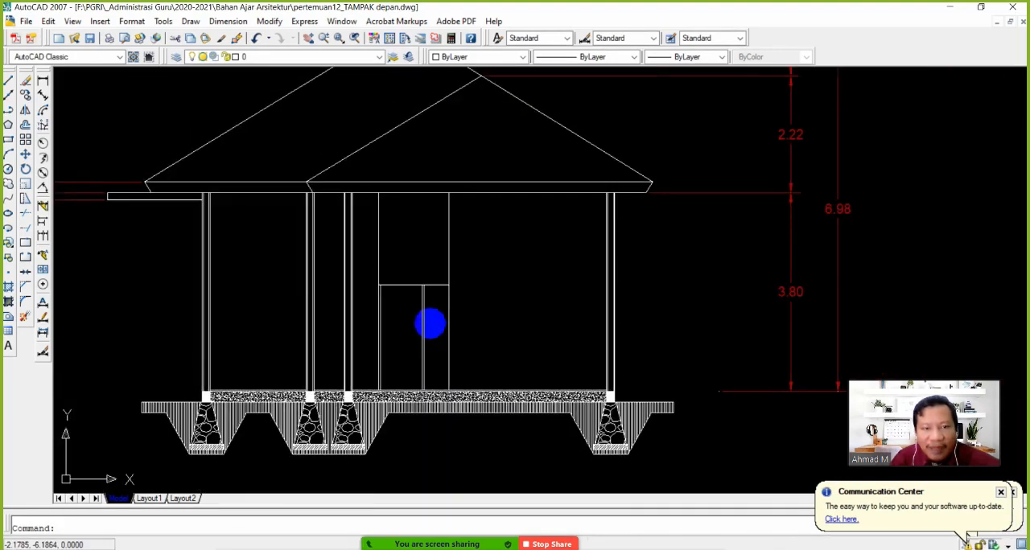
scroll(417, 347, "up", 3)
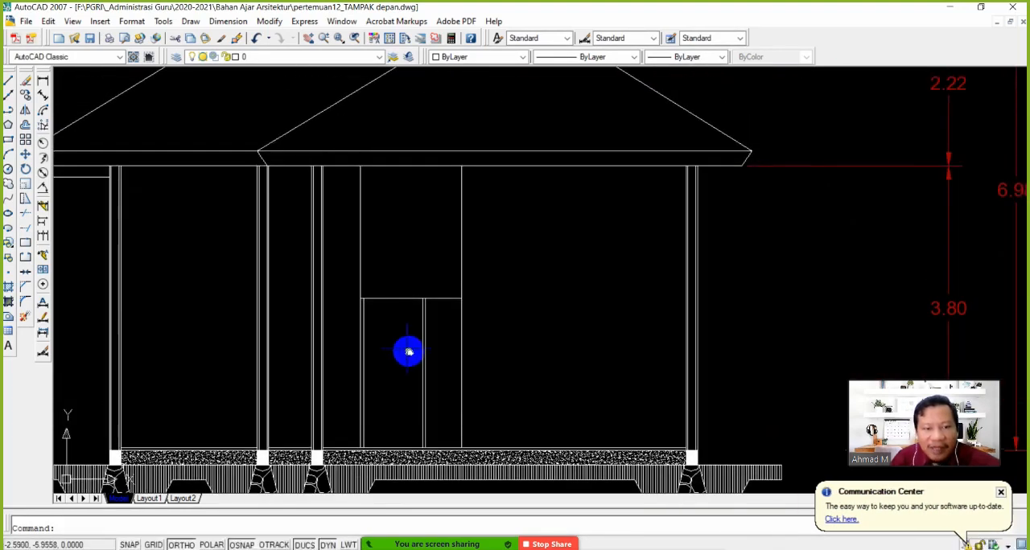
scroll(394, 323, "down", 3)
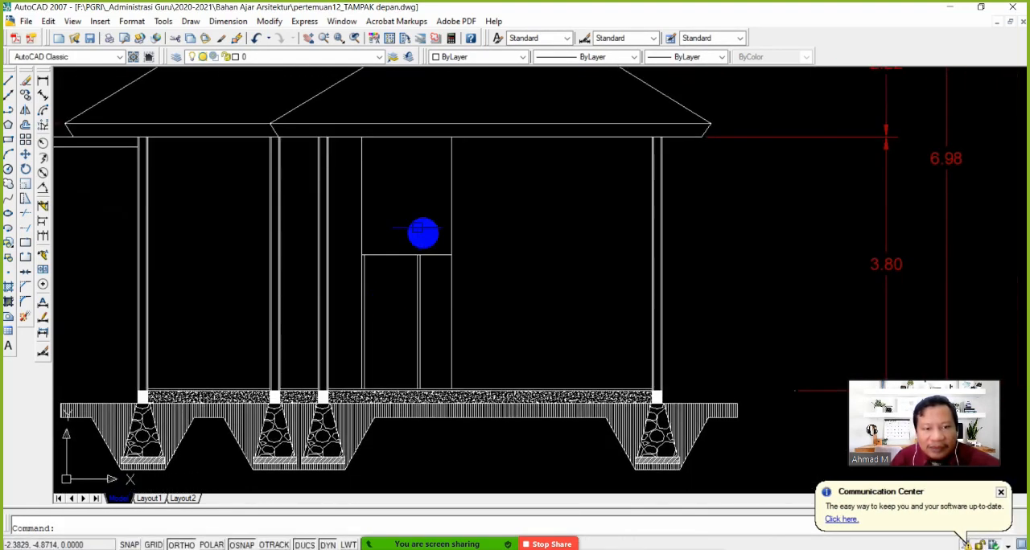
scroll(412, 275, "up", 2)
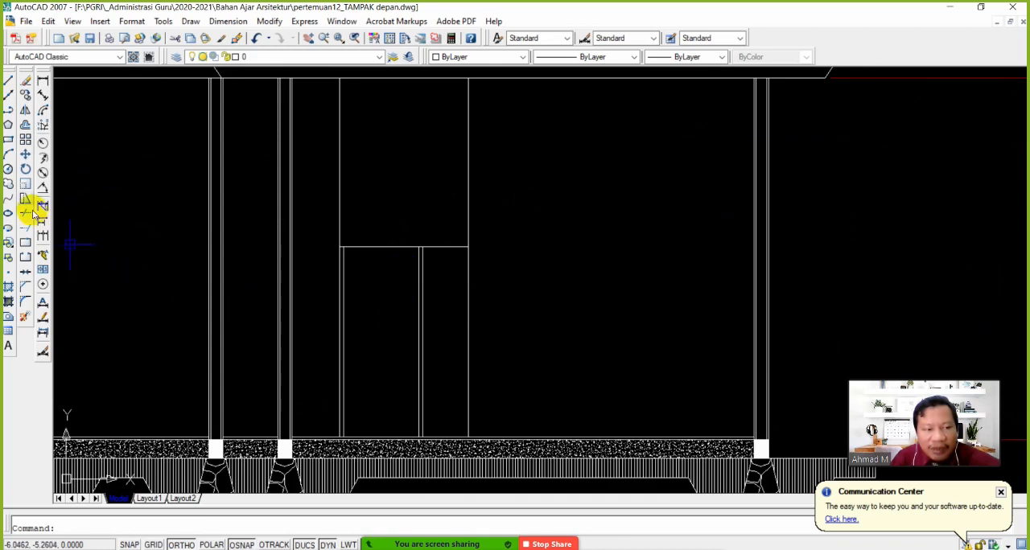
left_click(25, 98)
left_click(380, 262)
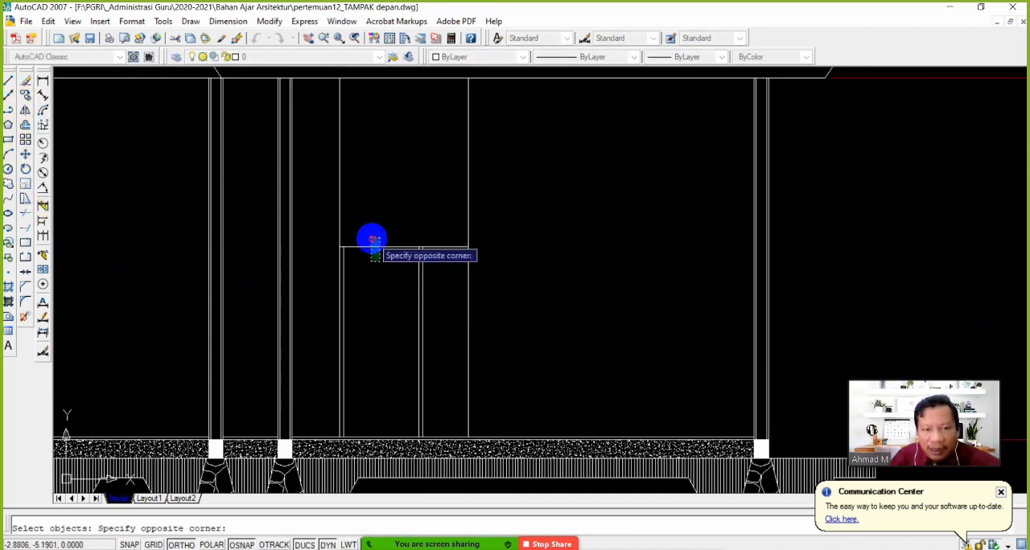
left_click(372, 238)
right_click(375, 240)
left_click(386, 243)
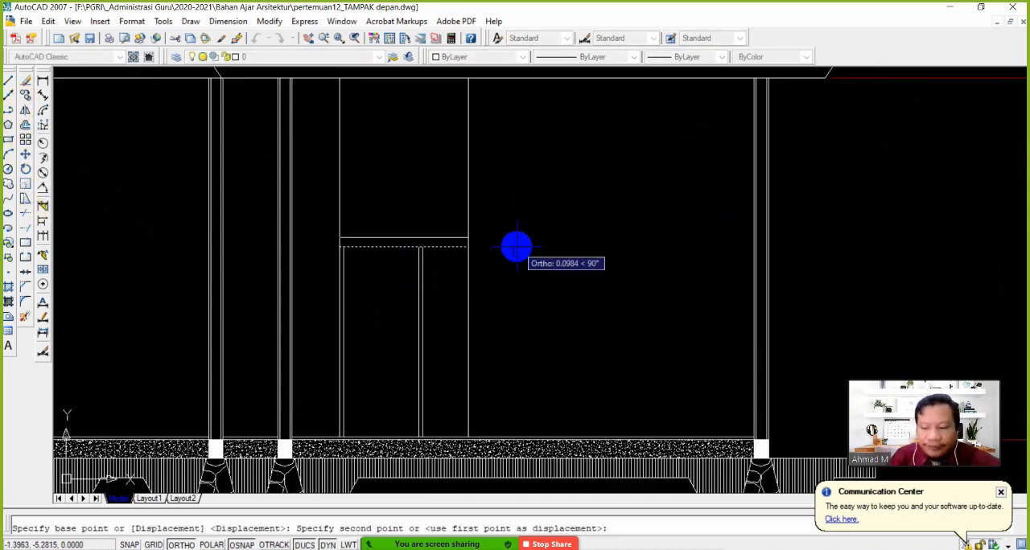
type("0.")
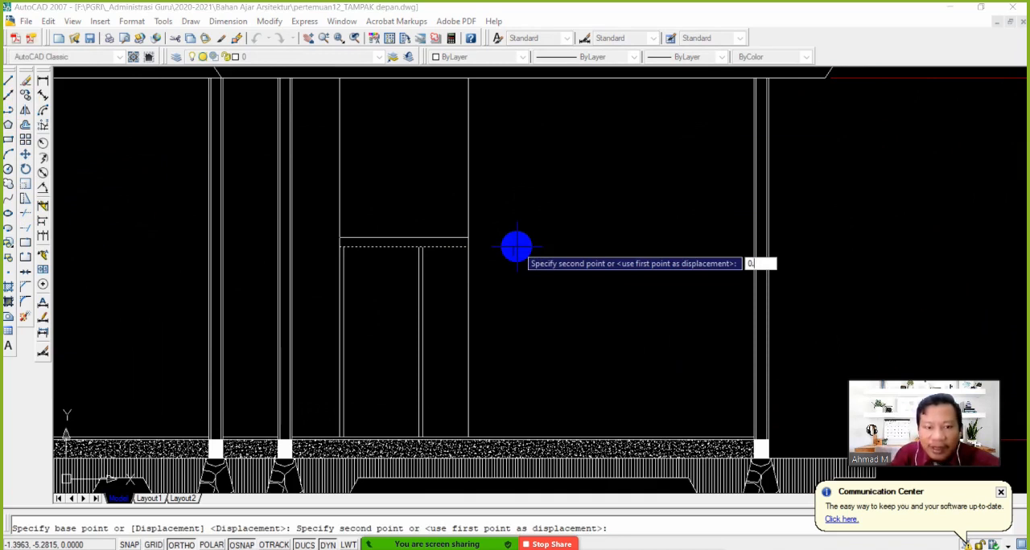
key("Escape")
Measure the thickness of the door's right frame post with a temporary linear dimension and erase that dimension
scroll(420, 254, "up", 7)
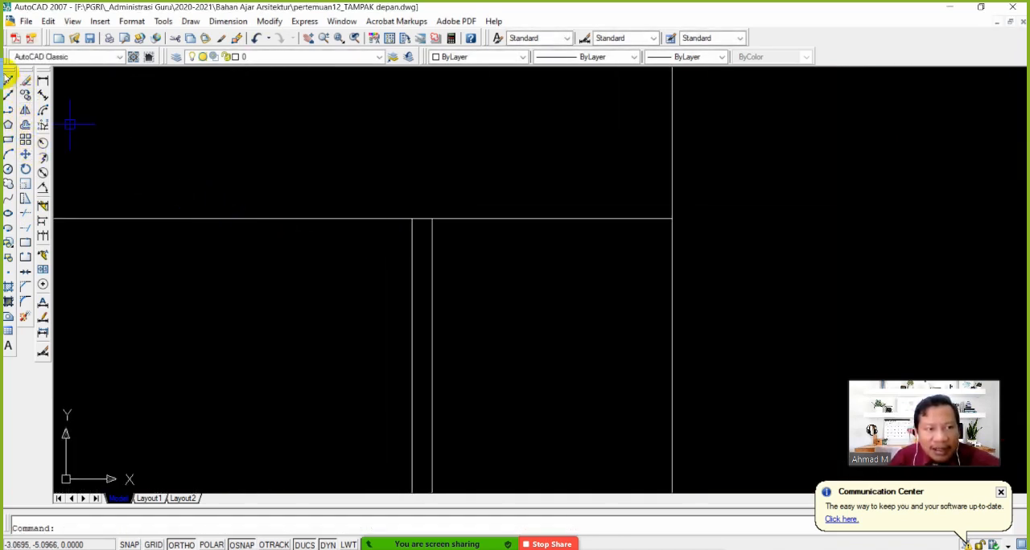
left_click(43, 81)
left_click(412, 218)
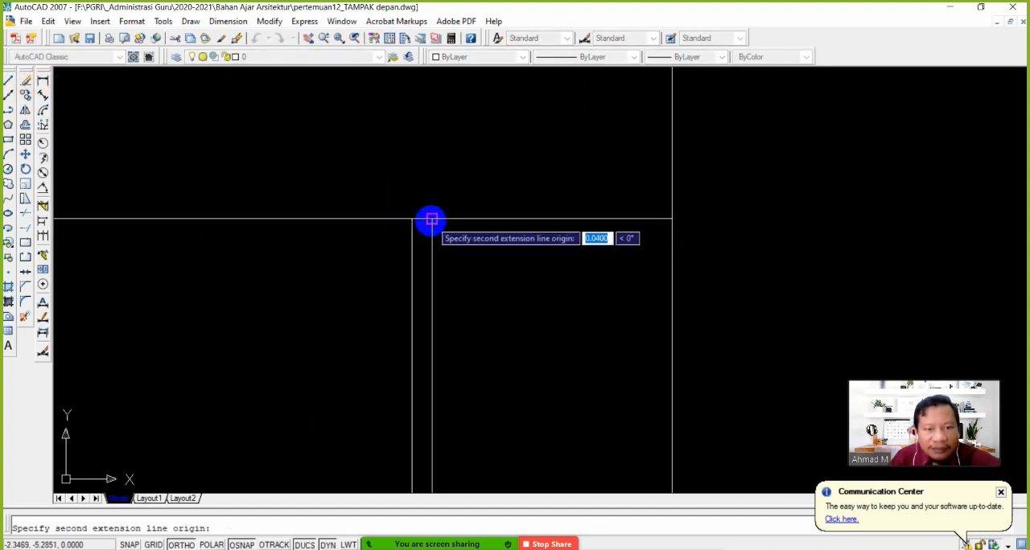
left_click(432, 218)
left_click(430, 188)
scroll(483, 209, "down", 2)
middle_click_drag(616, 230, 675, 256)
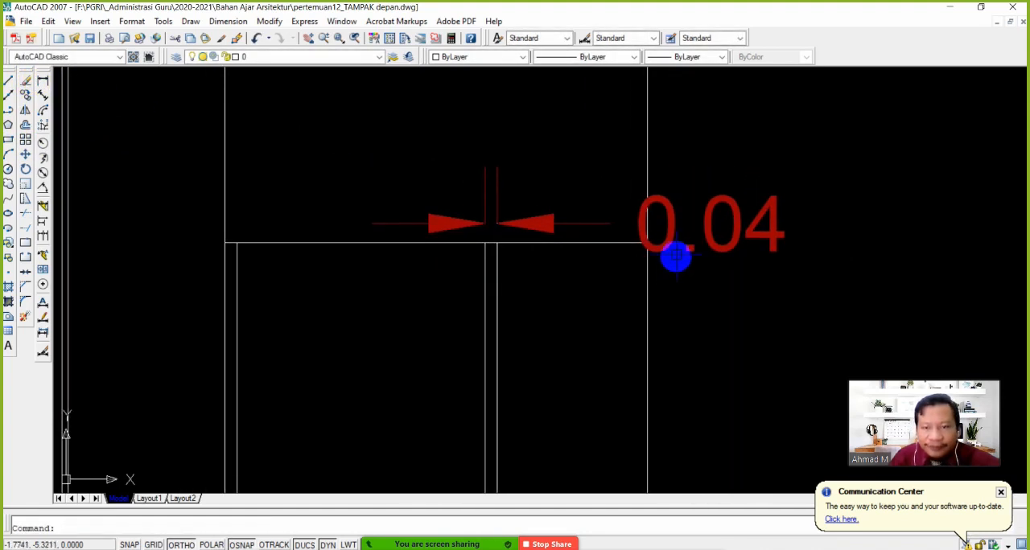
scroll(579, 272, "down", 2)
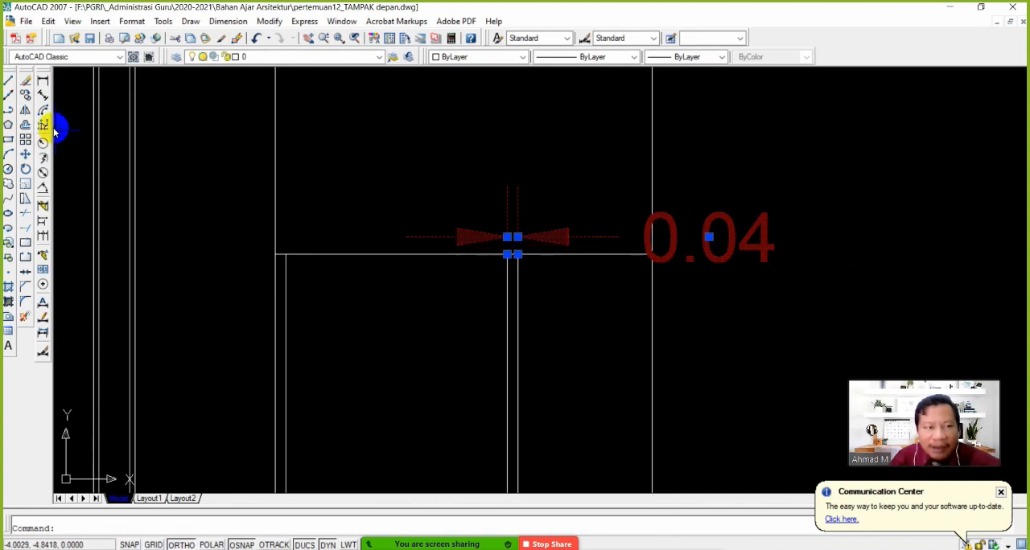
left_click(24, 85)
Copy the door-height line straight up by 0.04 to form the top rail of the door frame
left_click(25, 95)
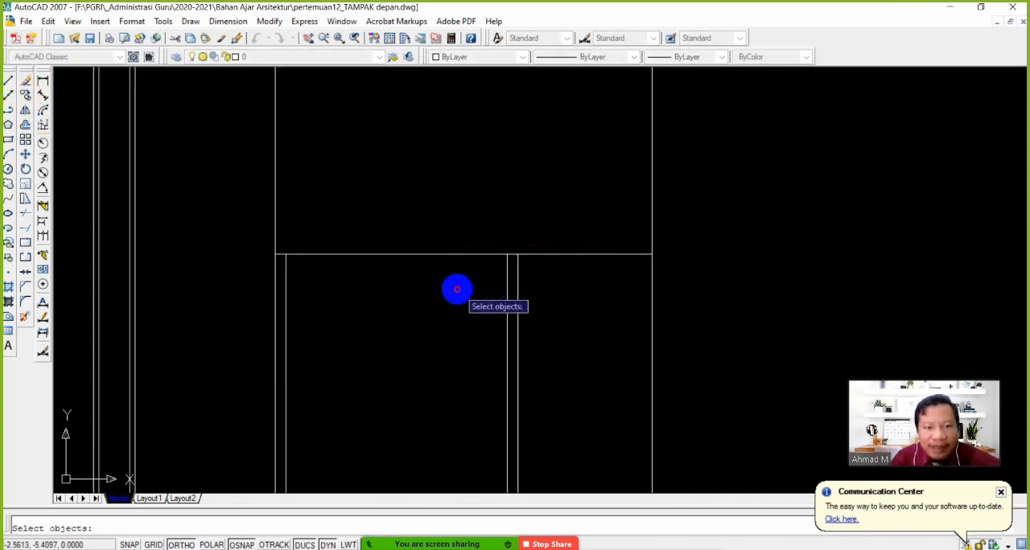
left_click(457, 289)
left_click(397, 232)
right_click(448, 232)
left_click(448, 233)
type("0.0")
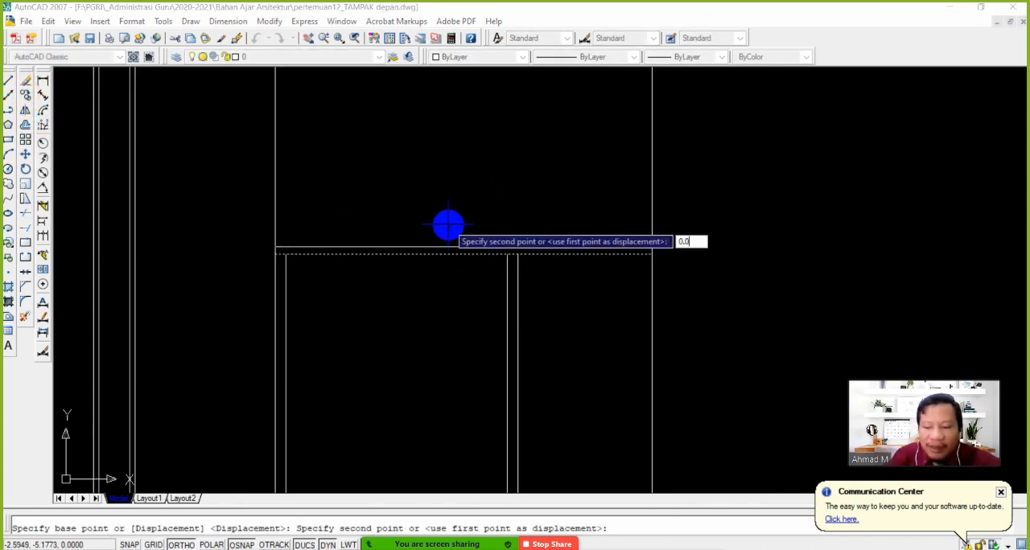
type("4")
key("Return")
Extend the outer line of the door's right frame post up to the upper line of the top rail
key("Return")
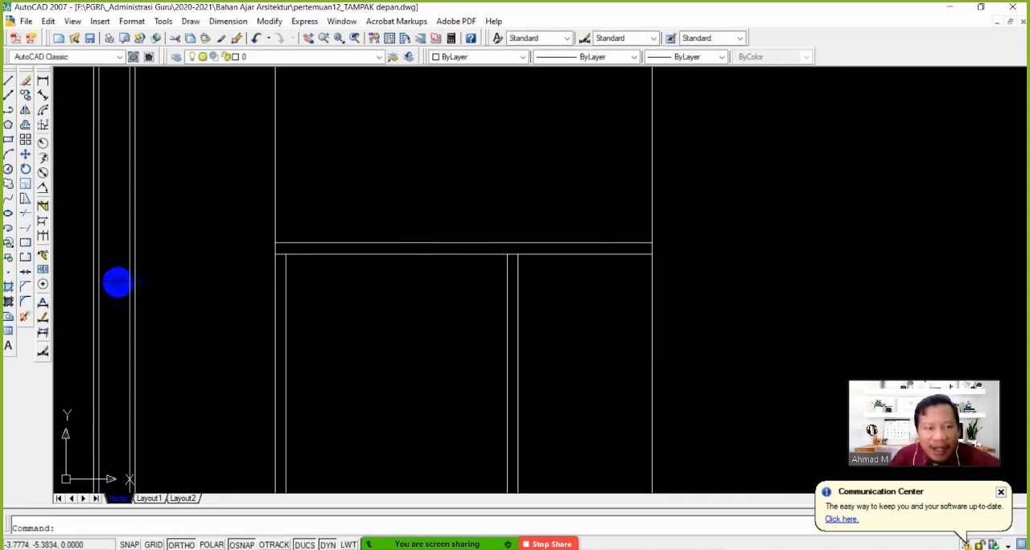
left_click(25, 241)
key("Return")
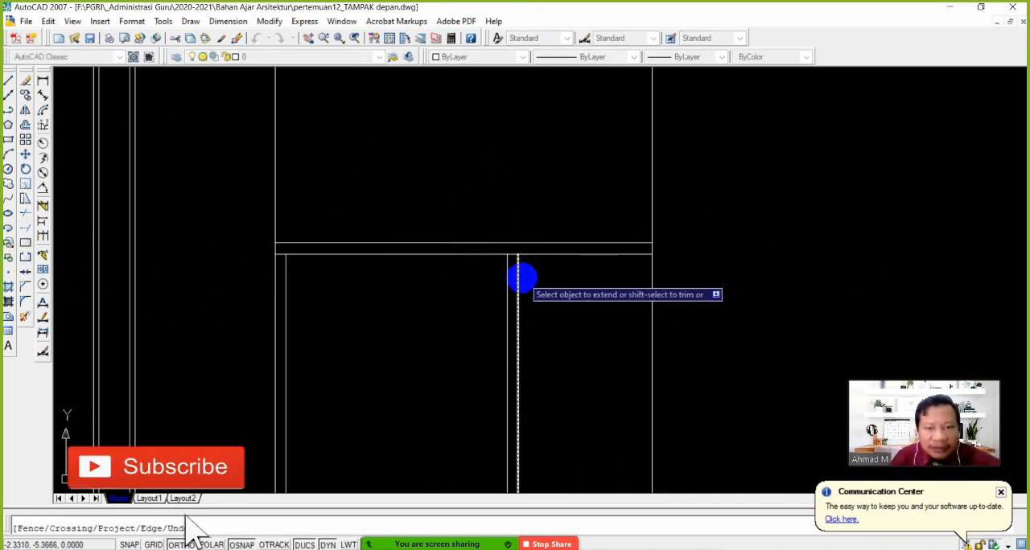
left_click(521, 272)
Trim the vertical lines above the door frame and the top rail lines that run past its right post
key("Return")
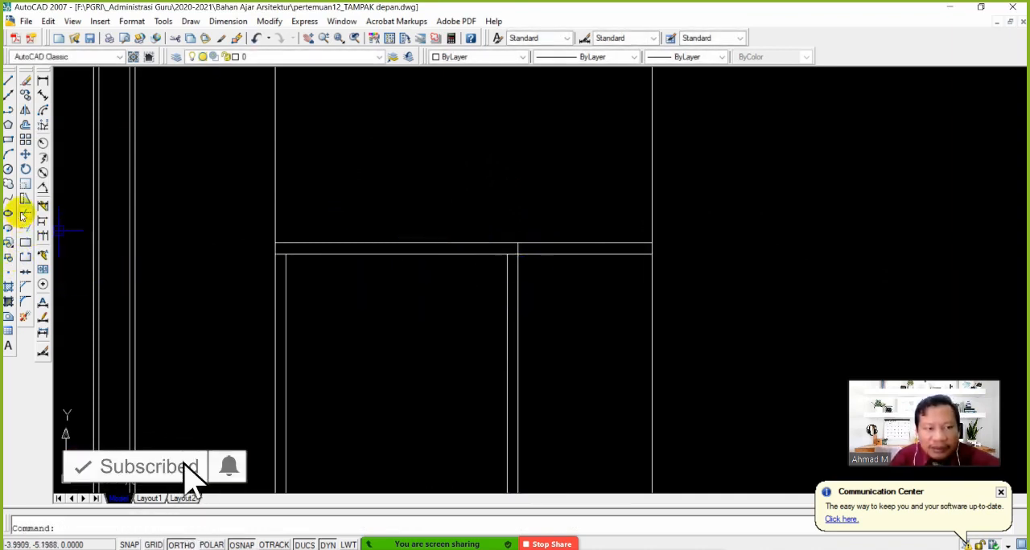
left_click(27, 213)
key("Return")
left_click(724, 205)
left_click(216, 190)
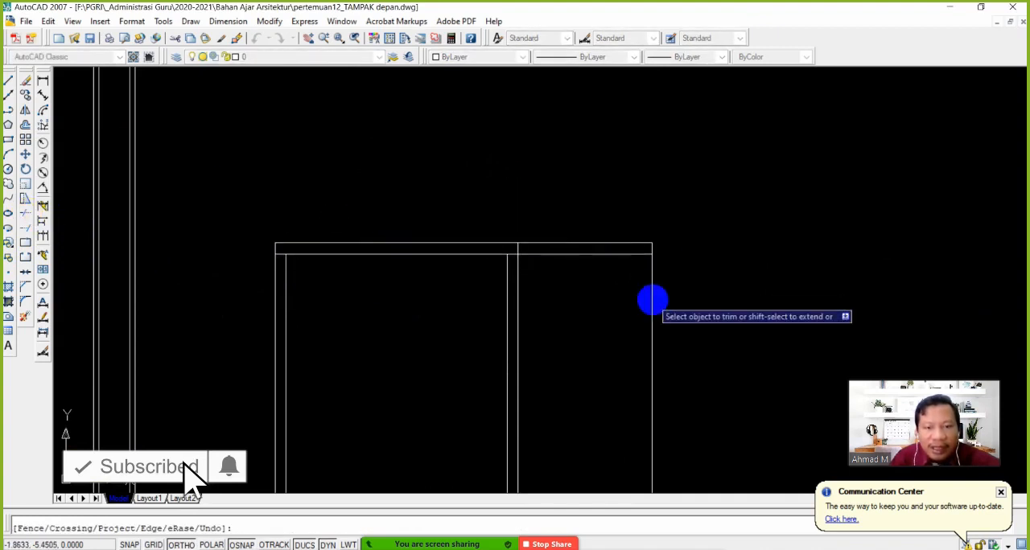
left_click(688, 305)
left_click(609, 208)
Trim the inner top rail line where it crosses the two upper corners of the door frame
scroll(517, 266, "up", 4)
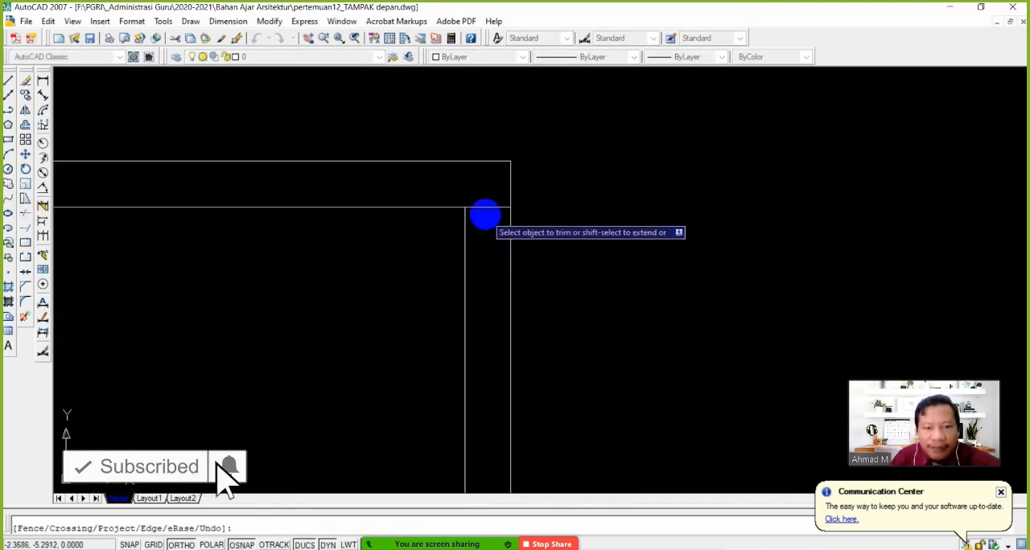
scroll(452, 232, "down", 1)
scroll(452, 232, "down", 2)
middle_click_drag(159, 243, 430, 283)
scroll(321, 259, "up", 3)
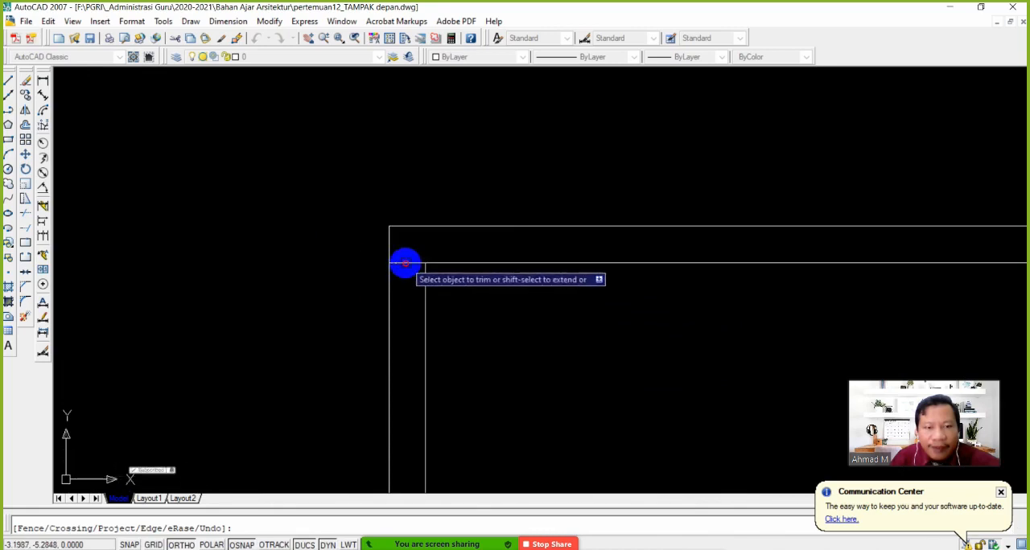
left_click(405, 262)
scroll(455, 301, "down", 8)
scroll(503, 304, "down", 2)
scroll(531, 331, "up", 2)
key("Return")
Erase the leftover vertical line standing to the right of the door
left_click(531, 331)
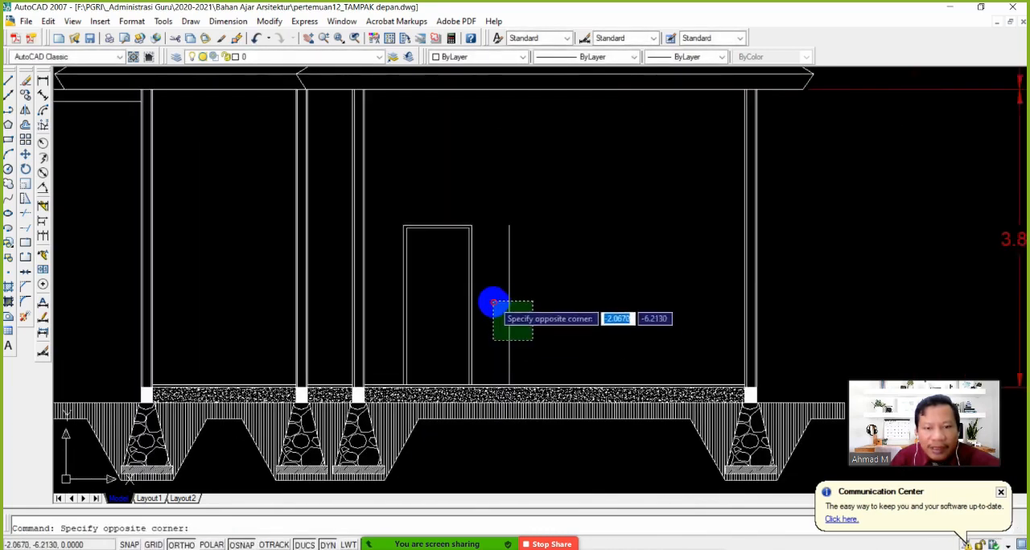
left_click(489, 299)
left_click(25, 81)
scroll(435, 313, "up", 3)
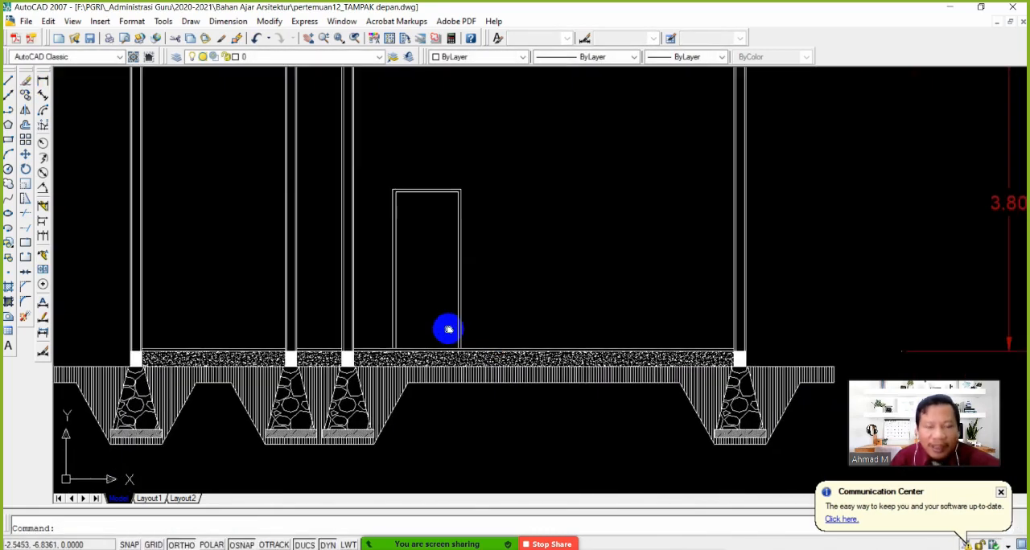
middle_click_drag(432, 287, 444, 323)
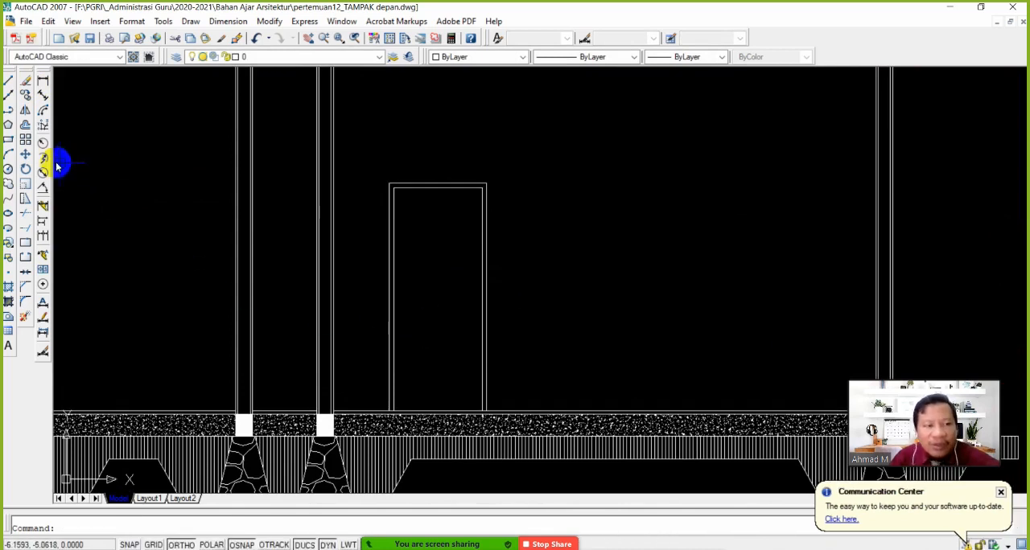
Draw a circle with a radius of about 0.03 as the door knob, near the right frame post at mid-height
left_click(8, 170)
scroll(467, 323, "up", 3)
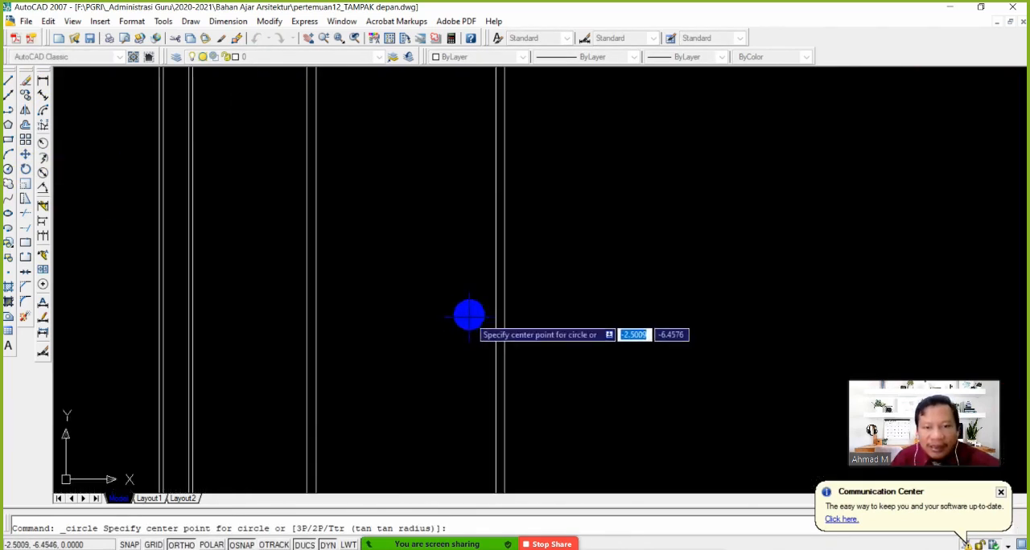
left_click(469, 262)
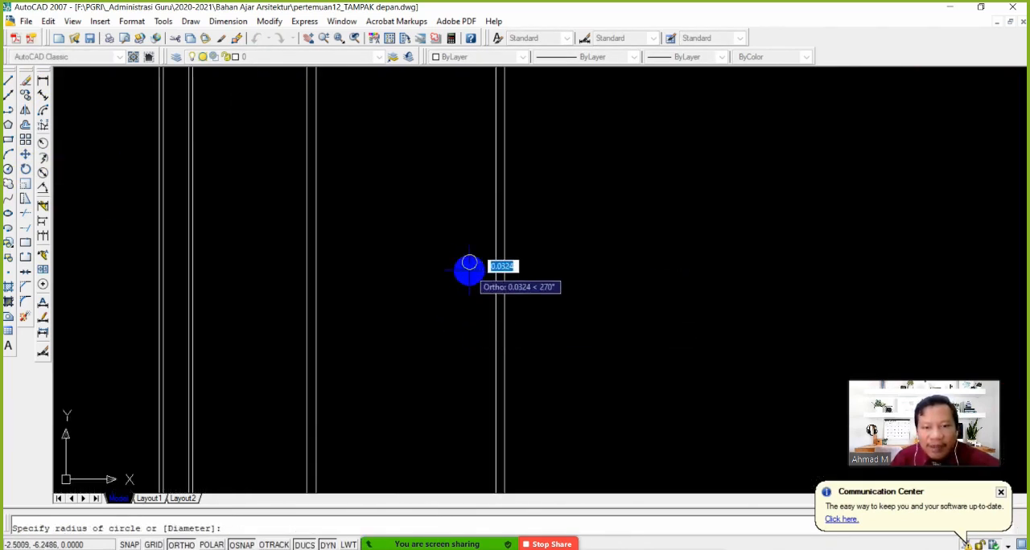
left_click(469, 272)
scroll(474, 298, "down", 2)
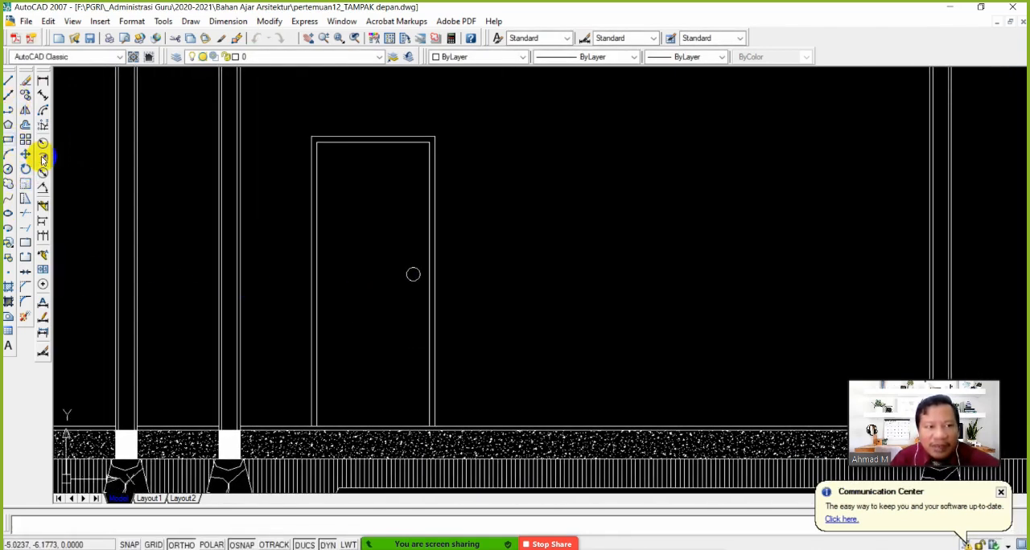
Draw a small horizontal rectangle in the lower part of the door leaf as a vent panel
left_click(8, 138)
left_click(338, 358)
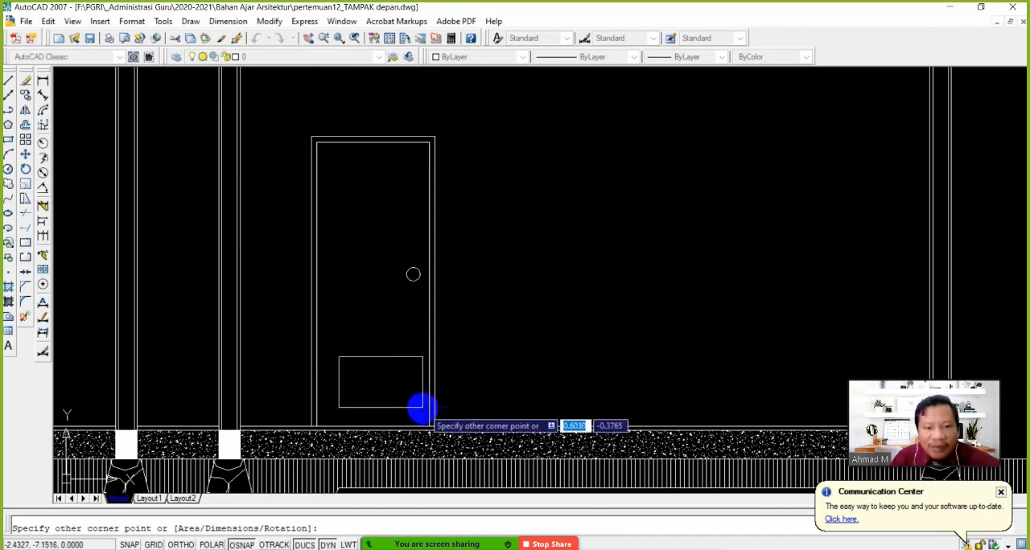
left_click(404, 396)
Hatch the vent panel in the door's lower part with pattern ANSI31 at an angle of -45 and a scale of 0.25
scroll(364, 380, "up", 2)
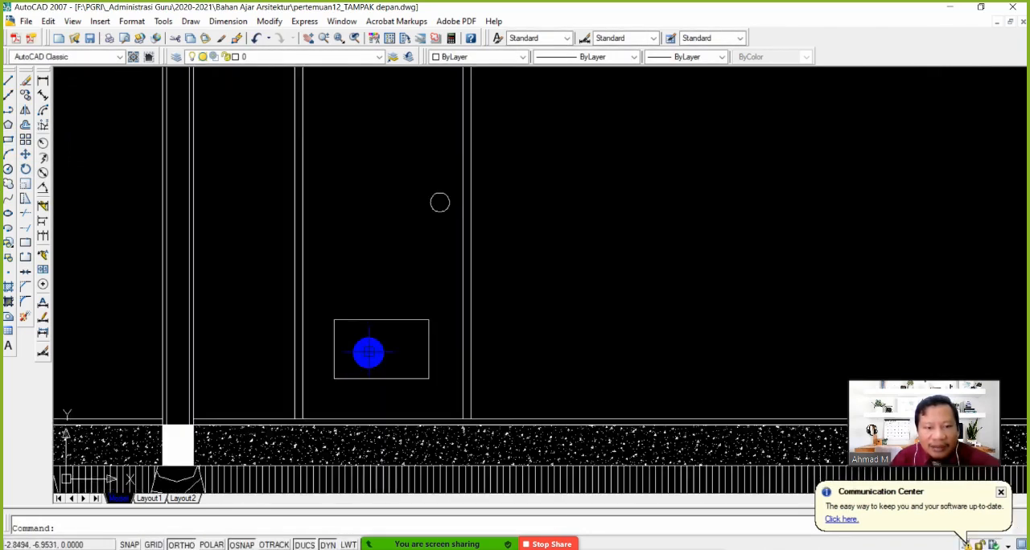
scroll(368, 352, "up", 2)
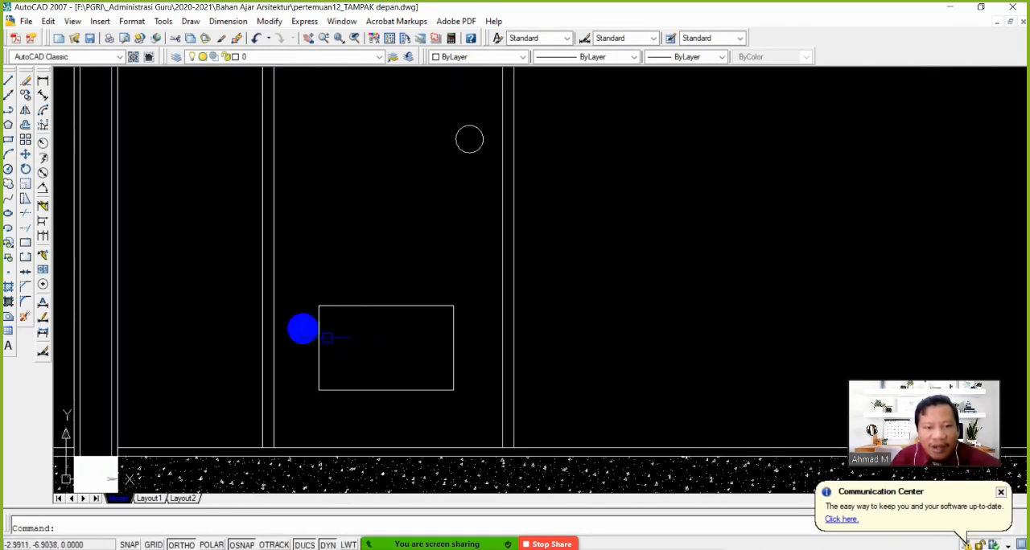
left_click(10, 288)
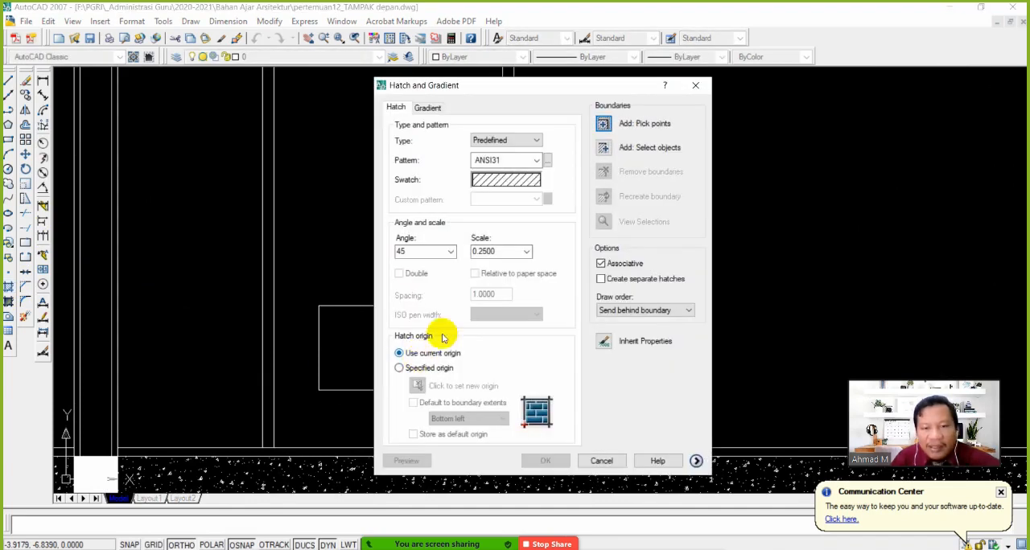
left_click(602, 126)
left_click(391, 357)
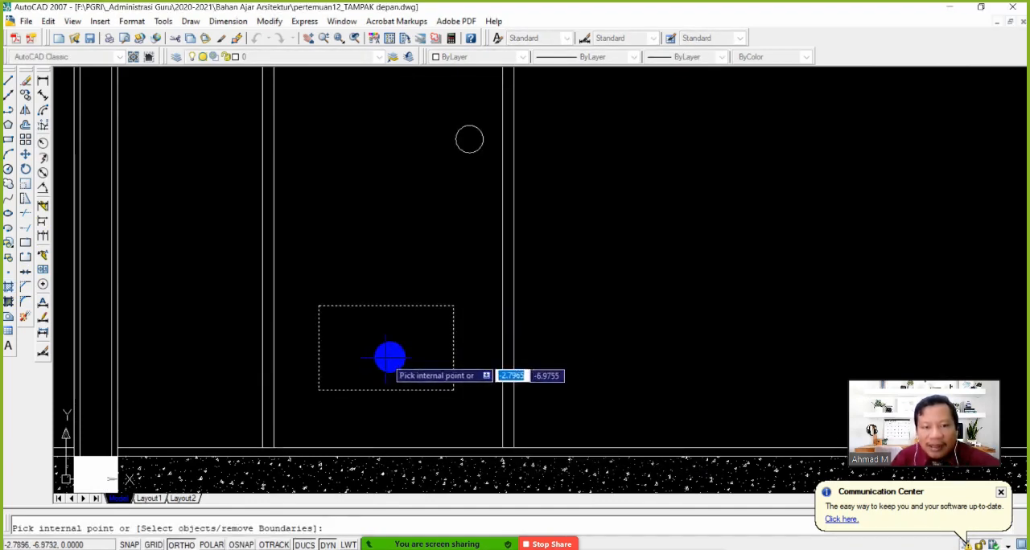
key("Return")
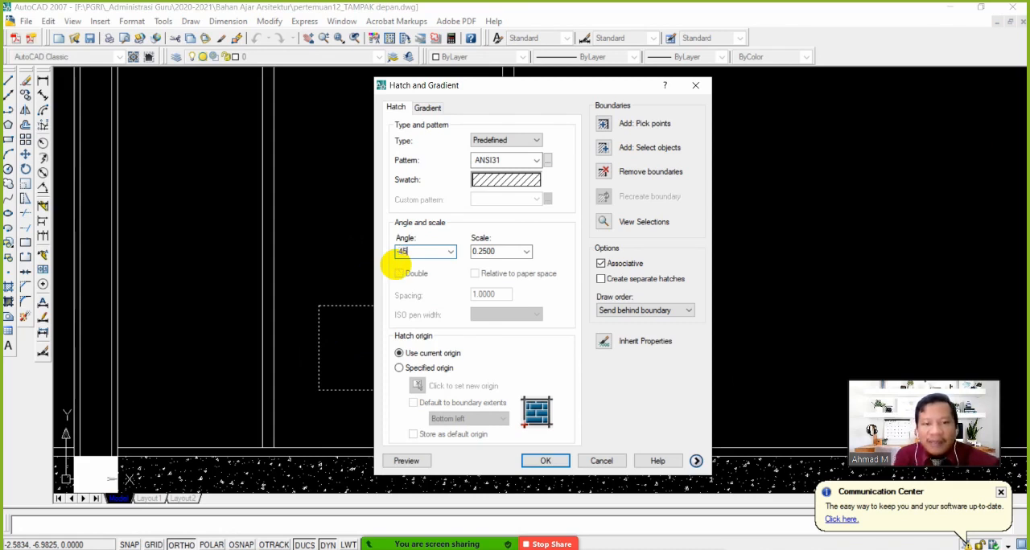
left_click(539, 458)
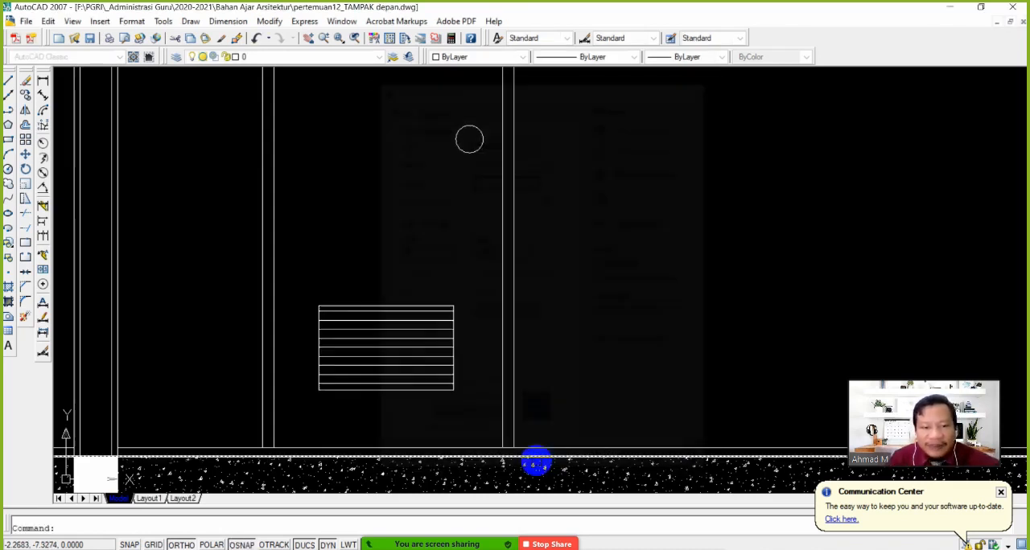
Increase the scale of the vent panel's hatch so that its horizontal lines are spaced farther apart
scroll(391, 373, "up", 2)
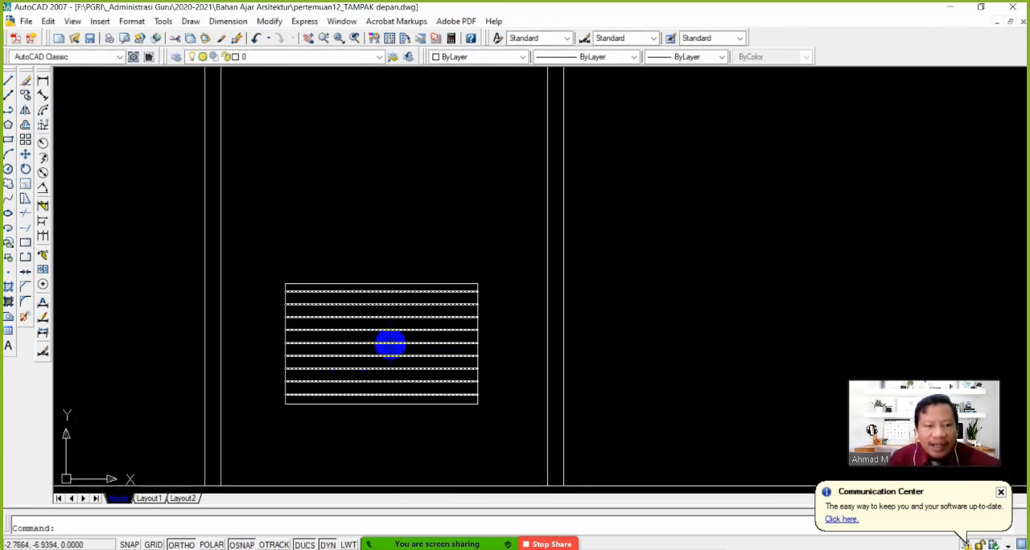
scroll(390, 343, "down", 3)
scroll(385, 338, "up", 1)
double_click(384, 337)
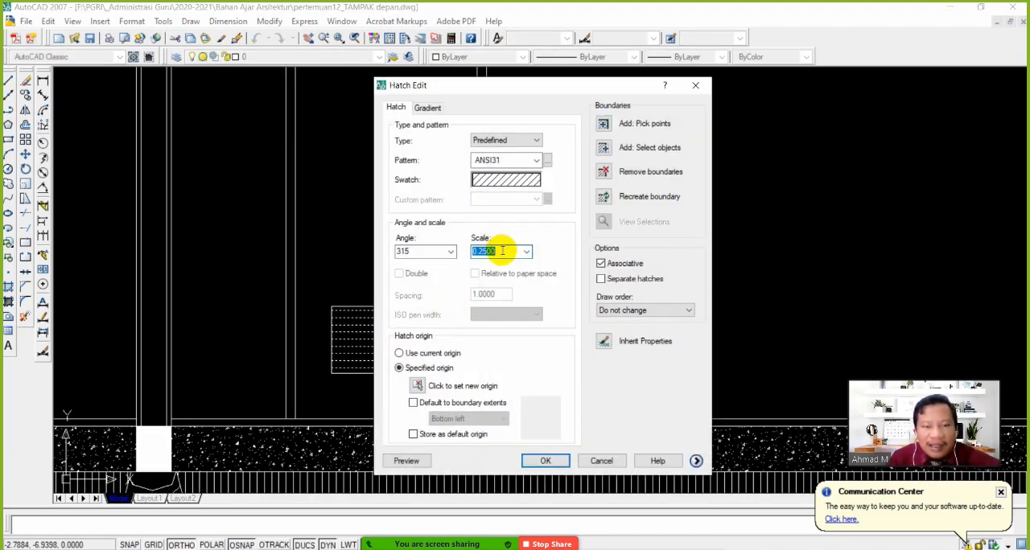
left_click(535, 462)
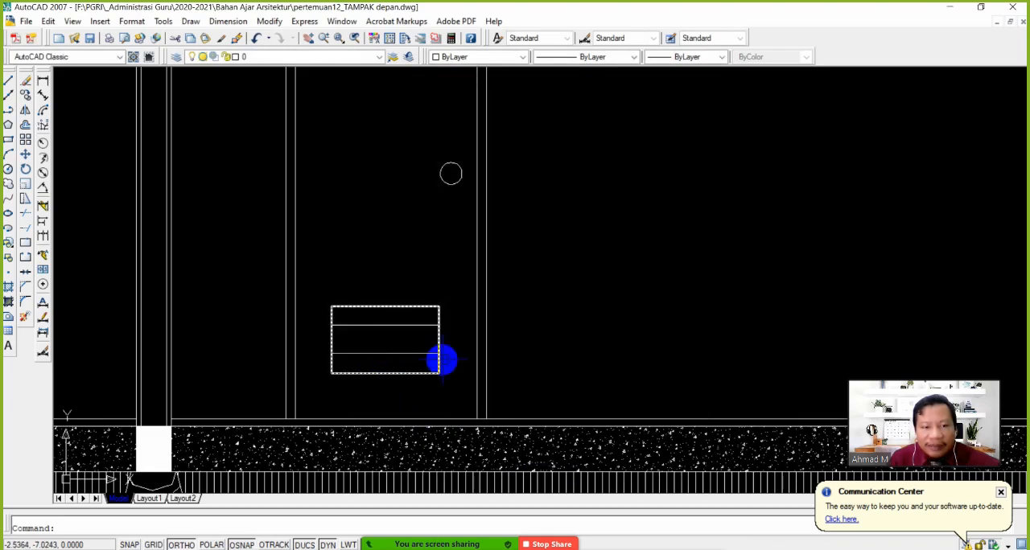
Examine the rotated floor plan and the views below it to check which openings the section line crosses
scroll(439, 358, "down", 4)
middle_click_drag(464, 329, 510, 321)
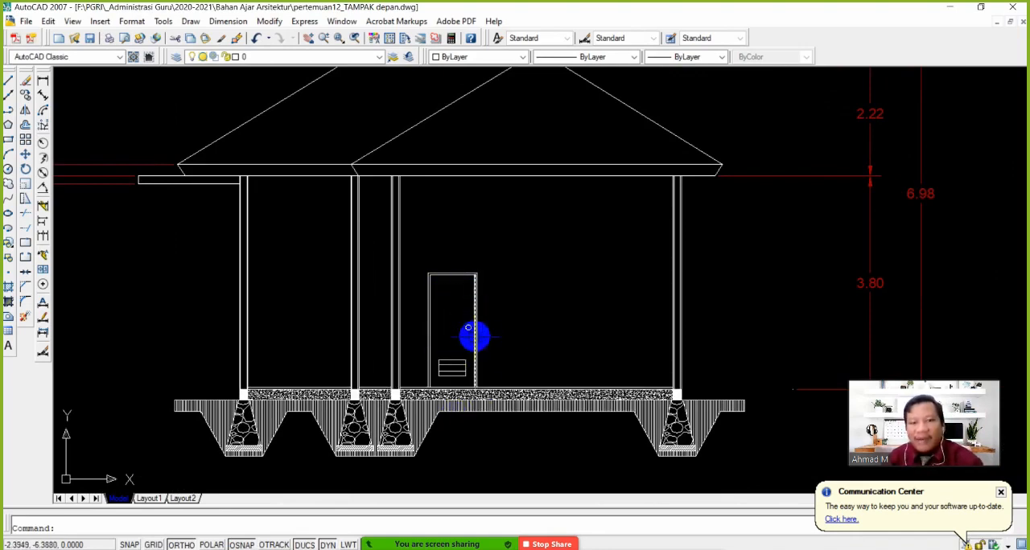
scroll(495, 309, "down", 7)
middle_click_drag(488, 244, 513, 398)
middle_click_drag(519, 220, 521, 375)
middle_click_drag(518, 210, 519, 328)
scroll(520, 326, "up", 6)
scroll(555, 274, "down", 2)
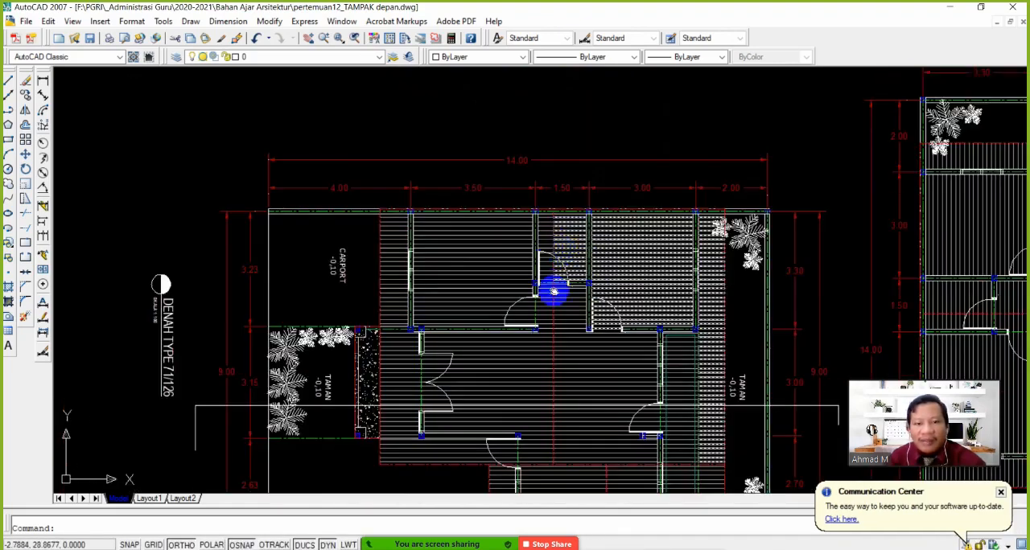
middle_click_drag(555, 289, 521, 179)
scroll(514, 222, "up", 2)
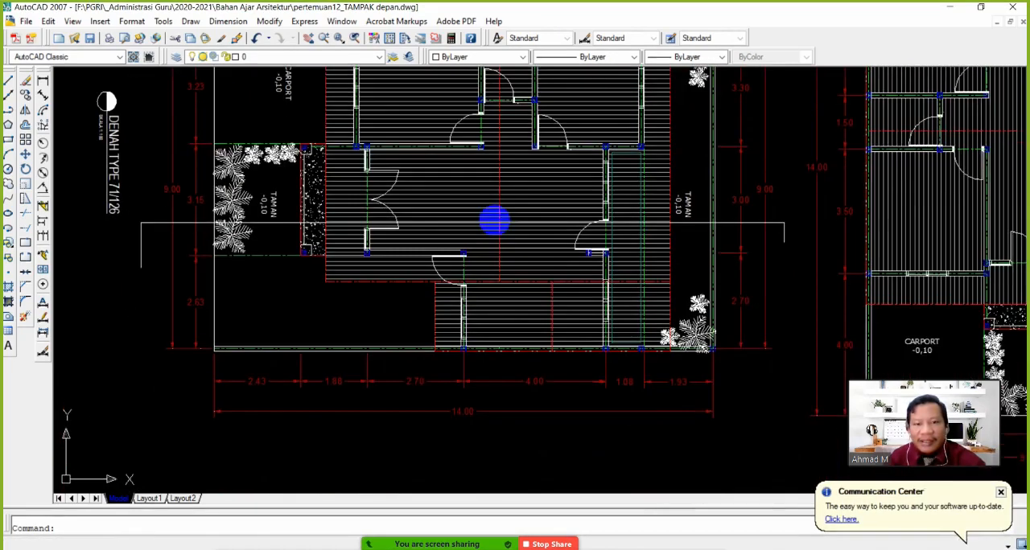
scroll(495, 229, "down", 4)
middle_click_drag(511, 273, 512, 221)
scroll(512, 220, "up", 3)
scroll(515, 271, "down", 4)
middle_click_drag(517, 372, 510, 260)
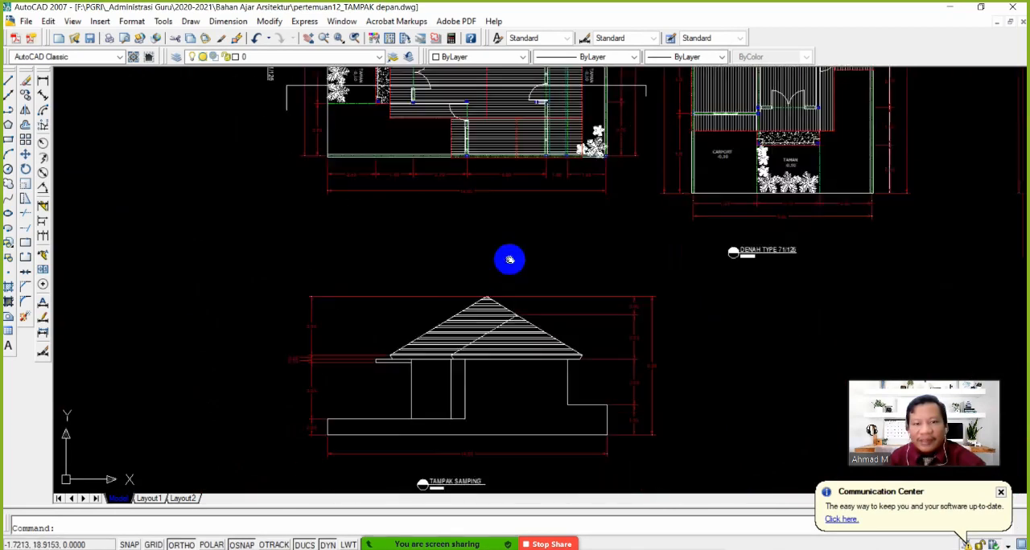
middle_click_drag(514, 332, 506, 249)
middle_click_drag(503, 121, 503, 276)
scroll(497, 282, "up", 4)
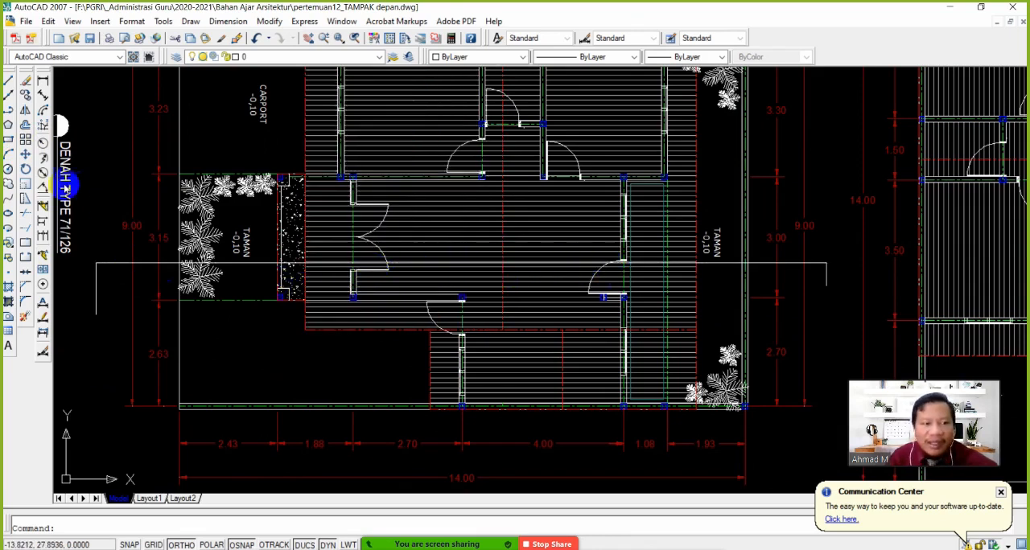
Move the section cut line on the rotated floor plan straight up so it passes through the middle of the double entrance door
left_click(24, 154)
left_click(108, 287)
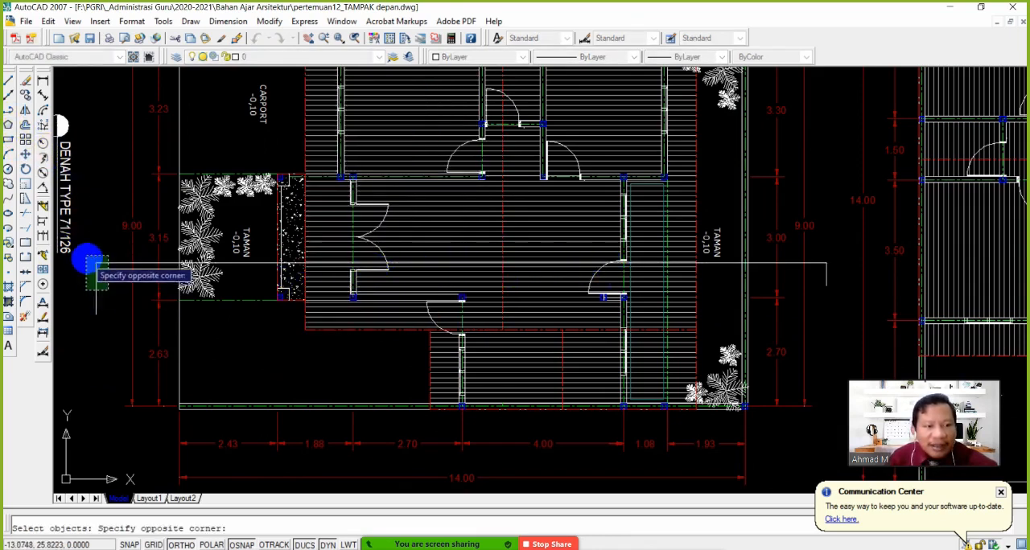
left_click(85, 258)
key("Return")
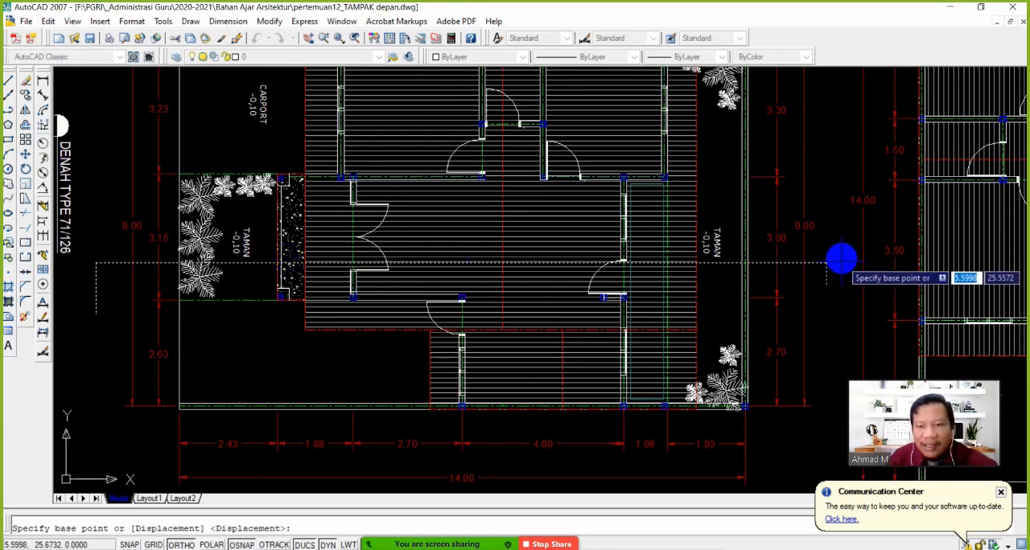
left_click(832, 266)
left_click(836, 232)
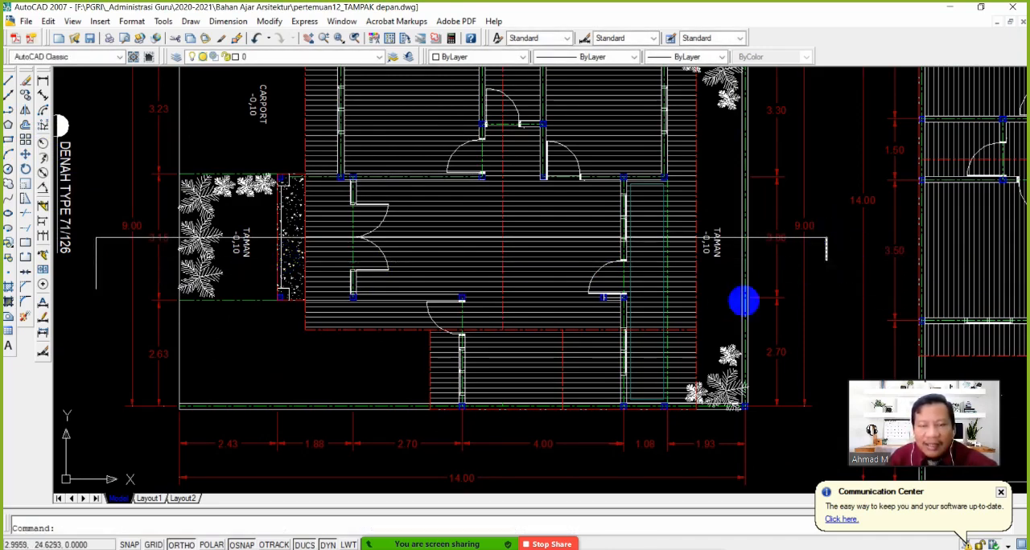
mouse_move(526, 319)
middle_mouse_down()
mouse_move(527, 368)
mouse_move(531, 303)
middle_mouse_up()
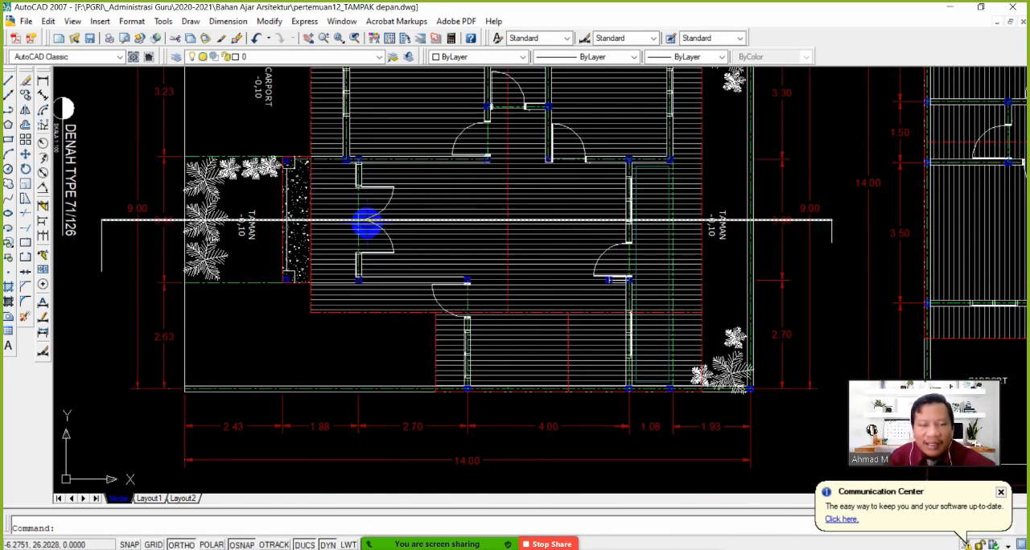
scroll(366, 242, "down", 3)
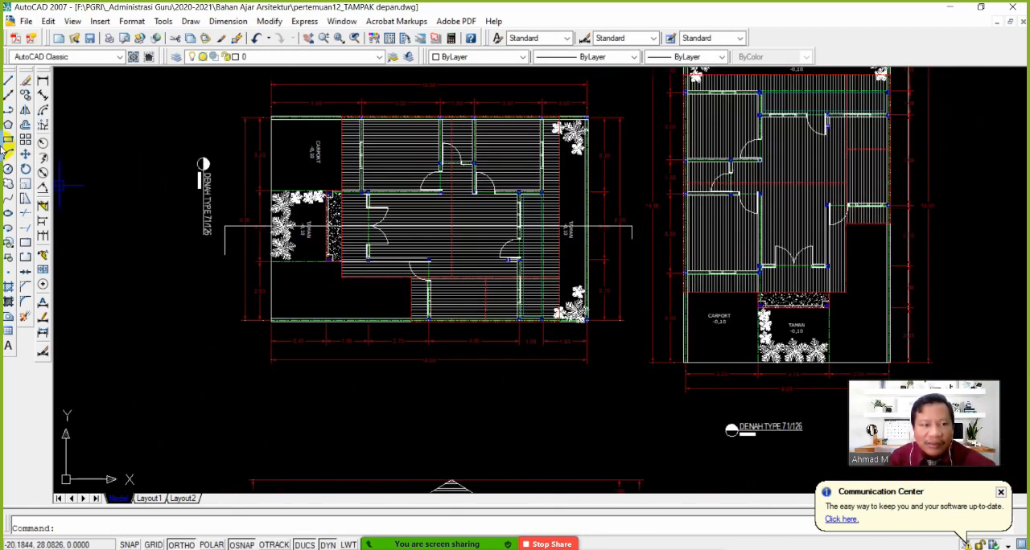
left_click(9, 96)
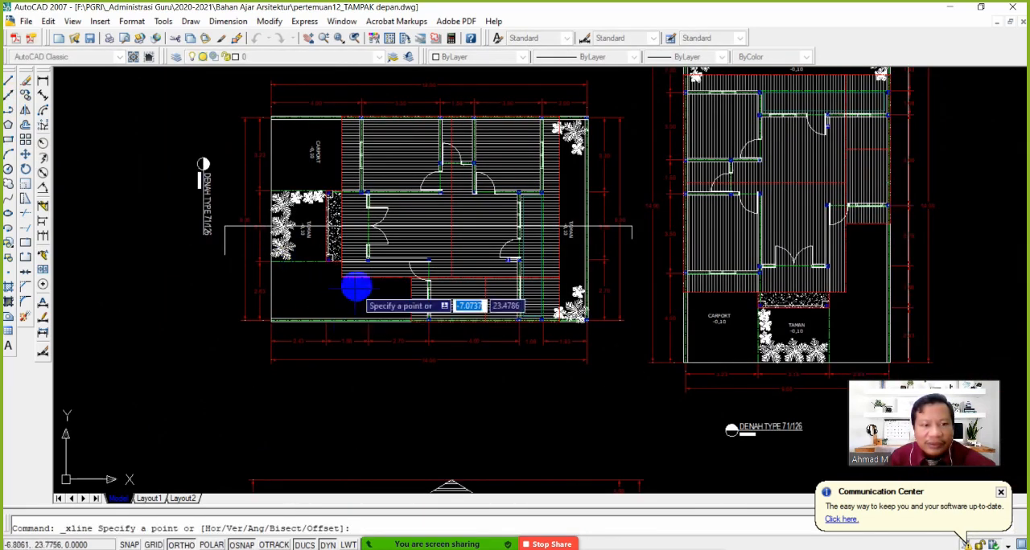
scroll(358, 282, "up", 3)
left_click(359, 254)
left_click(354, 331)
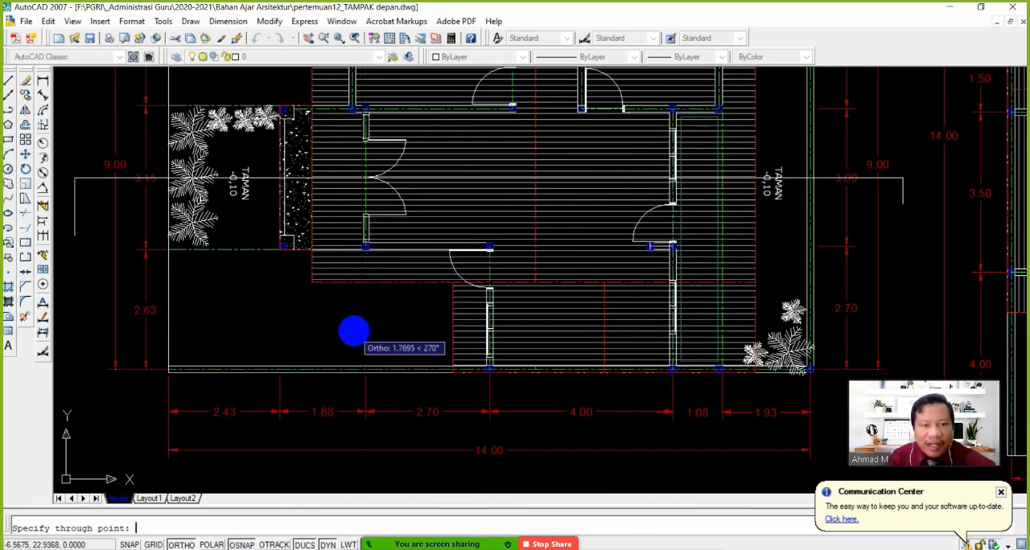
key("Escape")
Copy the section's floor line between the first two walls straight up to a level above the top of the hallway door
scroll(398, 350, "down", 6)
middle_click_drag(391, 404, 378, 219)
mouse_move(381, 327)
middle_mouse_down()
mouse_move(383, 198)
mouse_move(386, 279)
middle_mouse_up()
scroll(386, 304, "up", 6)
scroll(366, 298, "up", 4)
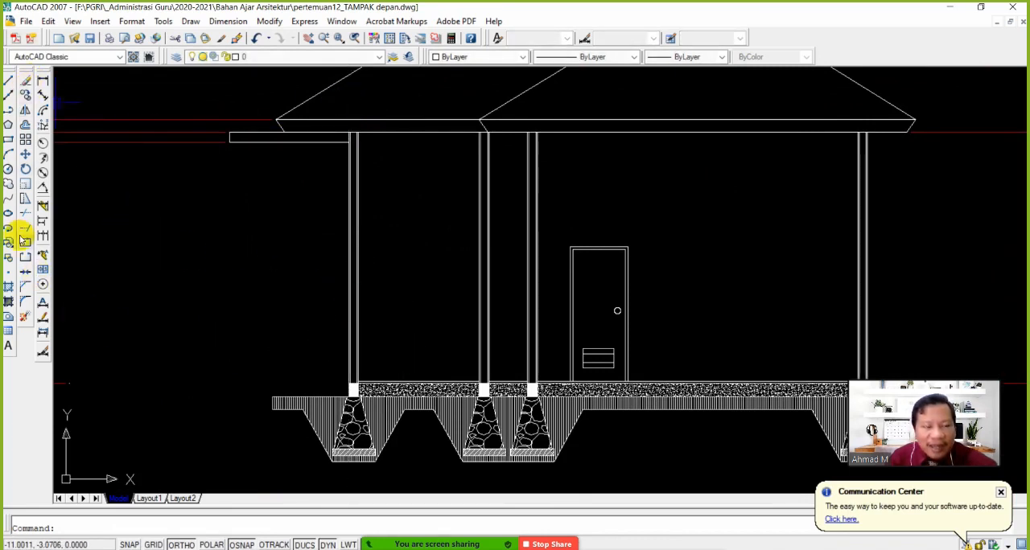
left_click(43, 110)
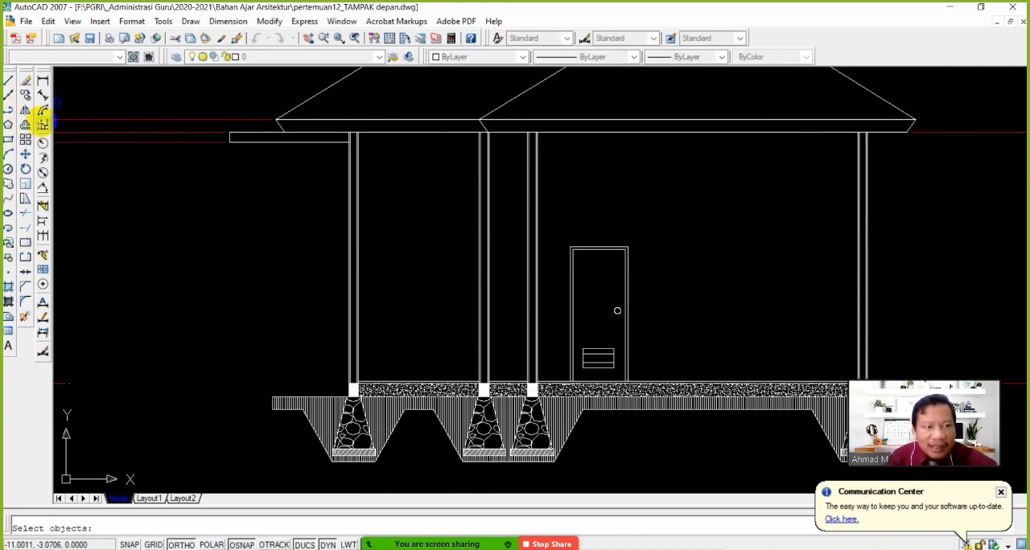
scroll(360, 389, "up", 3)
scroll(361, 383, "down", 2)
left_click(368, 384)
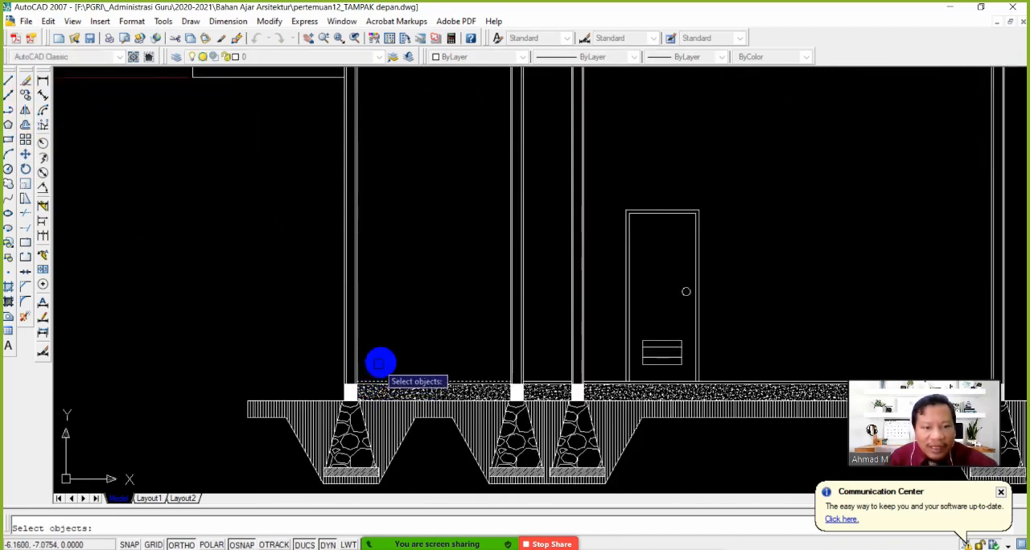
key("Return")
left_click(403, 353)
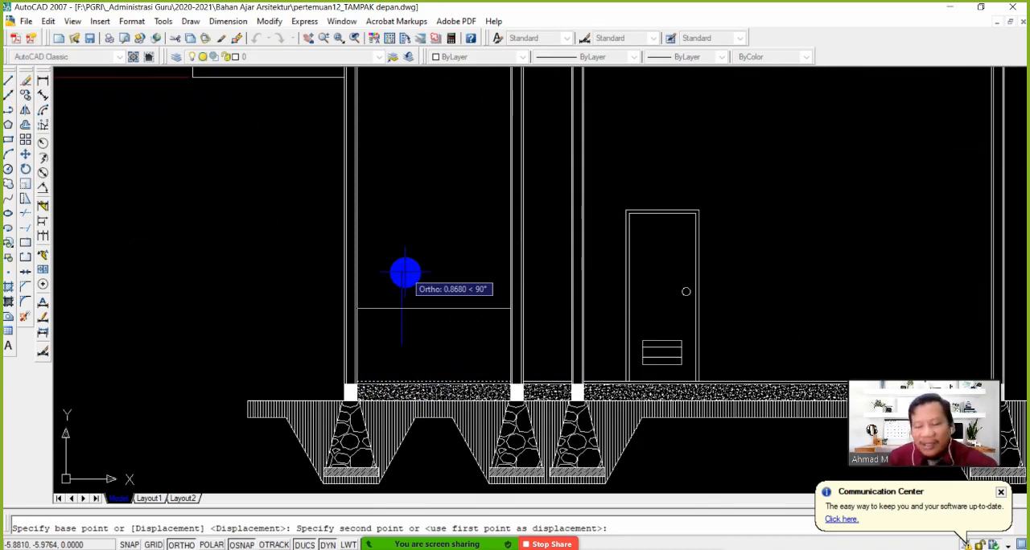
type("1.5")
key("Return")
key("Return")
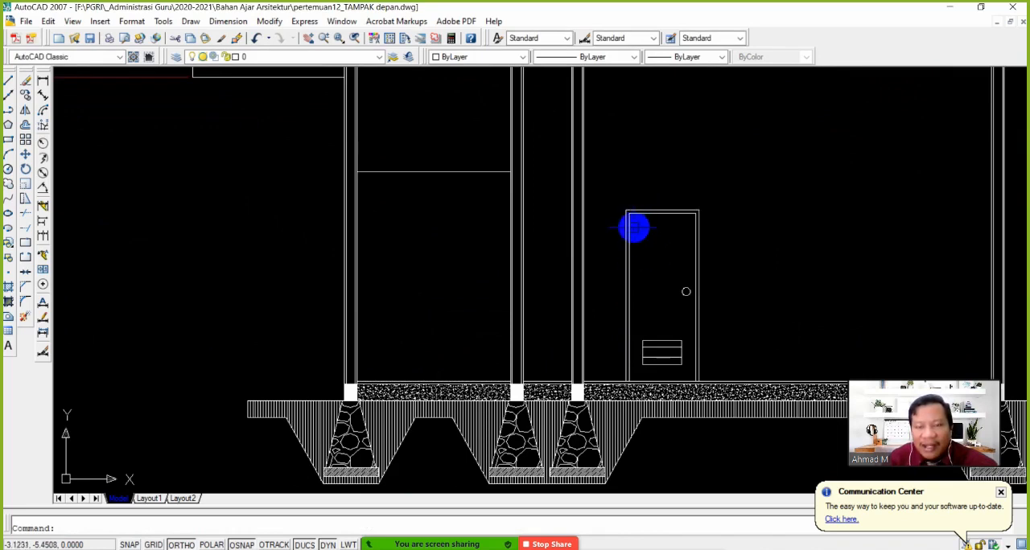
Extend the copied horizontal line through the front wall to its outer face
middle_click_drag(639, 228, 657, 259)
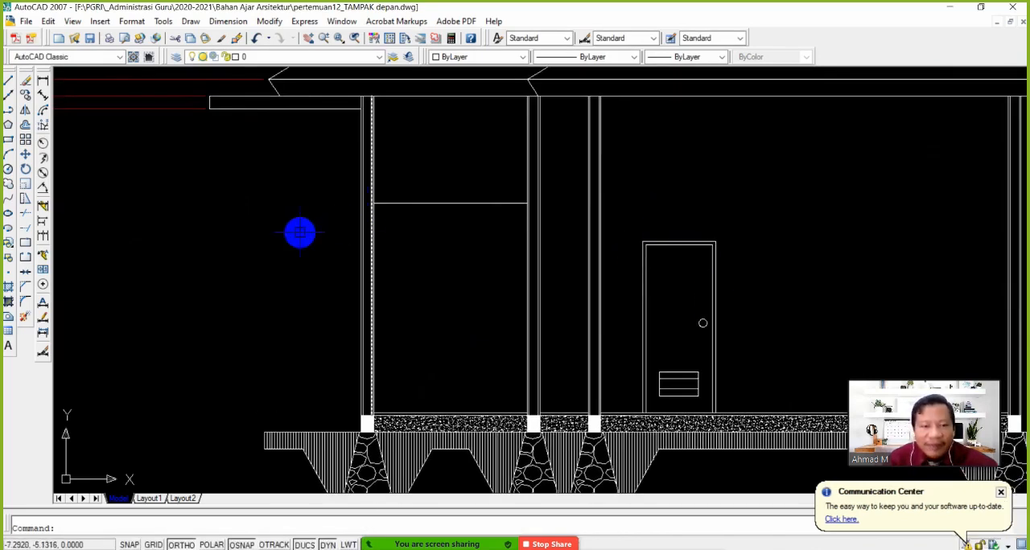
left_click(26, 227)
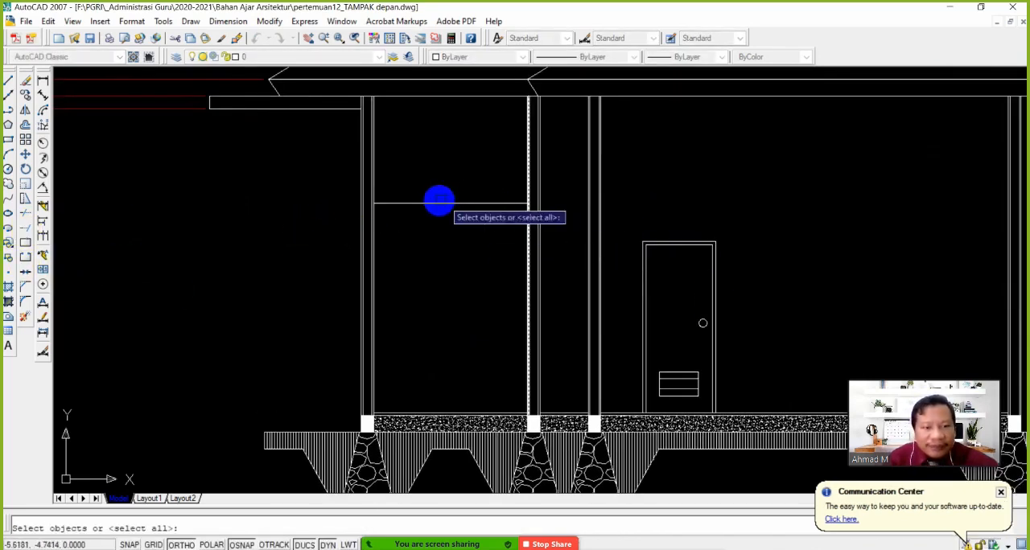
scroll(354, 210, "up", 5)
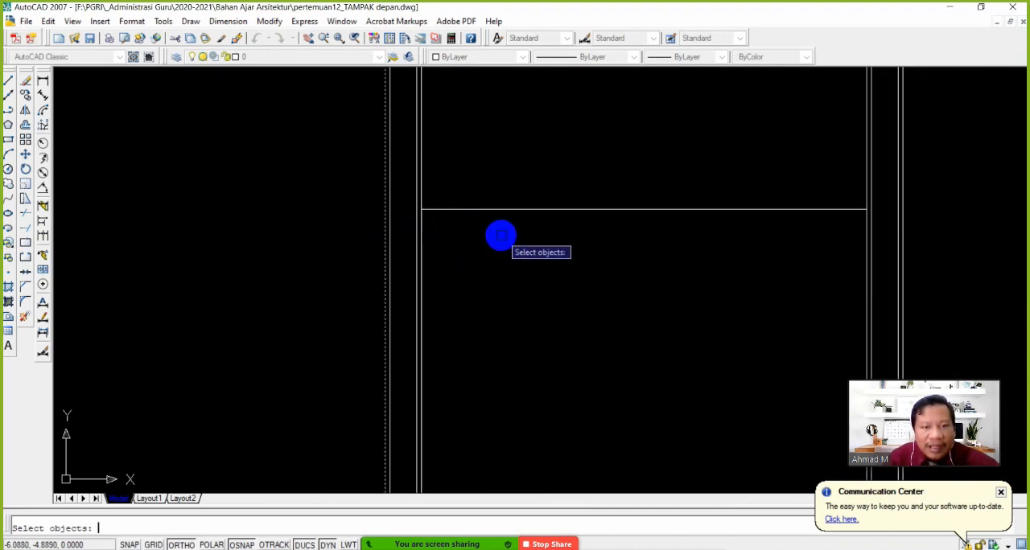
key("Return")
left_click(526, 233)
left_click(471, 172)
key("Return")
scroll(483, 225, "down", 2)
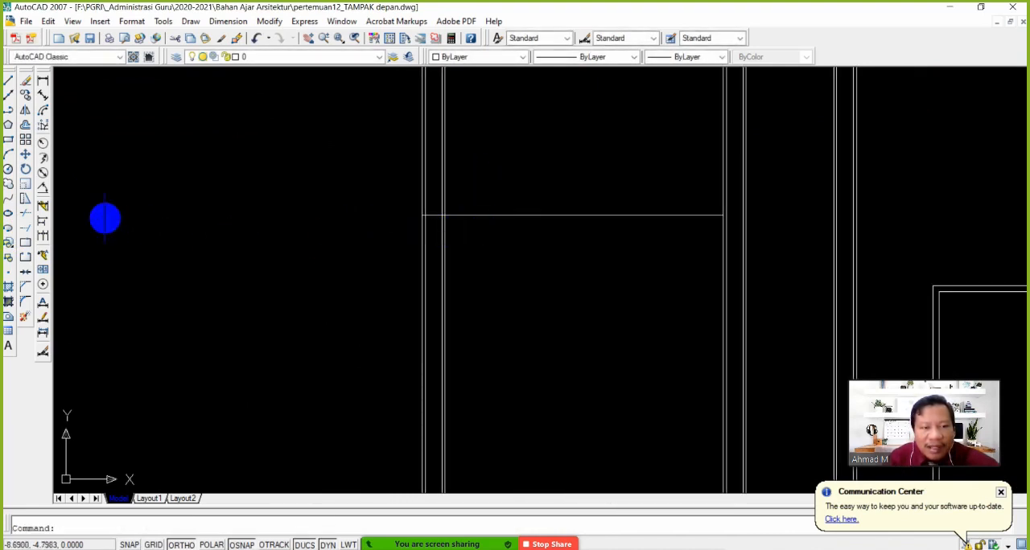
Trim away the part of the horizontal line inside the room, keeping only the piece within the front wall's thickness
left_click(26, 221)
scroll(472, 241, "up", 2)
left_click(431, 193)
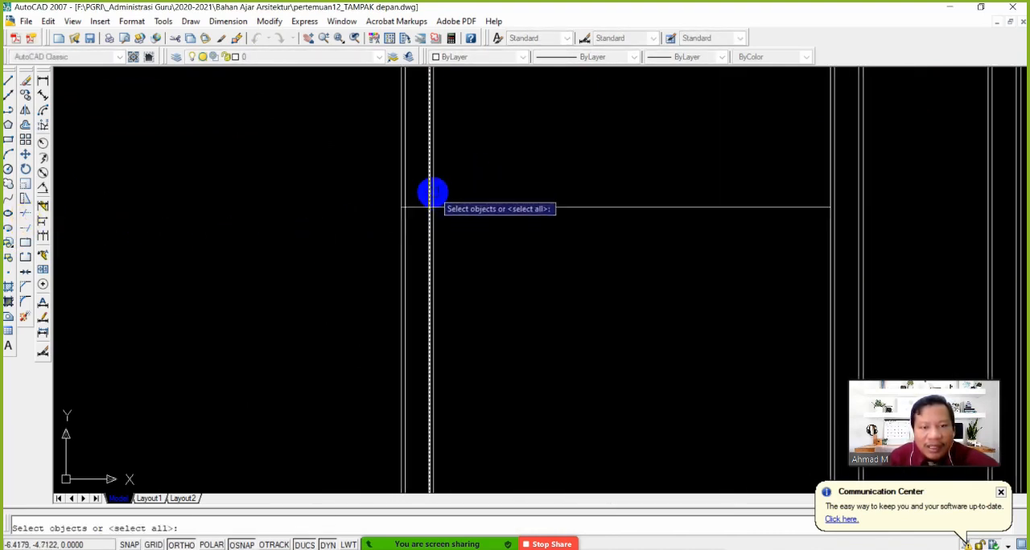
key("Return")
left_click(562, 221)
left_click(513, 175)
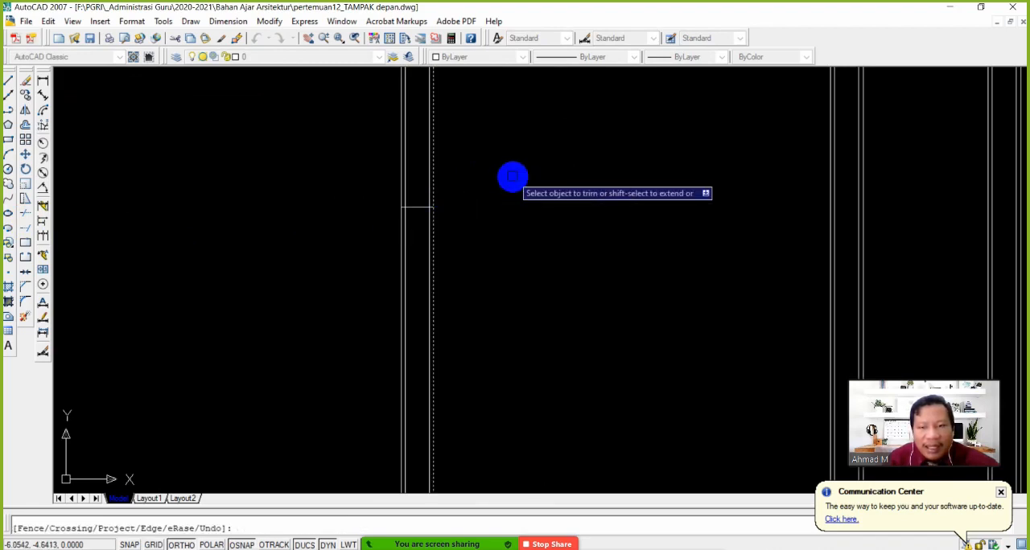
scroll(523, 217, "down", 3)
scroll(447, 266, "up", 3)
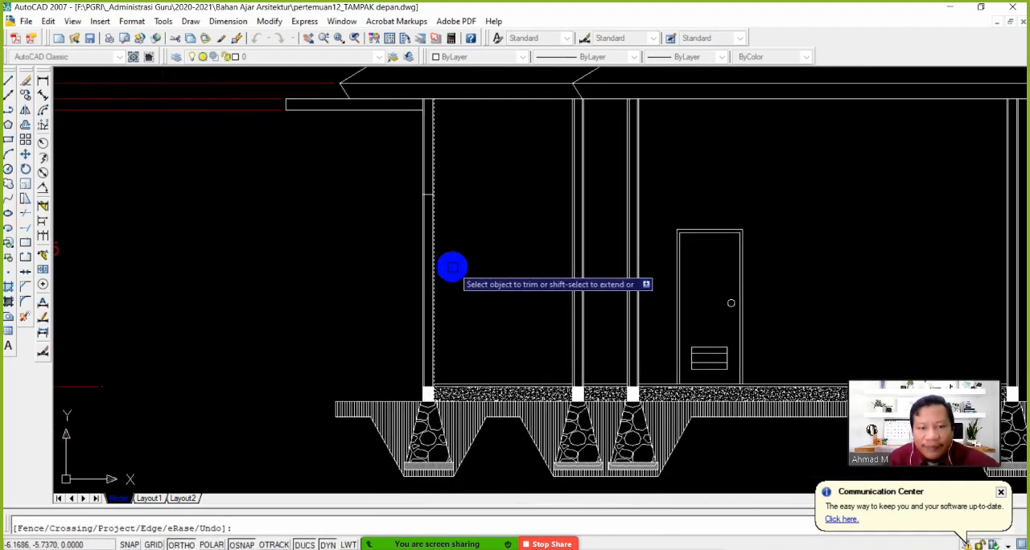
key("Return")
middle_click_drag(427, 142, 417, 224)
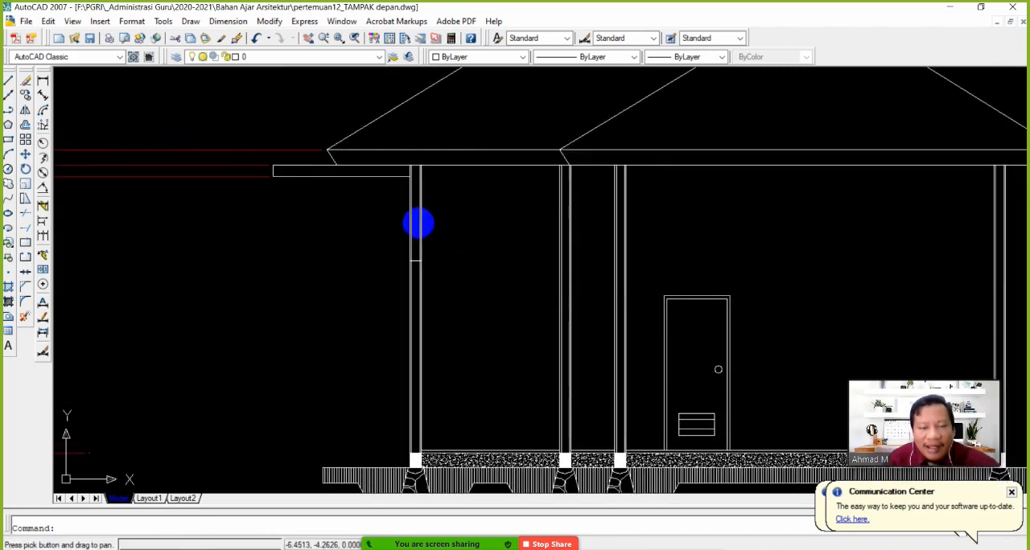
scroll(420, 219, "up", 1)
scroll(404, 220, "up", 1)
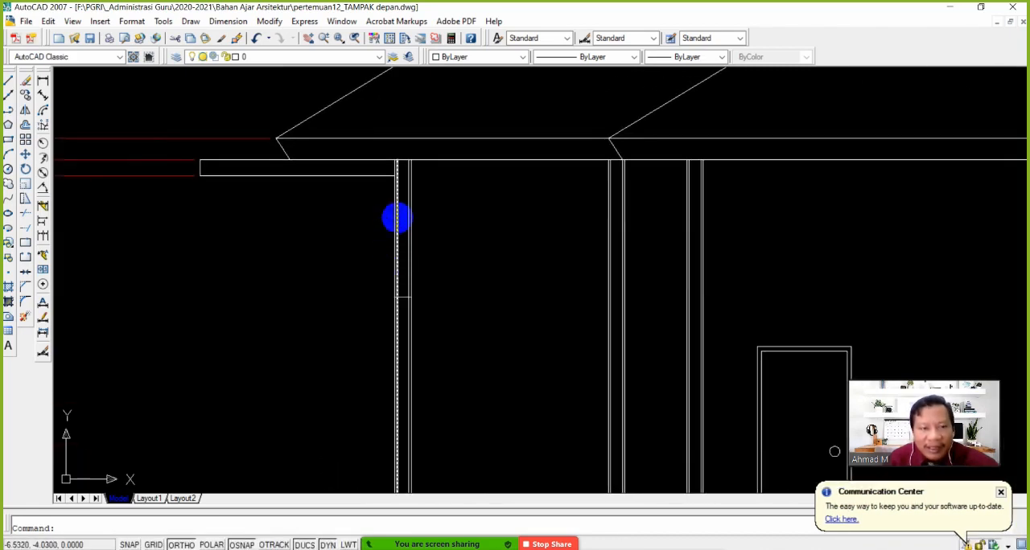
Hatch the front wall above the entrance door opening with ANSI31 at scale 0.25, changing the angle so the lines run diagonally
left_click(9, 288)
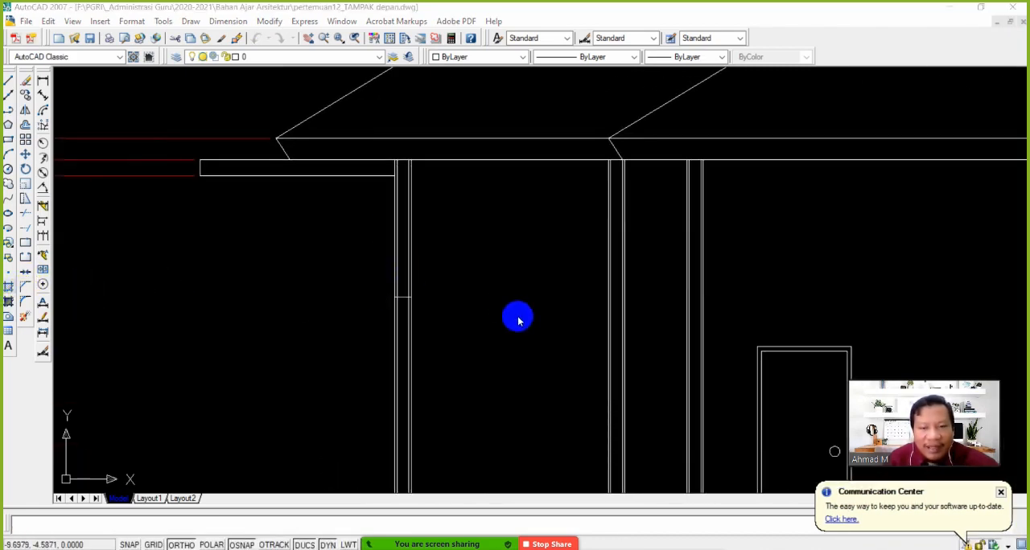
left_click(603, 123)
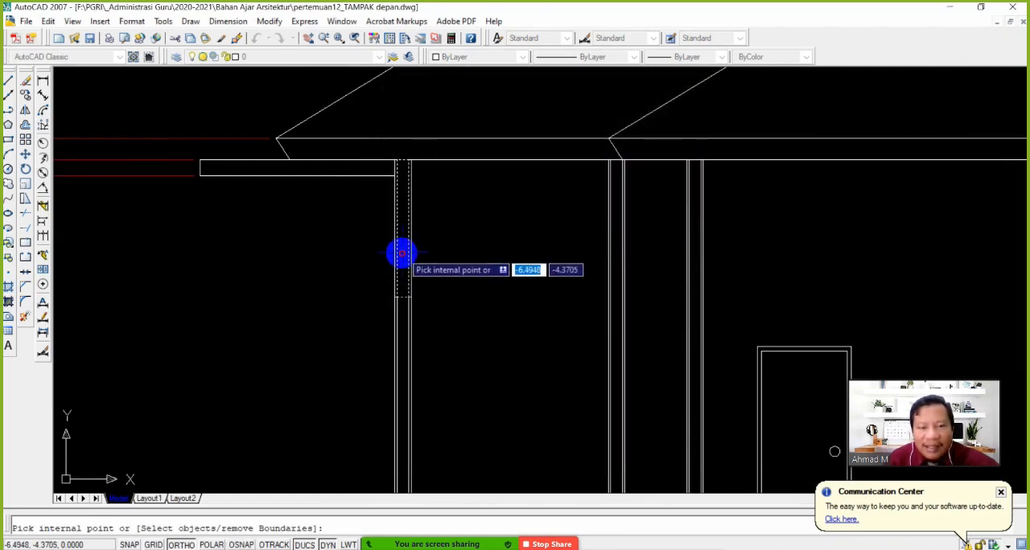
key("Return")
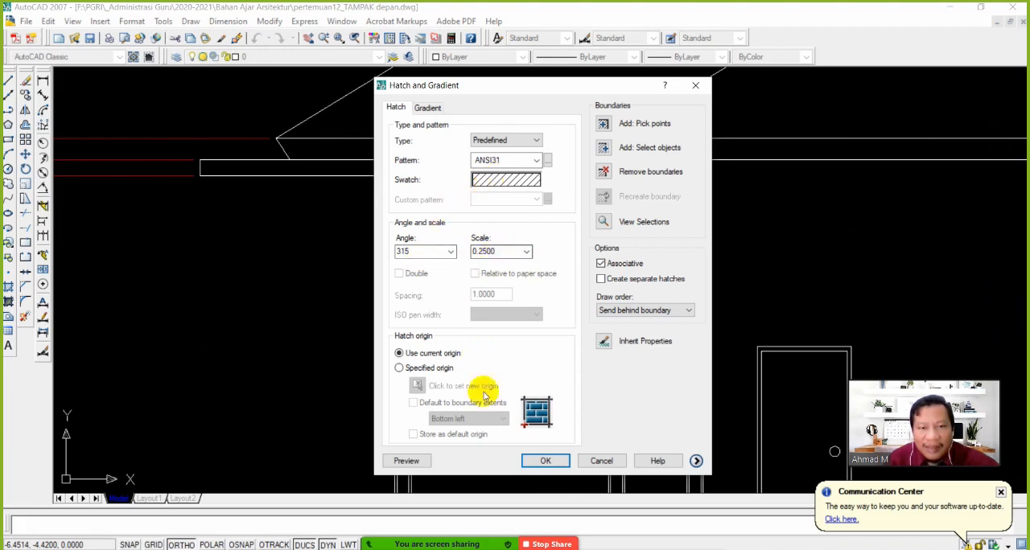
left_click(407, 461)
scroll(412, 265, "up", 2)
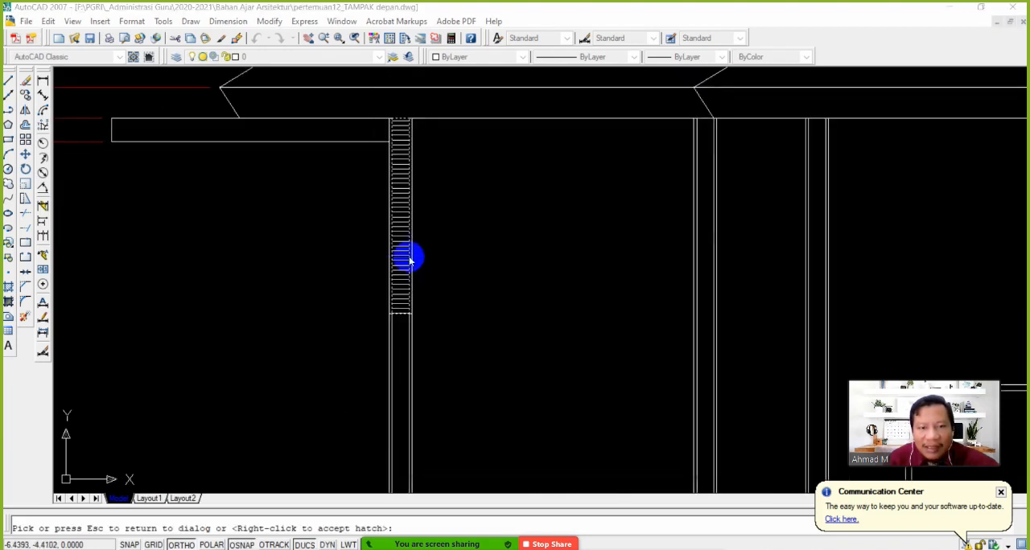
key("Escape")
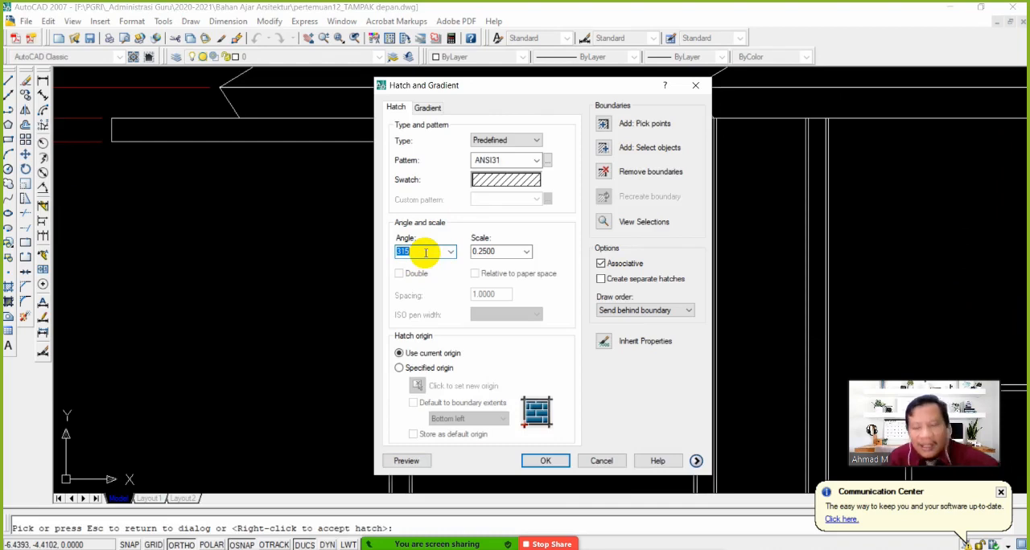
left_click(418, 463)
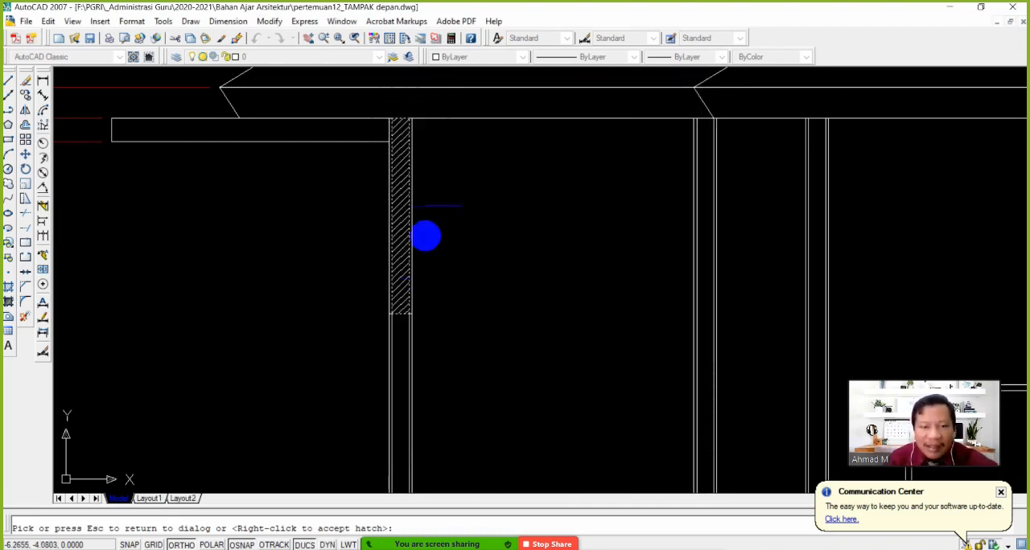
scroll(473, 332, "down", 4)
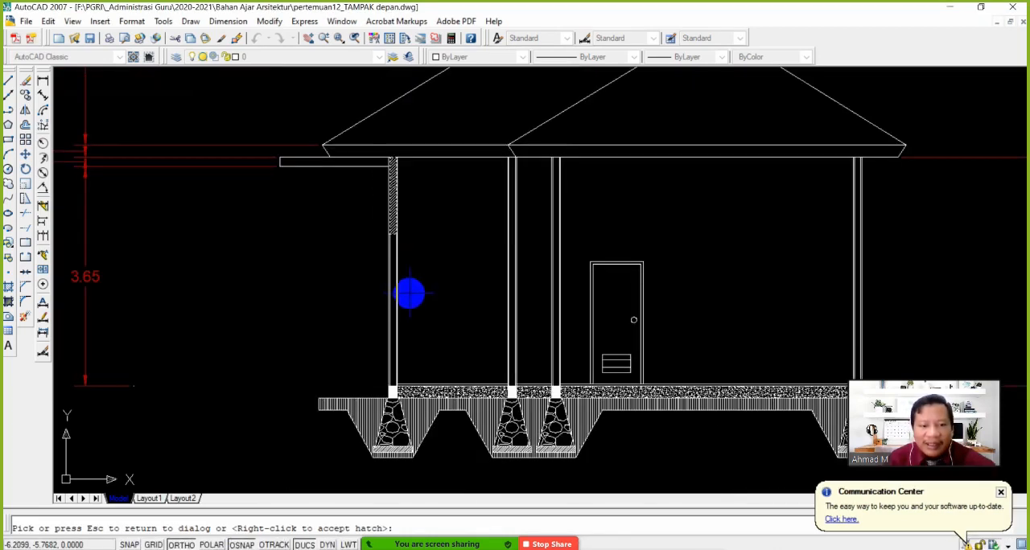
key("Escape")
left_click(546, 461)
Draw a vertical construction line on the rotated floor plan along the outer face of the side room's window wall, reaching down to the section
scroll(407, 308, "up", 2)
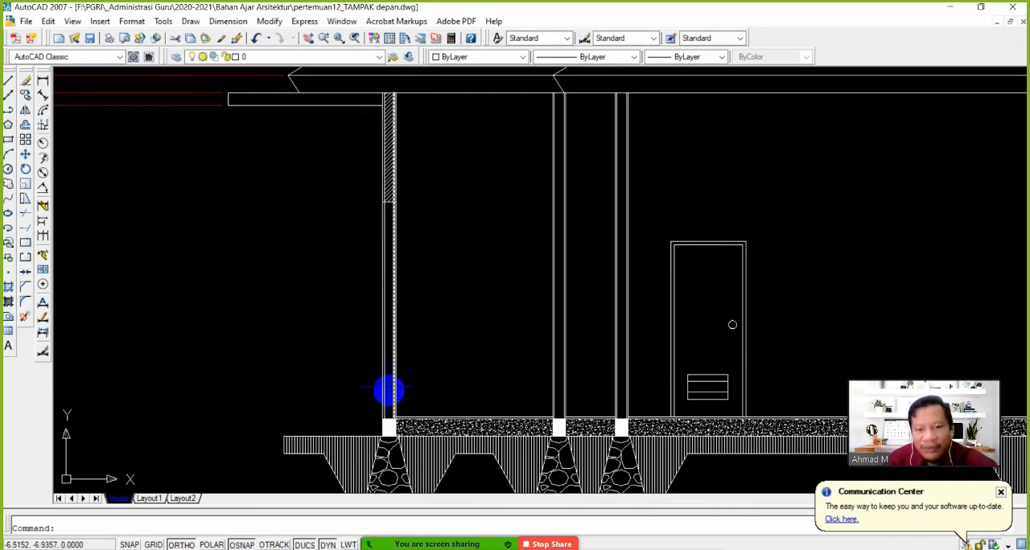
scroll(389, 390, "up", 3)
scroll(387, 374, "down", 4)
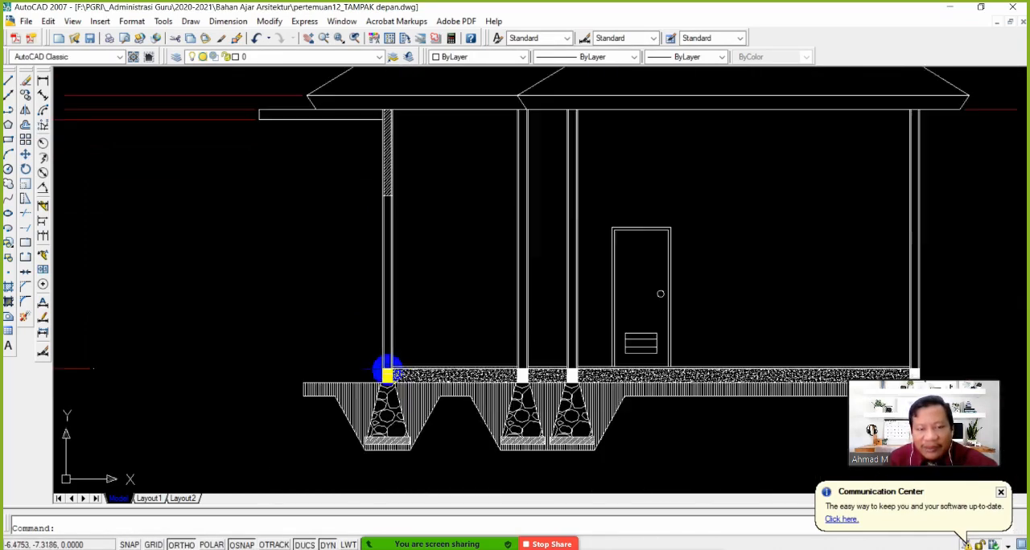
scroll(397, 354, "down", 6)
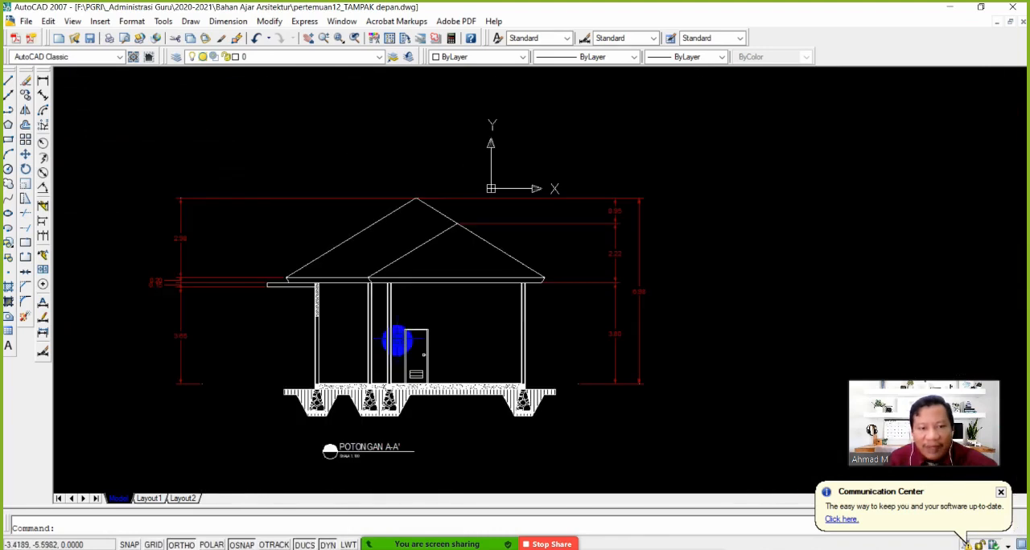
scroll(425, 370, "up", 1)
scroll(424, 366, "down", 2)
scroll(420, 258, "up", 4)
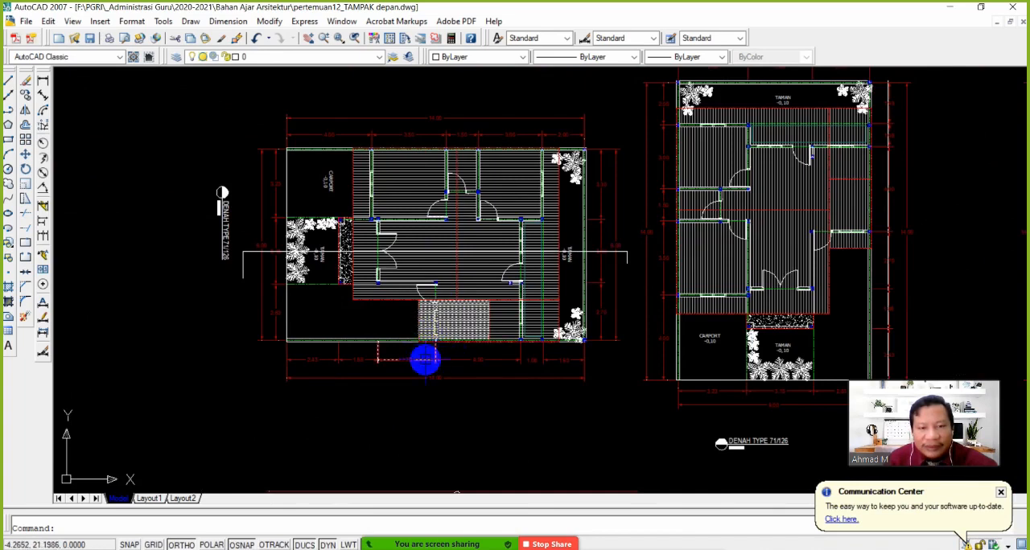
scroll(441, 350, "down", 2)
scroll(441, 350, "up", 5)
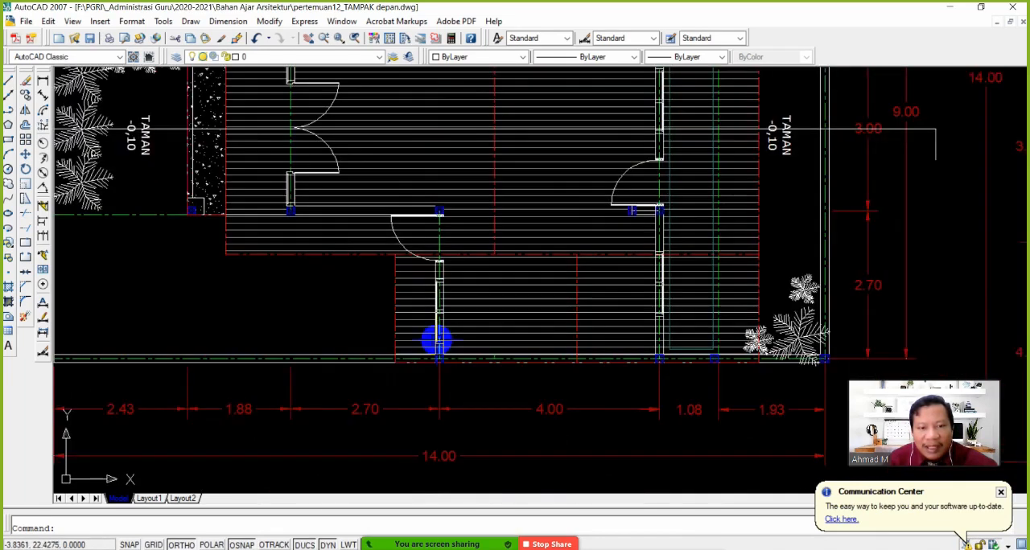
left_click(8, 98)
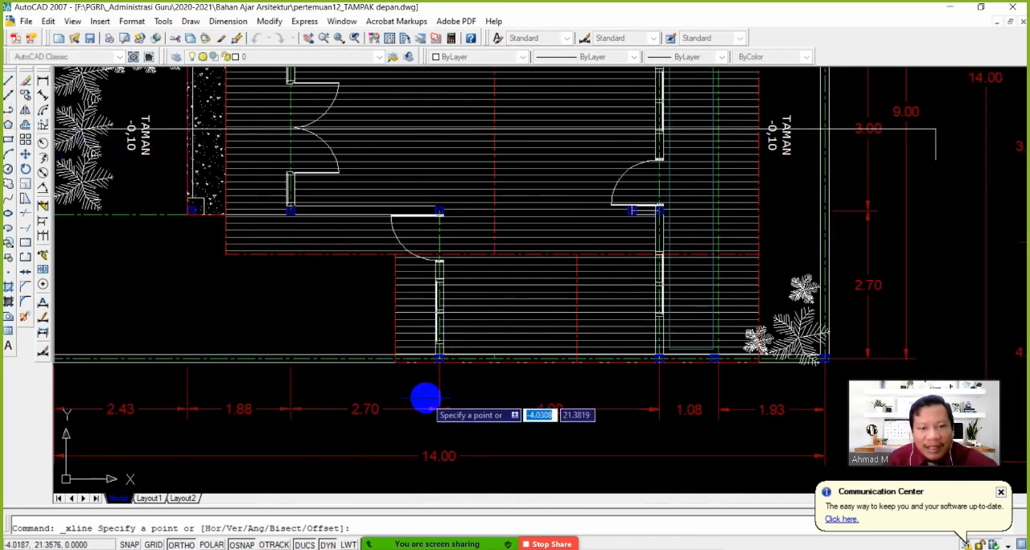
left_click(433, 367)
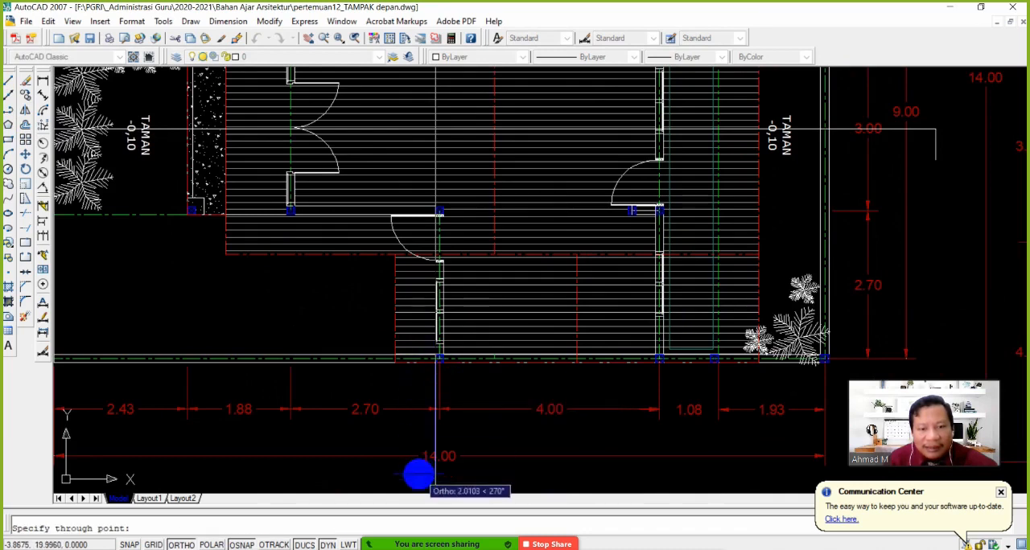
left_click(414, 477)
key("Return")
scroll(459, 372, "down", 3)
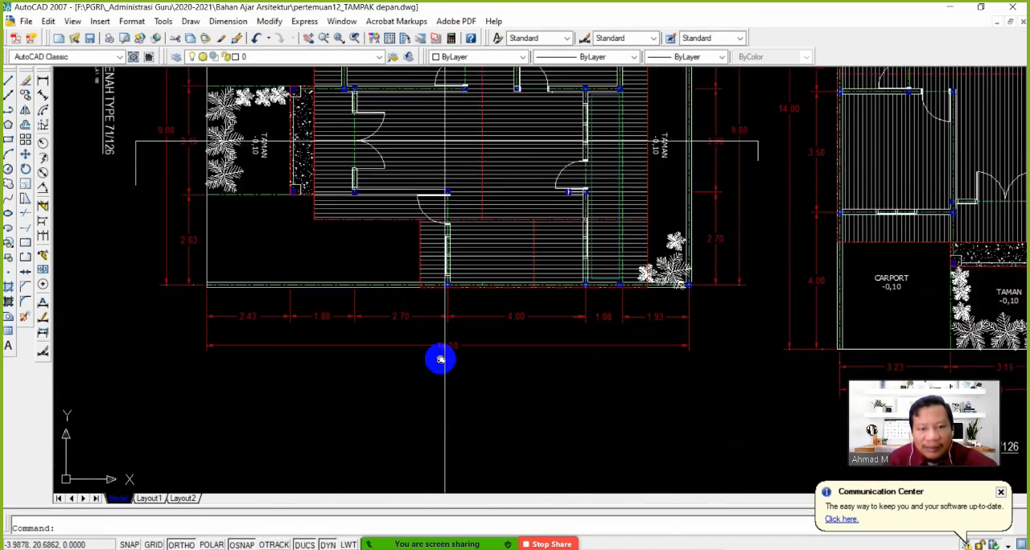
Follow the vertical construction line from the floor plan down to section A-A' and examine which wall it meets
scroll(437, 356, "up", 4)
scroll(483, 348, "down", 5)
scroll(481, 350, "down", 4)
middle_click_drag(483, 407, 469, 216)
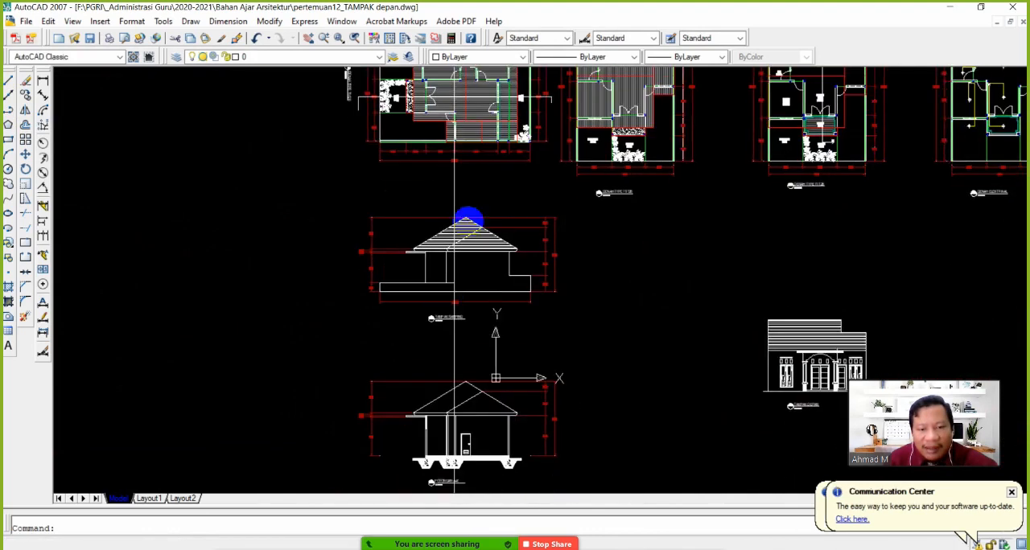
middle_click_drag(449, 377, 448, 252)
scroll(451, 342, "up", 4)
middle_click_drag(460, 304, 458, 323)
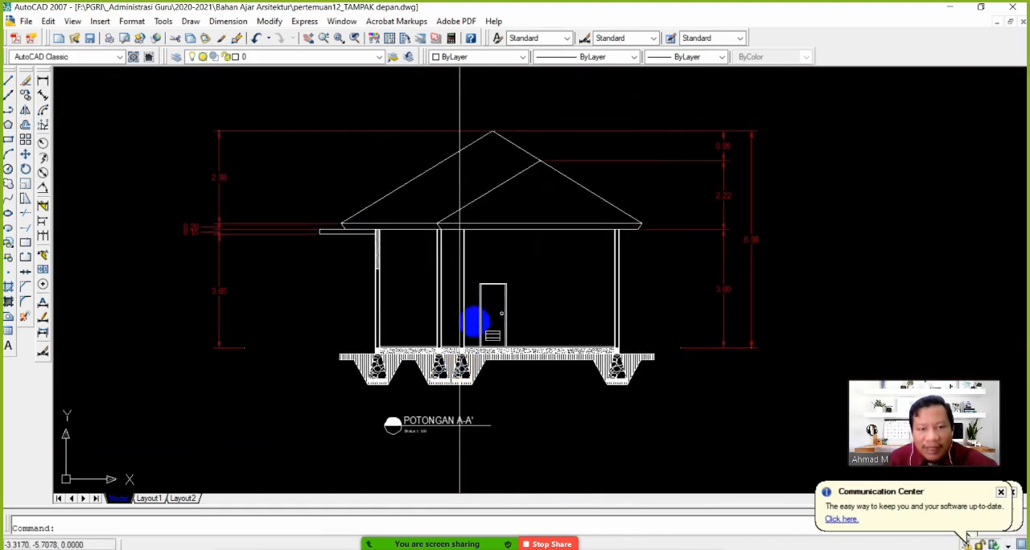
scroll(457, 327, "up", 2)
scroll(454, 305, "down", 3)
scroll(391, 273, "up", 6)
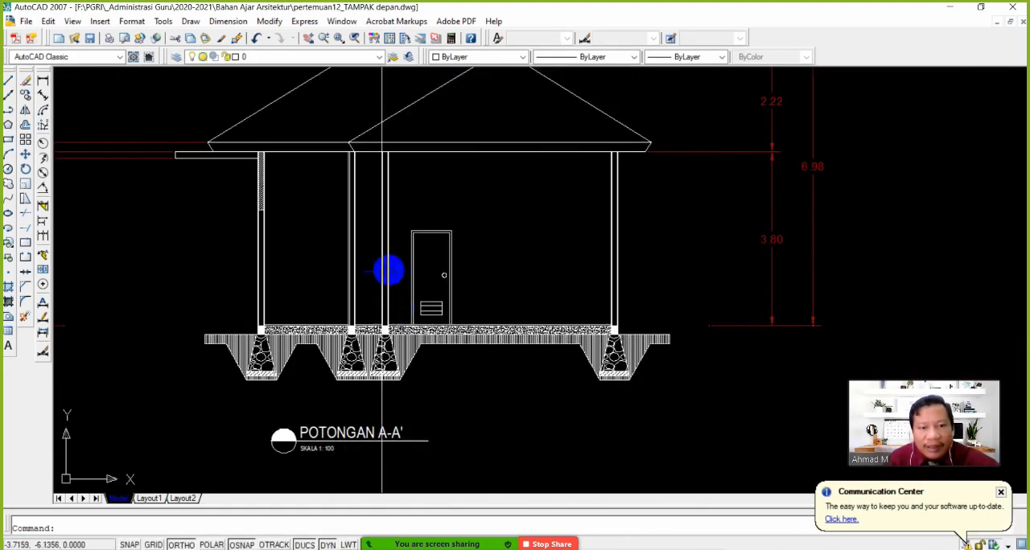
Copy the short horizontal line at the front wall's opening straight across to the third wall, snapped perpendicular to its face at the same height
middle_click_drag(419, 275, 415, 320)
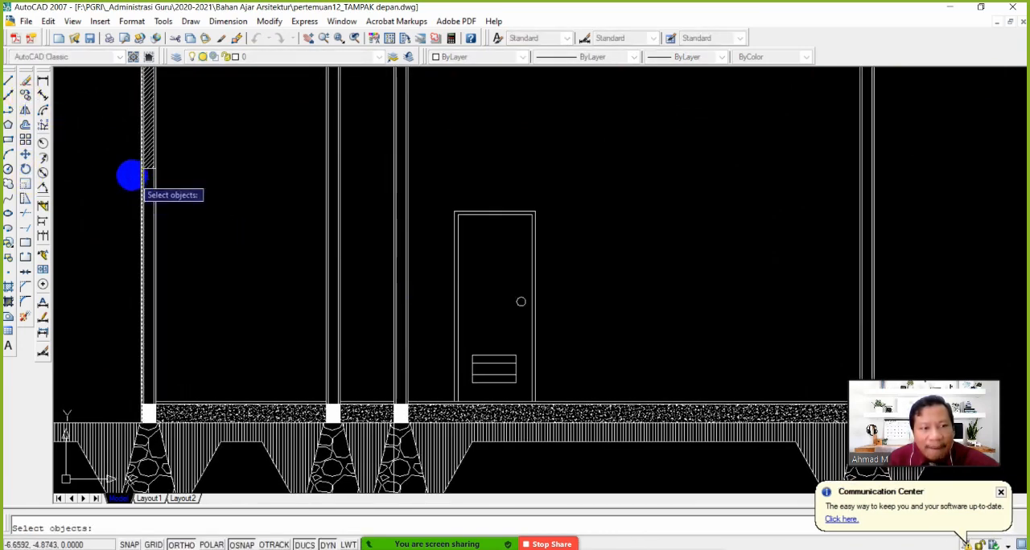
left_click(113, 155)
left_click(190, 196)
key("Return")
scroll(161, 184, "up", 2)
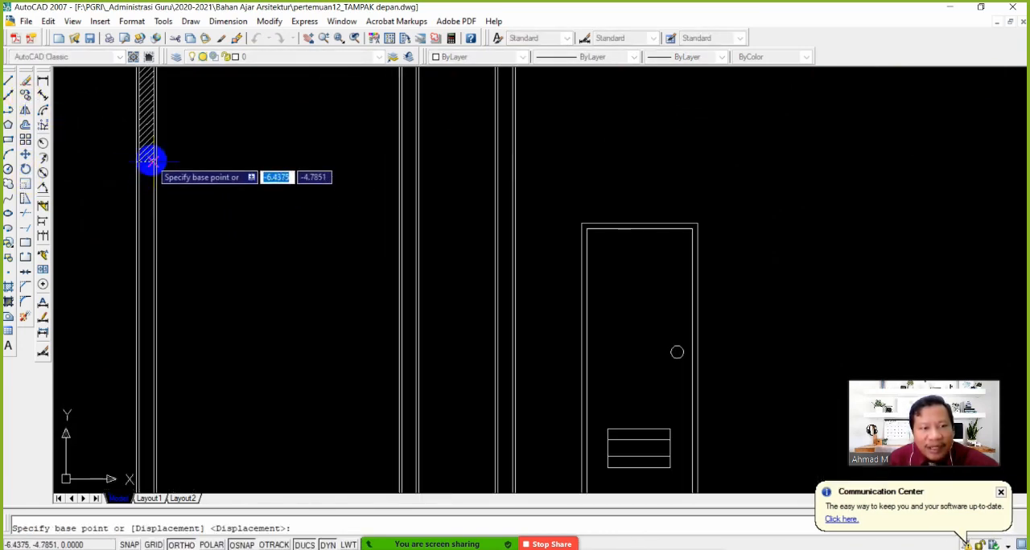
scroll(150, 161, "up", 3)
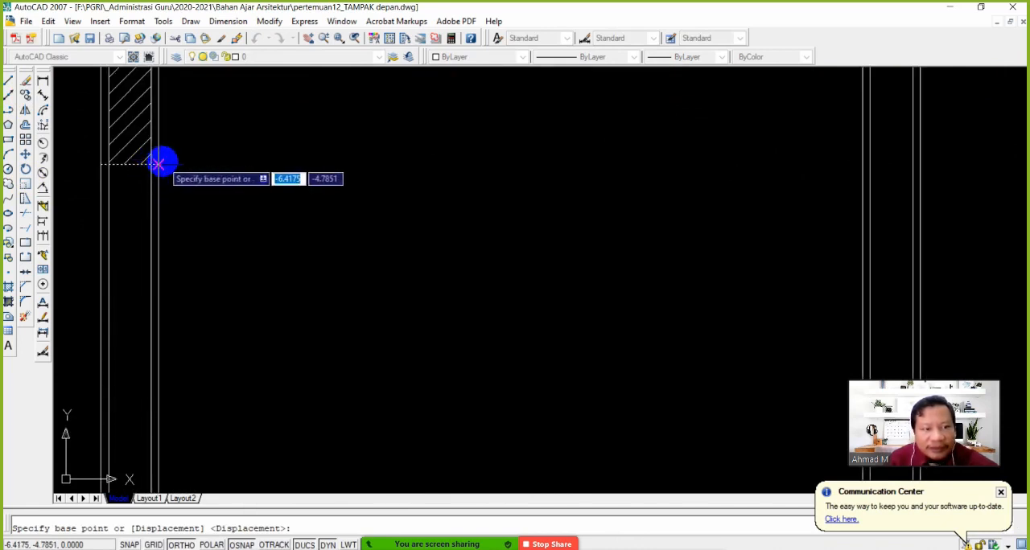
left_click(161, 164)
scroll(321, 228, "down", 5)
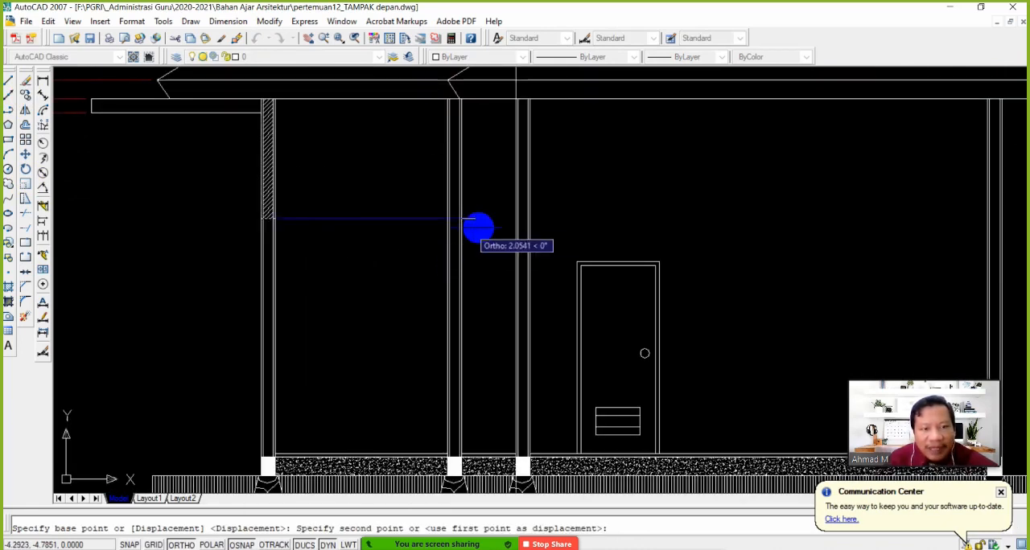
right_click(518, 219, "shift")
left_click(568, 408)
scroll(561, 262, "up", 2)
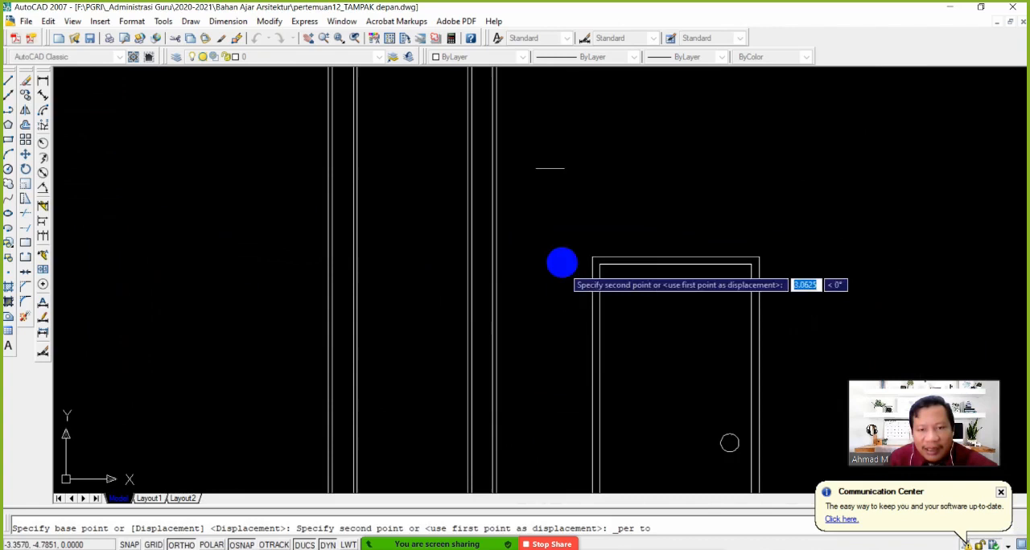
left_click(495, 174)
scroll(494, 211, "down", 2)
middle_click_drag(497, 254, 462, 237)
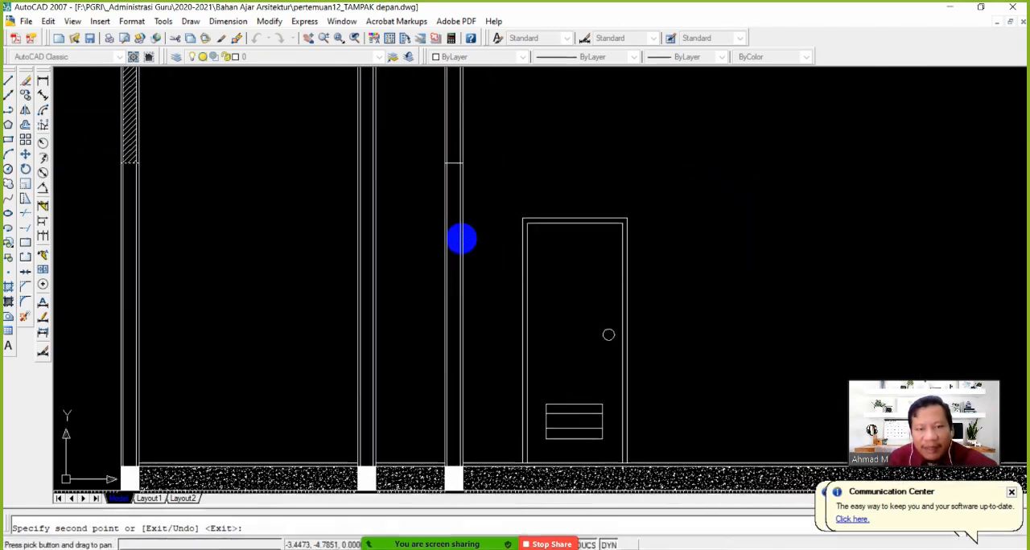
key("Escape")
left_click(26, 92)
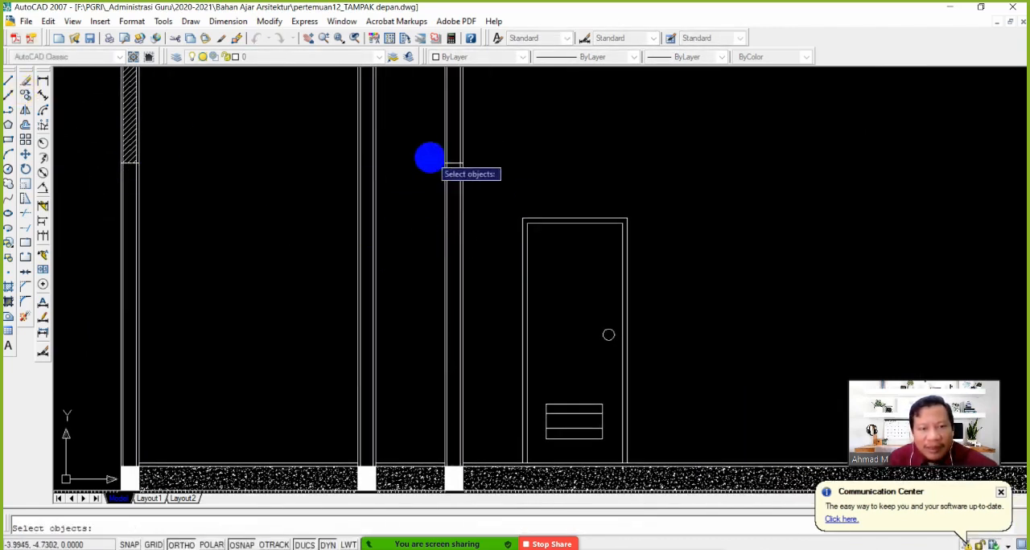
left_click(423, 153)
left_click(486, 174)
key("Return")
left_click(483, 174)
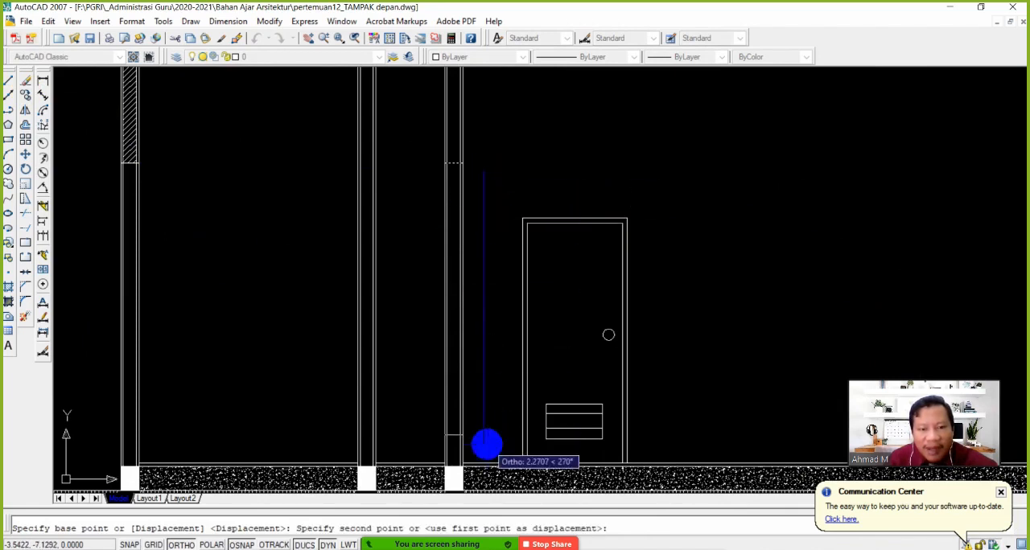
key("Escape")
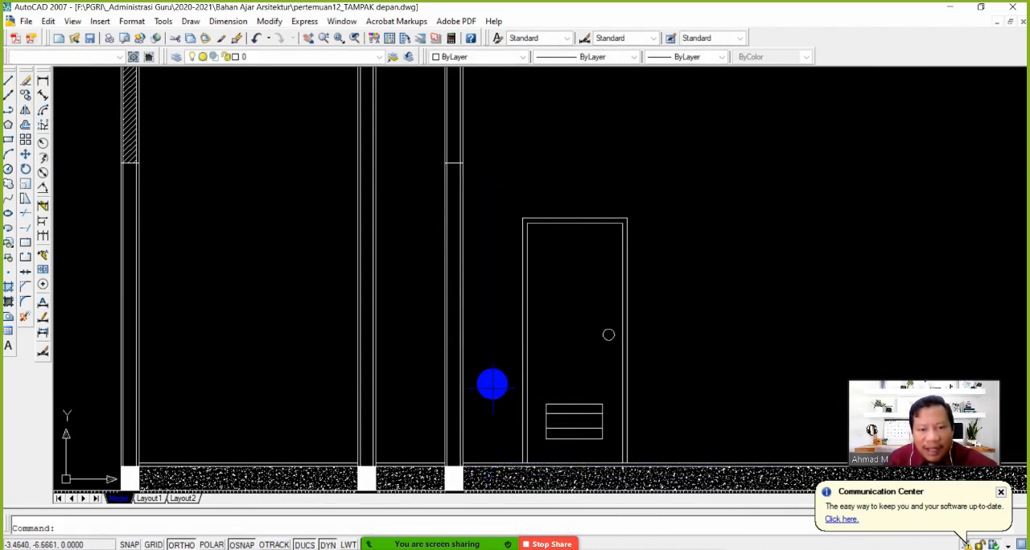
key("Return")
left_click(457, 153)
key("Escape")
Copy the third wall's short horizontal line straight down by 1.5 to mark the bottom edge of the window opening
key("Return")
left_click(414, 149)
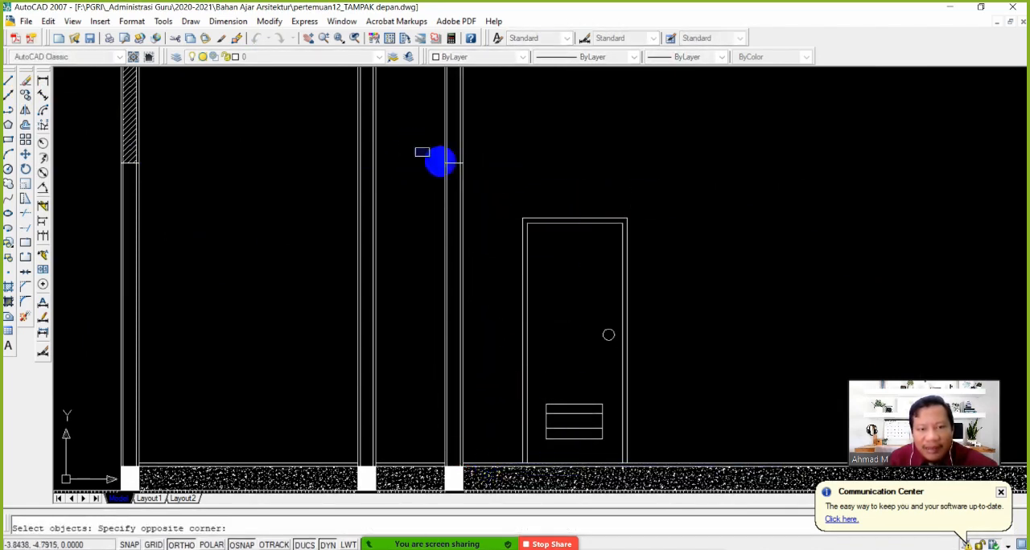
left_click(486, 175)
key("Return")
left_click(471, 240)
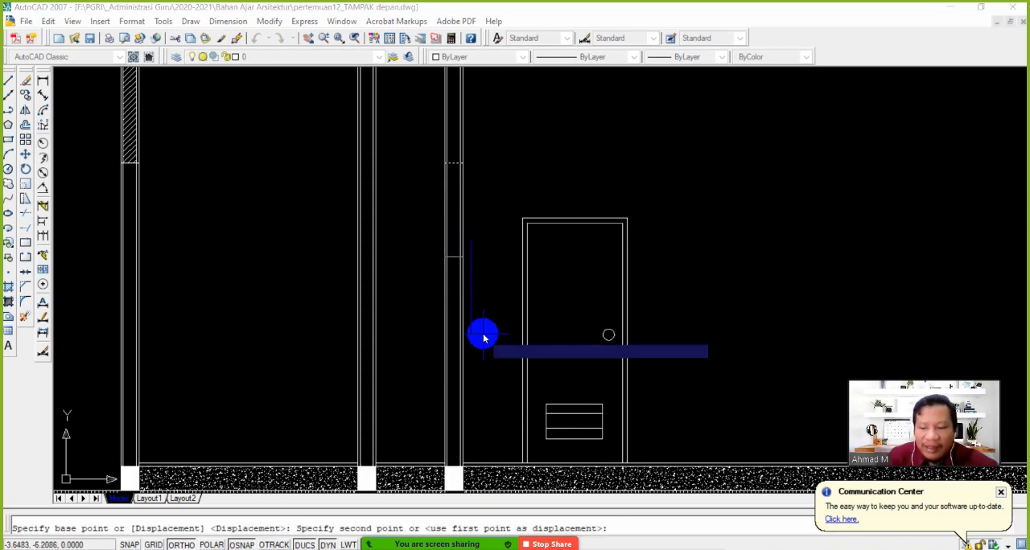
type("1.5")
key("Return")
key("Return")
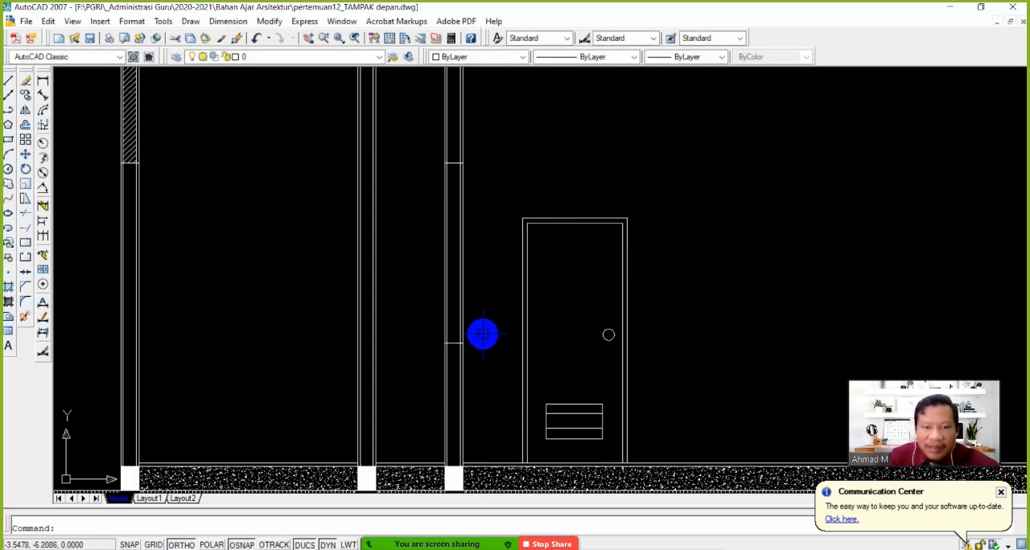
middle_click_drag(472, 359, 430, 356)
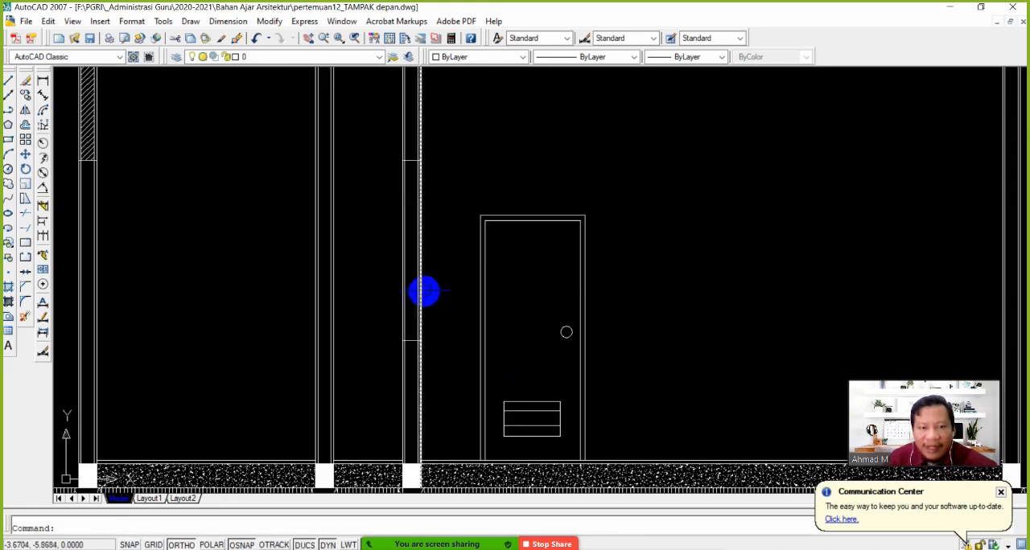
scroll(419, 310, "down", 2)
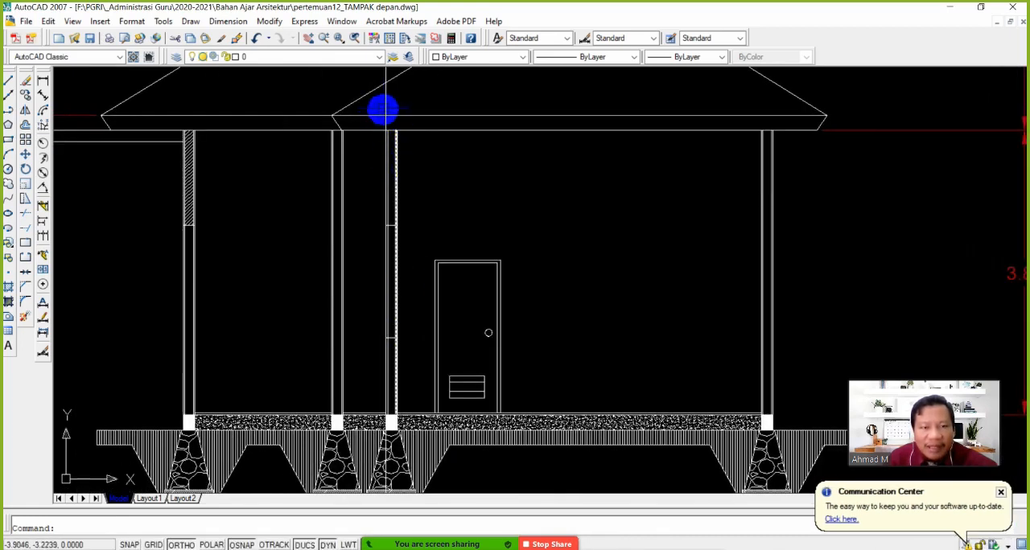
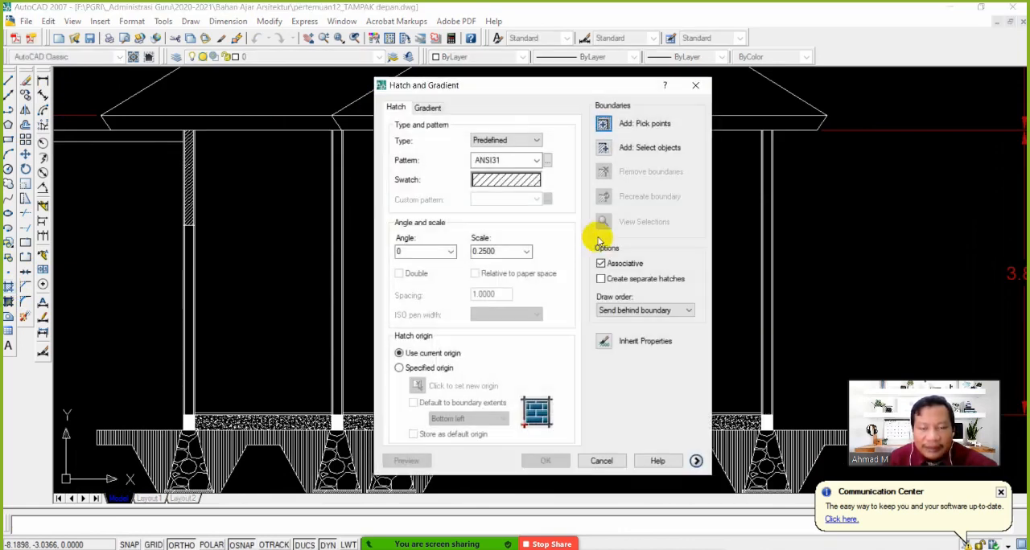
Hatch the third wall above and below its window opening with the ANSI31 pattern at scale 0.25
left_click(611, 120)
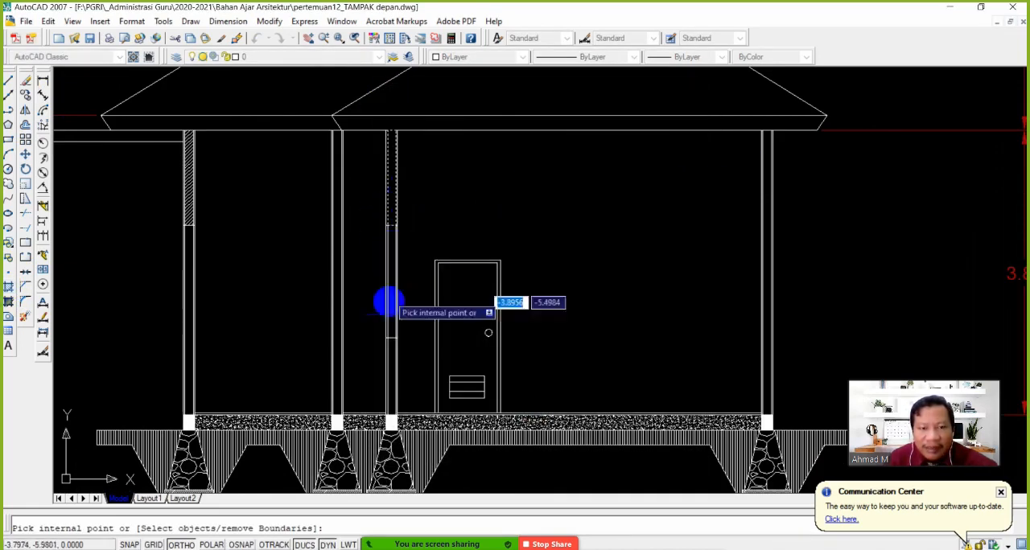
left_click(391, 380)
key("Return")
left_click(541, 461)
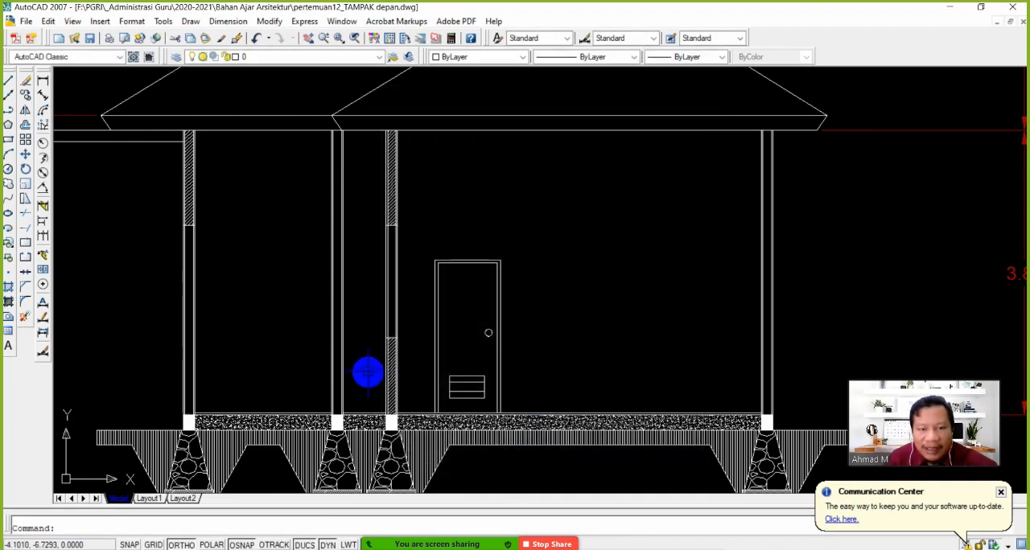
Compare section A-A' with the rotated floor plan and examine the outermost wall on the garden side
scroll(463, 304, "down", 4)
middle_click_drag(428, 303, 421, 302)
scroll(420, 302, "up", 3)
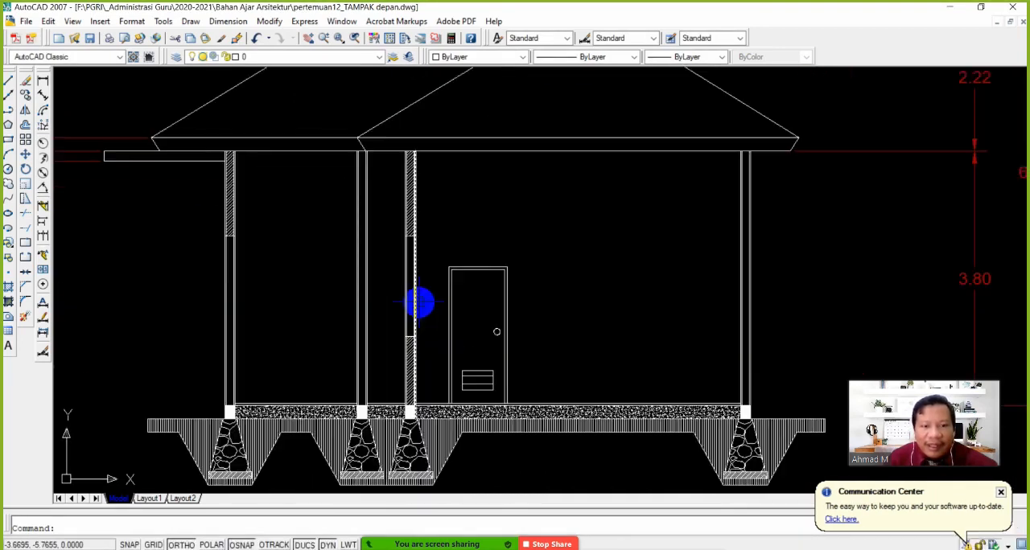
middle_click_drag(436, 343, 385, 347)
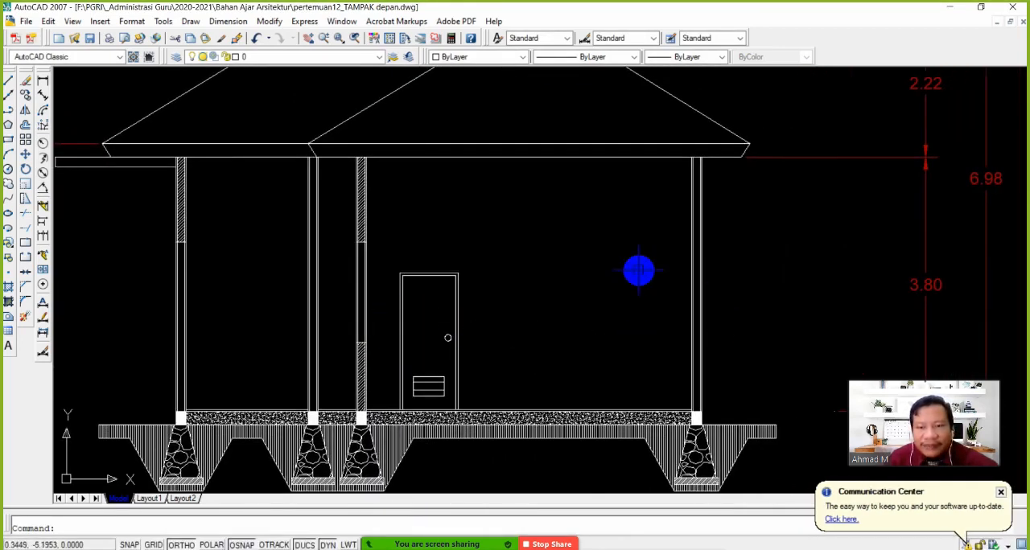
scroll(638, 270, "down", 2)
middle_click_drag(697, 231, 638, 383)
scroll(616, 370, "down", 2)
scroll(616, 370, "down", 2)
middle_click_drag(643, 191, 619, 395)
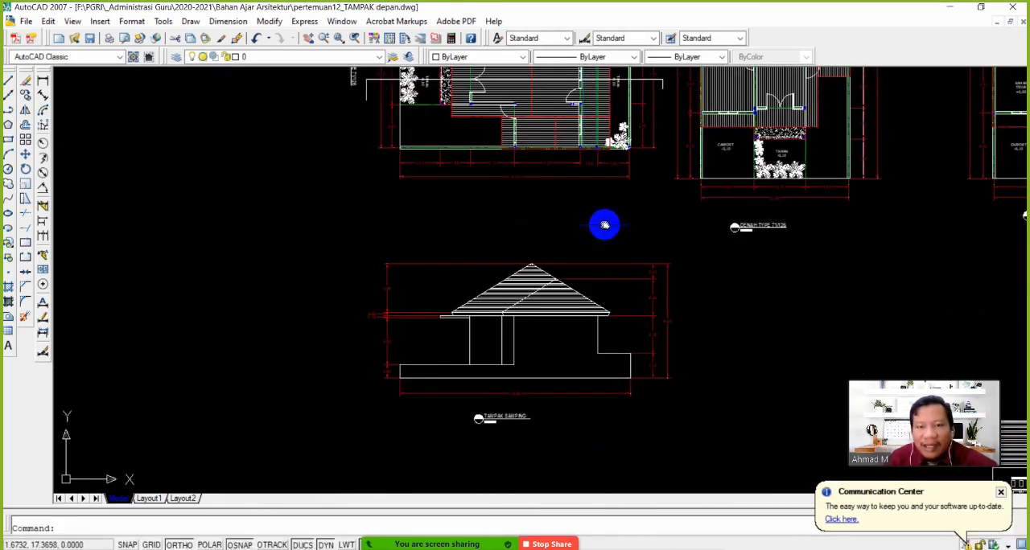
mouse_move(604, 224)
middle_mouse_down()
mouse_move(593, 281)
mouse_move(488, 346)
mouse_move(464, 118)
middle_mouse_up()
scroll(593, 278, "up", 3)
scroll(496, 225, "up", 5)
scroll(494, 243, "down", 10)
scroll(457, 217, "up", 5)
scroll(465, 189, "up", 8)
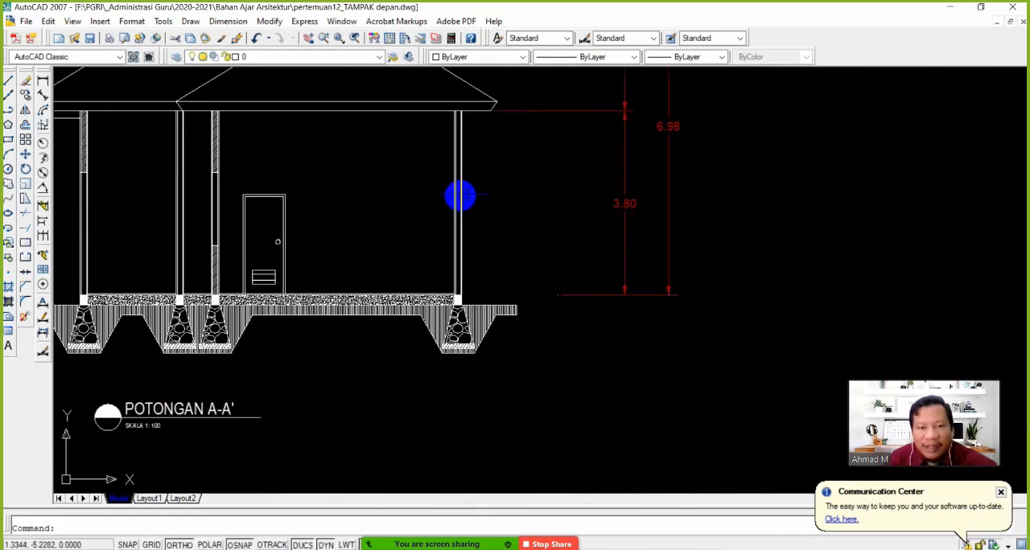
middle_click_drag(460, 198, 494, 246)
scroll(402, 258, "up", 3)
scroll(393, 259, "down", 4)
middle_click_drag(401, 257, 446, 271)
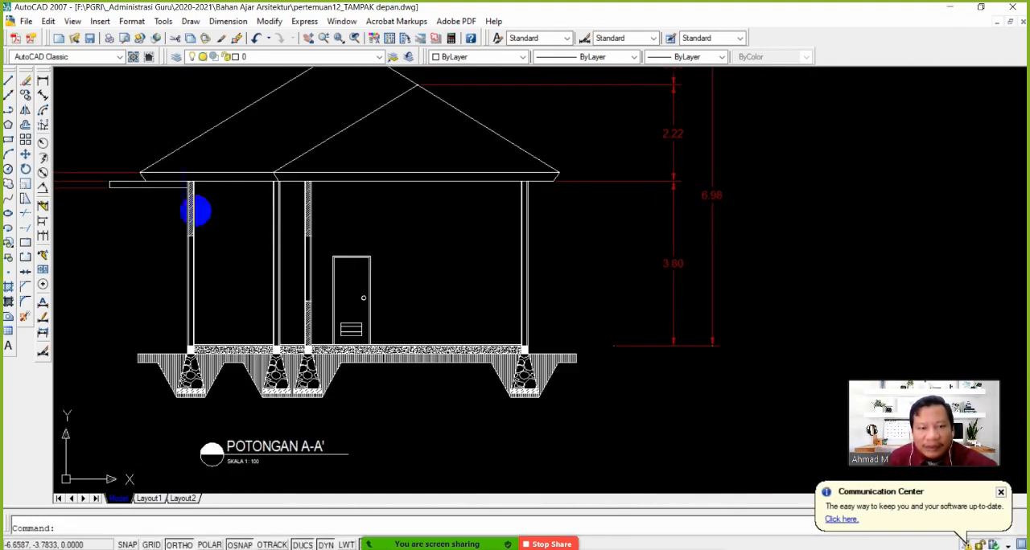
Copy the third wall's two window-opening lines to the last wall, using the matching upper corners of their column bases as reference points
left_click(44, 122)
scroll(336, 281, "up", 4)
left_click(246, 187)
left_click(301, 339)
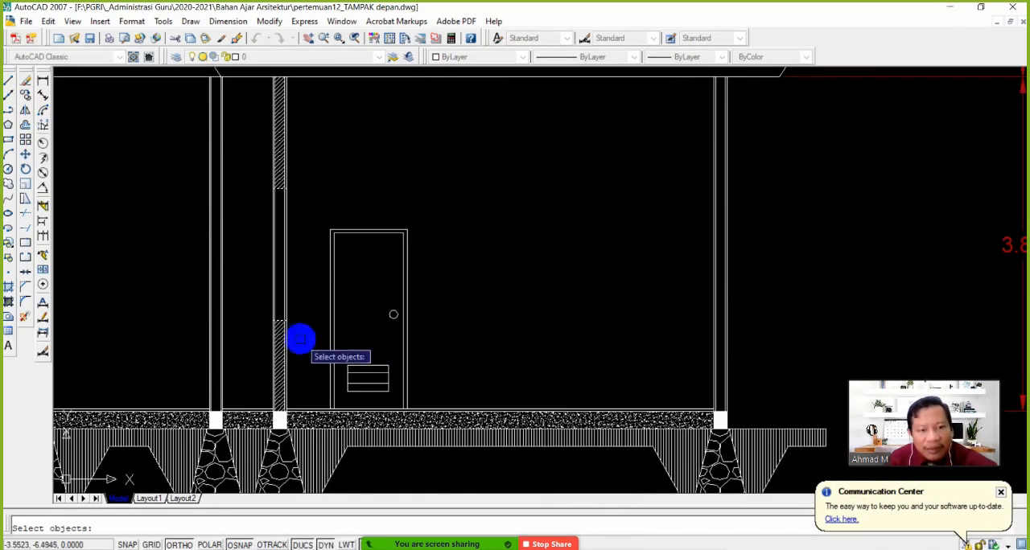
key("Return")
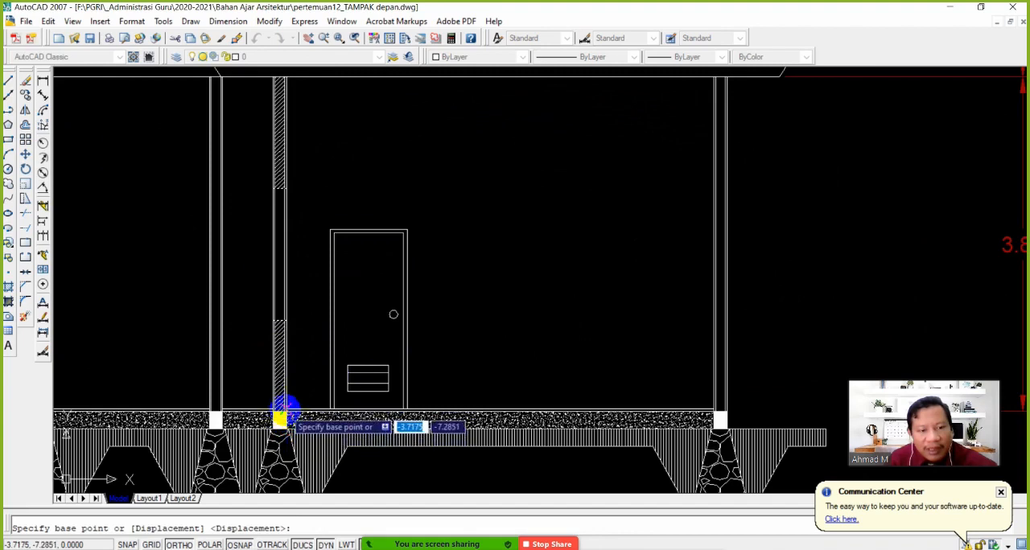
scroll(283, 418, "up", 4)
left_click(285, 411)
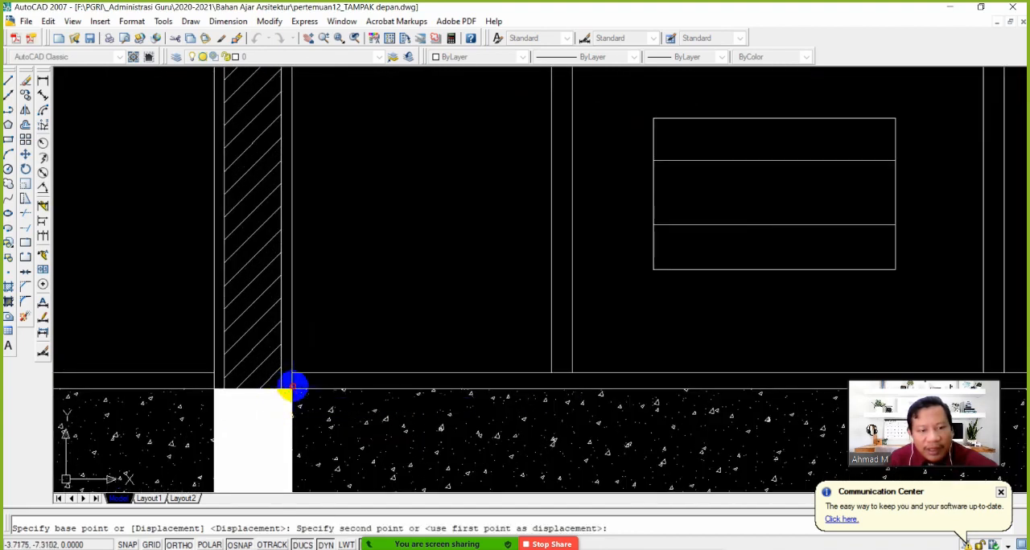
scroll(362, 392, "down", 5)
scroll(423, 409, "up", 6)
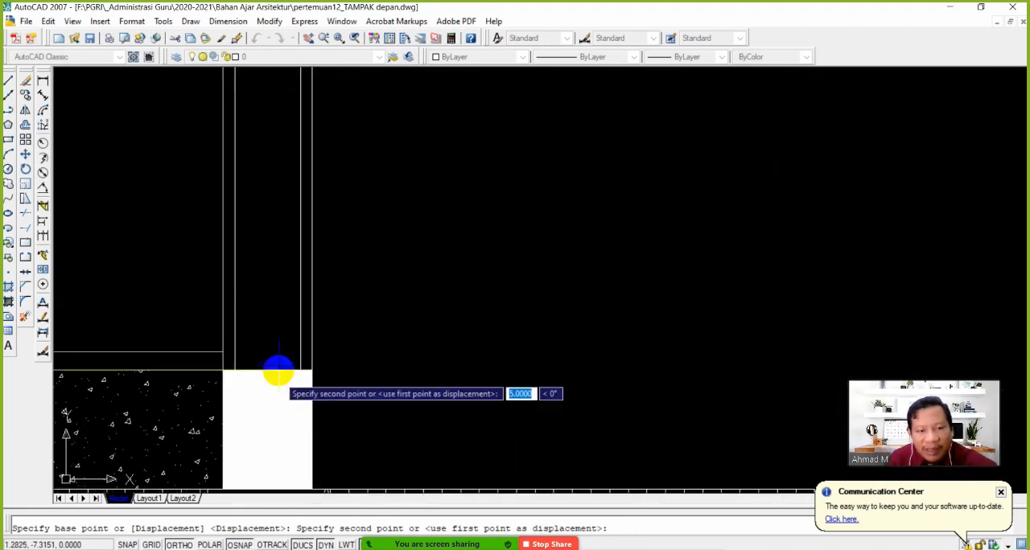
left_click(311, 371)
scroll(356, 361, "down", 5)
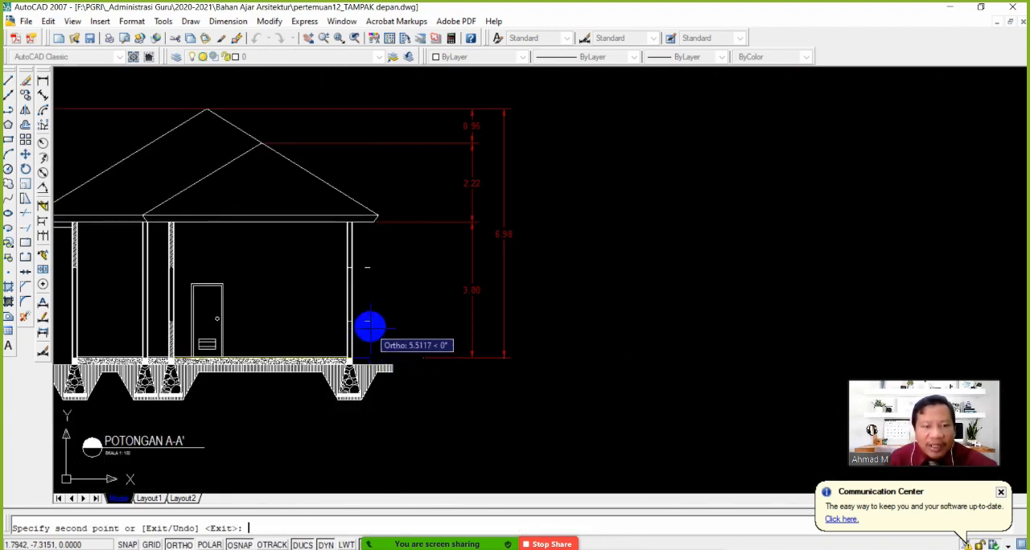
scroll(340, 279, "up", 3)
key("Return")
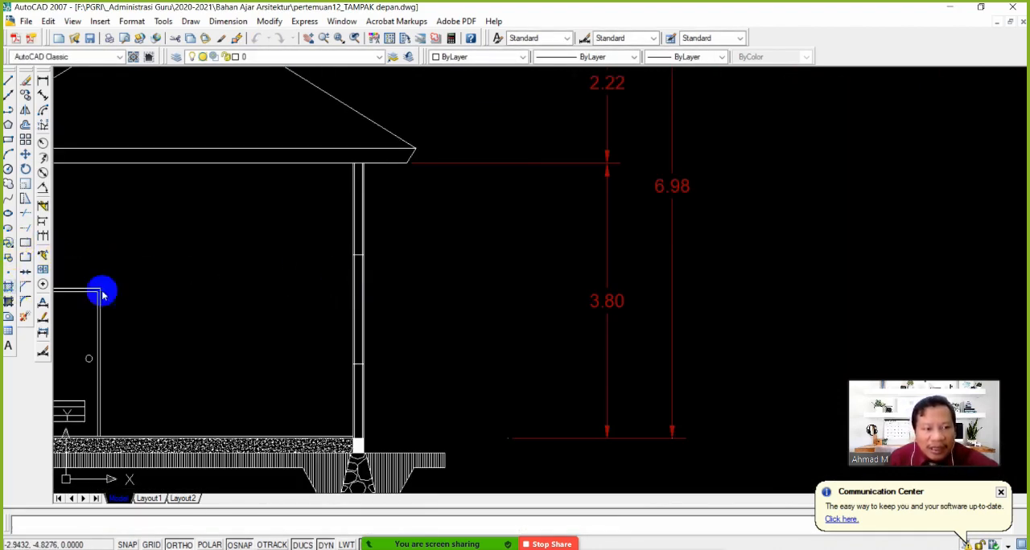
Hatch the last wall above and below its window opening with the ANSI31 pattern at scale 0.25
left_click(603, 123)
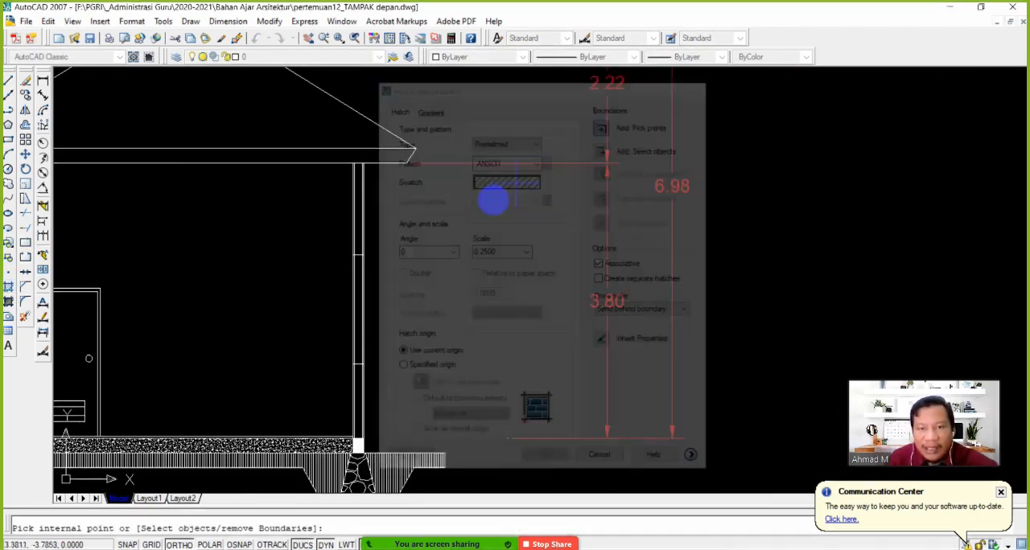
left_click(357, 235)
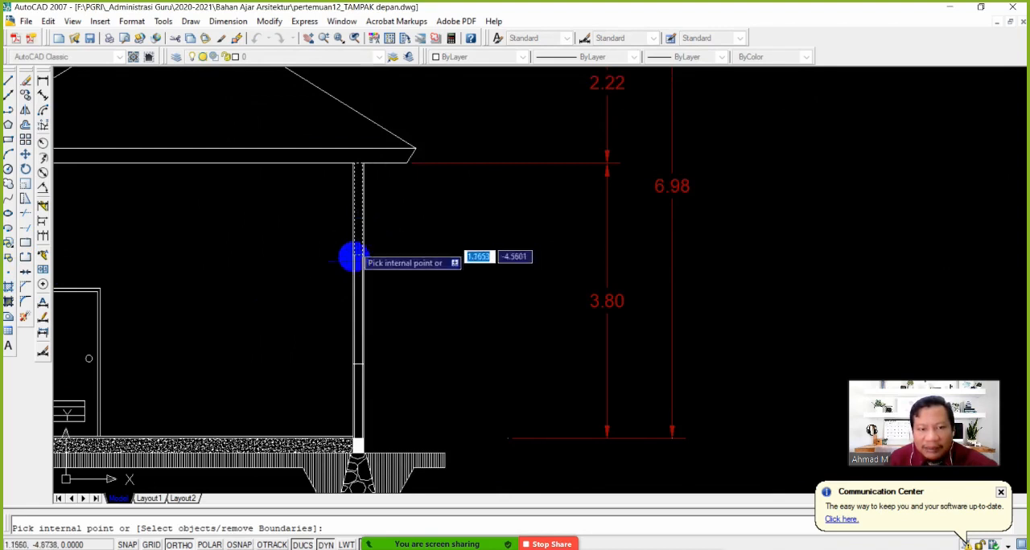
left_click(358, 387)
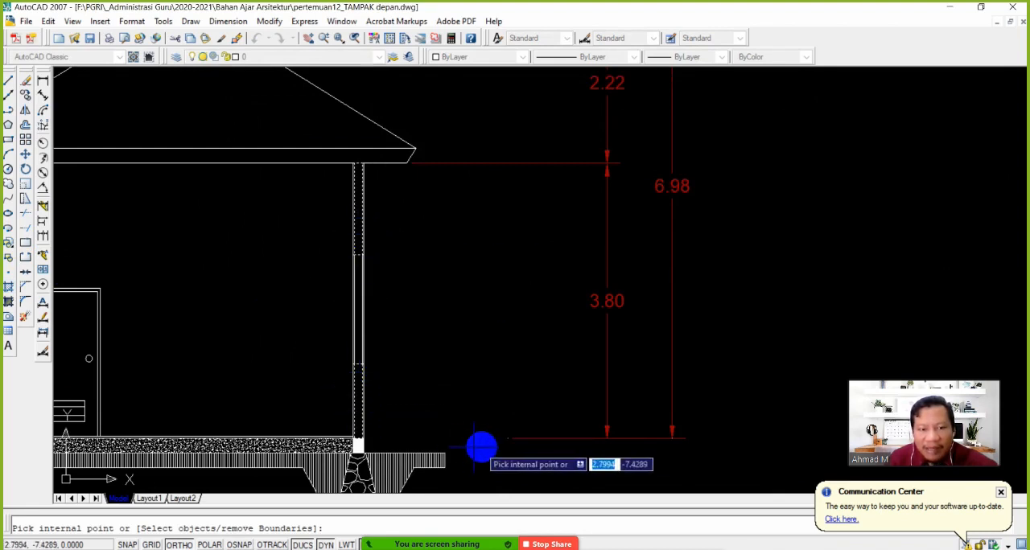
key("Return")
left_click(547, 461)
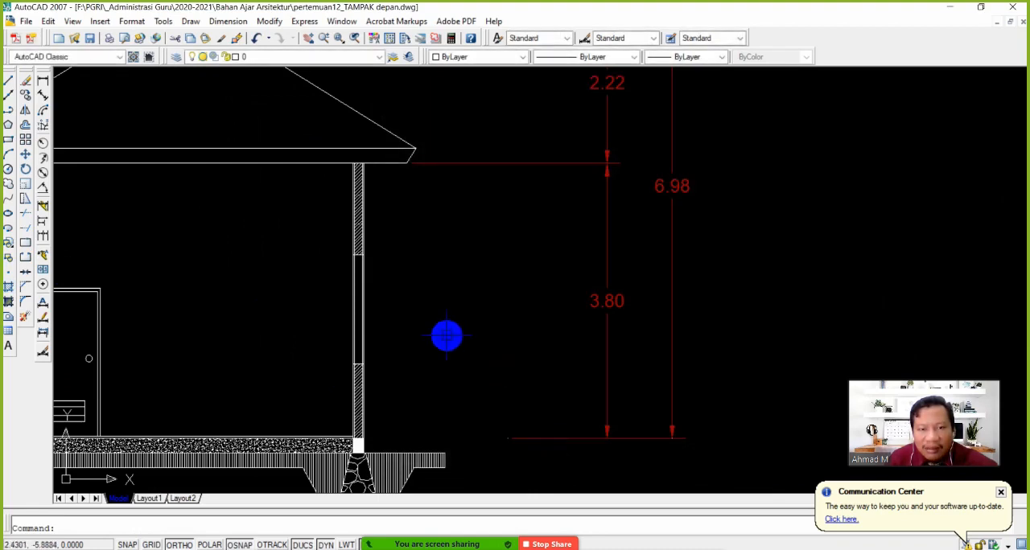
Trace the section cutting line on the rotated floor plan and examine where it crosses the wall facing the garden
scroll(435, 306, "down", 5)
scroll(394, 250, "down", 2)
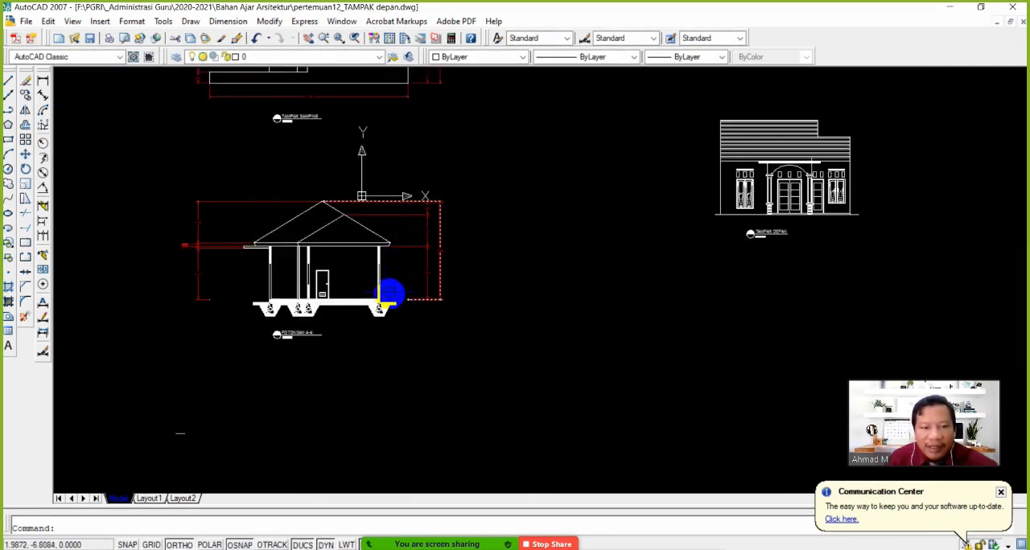
scroll(389, 293, "up", 5)
scroll(388, 295, "down", 4)
middle_click_drag(409, 125, 464, 370)
mouse_move(442, 218)
middle_mouse_down()
mouse_move(442, 395)
mouse_move(440, 291)
middle_mouse_up()
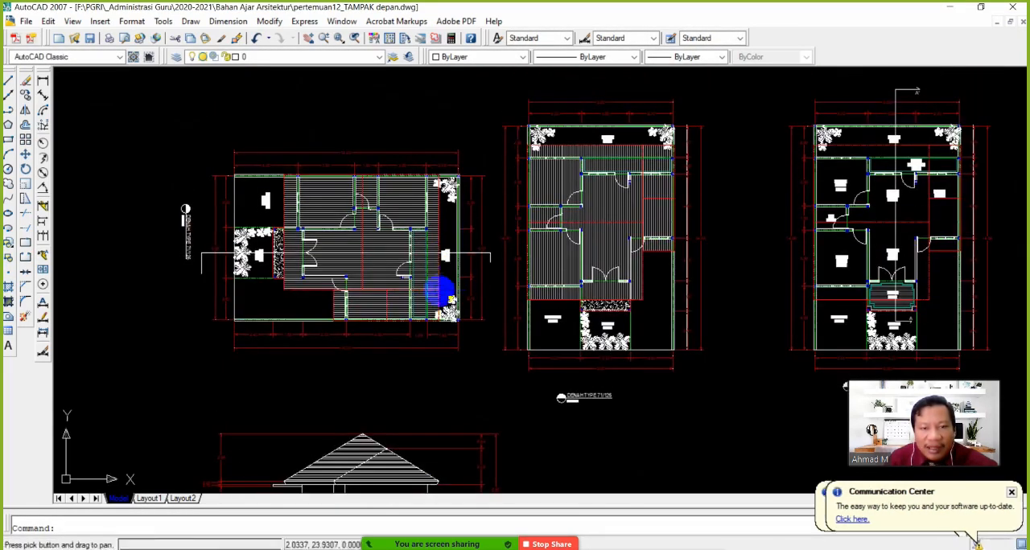
scroll(438, 291, "up", 5)
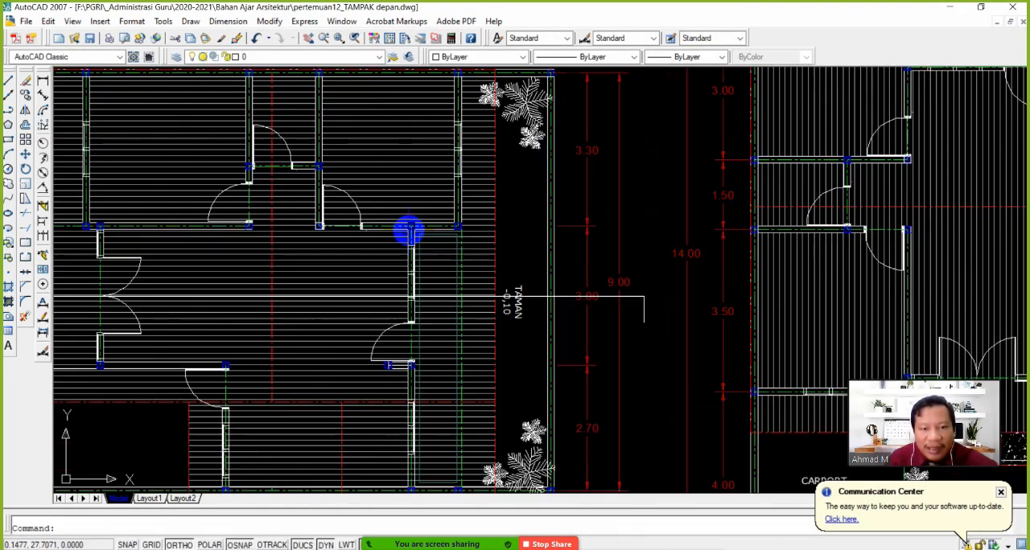
left_click(534, 295)
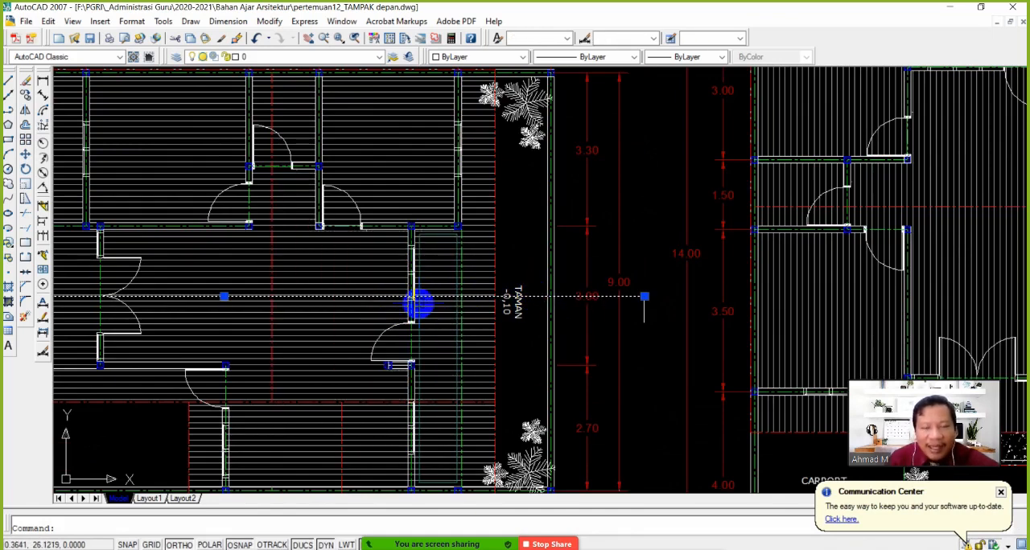
scroll(408, 344, "down", 5)
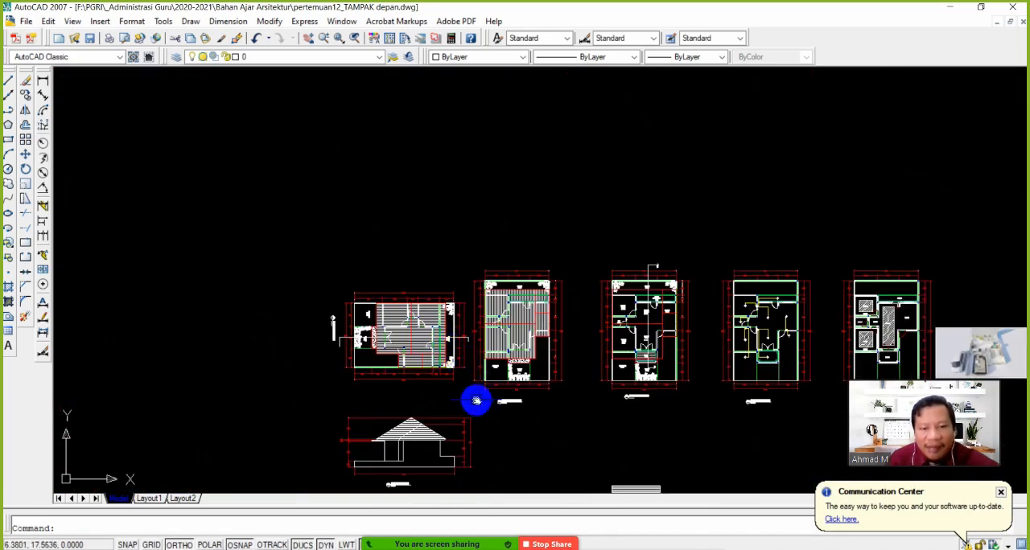
Review section A-A' and inspect its hatched walls, openings and interior door
scroll(413, 315, "up", 3)
scroll(423, 286, "up", 8)
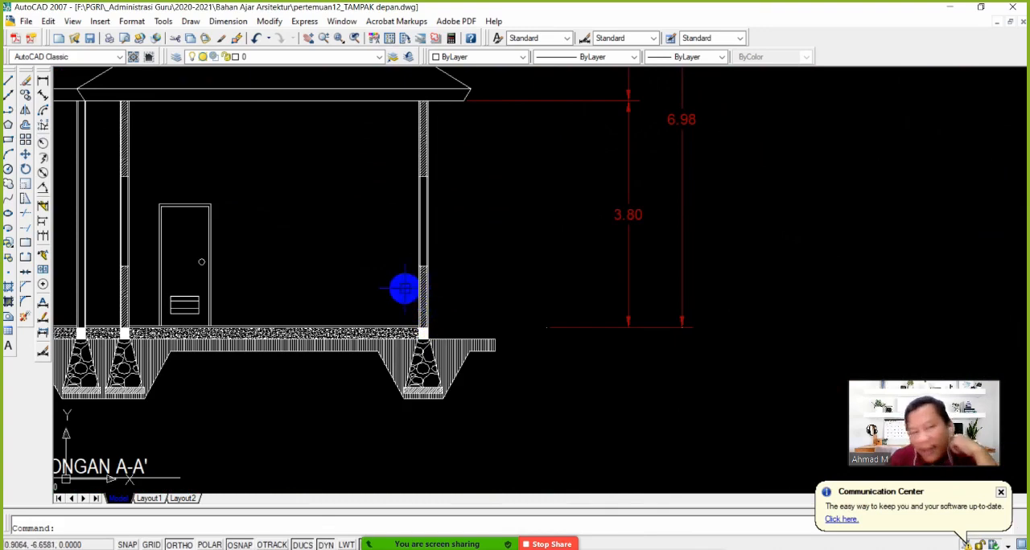
scroll(404, 288, "down", 3)
scroll(432, 294, "up", 1)
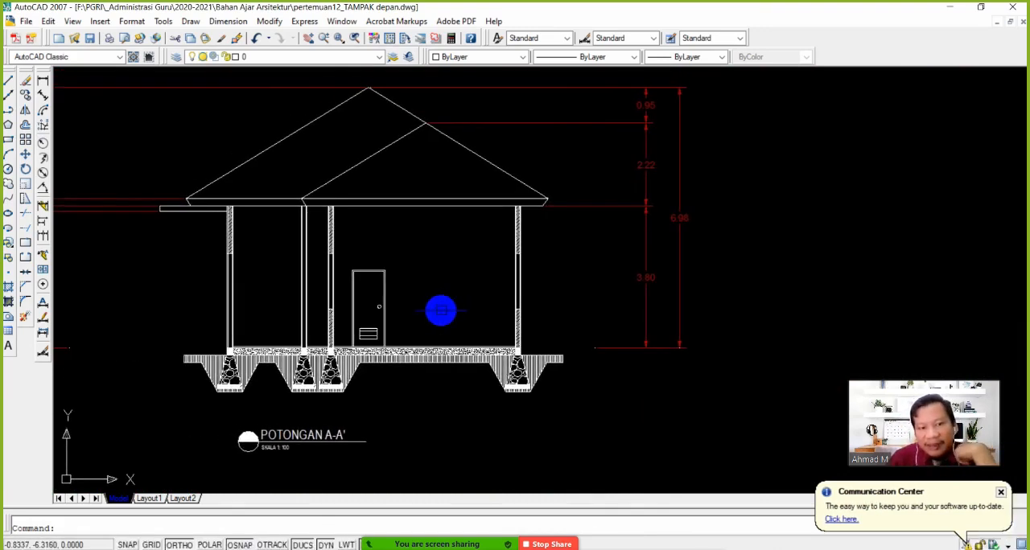
scroll(440, 310, "up", 2)
scroll(457, 300, "up", 2)
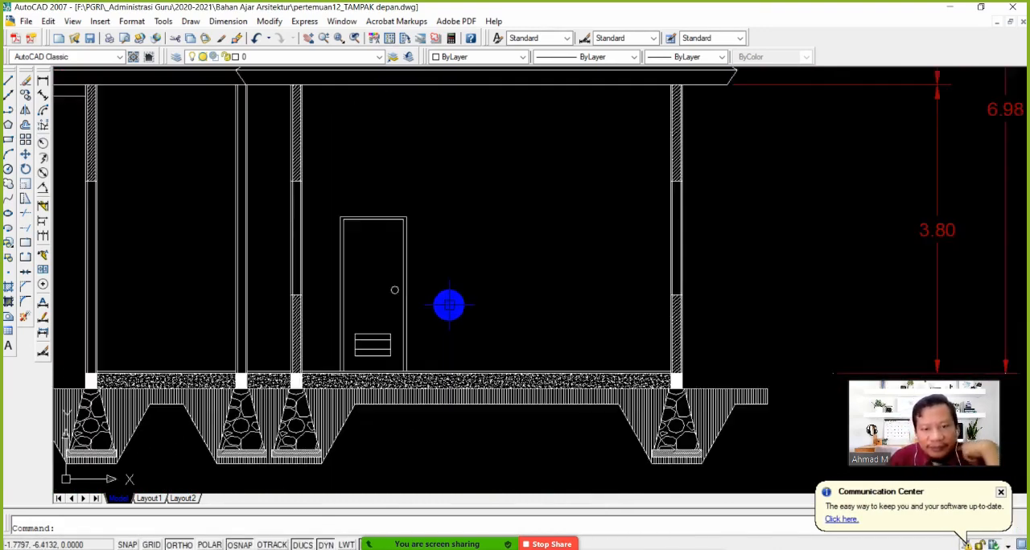
scroll(546, 289, "down", 2)
scroll(501, 292, "down", 1)
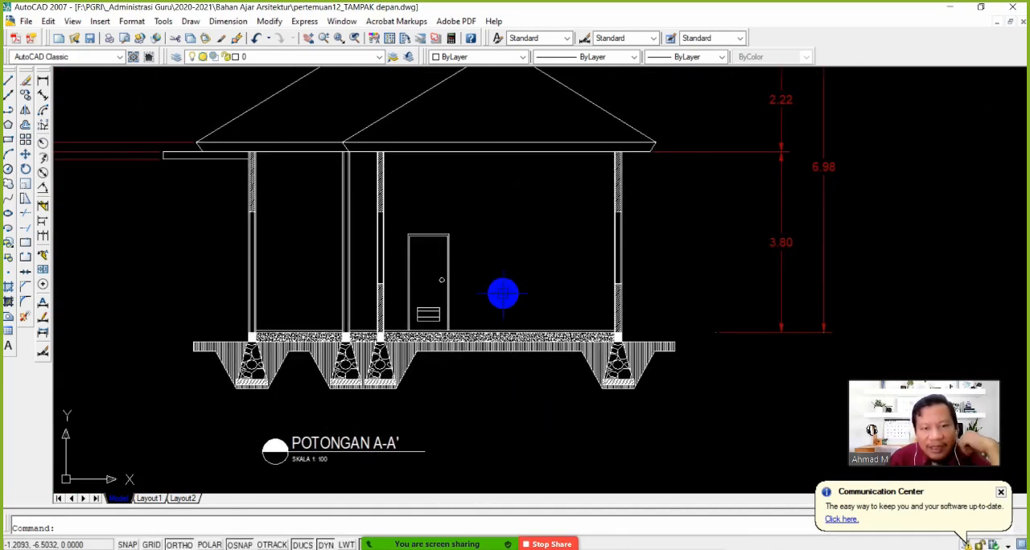
middle_click_drag(502, 292, 545, 321)
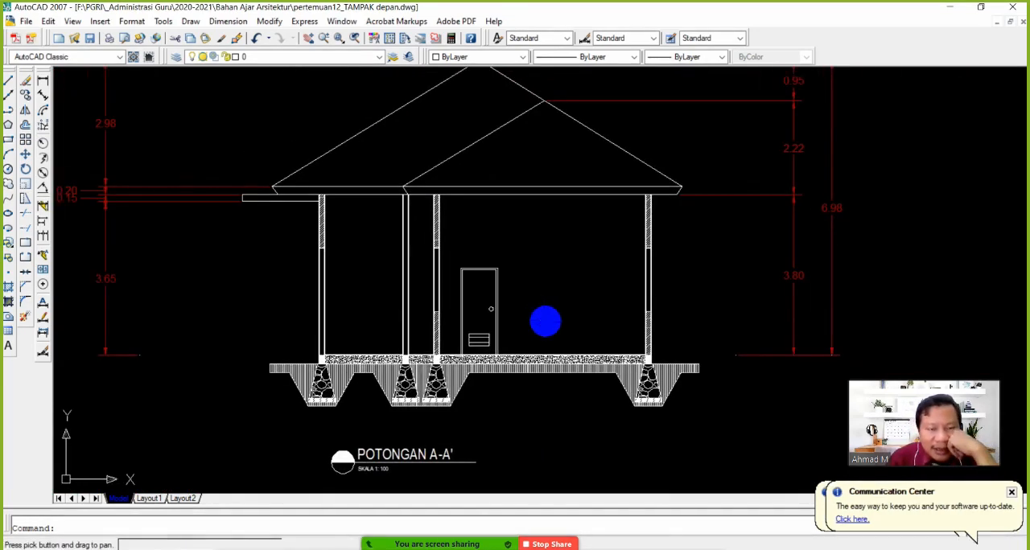
Copy the RUANG TAMU +0,00 label from the floor plan into the section, placing it just above the floor between the first two walls
left_click(25, 95)
scroll(483, 322, "down", 7)
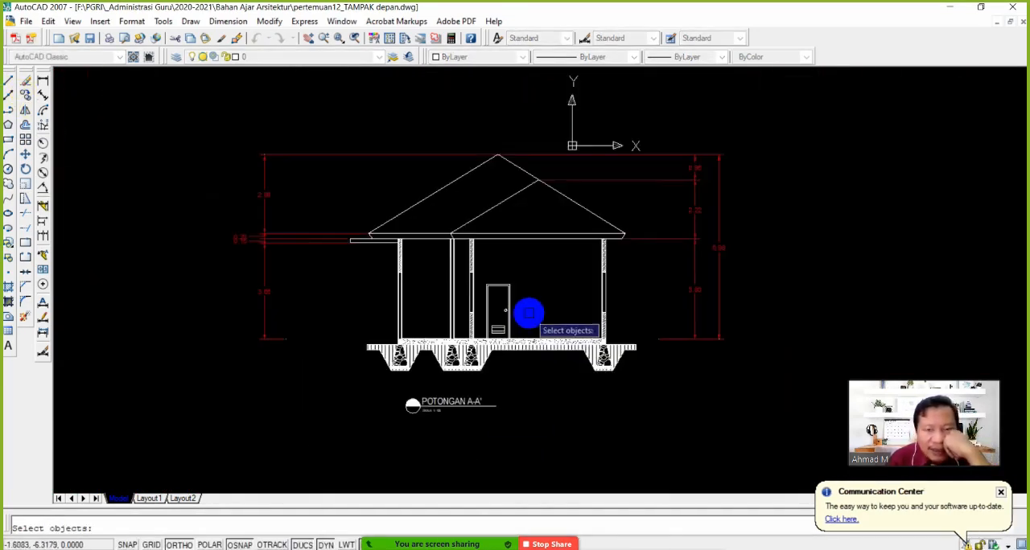
scroll(567, 312, "up", 8)
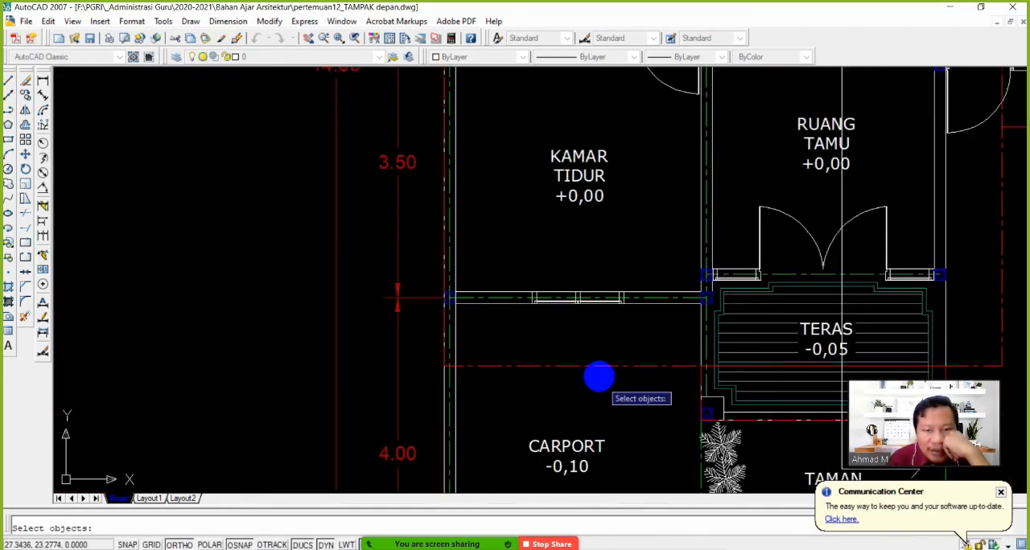
scroll(599, 375, "down", 2)
left_click(603, 292)
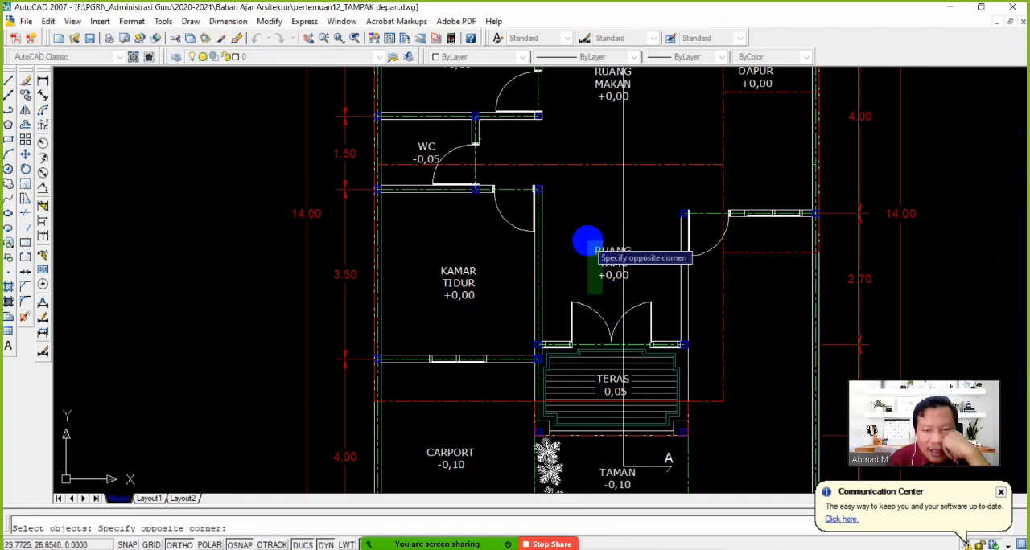
left_click(586, 240)
right_click(597, 256)
left_click(612, 262)
scroll(515, 322, "down", 7)
middle_click_drag(383, 395, 565, 216)
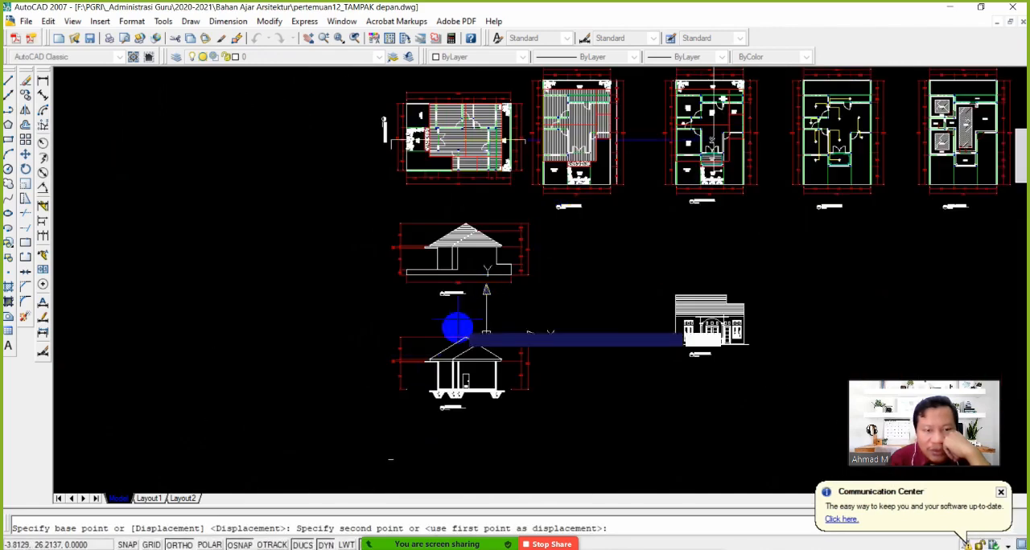
scroll(467, 386, "up", 8)
scroll(392, 345, "up", 2)
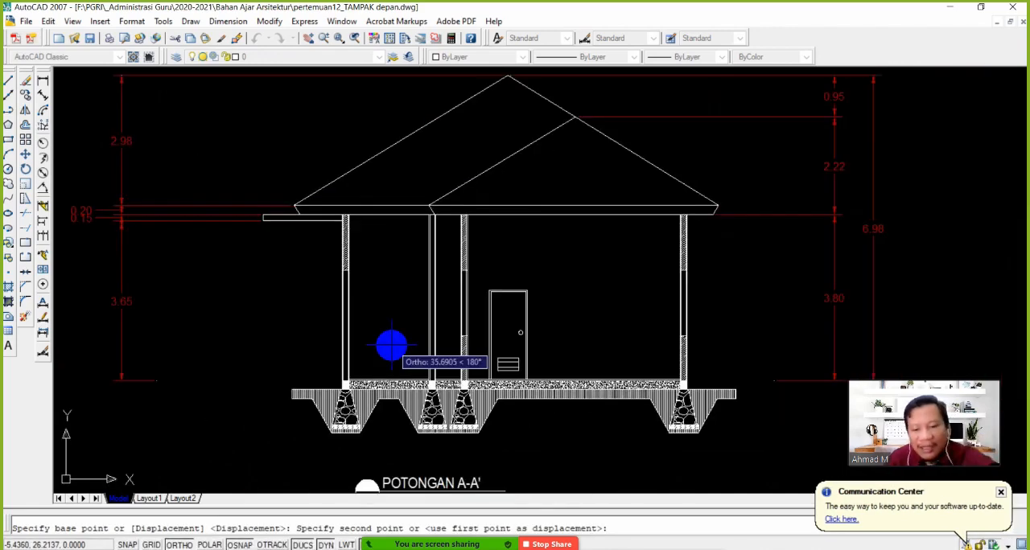
scroll(391, 346, "up", 4)
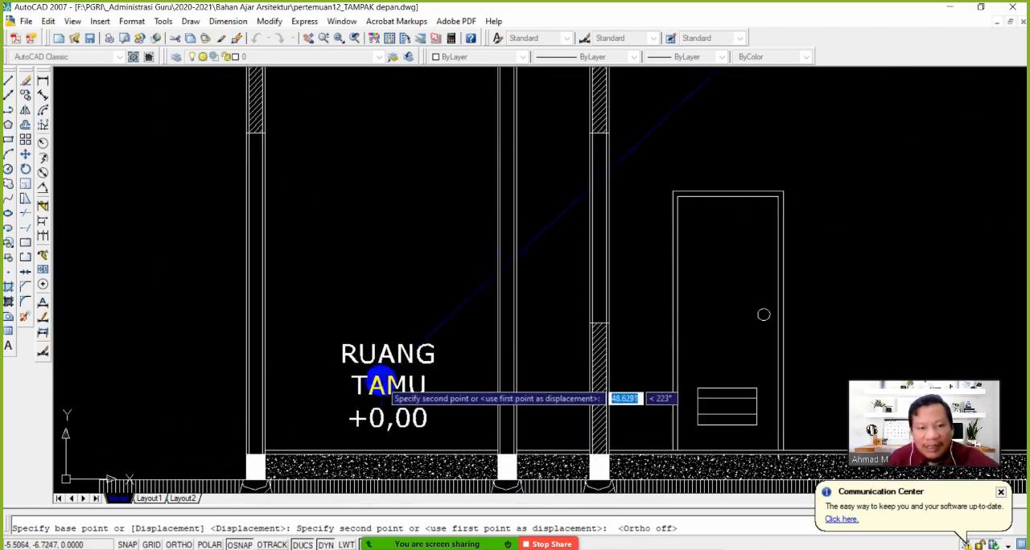
left_click(379, 361)
Copy the RUANG TAMU +0,00 label into the large room, just above the floor between the door and the last wall
scroll(403, 366, "down", 4)
middle_click_drag(424, 362, 299, 291)
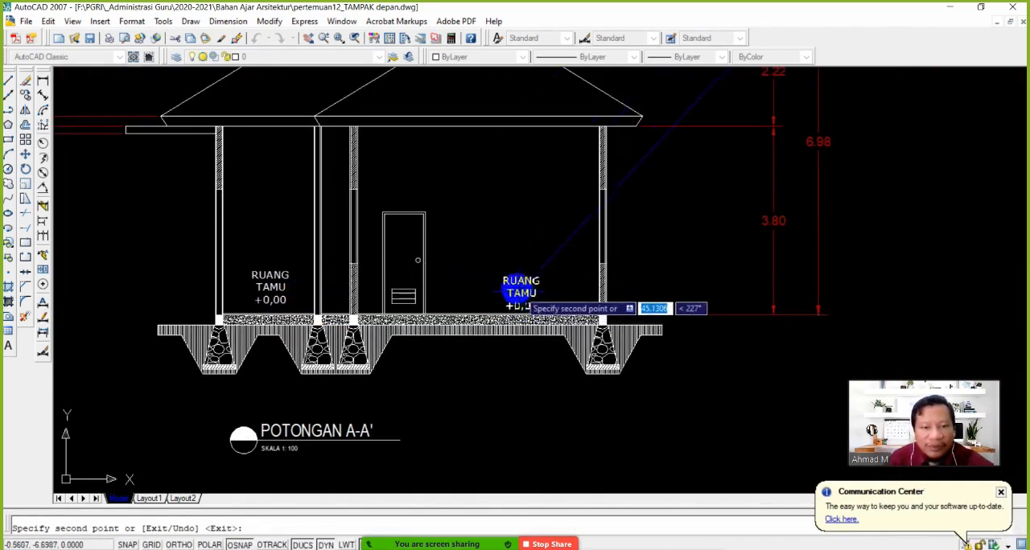
scroll(511, 286, "up", 2)
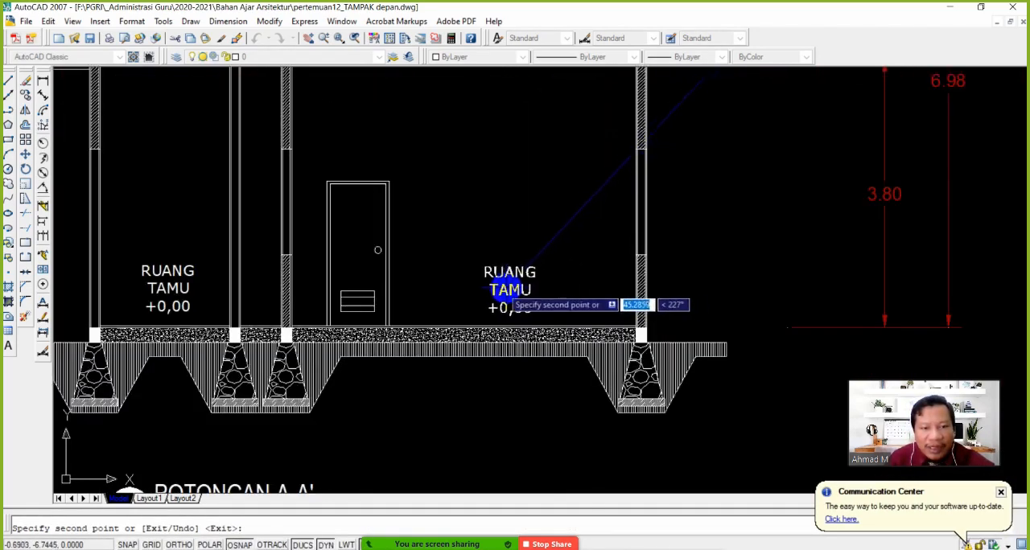
left_click(501, 290)
key("Escape")
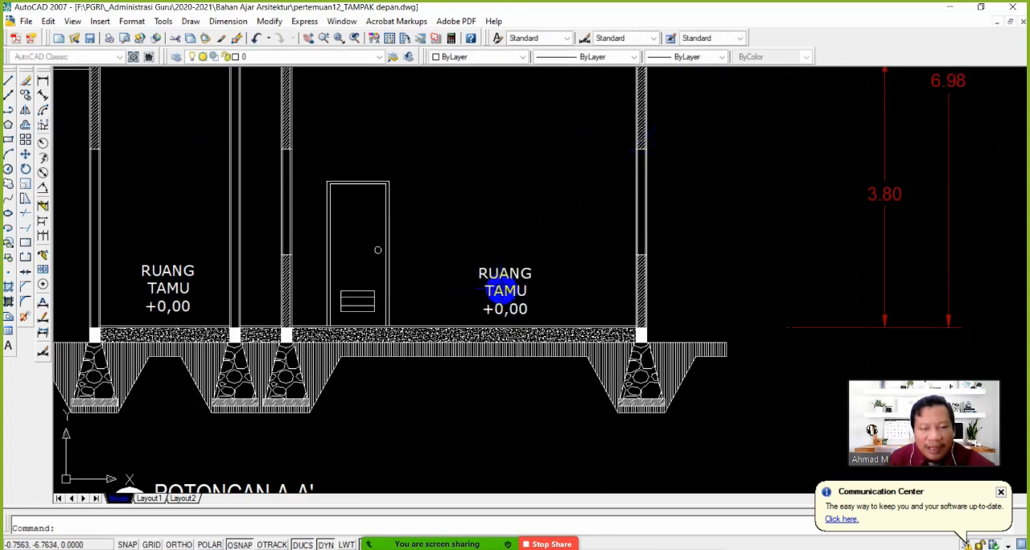
Check on the rotated floor plan which rooms the section cutting line passes through and compare with section A-A'
scroll(475, 239, "down", 6)
middle_click_drag(467, 183, 468, 420)
middle_click_drag(471, 131, 485, 283)
scroll(485, 281, "up", 6)
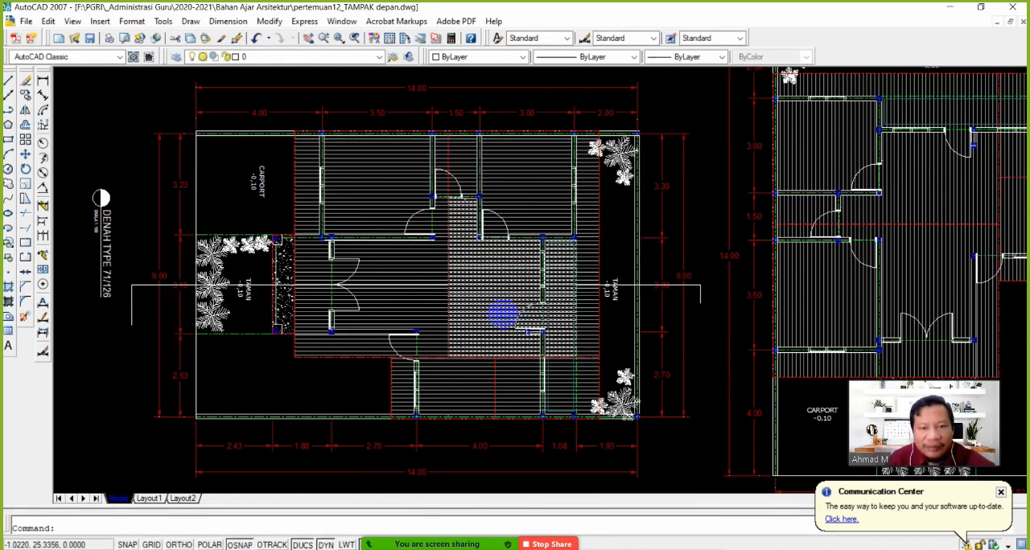
scroll(507, 322, "down", 5)
middle_click_drag(519, 410, 501, 359)
scroll(496, 291, "up", 7)
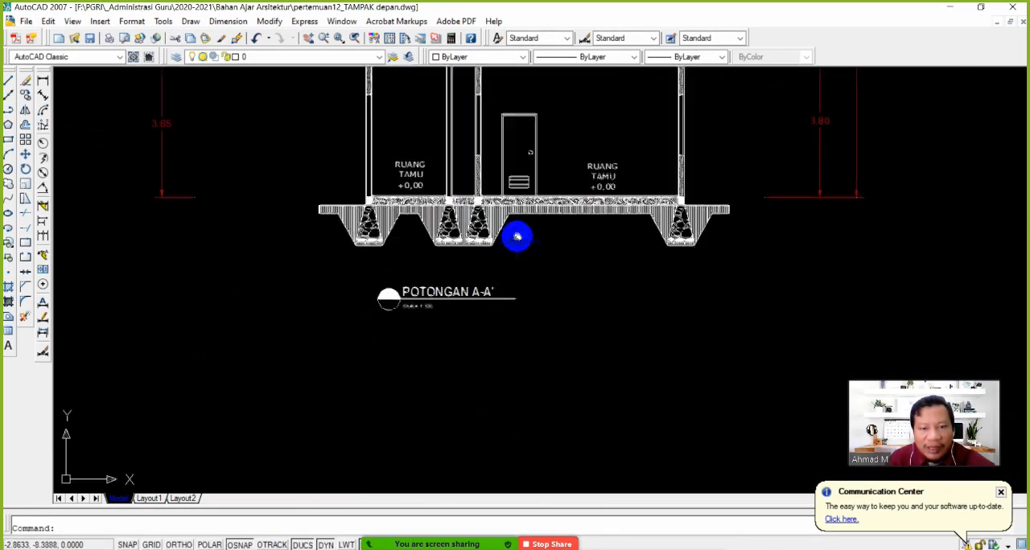
Inspect section A-A' from the foundations to the roof to see where the ceiling is still missing
middle_click_drag(517, 237, 458, 406)
scroll(519, 347, "up", 2)
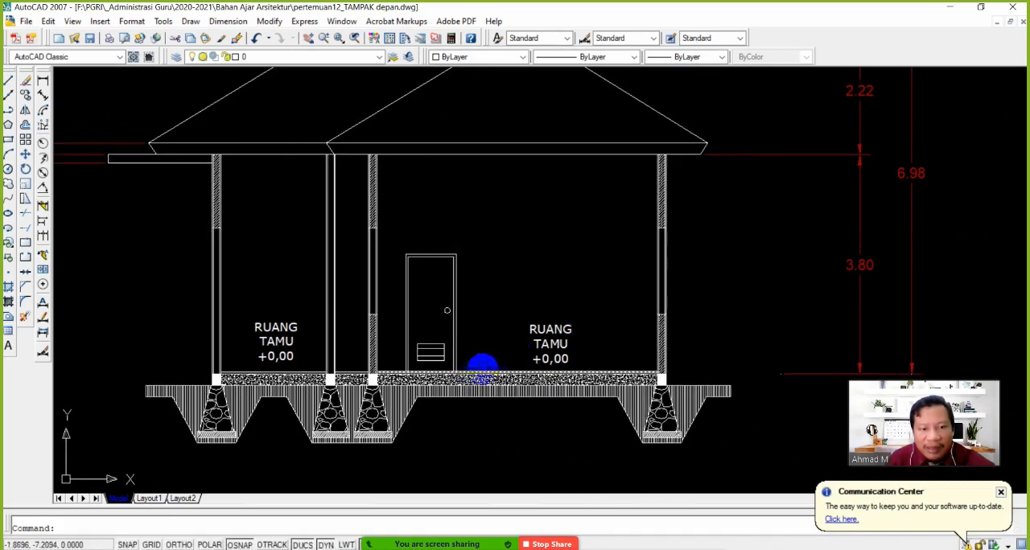
middle_click_drag(535, 394, 490, 405)
middle_click_drag(355, 323, 437, 273)
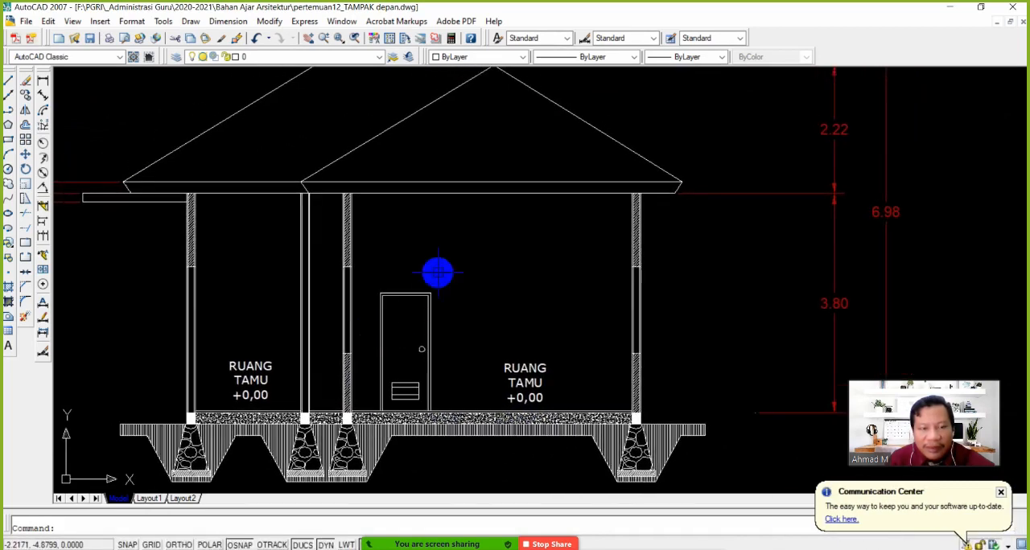
scroll(436, 313, "down", 3)
scroll(480, 343, "up", 3)
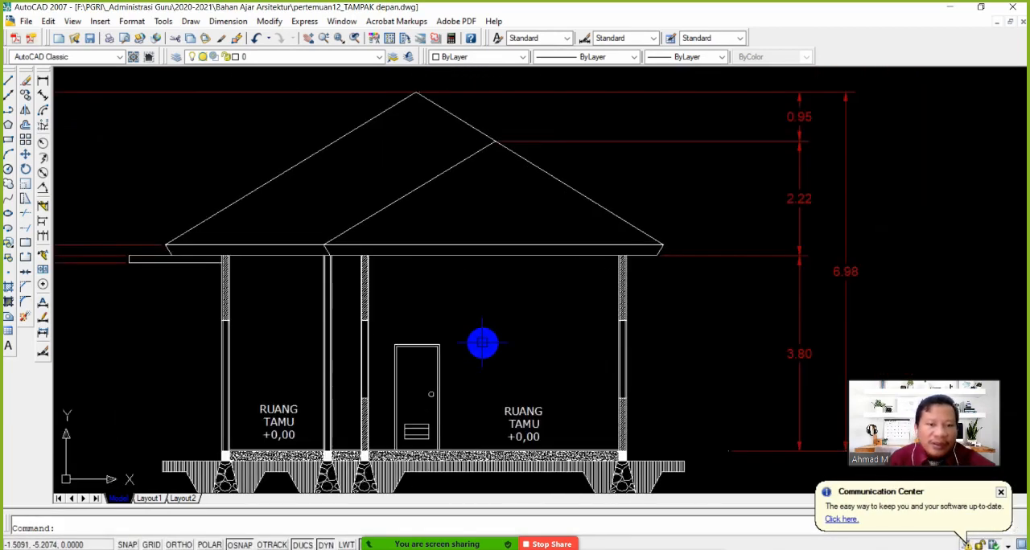
middle_click_drag(514, 384, 540, 348)
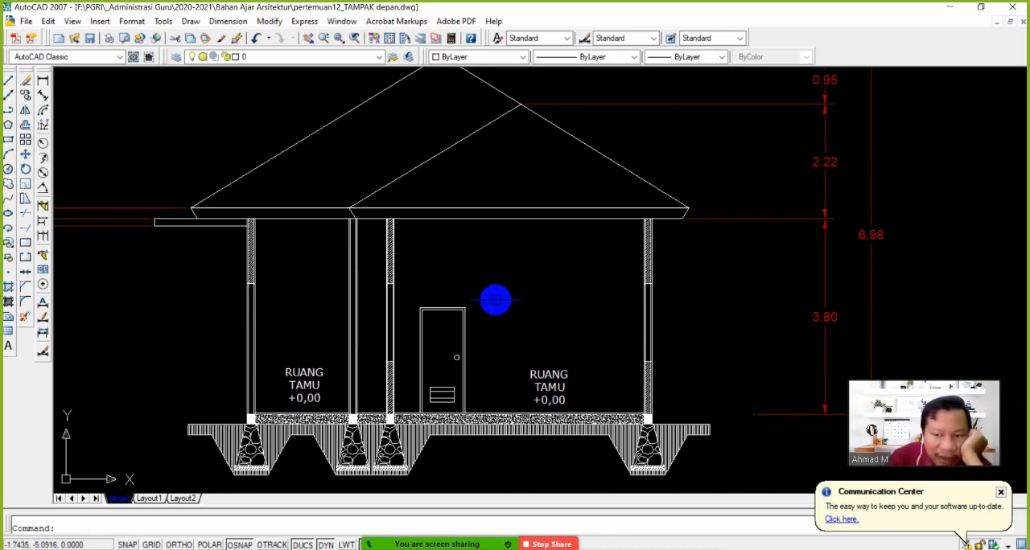
scroll(508, 269, "down", 4)
mouse_move(495, 218)
middle_mouse_down()
mouse_move(493, 383)
mouse_move(499, 297)
middle_mouse_up()
scroll(499, 297, "up", 4)
scroll(393, 349, "down", 3)
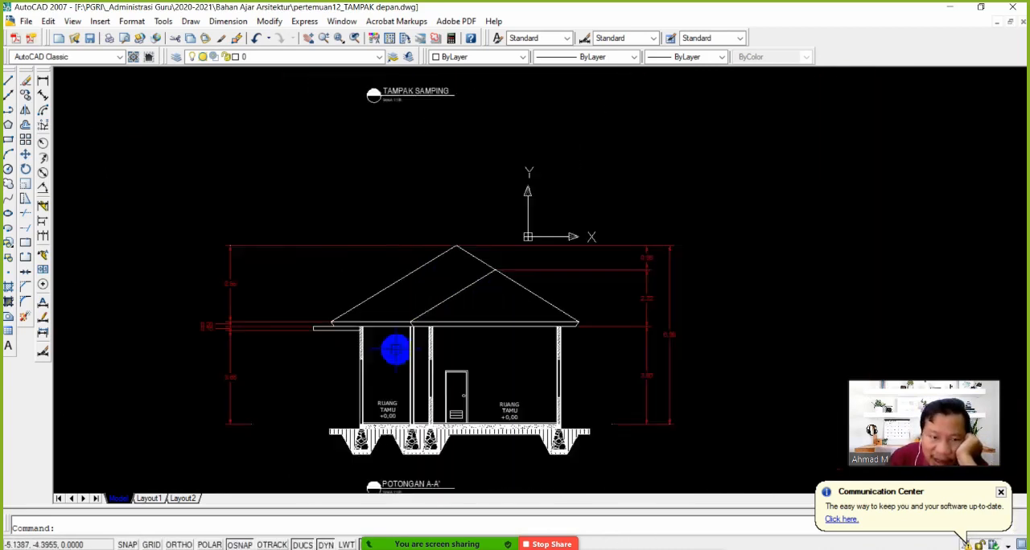
scroll(458, 324, "up", 5)
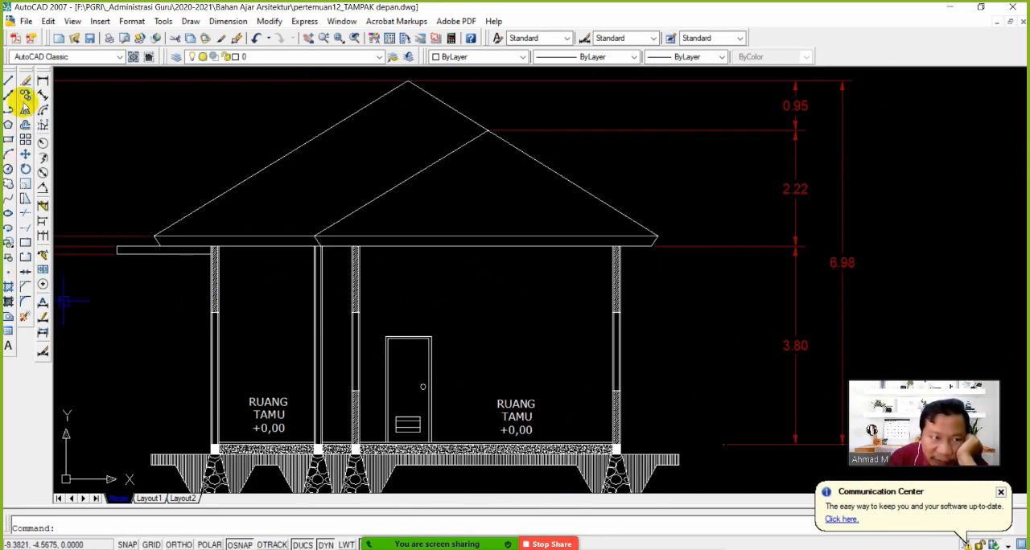
Try copying the roof's lower eaves line 0.3 units straight down as a ceiling line
left_click(25, 100)
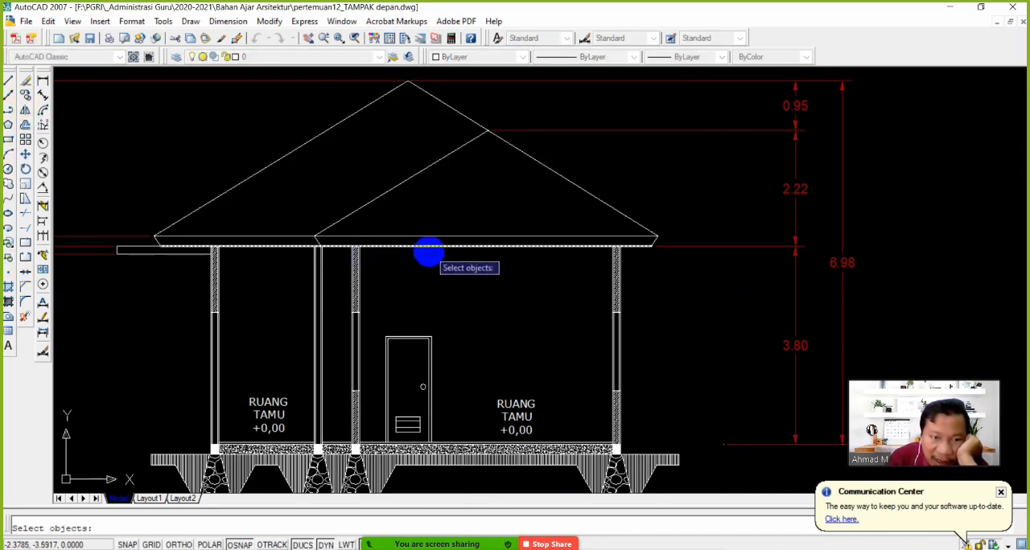
left_click(428, 251)
key("Return")
left_click(473, 285)
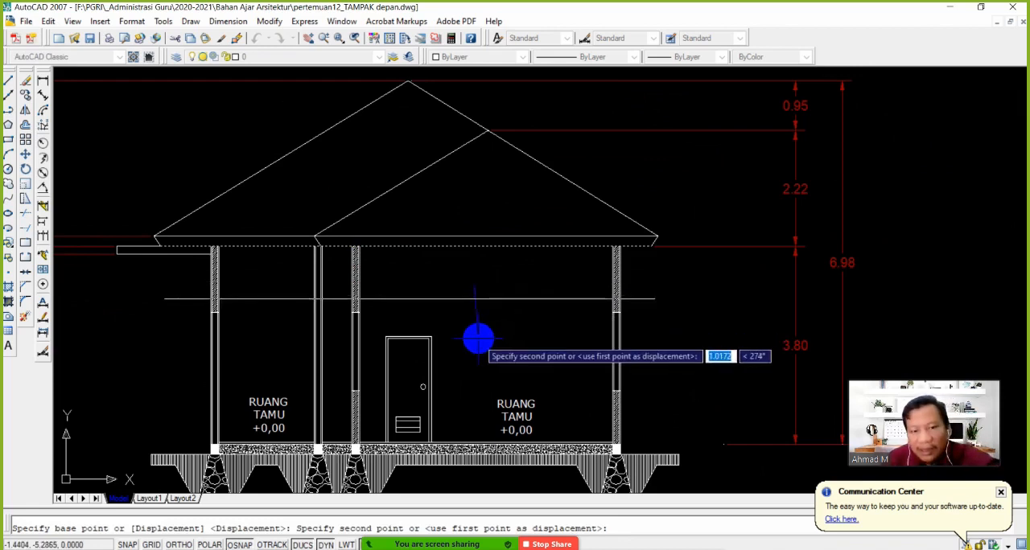
key("F8")
type("0.")
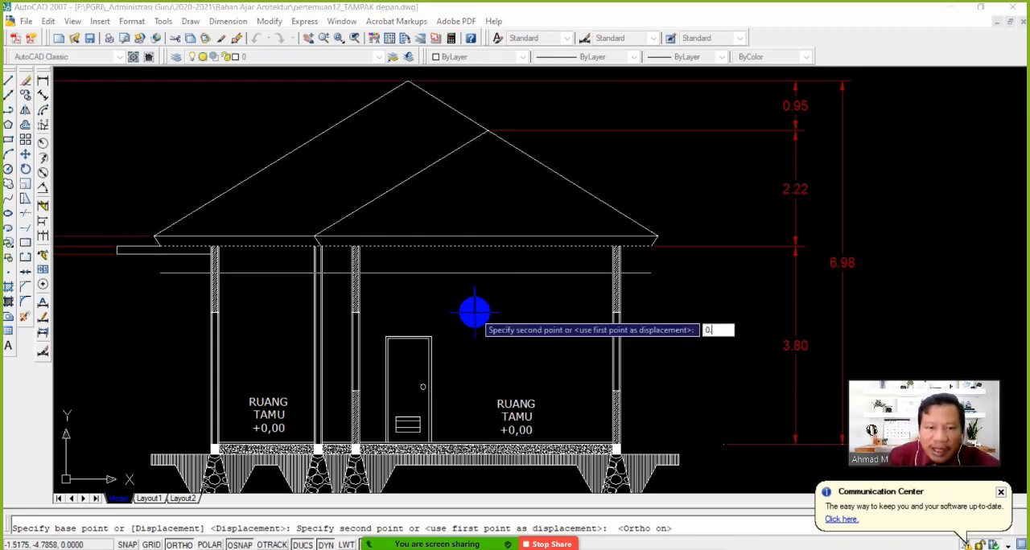
type("3")
key("Return")
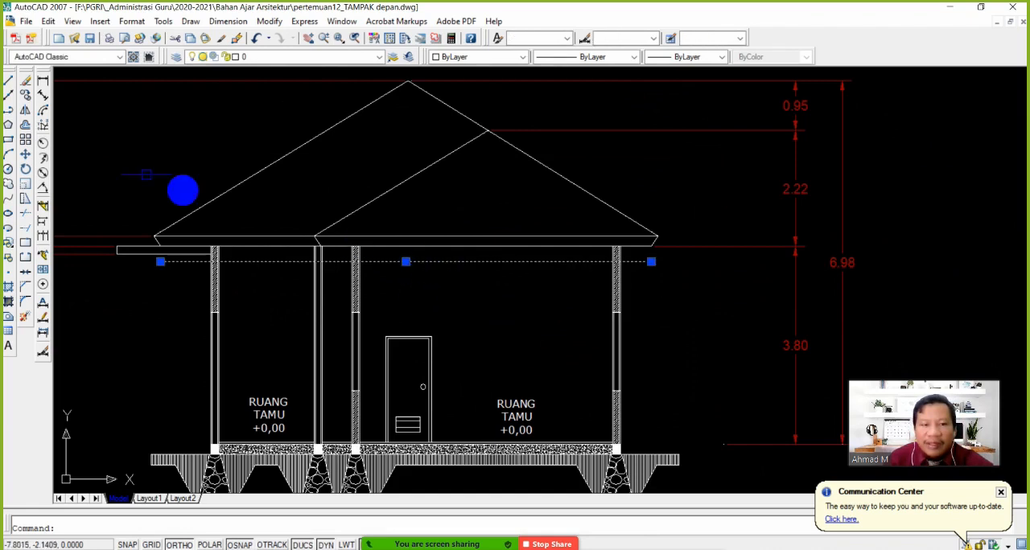
left_click(25, 81)
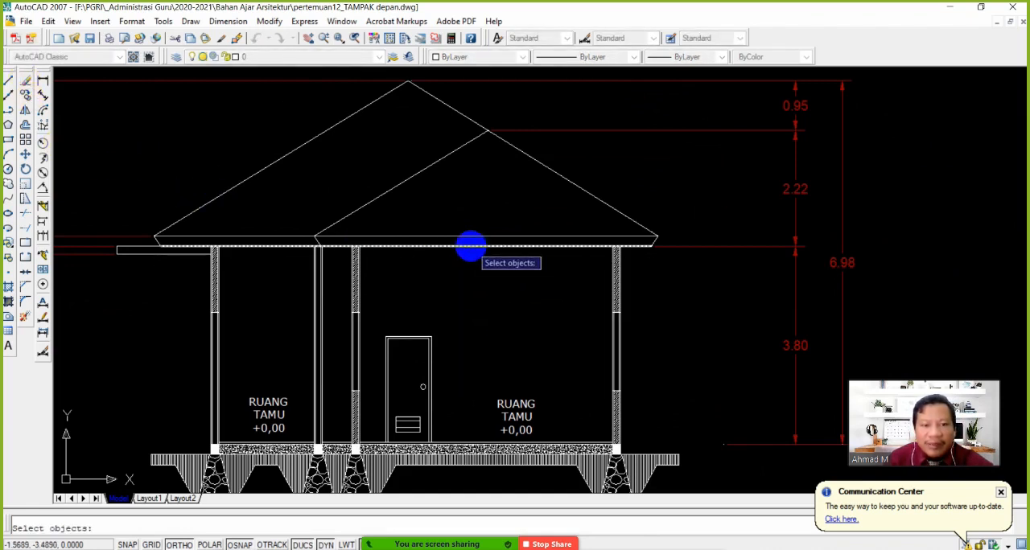
Copy the roof's lower eaves line 0.4 units straight down to form the ceiling line
left_click(464, 277)
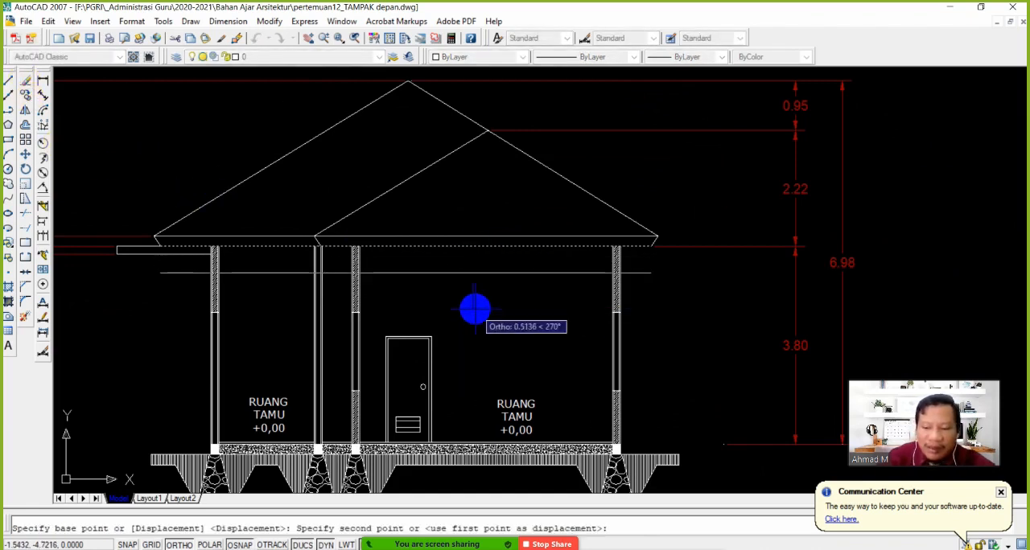
type("0.4")
key("Return")
key("Return")
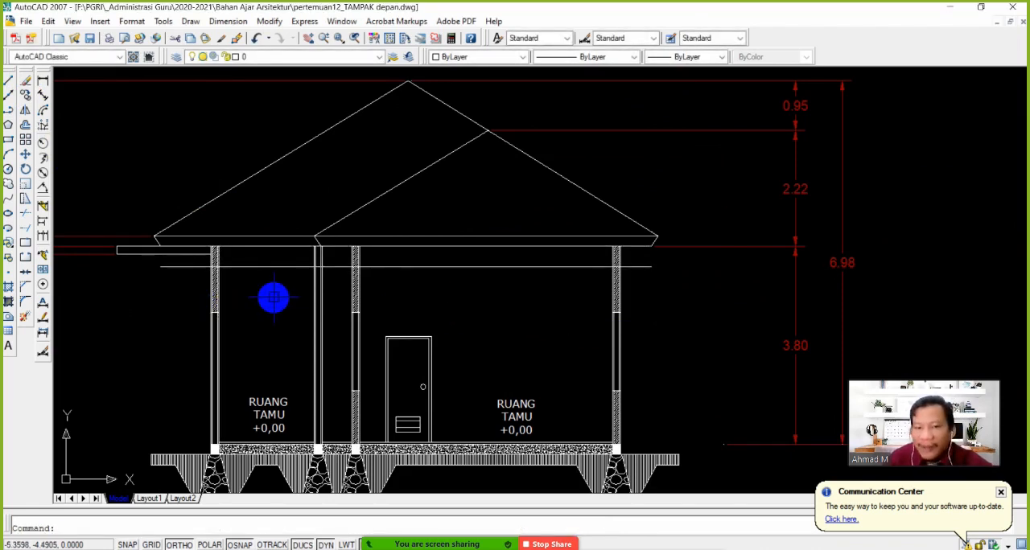
Trim the end of the ceiling line that extends outward past the inner face of the first hatched wall
type("tr")
key("Return")
scroll(230, 297, "up", 3)
scroll(206, 244, "up", 3)
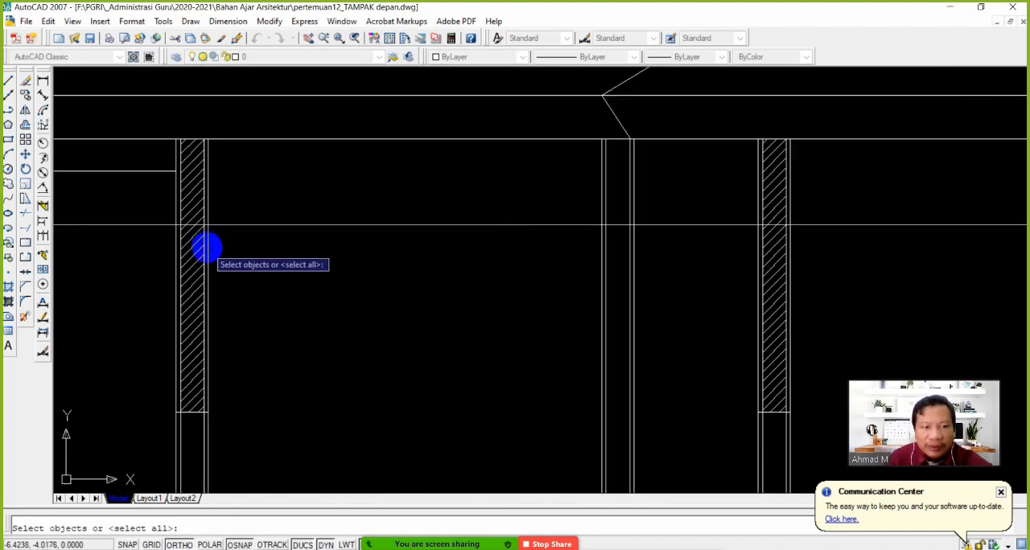
left_click(208, 243)
key("Return")
left_click(152, 227)
Trim the opposite end of the ceiling line back to the room-side face of the last hatched wall
scroll(190, 252, "down", 4)
middle_click_drag(844, 295, 717, 324)
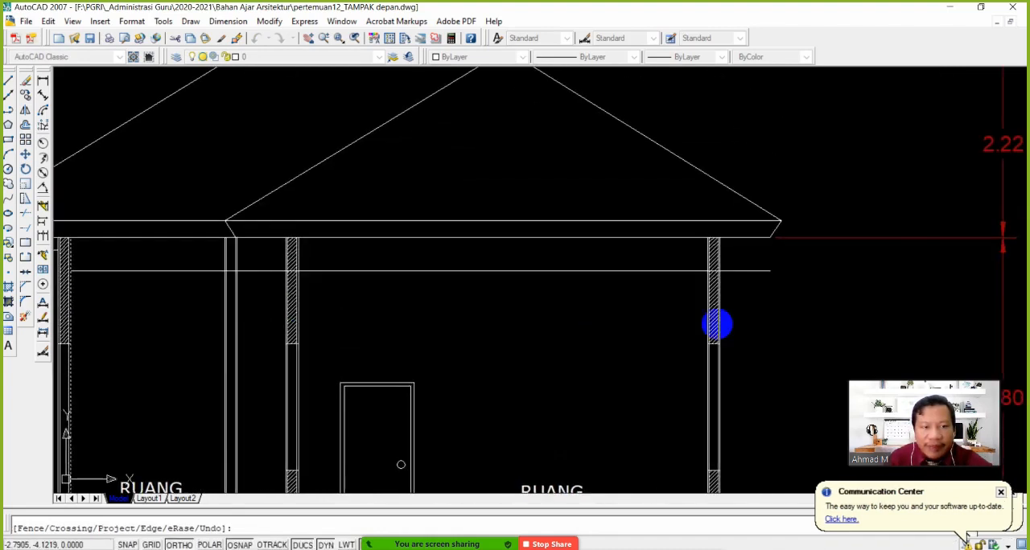
scroll(699, 304, "up", 3)
key("Return")
key("Return")
left_click(718, 266)
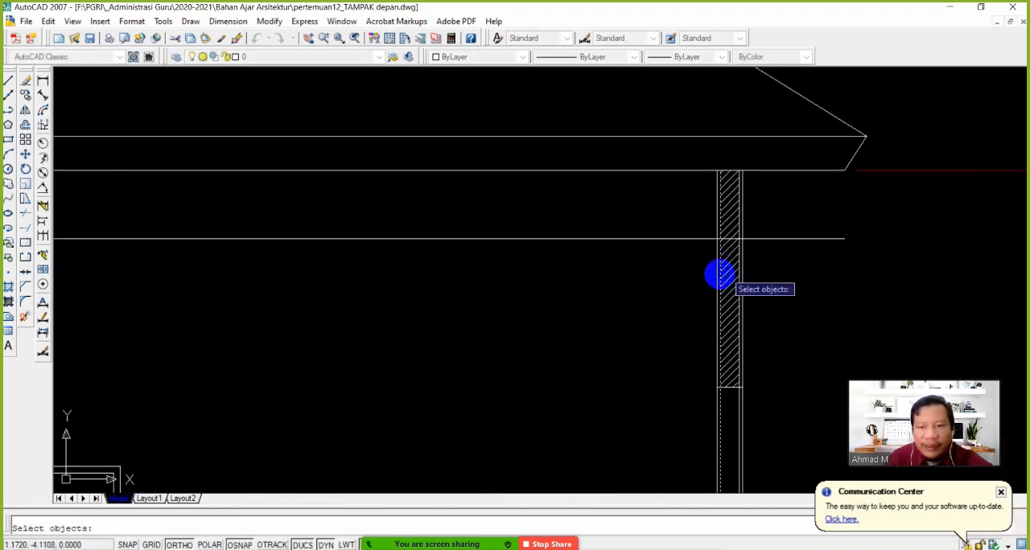
key("Escape")
key("Return")
left_click(715, 256)
key("Return")
left_click(785, 239)
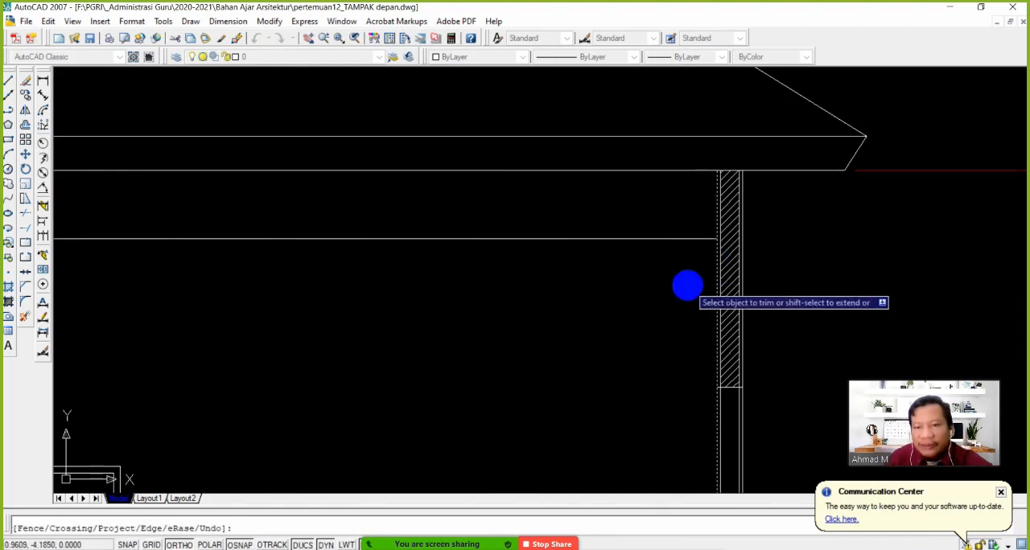
scroll(612, 302, "down", 4)
scroll(559, 307, "up", 3)
key("Escape")
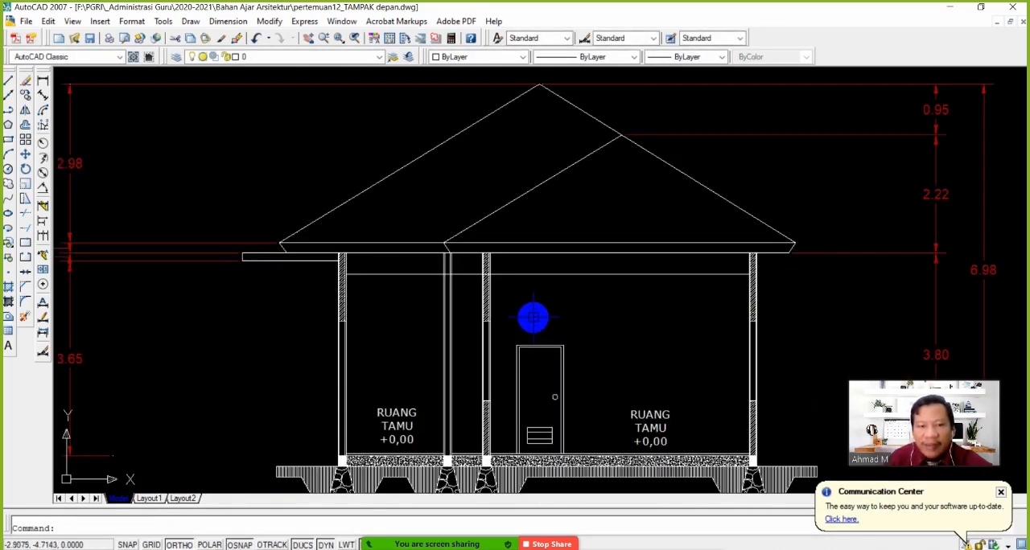
Trim away the piece of the ceiling line that crosses the unhatched second wall
scroll(451, 279, "up", 3)
key("Return")
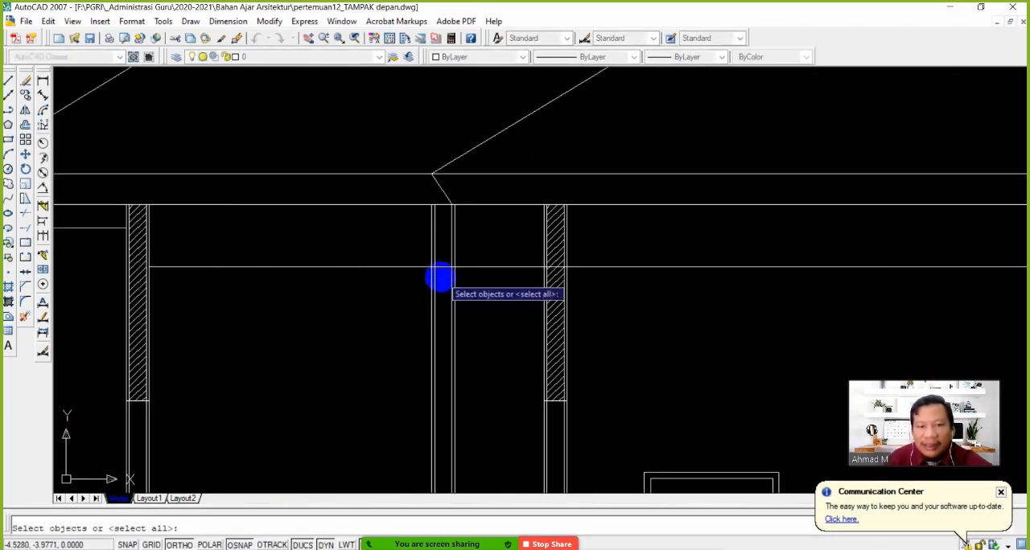
key("Return")
scroll(447, 290, "down", 2)
scroll(453, 308, "up", 5)
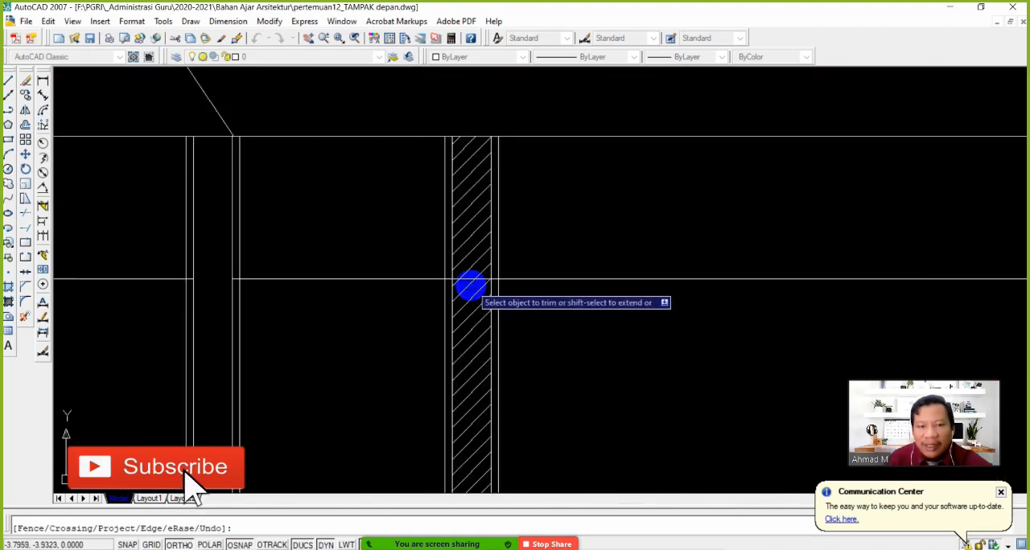
Trim away the piece of the ceiling line that runs through the hatching of the third wall
key("Return")
key("Return")
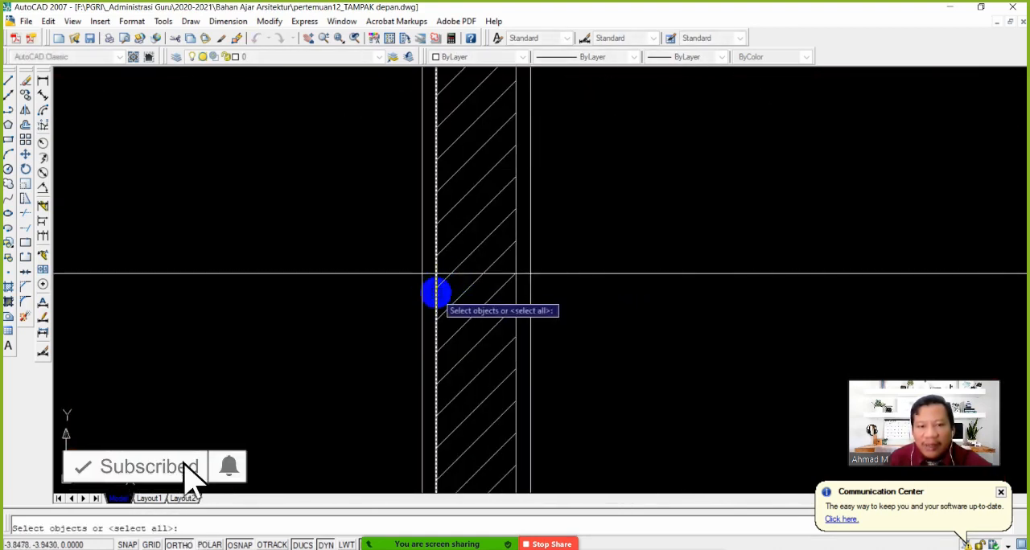
left_click(436, 292)
key("Return")
left_click(499, 272)
key("Return")
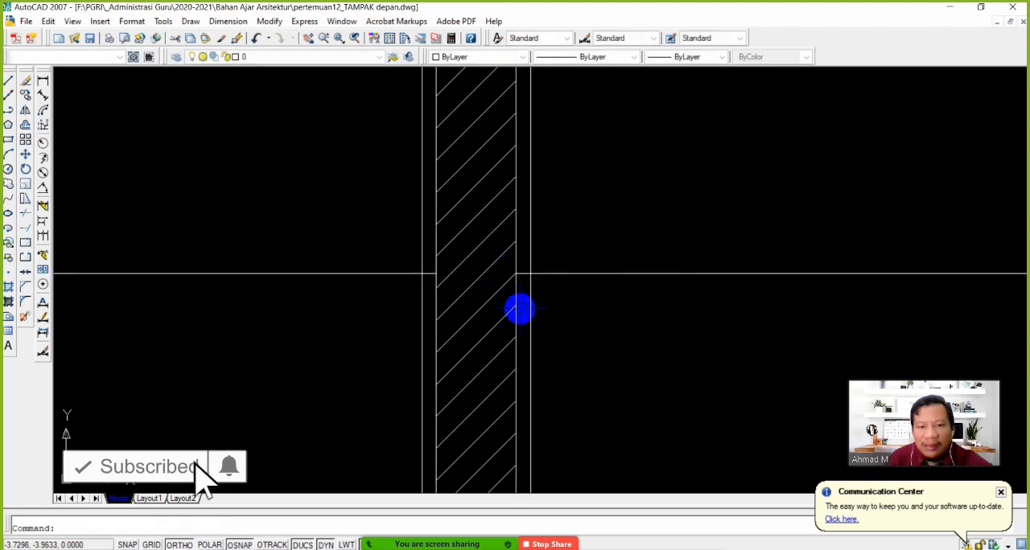
Examine the trimmed ceiling line across all the rooms of section A-A'
scroll(542, 309, "down", 5)
middle_click_drag(660, 329, 538, 331)
scroll(716, 339, "down", 3)
middle_click_drag(696, 338, 462, 323)
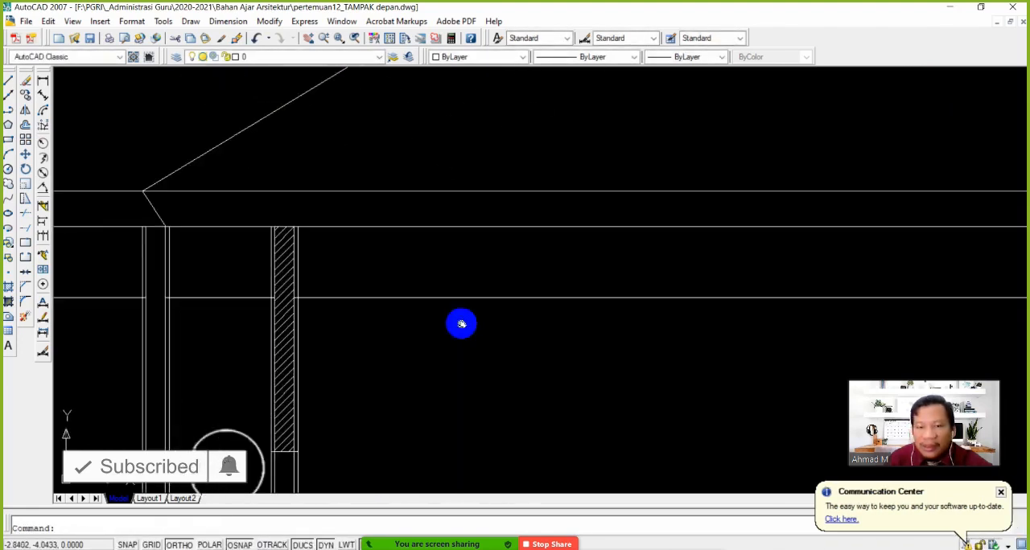
scroll(777, 322, "down", 8)
middle_click_drag(779, 342, 689, 293)
scroll(665, 295, "up", 2)
middle_click_drag(654, 330, 568, 291)
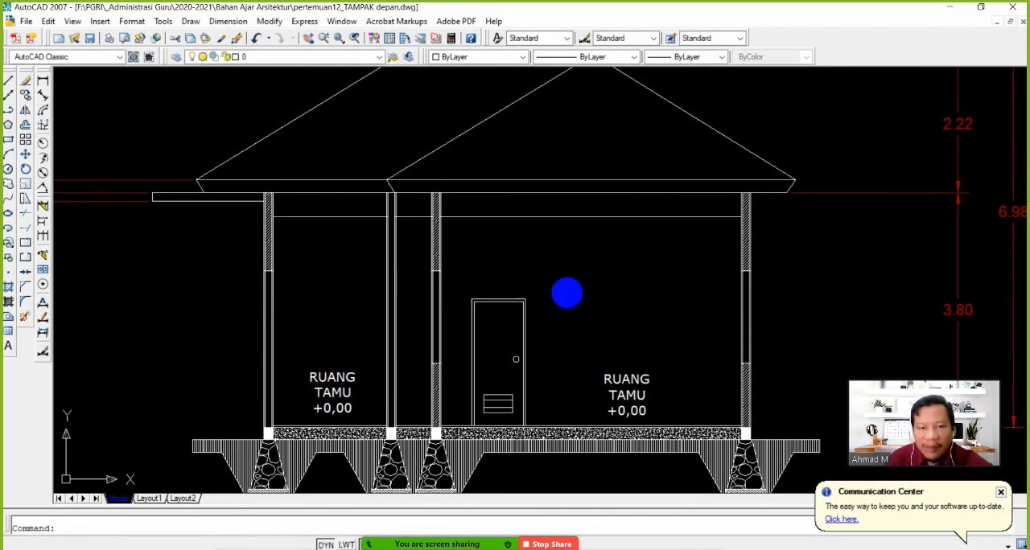
middle_click_drag(581, 254, 590, 273)
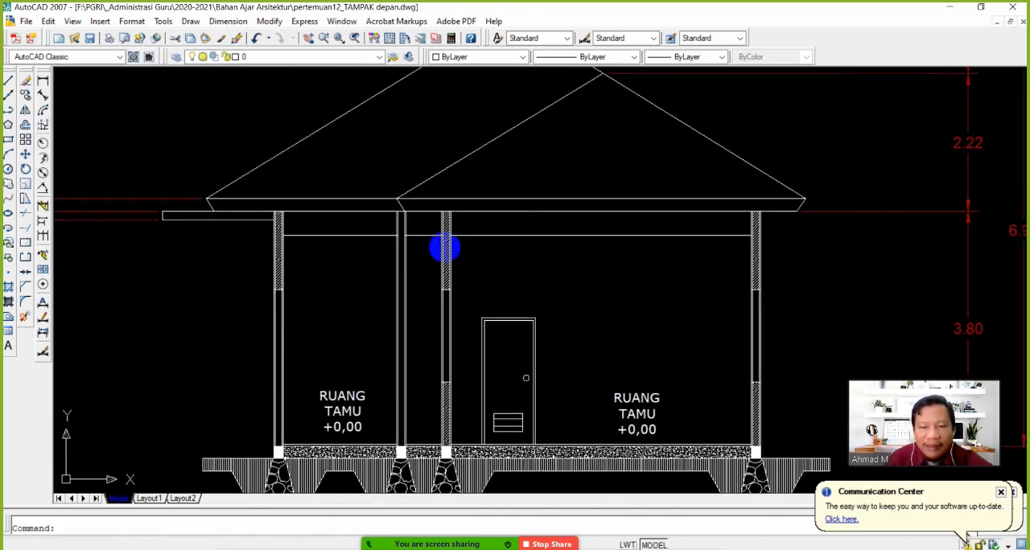
Copy the large room's RUANG TAMU +0,00 label straight up to just below the ceiling line
left_click(25, 91)
left_click(636, 413)
key("Return")
left_click(637, 416)
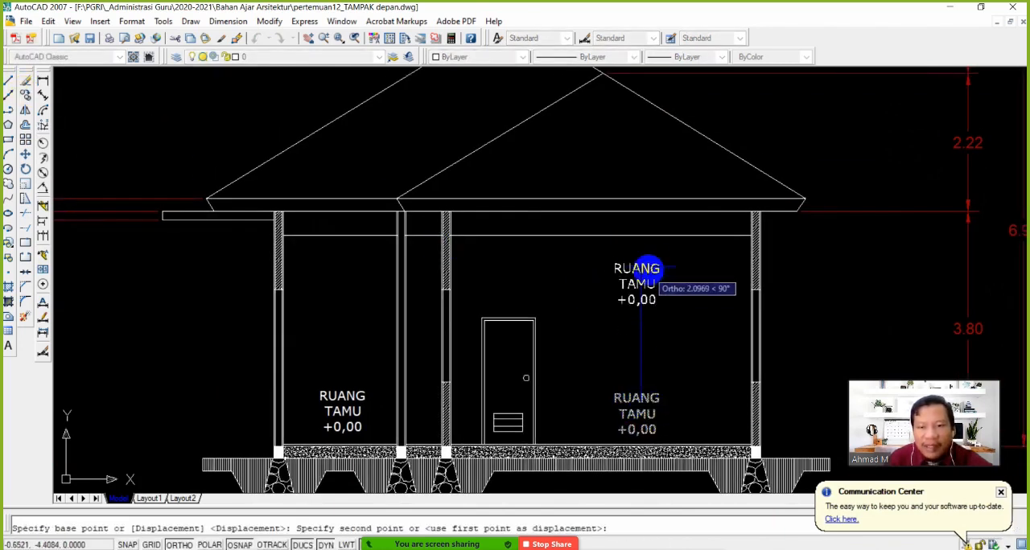
left_click(648, 276)
key("Return")
Replace the text of the copied label under the ceiling line with PLAFON and a + on the second line
left_click(648, 263)
scroll(642, 262, "up", 3)
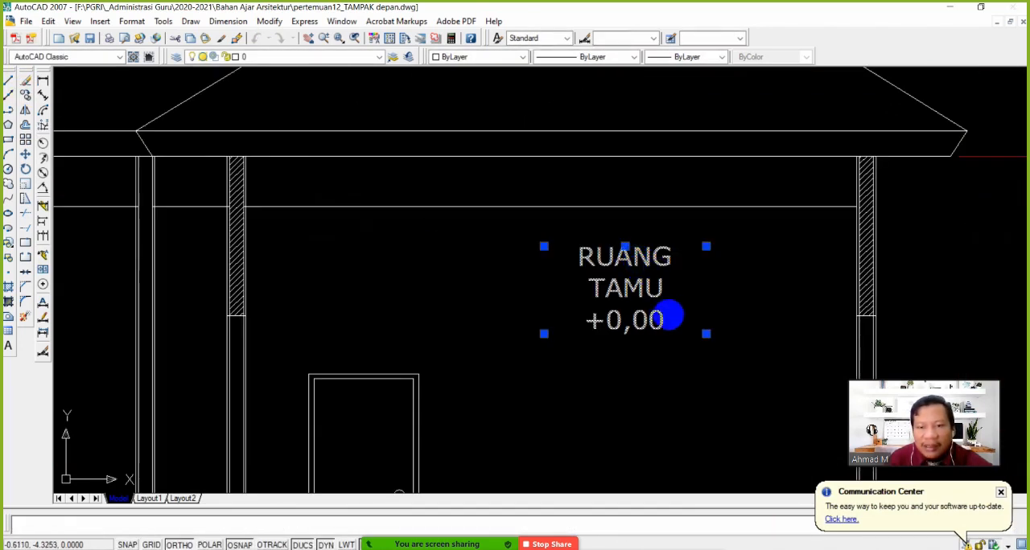
double_click(661, 325)
left_click_drag(673, 322, 552, 242)
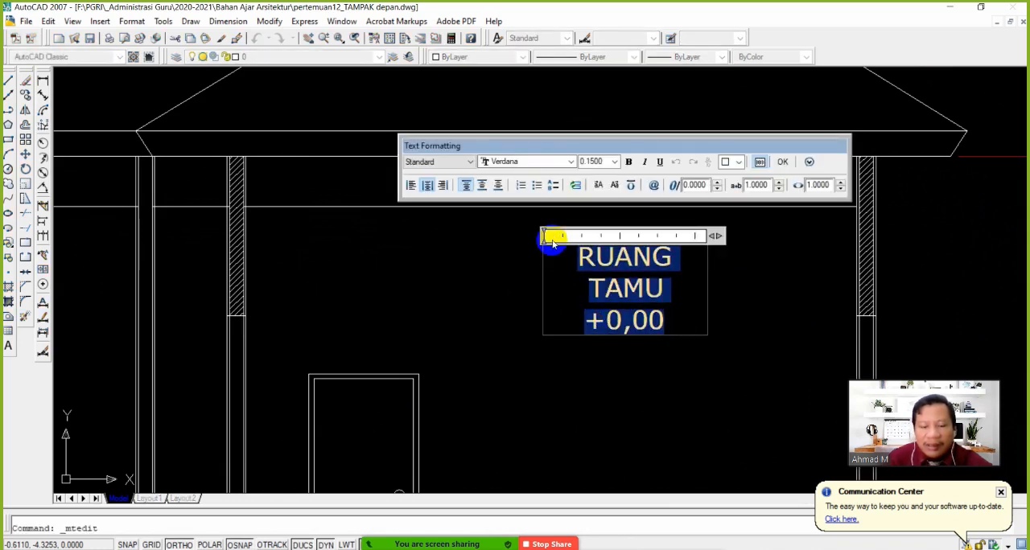
type("plaf")
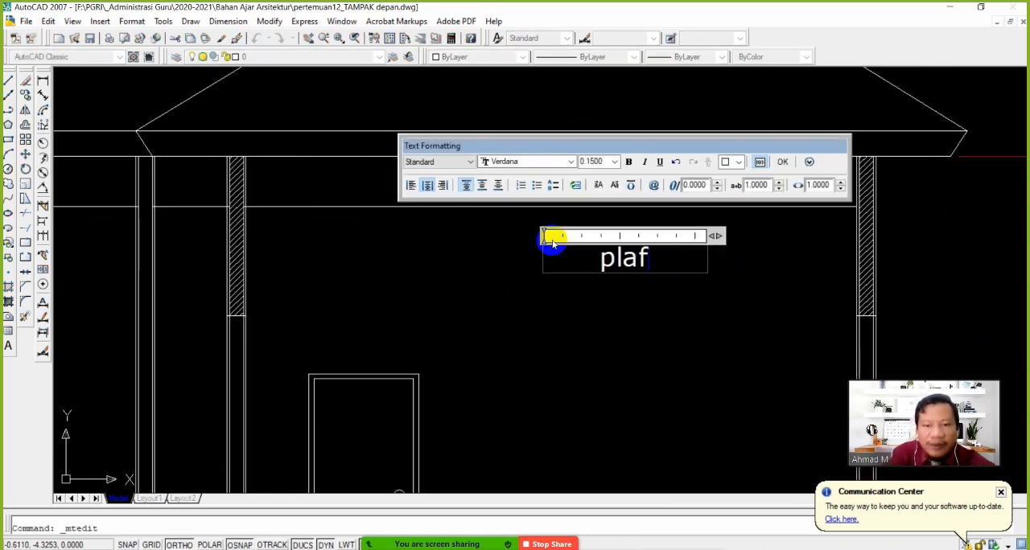
type("FON")
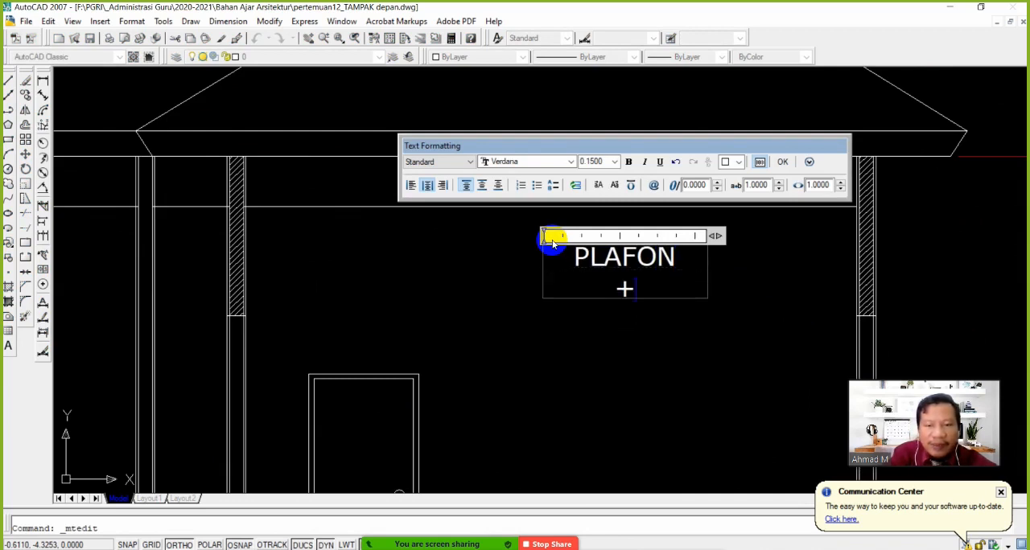
left_click(780, 164)
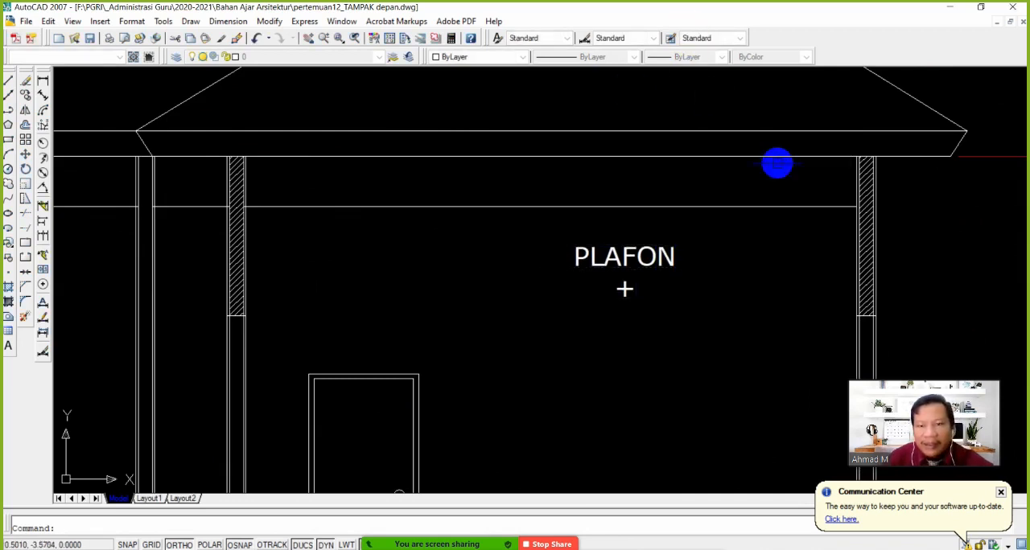
Dimension the height from the large room's floor to the ceiling line, placing the dimension outside the outer wall
scroll(646, 306, "down", 2)
middle_click_drag(646, 306, 556, 249)
middle_click_drag(555, 356, 534, 373)
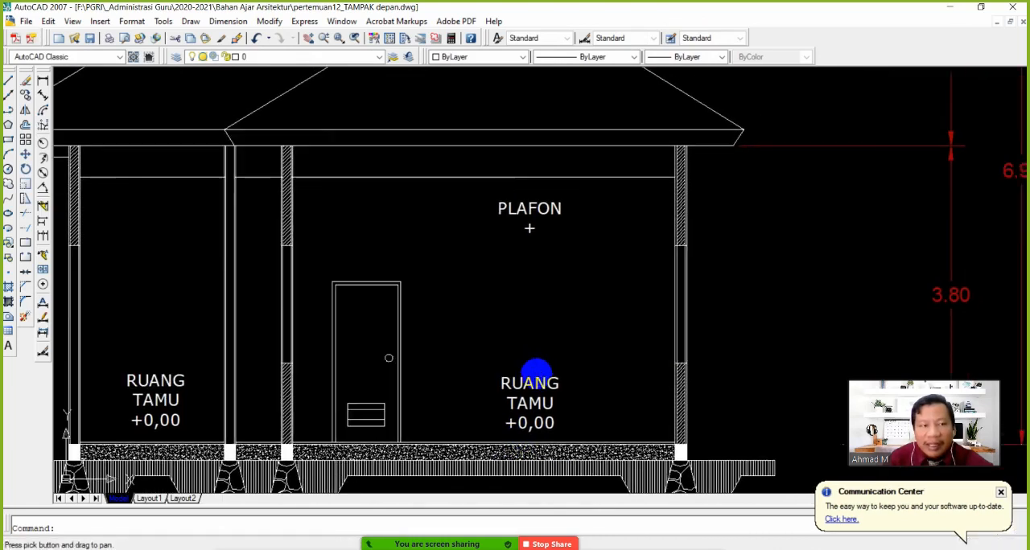
left_click(44, 86)
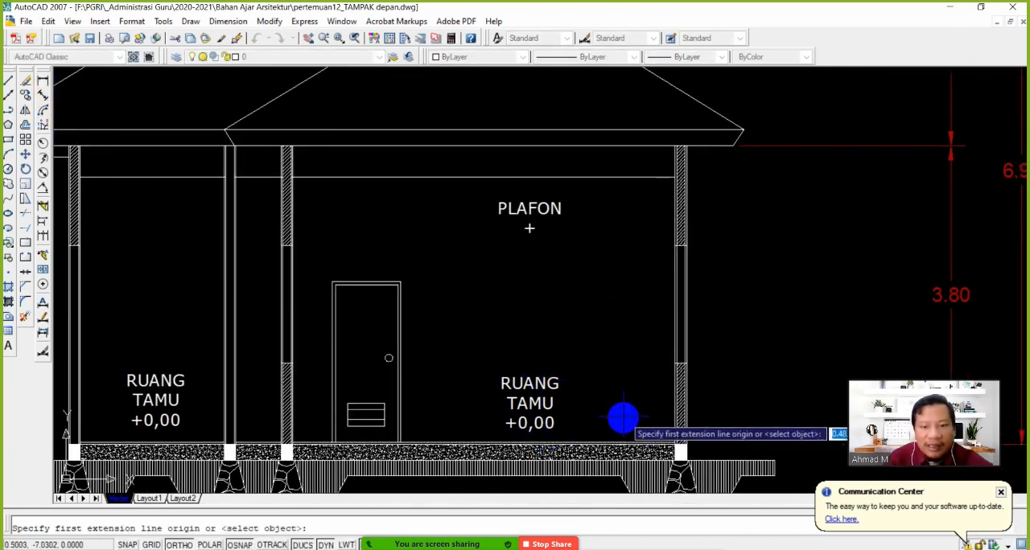
left_click(656, 438)
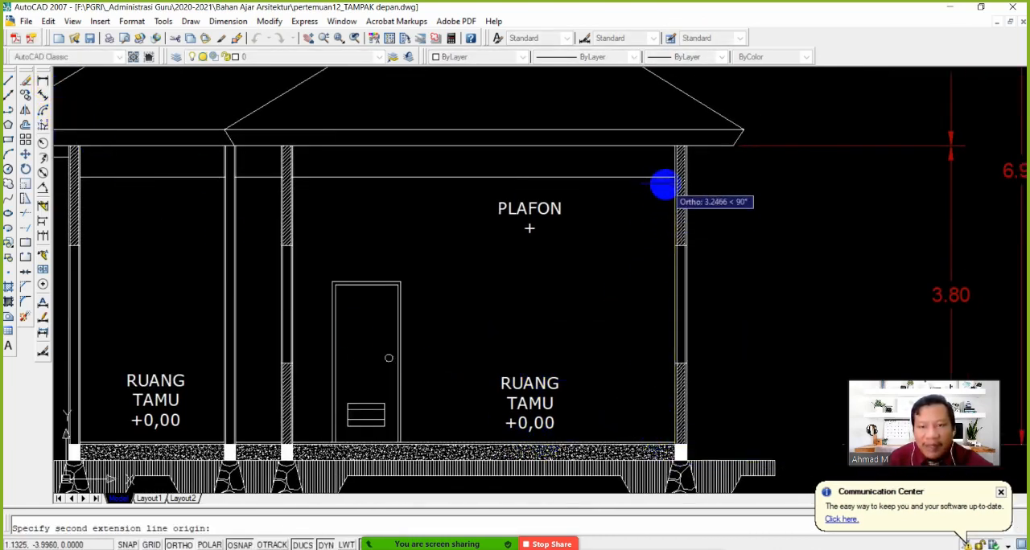
left_click(667, 177)
left_click(788, 303)
Complete the PLAFON label's level as +3.37
scroll(788, 313, "up", 2)
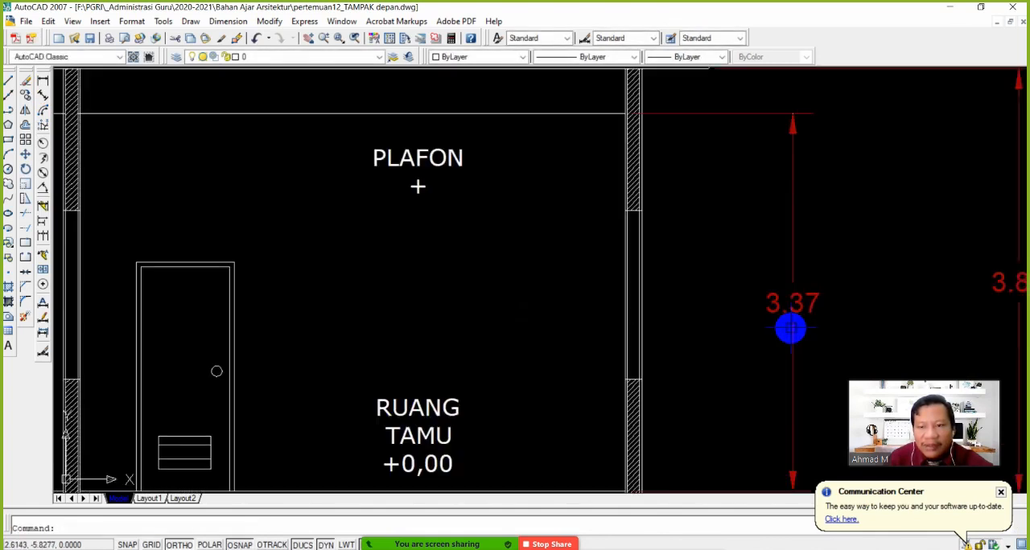
scroll(791, 326, "down", 3)
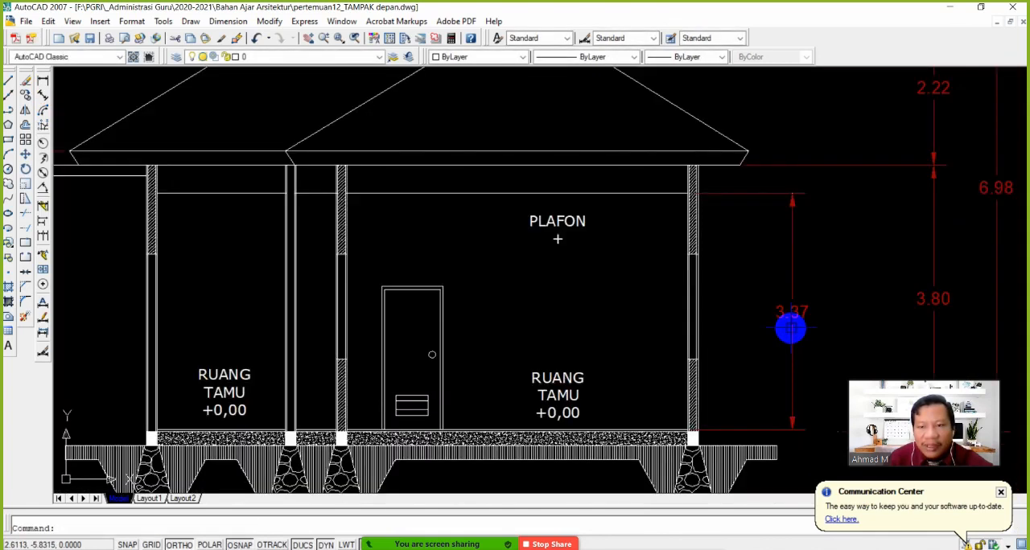
double_click(557, 239)
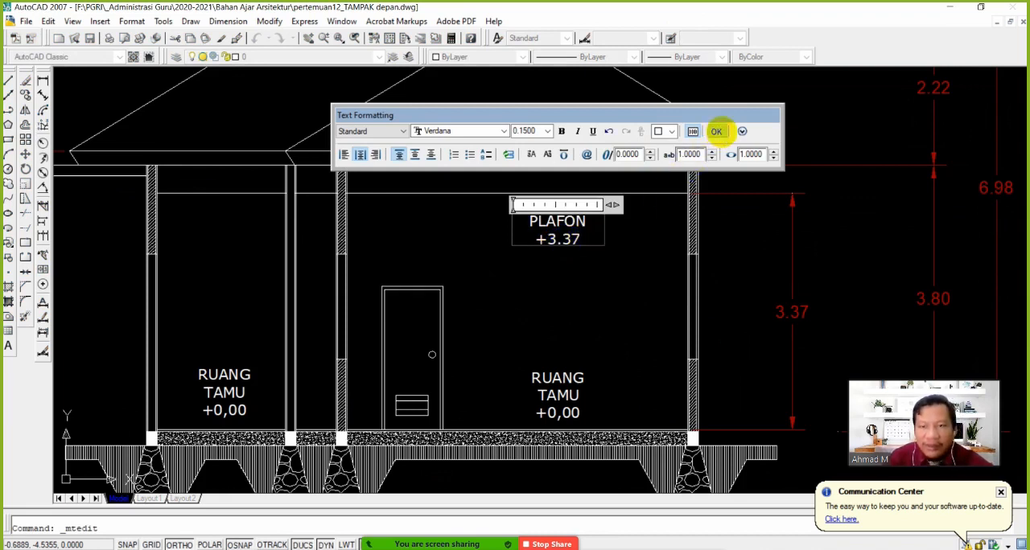
left_click(716, 131)
Move the PLAFON +3.37 label slightly straight up, closer to the ceiling line
left_click(25, 152)
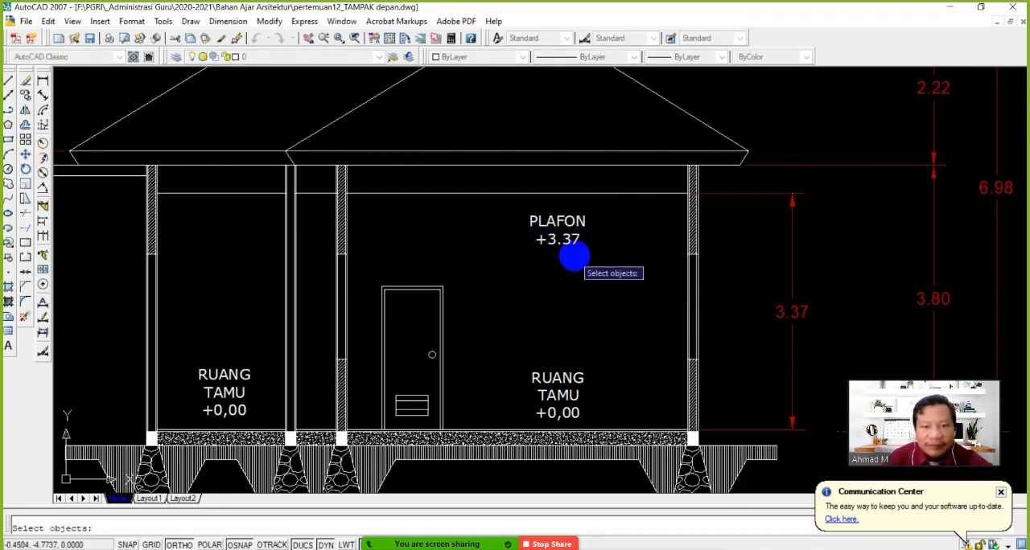
left_click(575, 256)
left_click(549, 221)
right_click(549, 229)
left_click(551, 279)
left_click(552, 268)
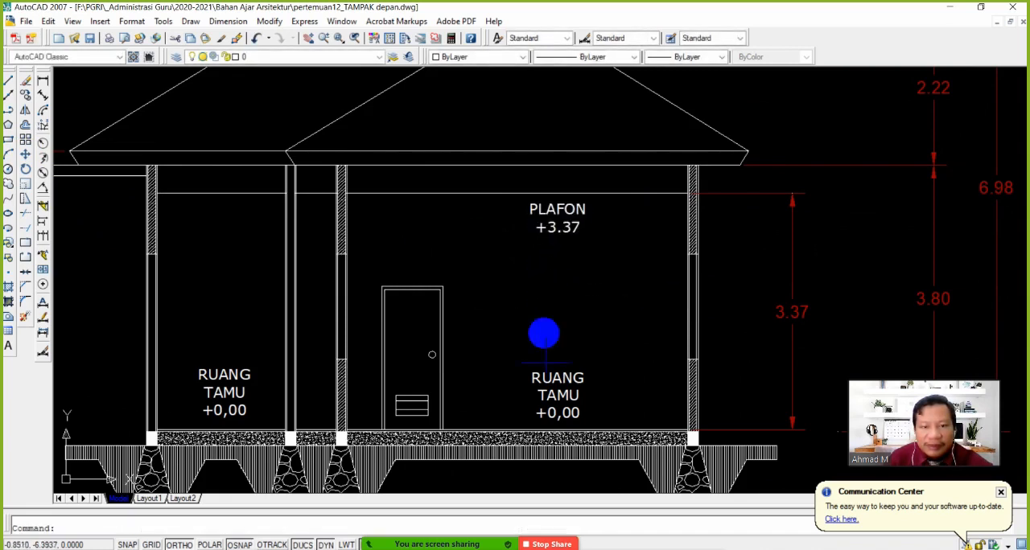
Move the large room's RUANG TAMU +0,00 label slightly down toward the floor
right_click(615, 401)
left_click(555, 376)
right_click(549, 369)
left_click(588, 324)
left_click(589, 331)
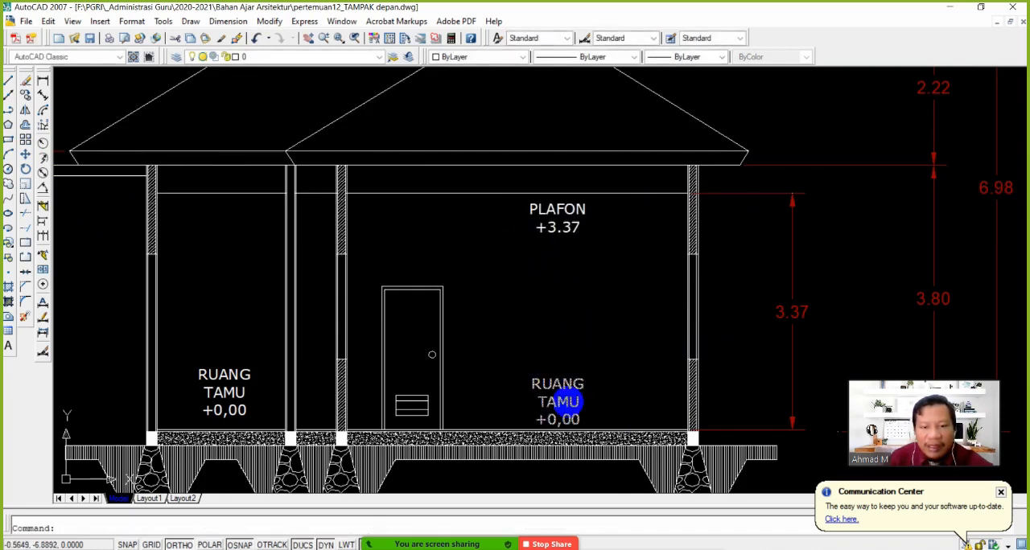
Widen the large room's label box so RUANG TAMU fits on one line, and shift the label down near the floor
left_click(567, 401)
left_click(603, 428)
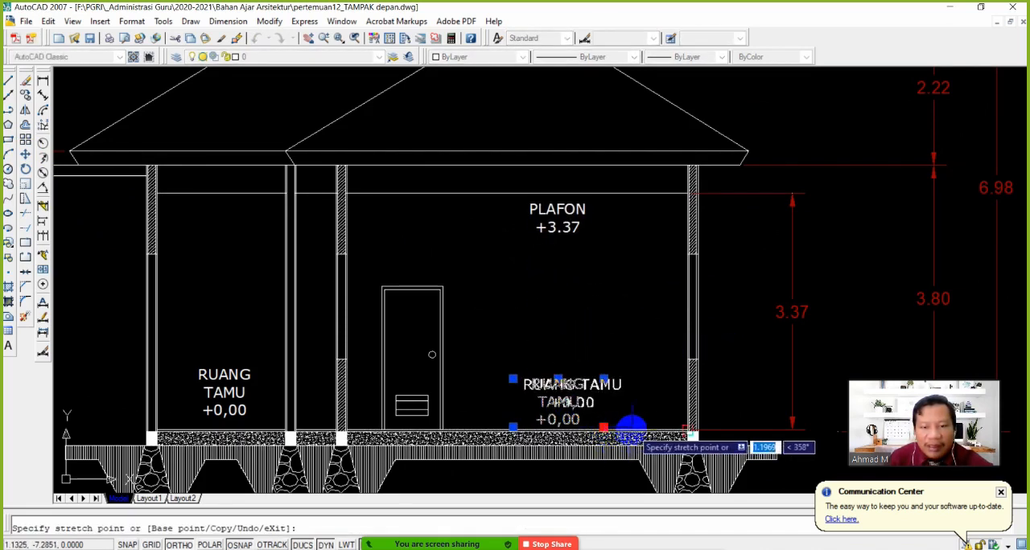
left_click(631, 427)
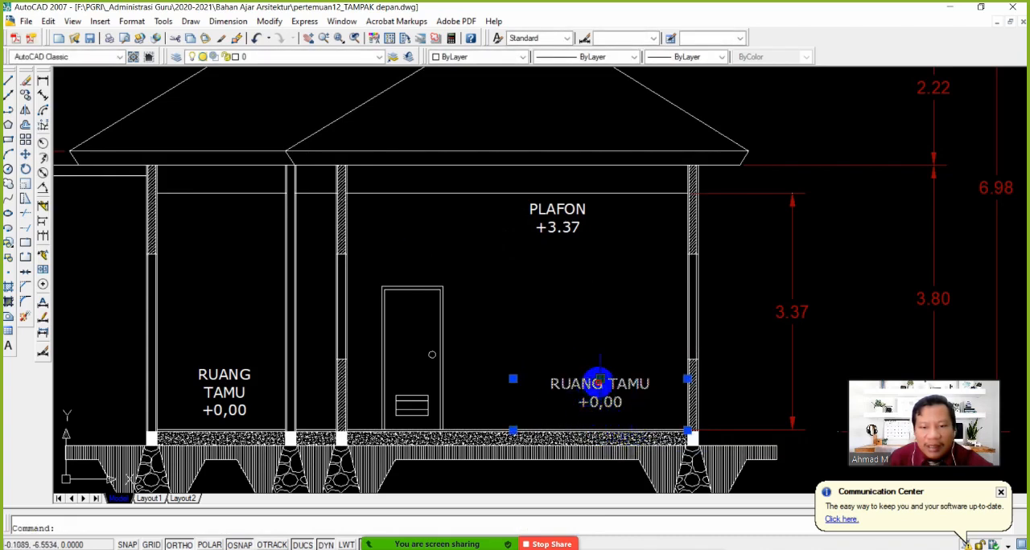
left_click(598, 379)
left_click(587, 375)
key("Escape")
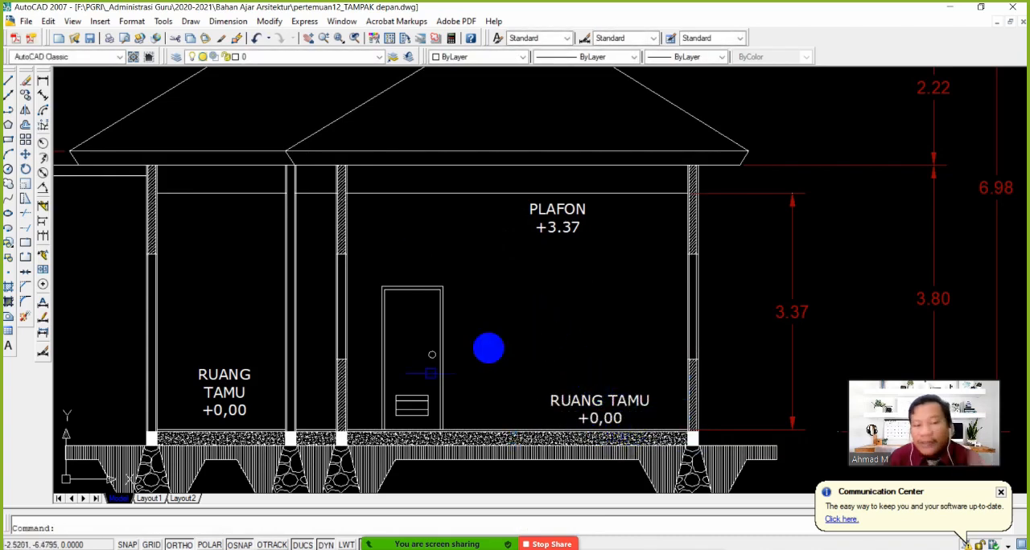
Draw a triangle inscribed in a circle of radius about 0.13, centred on the ceiling line beside the PLAFON label
middle_click_drag(549, 264, 576, 281)
middle_click_drag(468, 294, 511, 270)
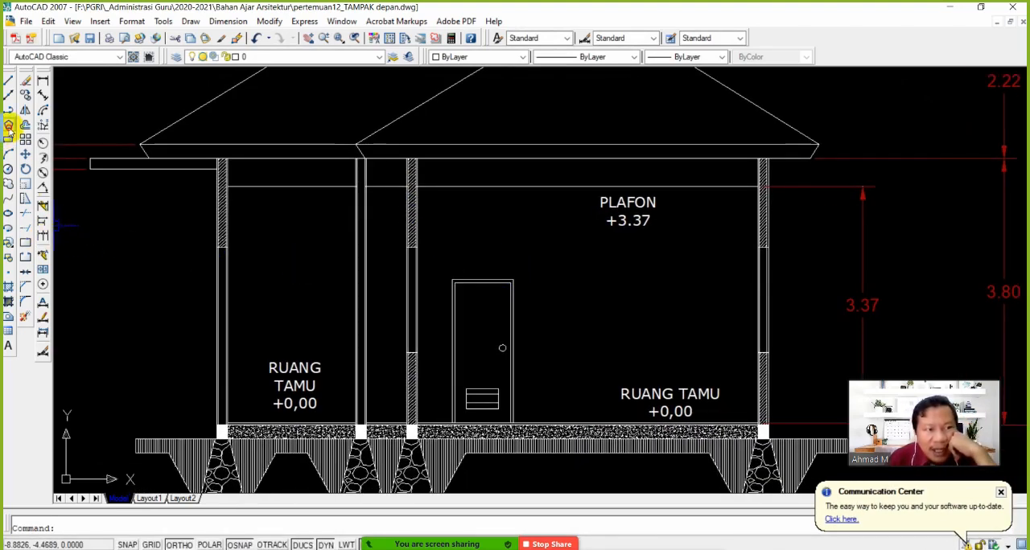
left_click(8, 126)
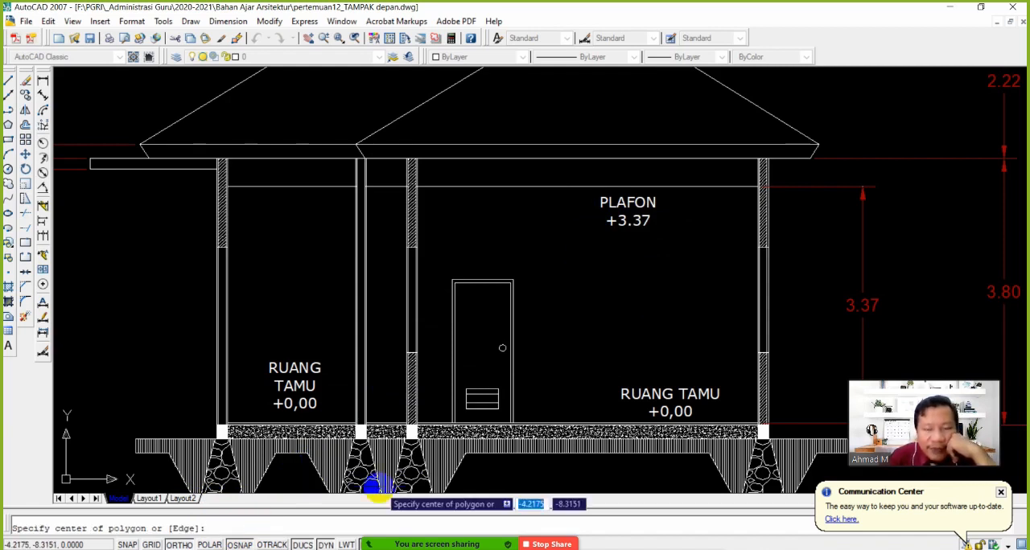
left_click(585, 190)
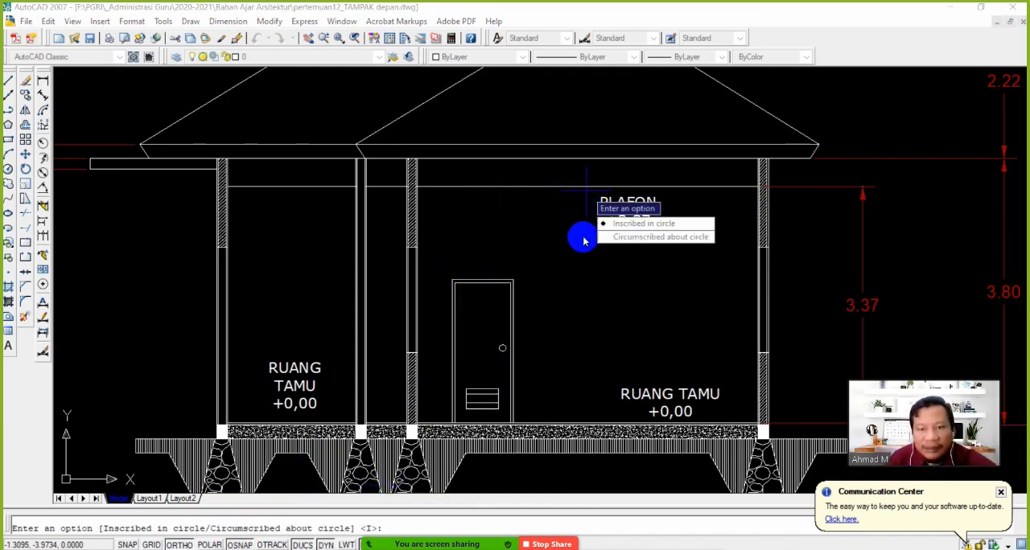
left_click(625, 224)
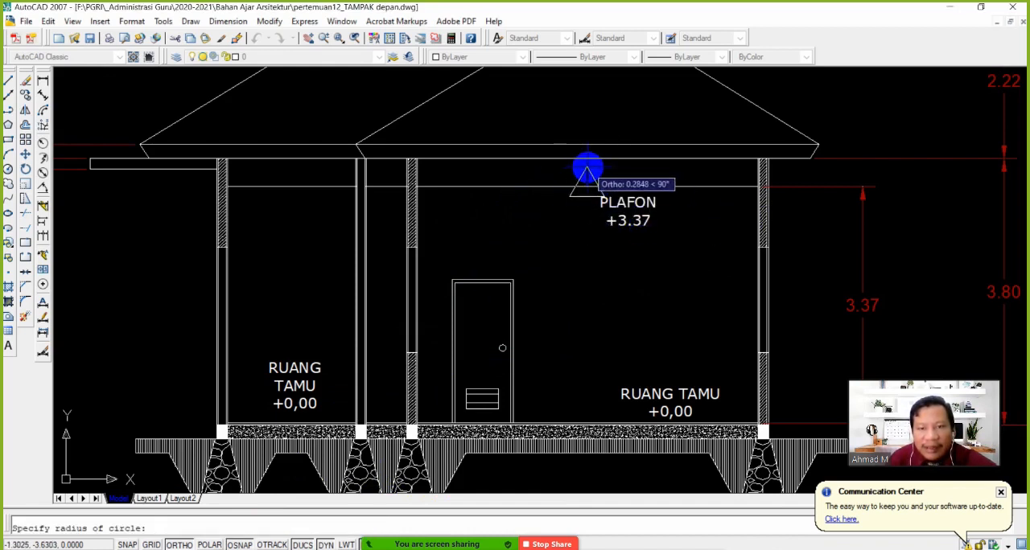
scroll(587, 180, "up", 5)
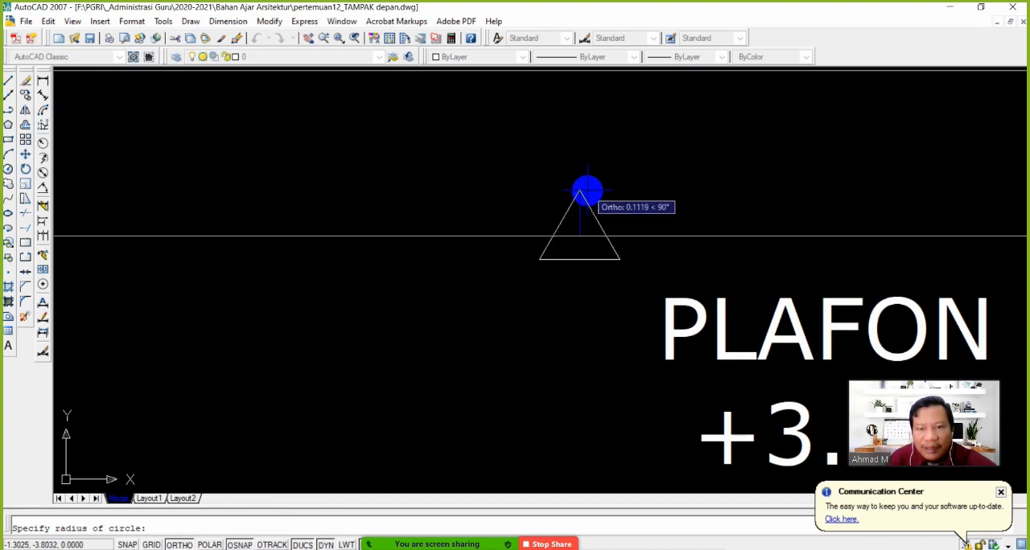
left_click(587, 182)
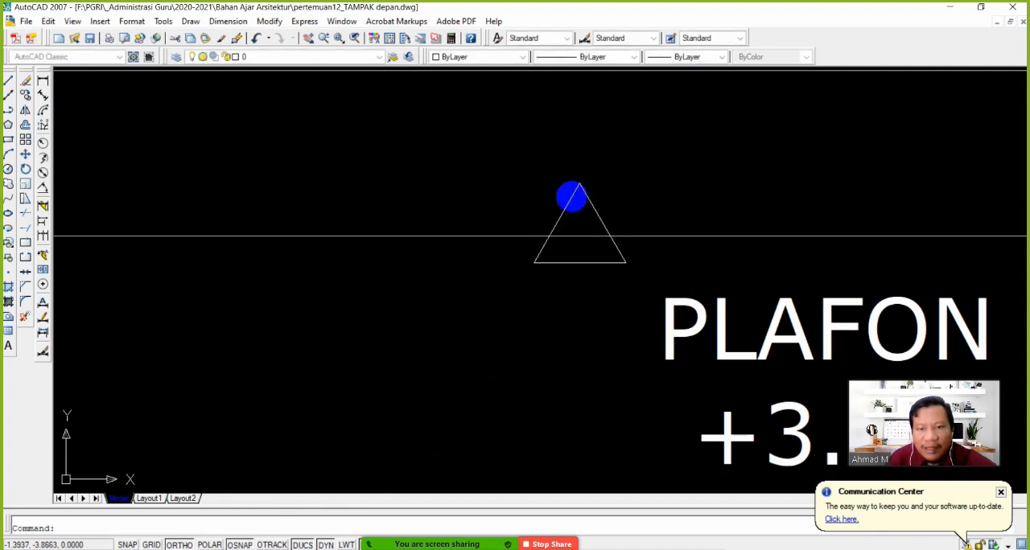
Move the triangle straight down from its apex so the apex touches the ceiling line
left_click(26, 155)
left_click(648, 234)
left_click(536, 196)
key("Return")
left_click(579, 183)
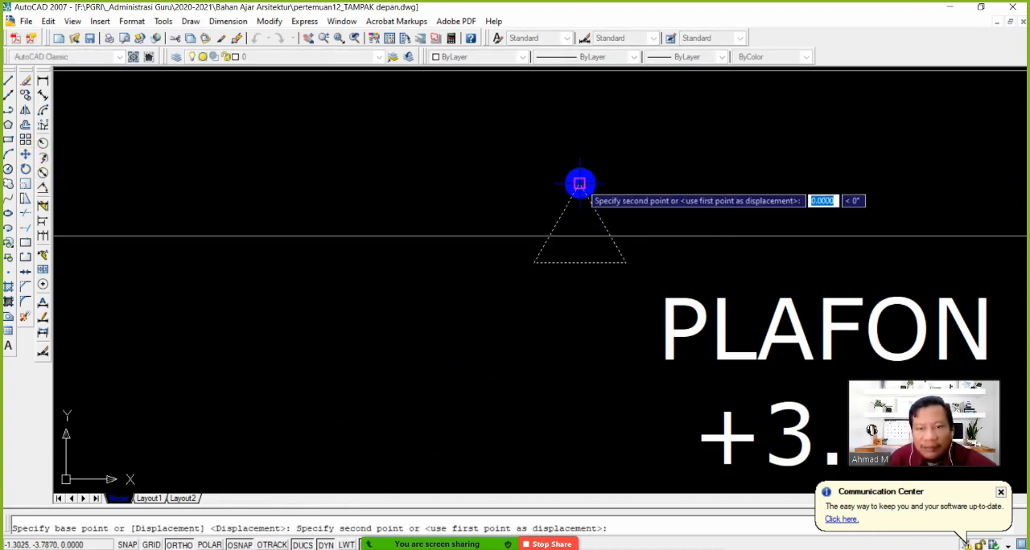
left_click(579, 237)
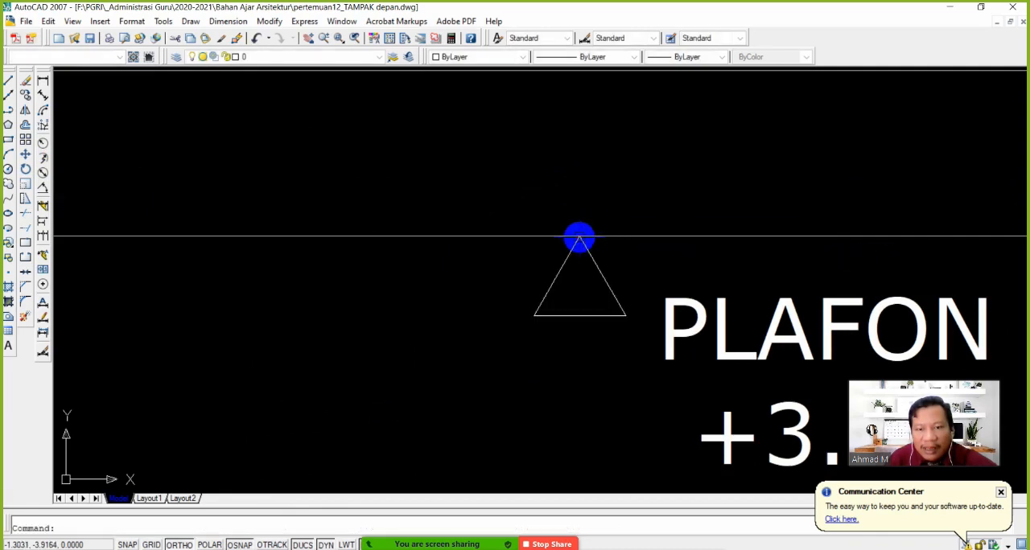
scroll(579, 241, "down", 8)
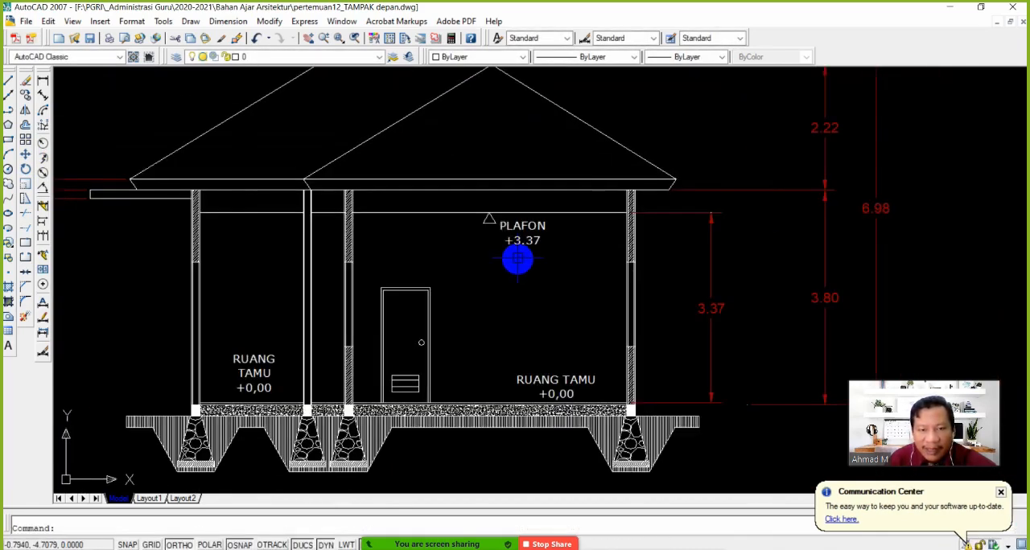
Mirror the ceiling triangle across a horizontal line about midway between ceiling and floor, keeping the original
scroll(518, 258, "up", 2)
scroll(510, 267, "down", 1)
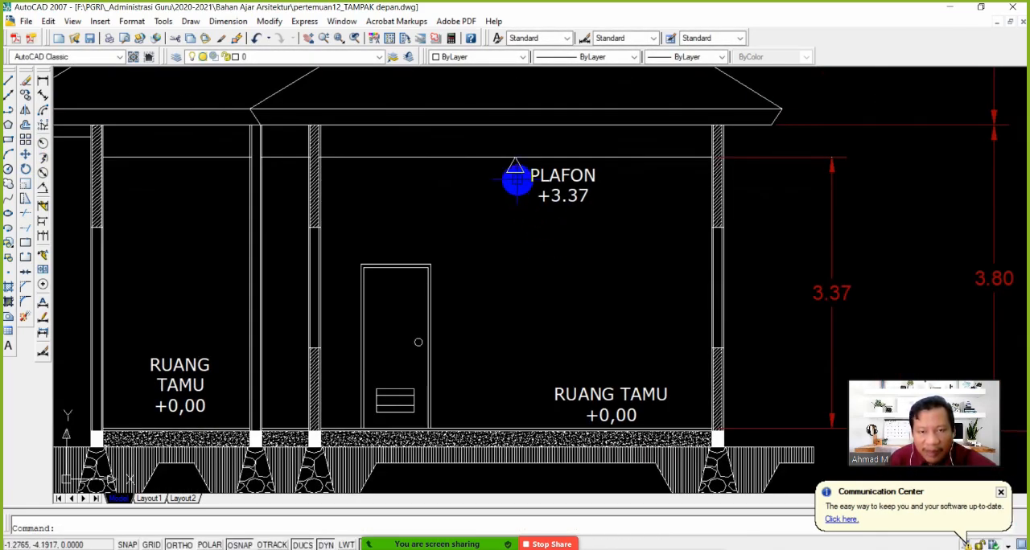
scroll(520, 177, "up", 5)
scroll(520, 178, "down", 3)
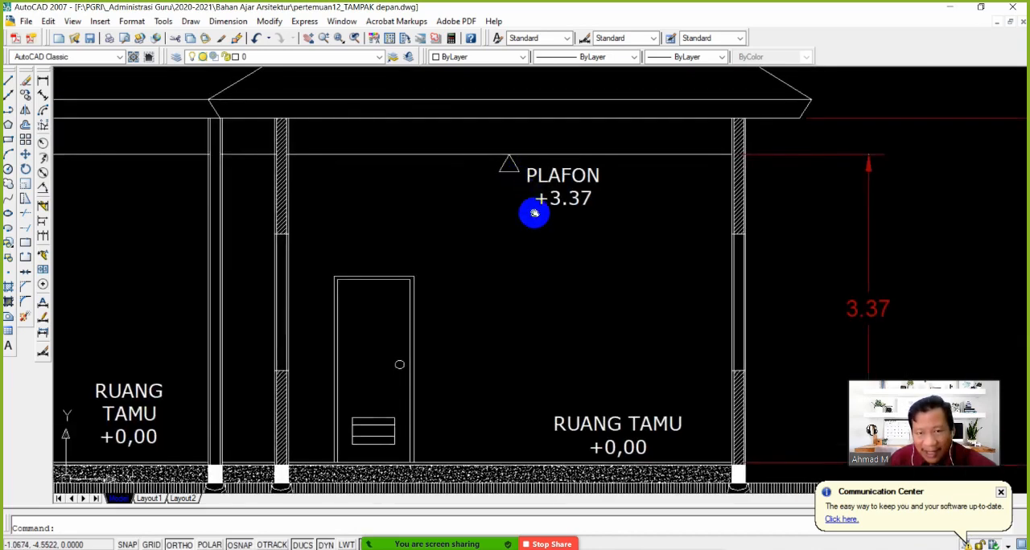
middle_click_drag(533, 212, 521, 179)
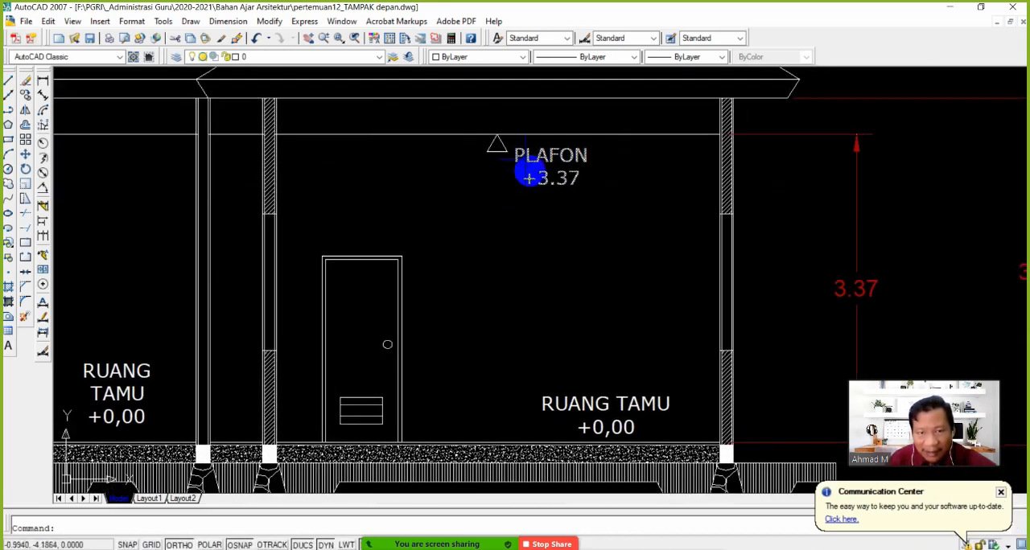
left_click(24, 114)
left_click(493, 144)
key("Return")
left_click(507, 284)
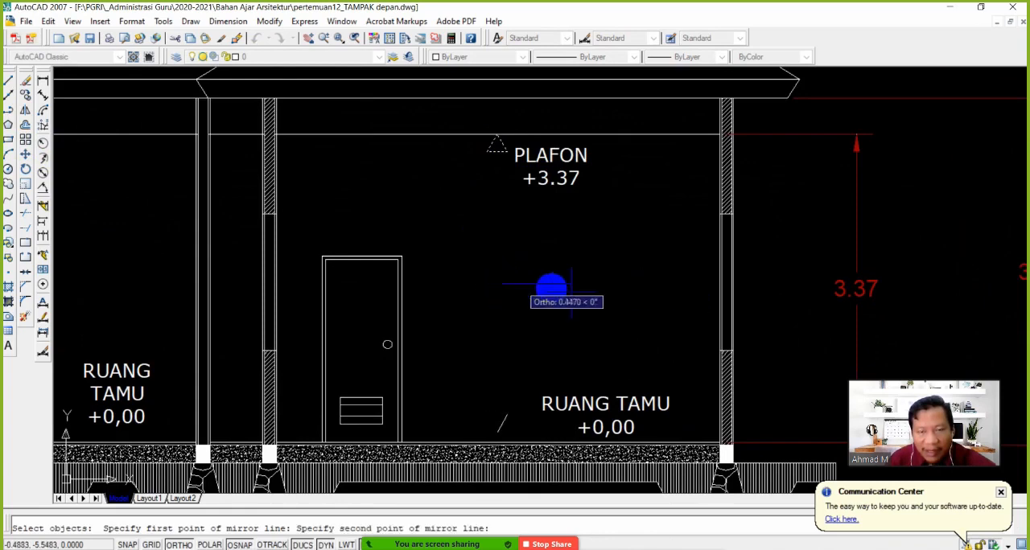
left_click(567, 288)
key("Return")
Move the inverted triangle next to the large room's RUANG TAMU label, snapping its tip to the nearest point on the floor line
scroll(531, 363, "up", 4)
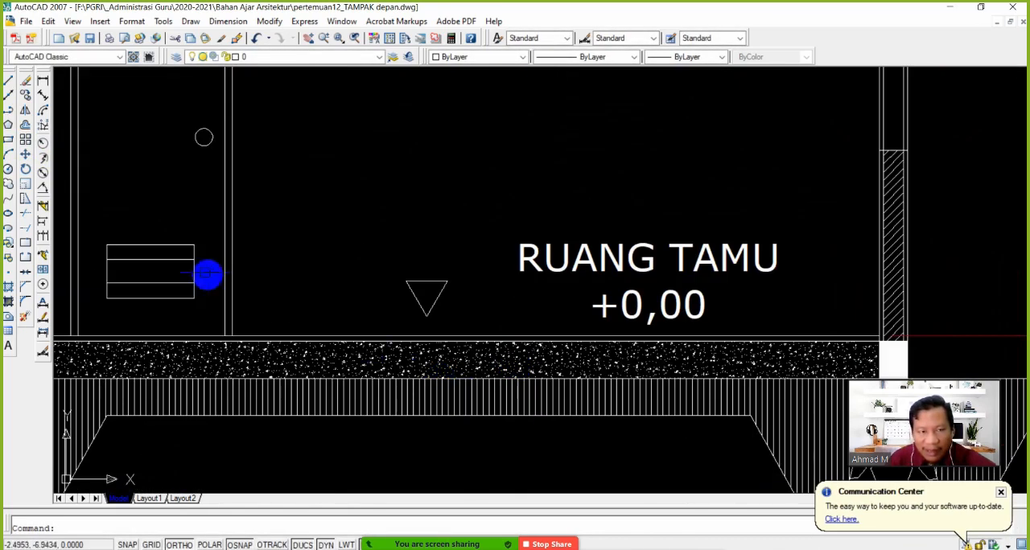
left_click(437, 297)
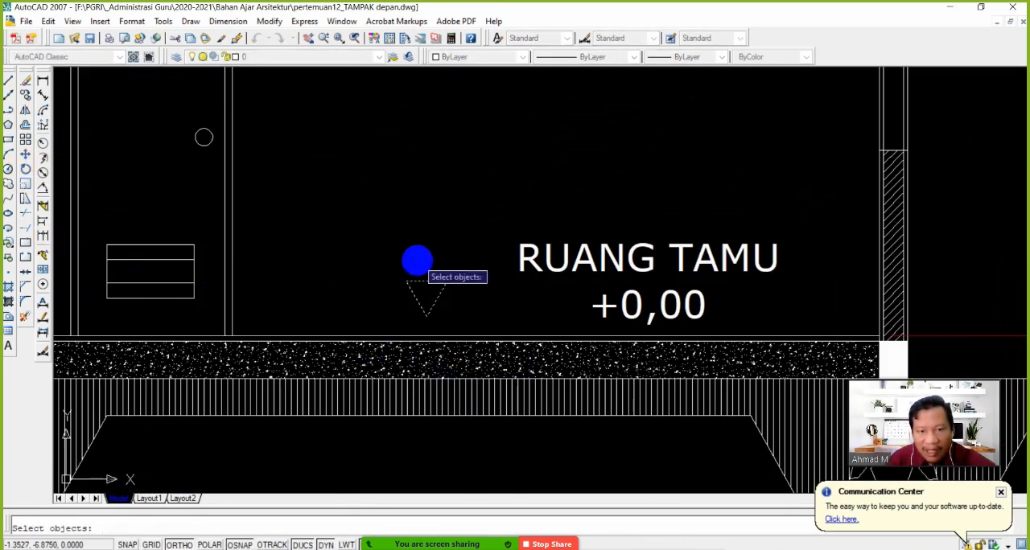
key("Return")
left_click(427, 317)
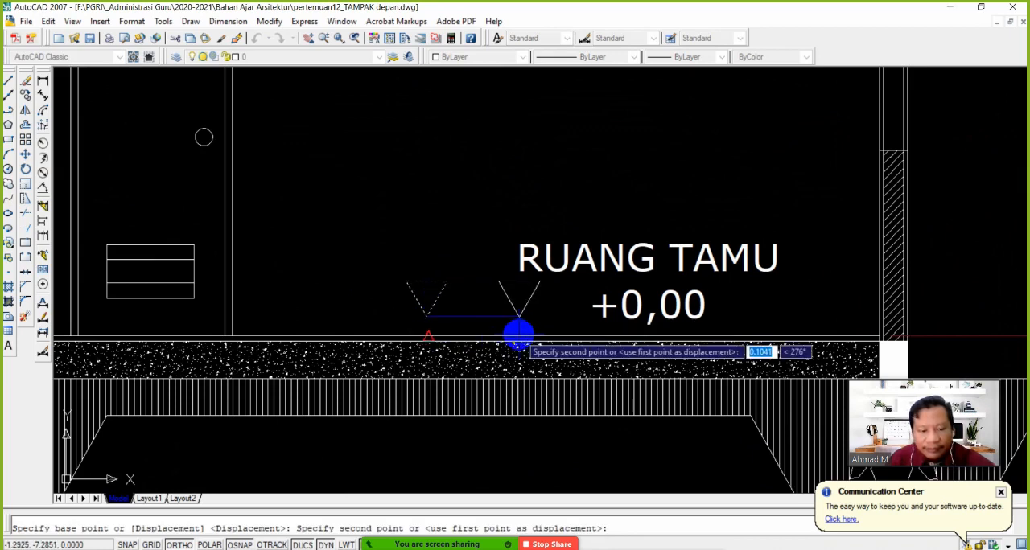
right_click(518, 335, "shift")
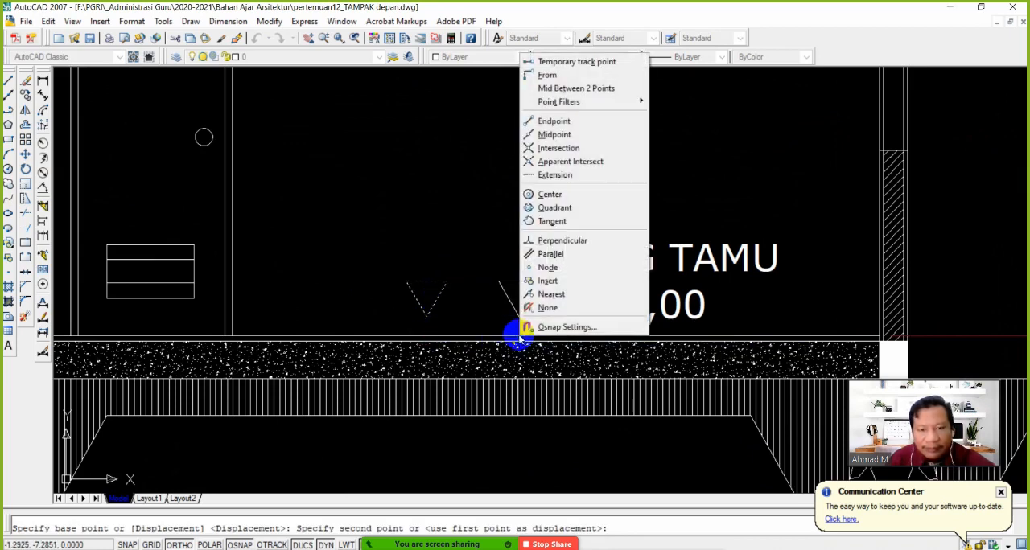
left_click(552, 294)
left_click(512, 330)
scroll(490, 269, "down", 4)
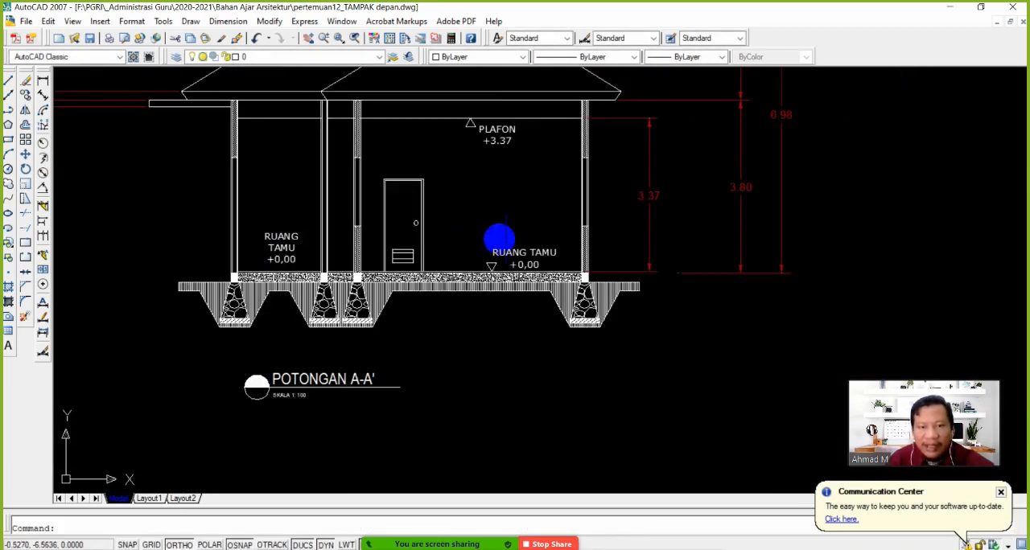
Copy the inverted floor-level triangle horizontally to the small room's RUANG TAMU label, snapping its tip to the nearest point on the floor line
scroll(565, 290, "up", 2)
middle_click_drag(544, 232, 600, 277)
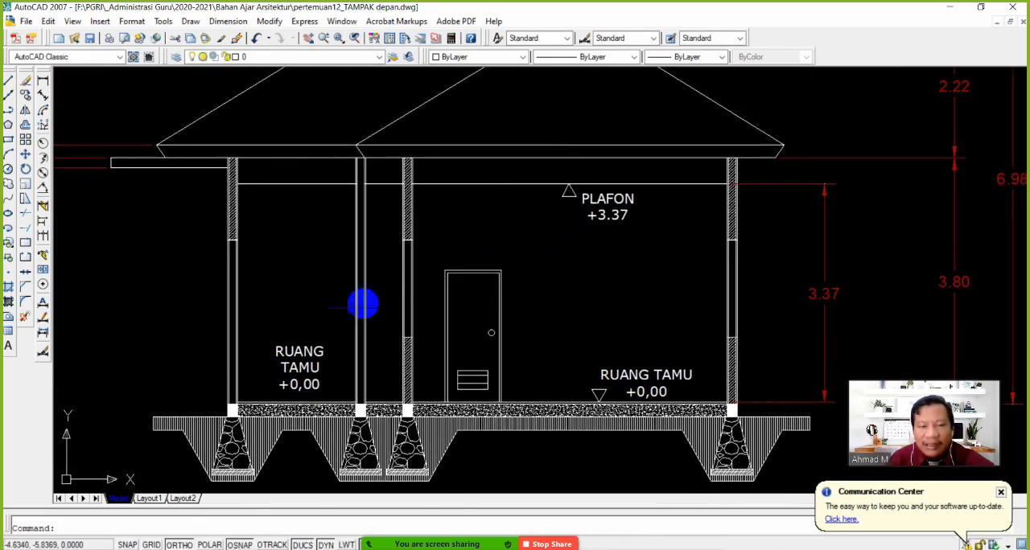
left_click(24, 94)
left_click(598, 393)
key("Return")
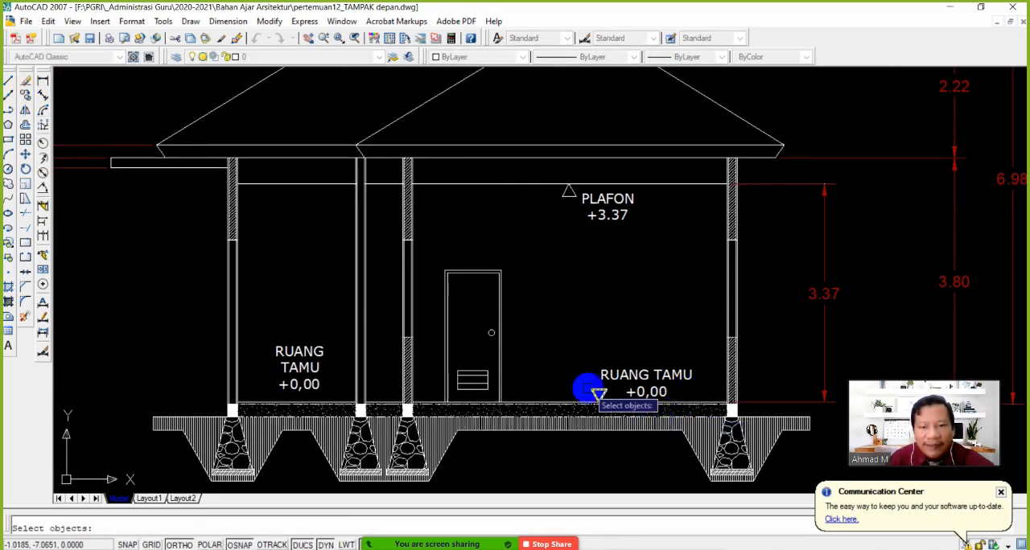
scroll(602, 394, "up", 4)
left_click(605, 400)
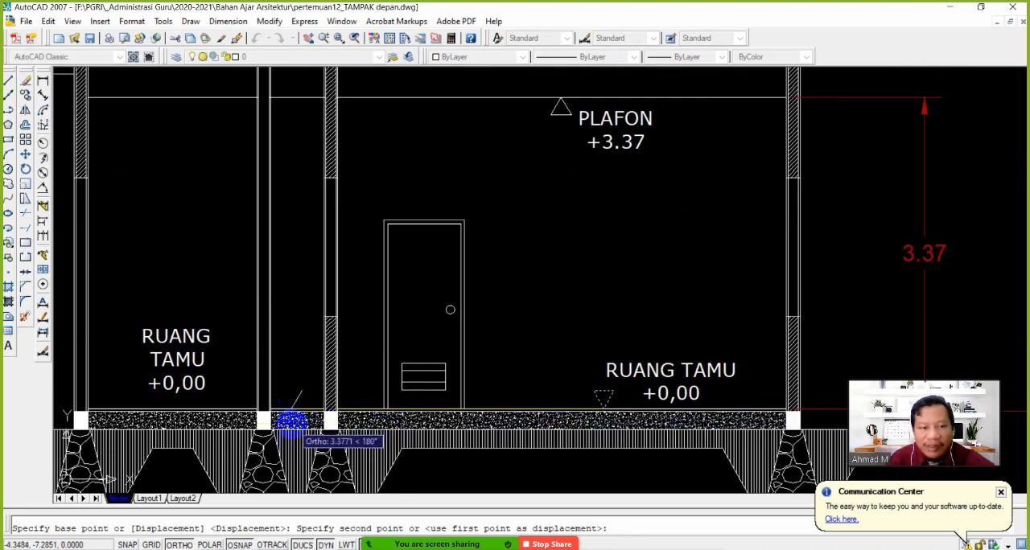
right_click(127, 402, "shift")
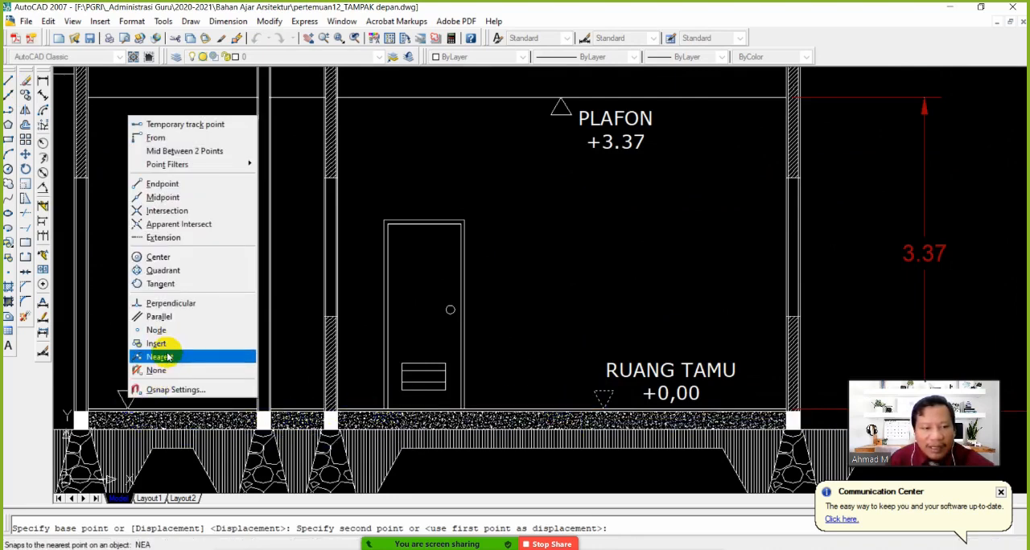
left_click(161, 357)
left_click(130, 402)
scroll(201, 386, "down", 3)
scroll(287, 361, "up", 3)
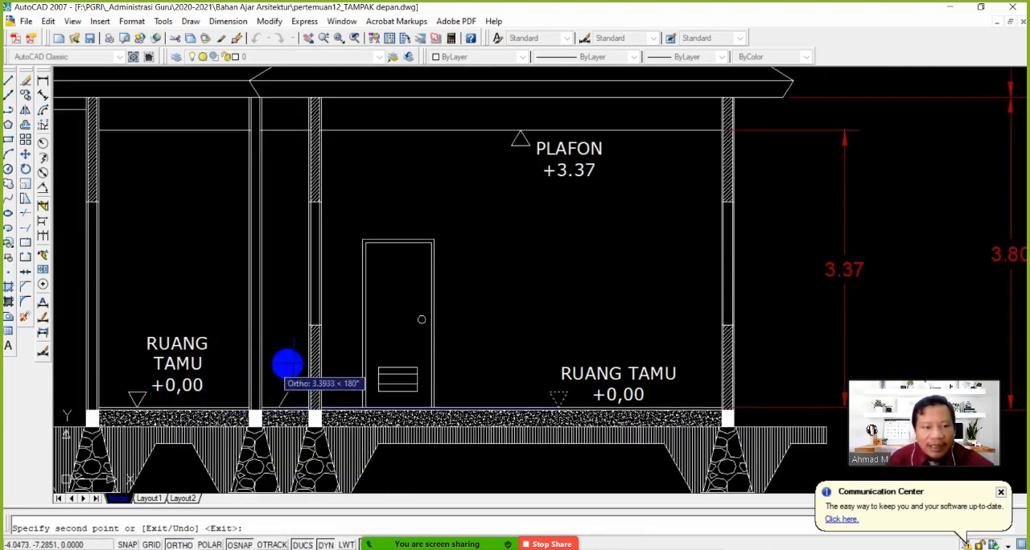
scroll(547, 318, "down", 1)
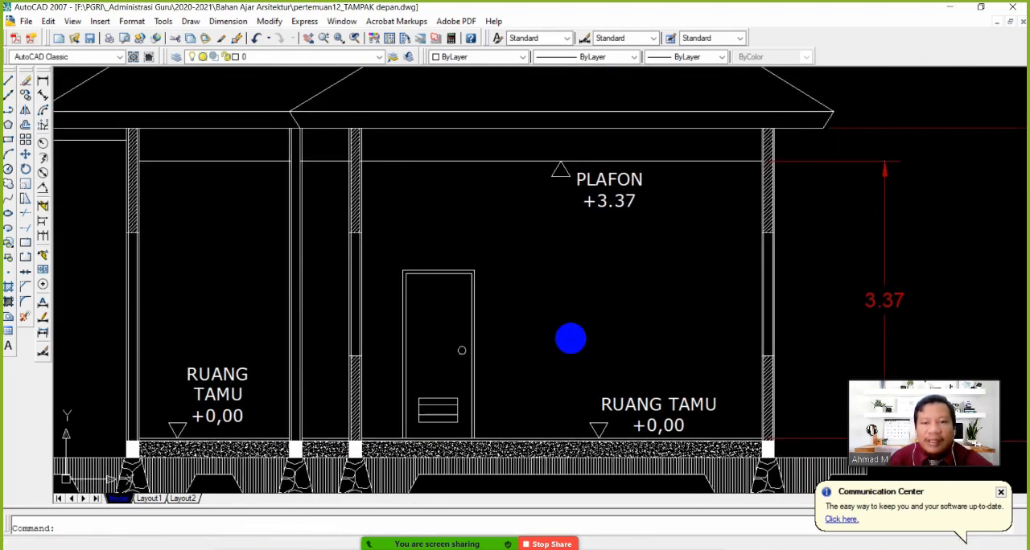
Dismiss the Communication Center notice and copy the ceiling lines a short distance straight up to give the ceiling frame thickness
scroll(590, 329, "up", 1)
scroll(620, 351, "up", 1)
middle_click_drag(609, 328, 630, 340)
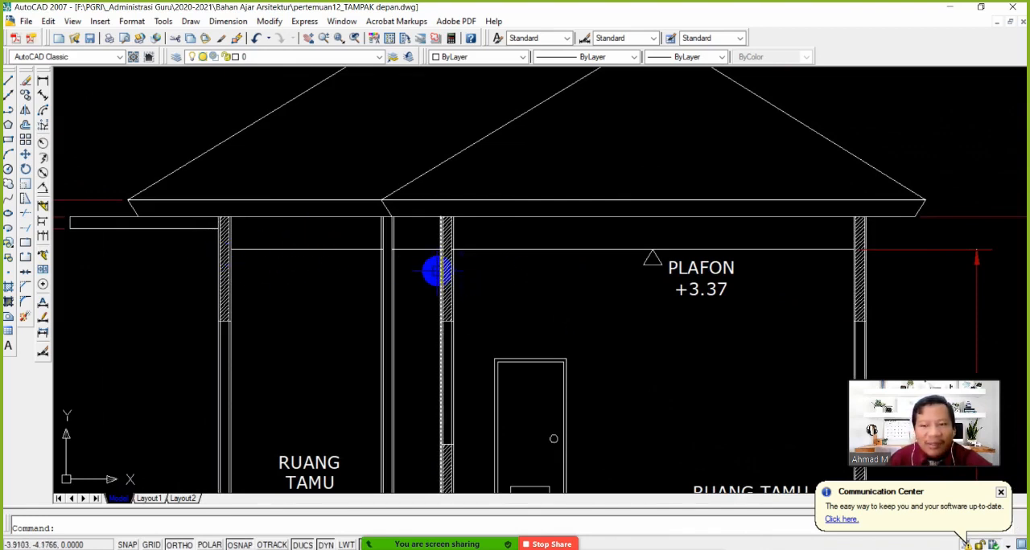
left_click(999, 492)
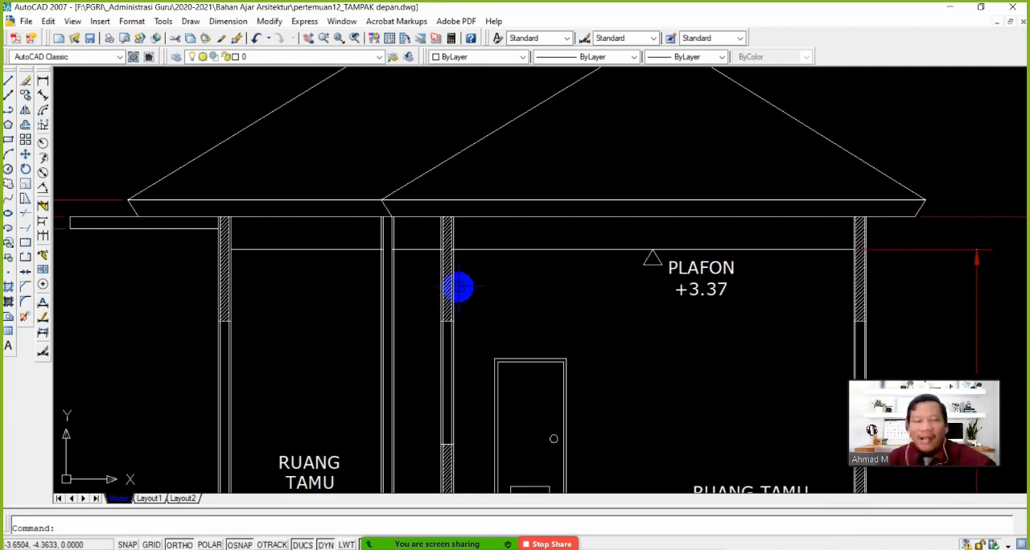
left_click(25, 81)
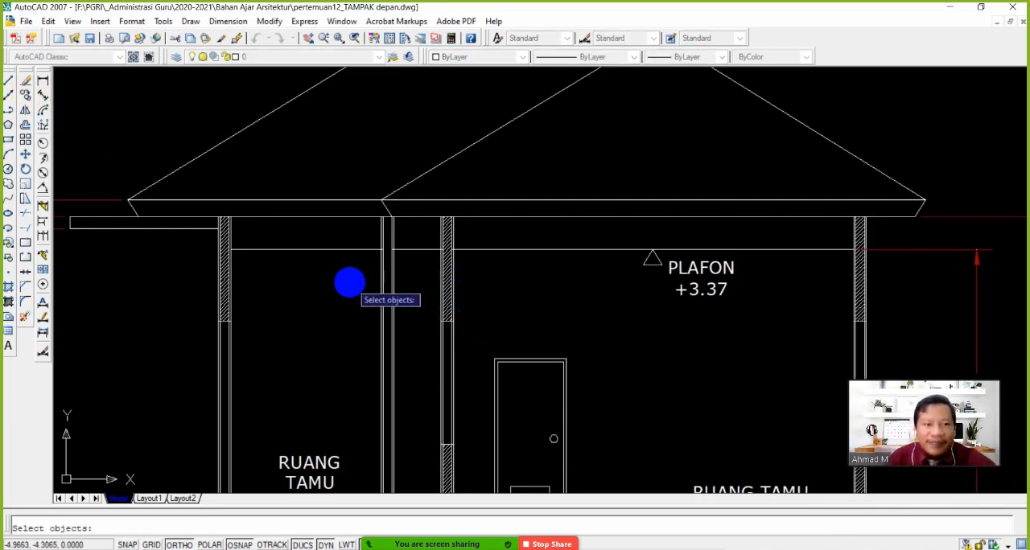
left_click(487, 251)
key("Return")
left_click(555, 318)
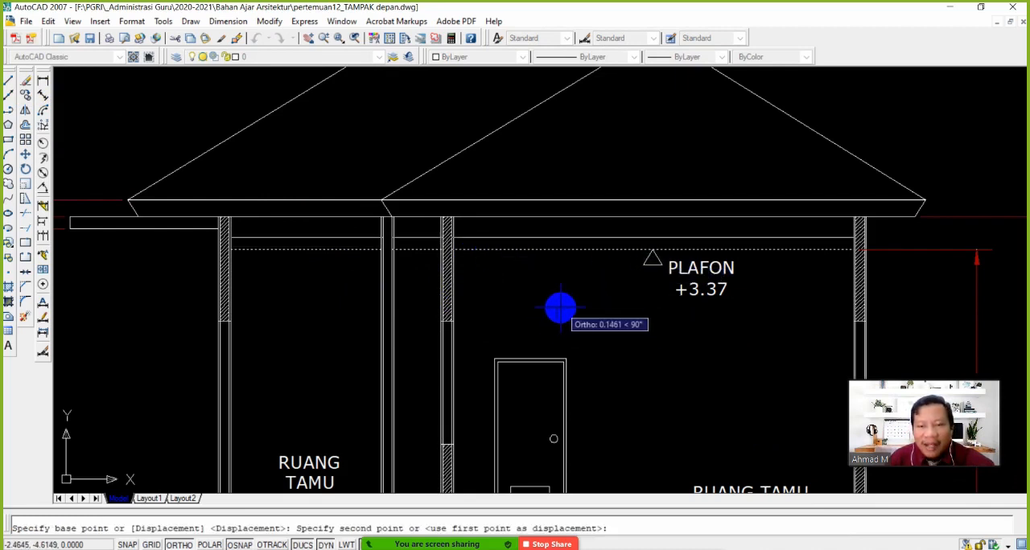
type("0.04")
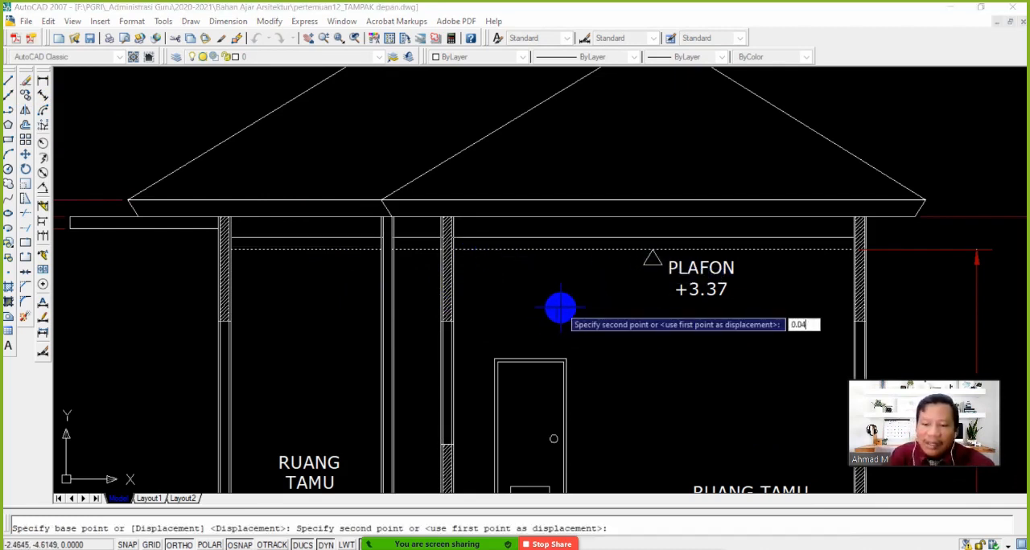
key("Return")
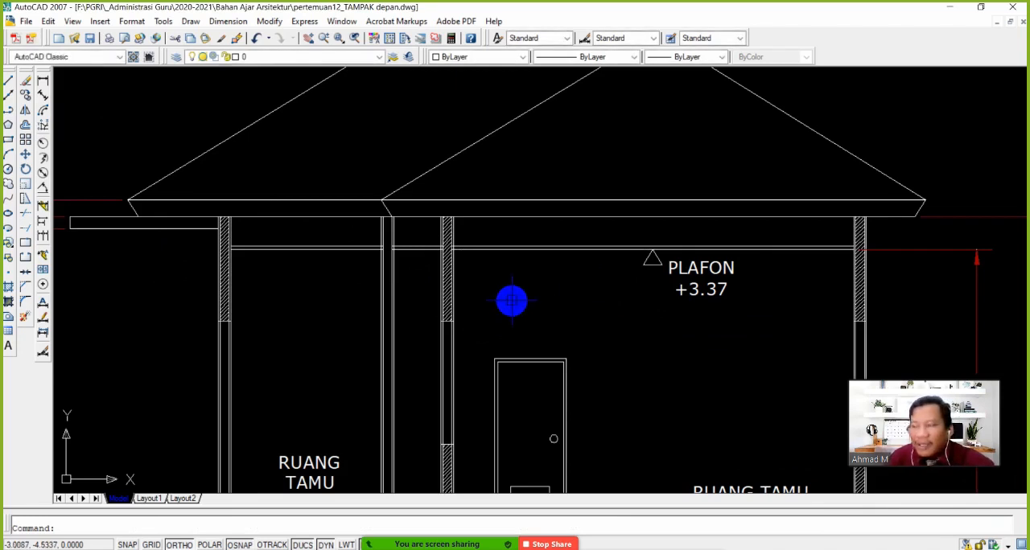
Draw a vertical line at the small room's outer wall from the upper ceiling line's end up to the wall's top corner
left_click(8, 81)
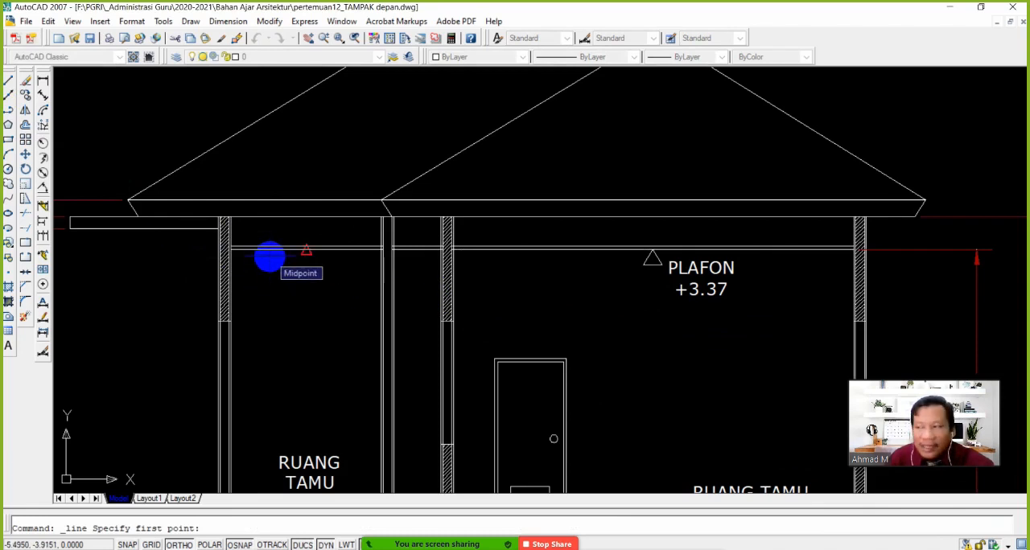
scroll(258, 256, "up", 4)
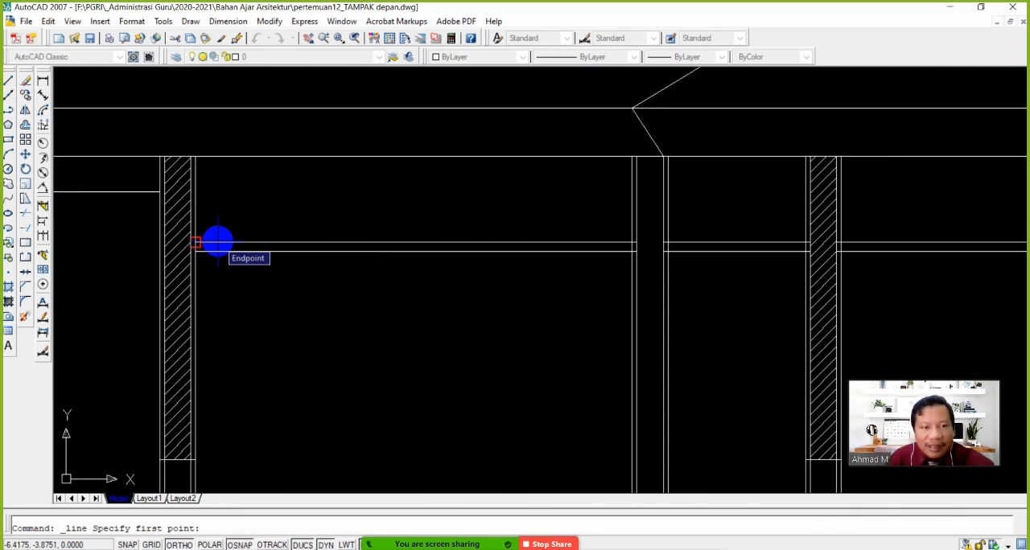
left_click(217, 241)
left_click(198, 162)
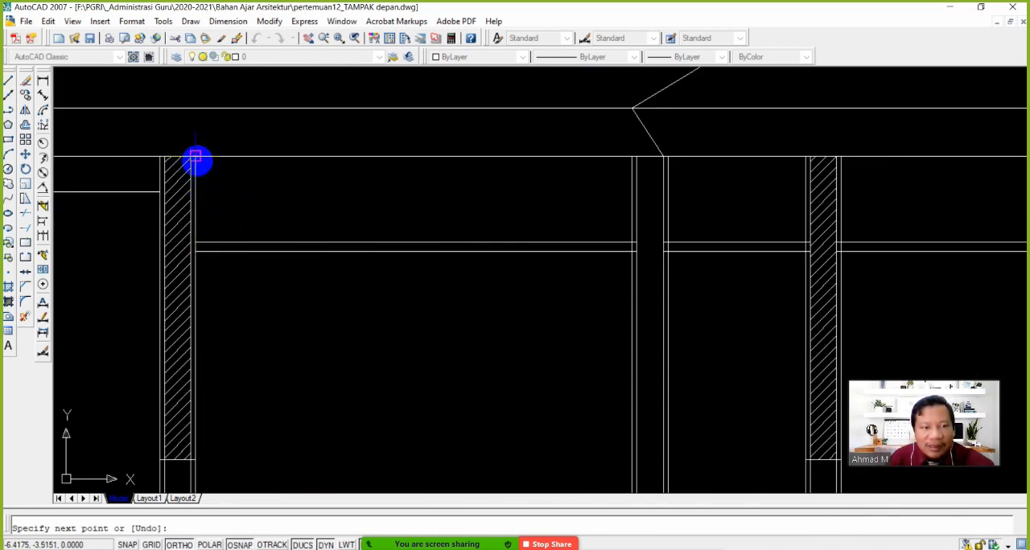
key("Return")
Copy the vertical line 0.04 horizontally into the small room, away from the hatched wall
left_click(25, 84)
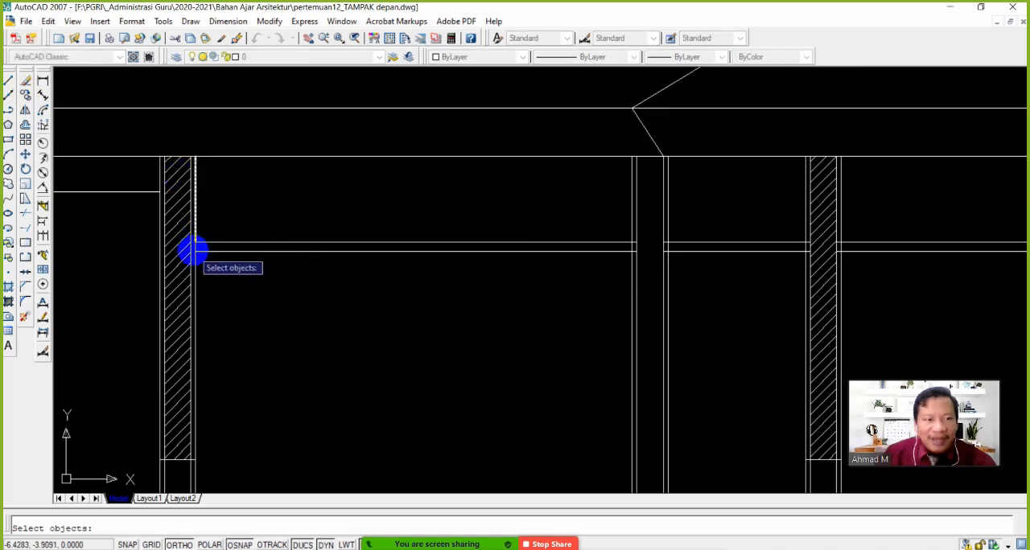
left_click(193, 226)
key("Return")
left_click(257, 214)
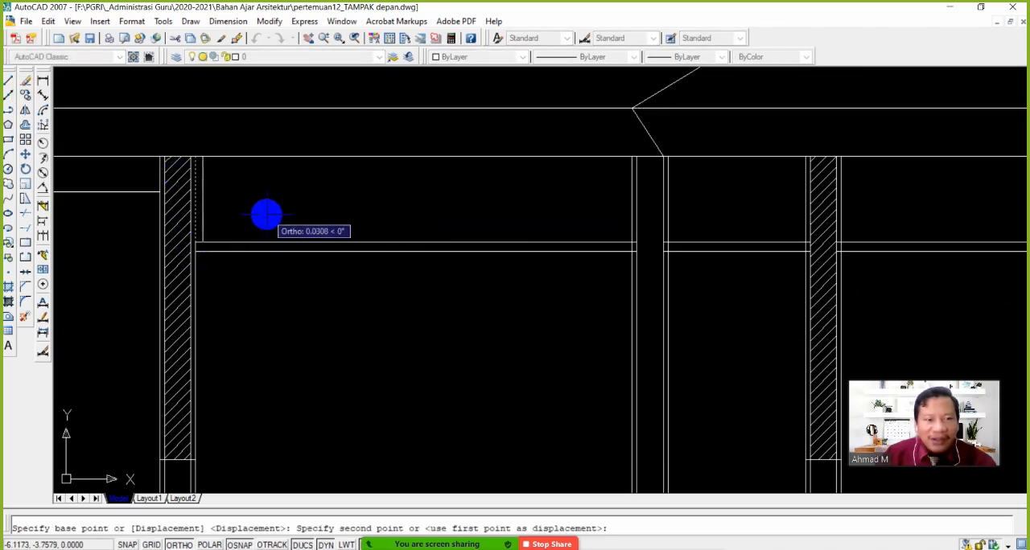
type("0.04")
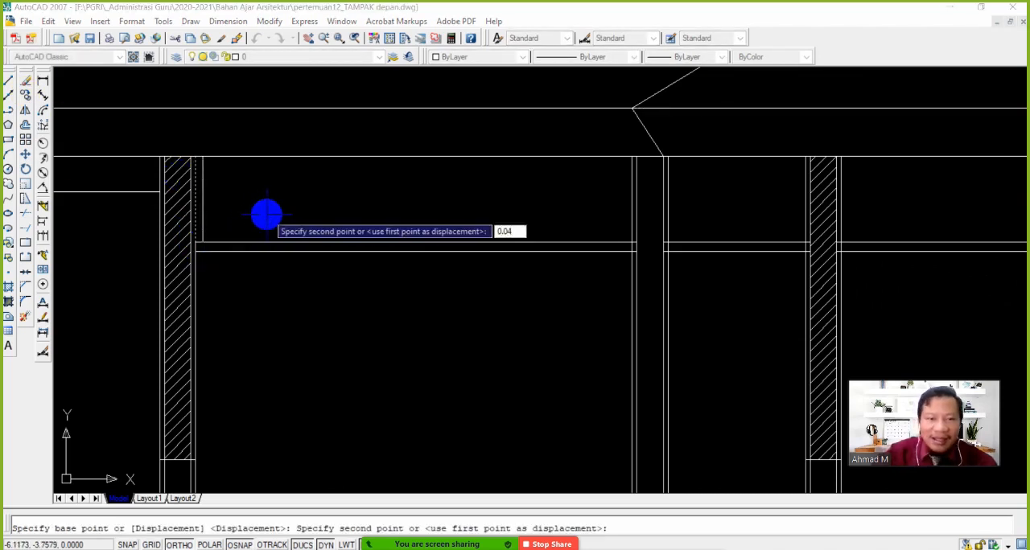
key("Return")
key("Return")
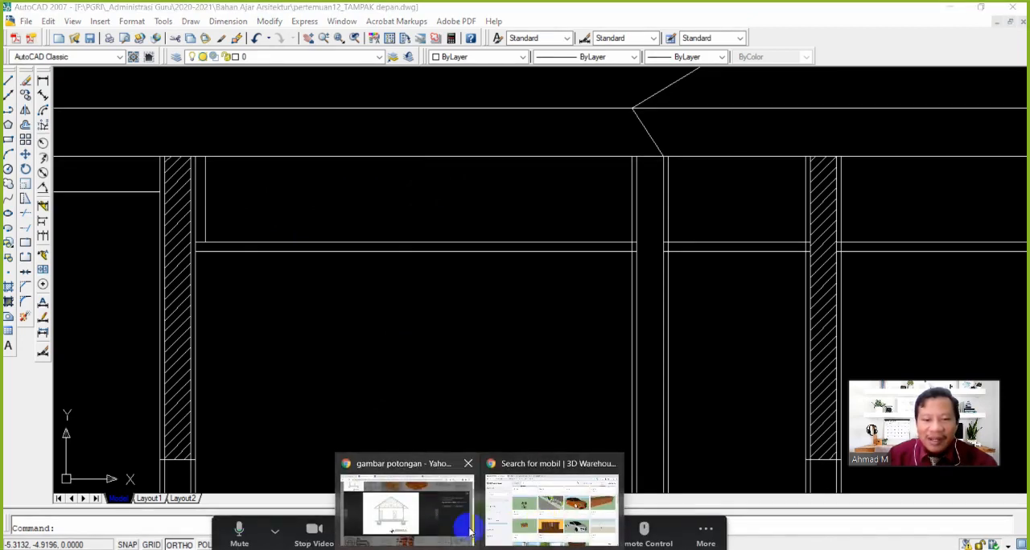
Switch to the web browser and search Yahoo for images of "rangka holo"
left_click(552, 511)
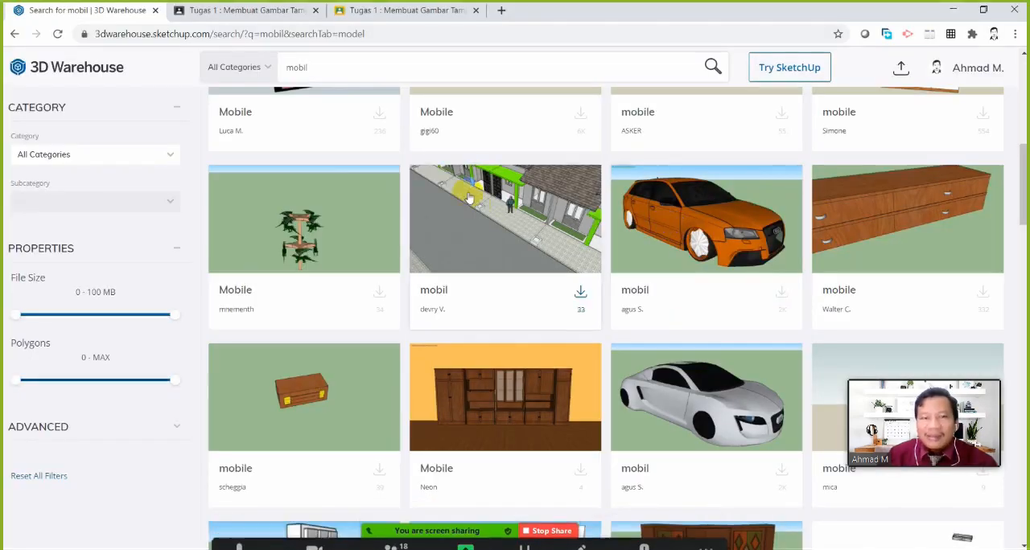
left_click(389, 35)
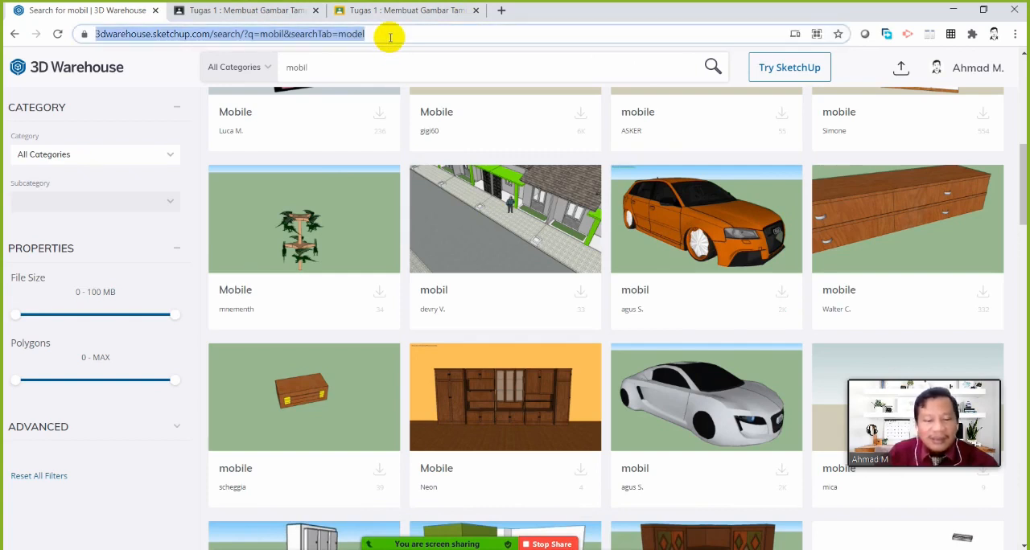
type("HOLO")
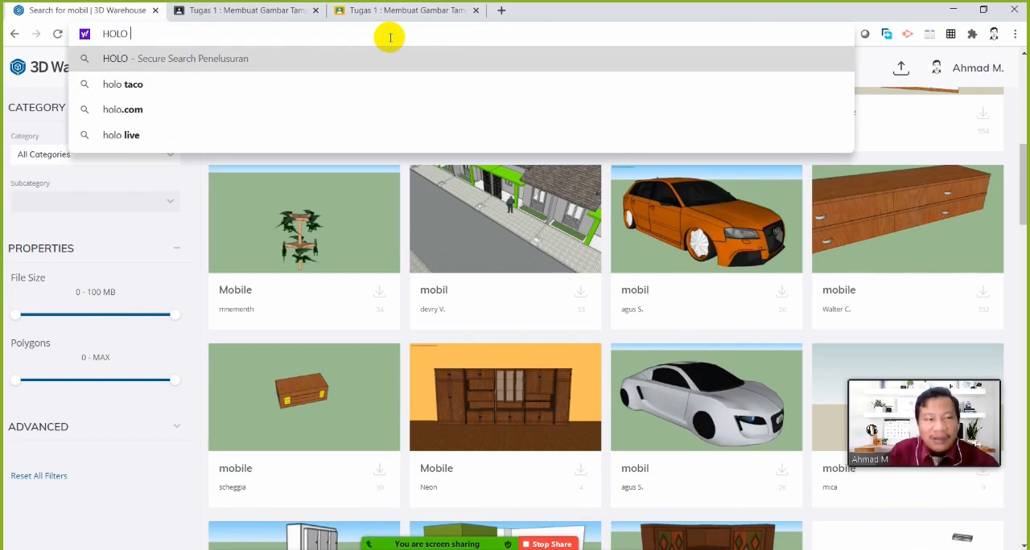
key("BackSpace")
key("BackSpace")
key("BackSpace")
key("BackSpace")
type("rangka ")
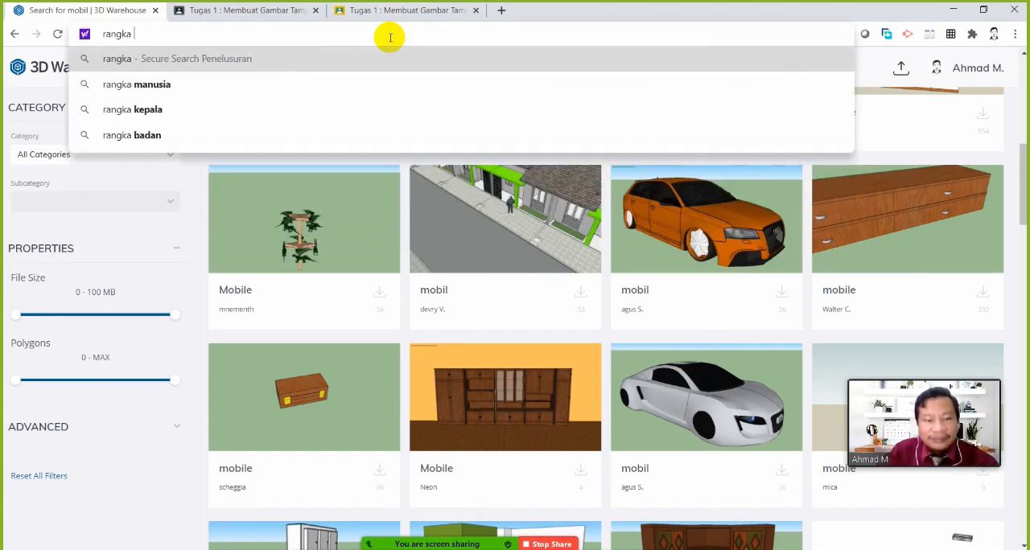
type("holo")
key("Return")
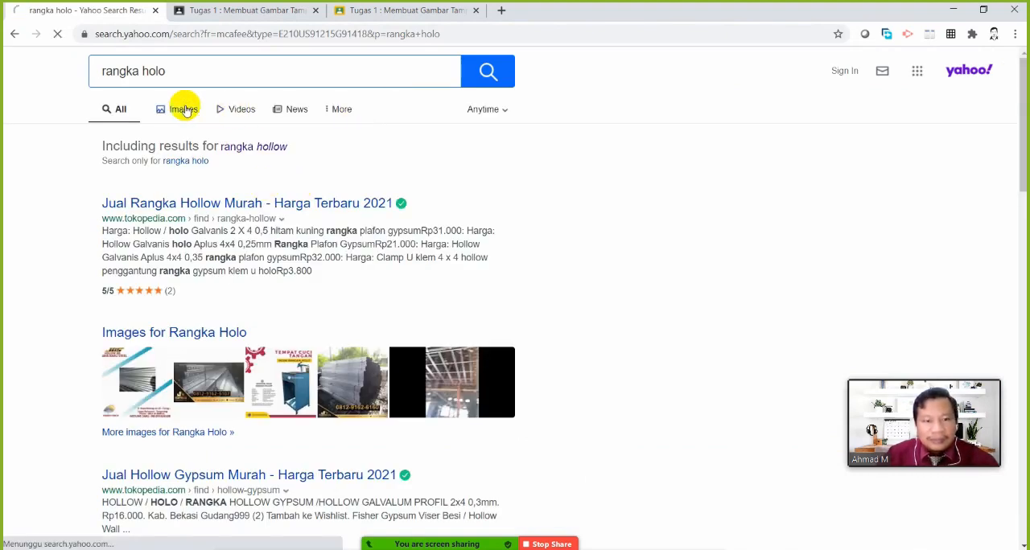
left_click(185, 111)
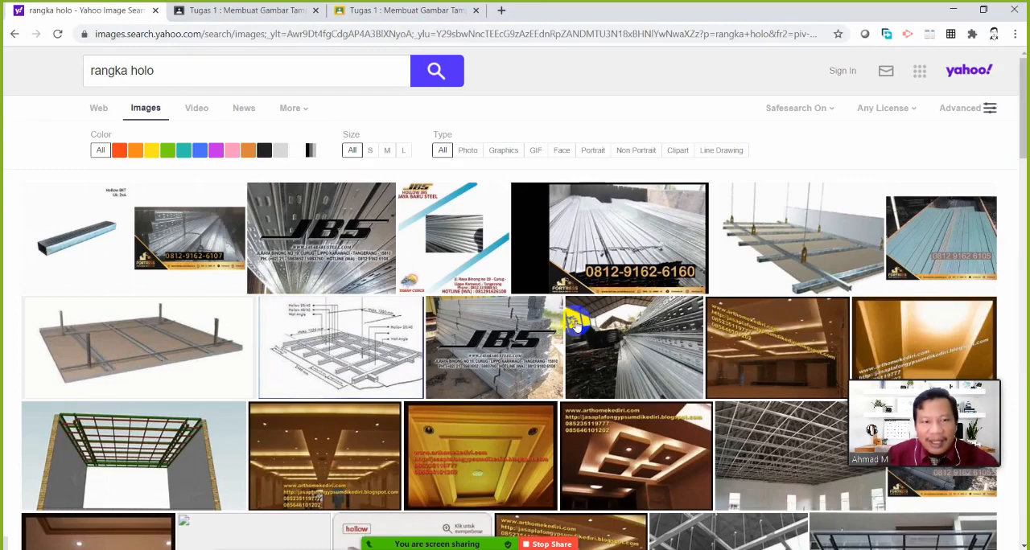
Examine enlarged images of hollow ceiling frames, including grid layouts, hangers, hollow profiles and connections, as references for the section
left_click(153, 465)
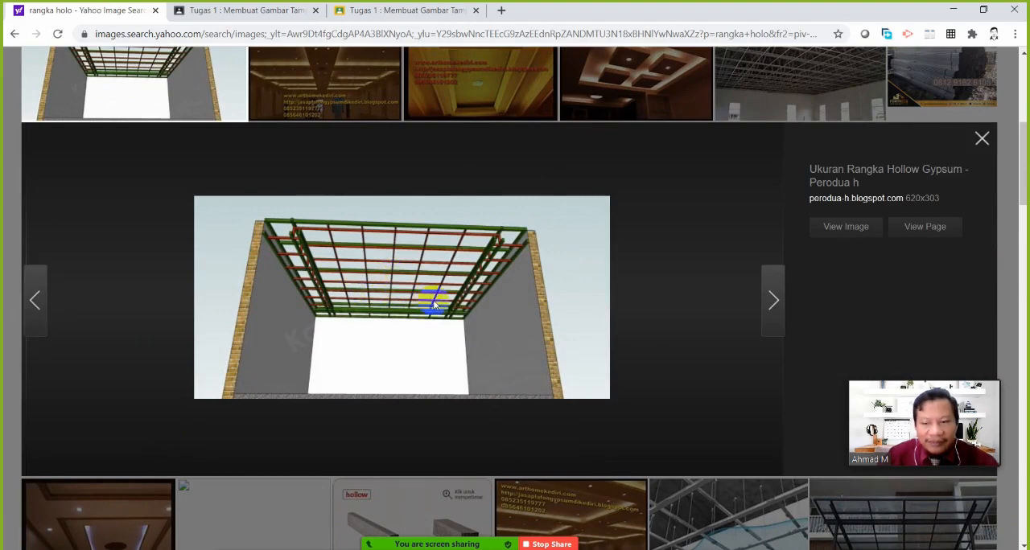
left_click(664, 483)
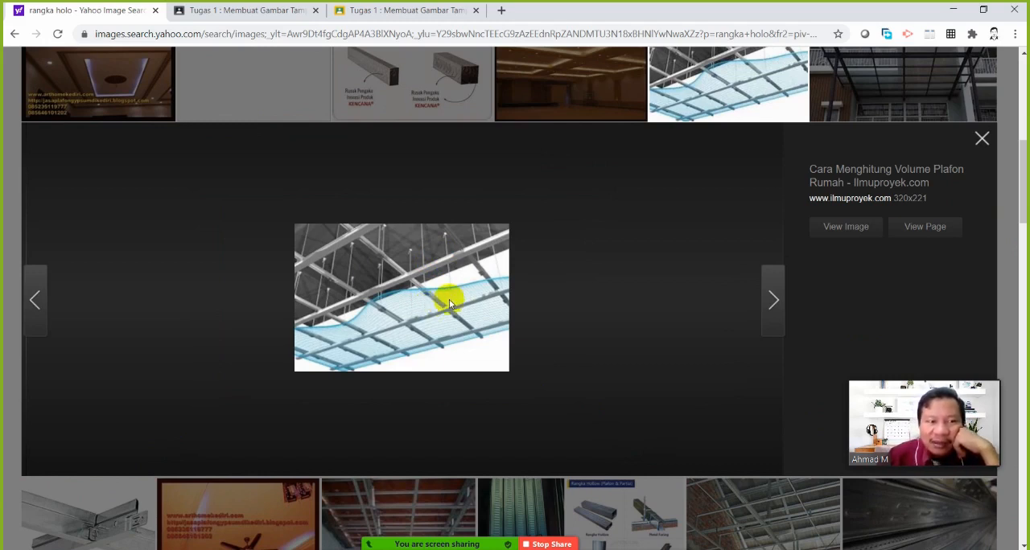
scroll(604, 357, "up", 1)
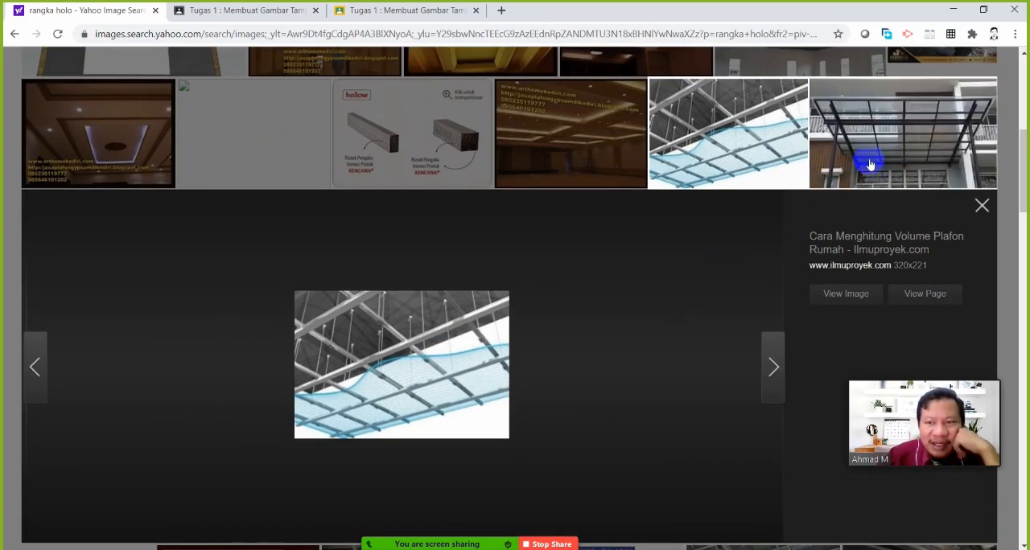
scroll(524, 346, "up", 3)
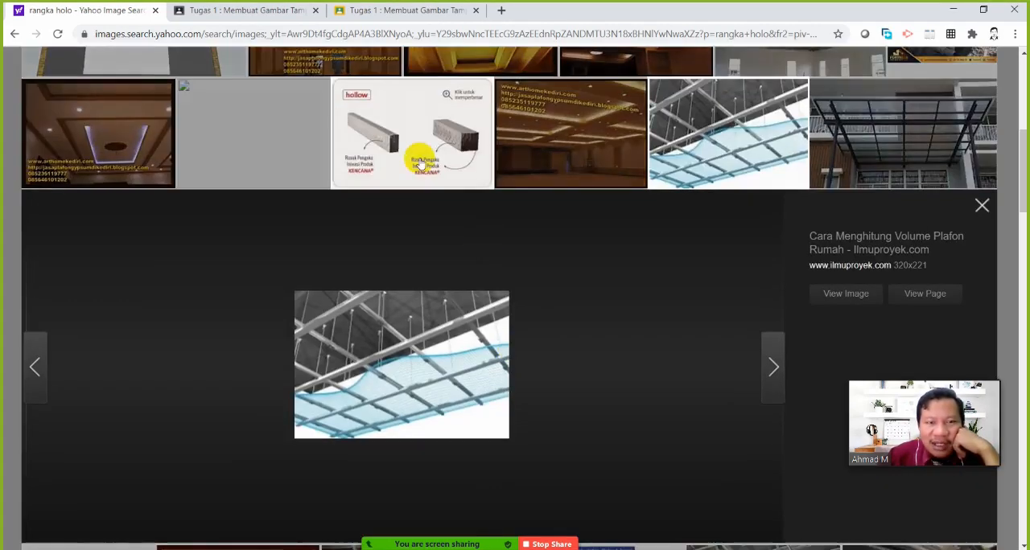
left_click(421, 156)
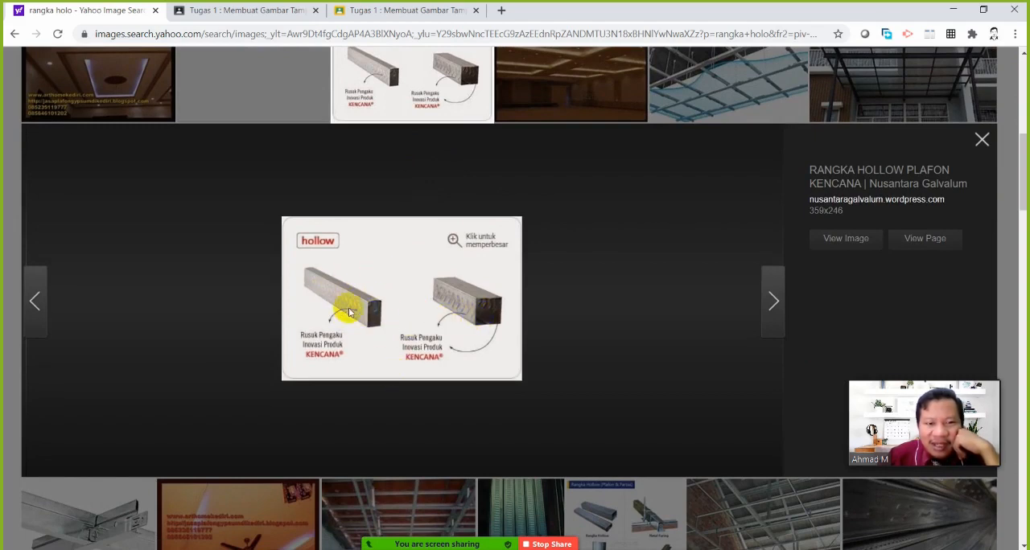
scroll(435, 344, "down", 1)
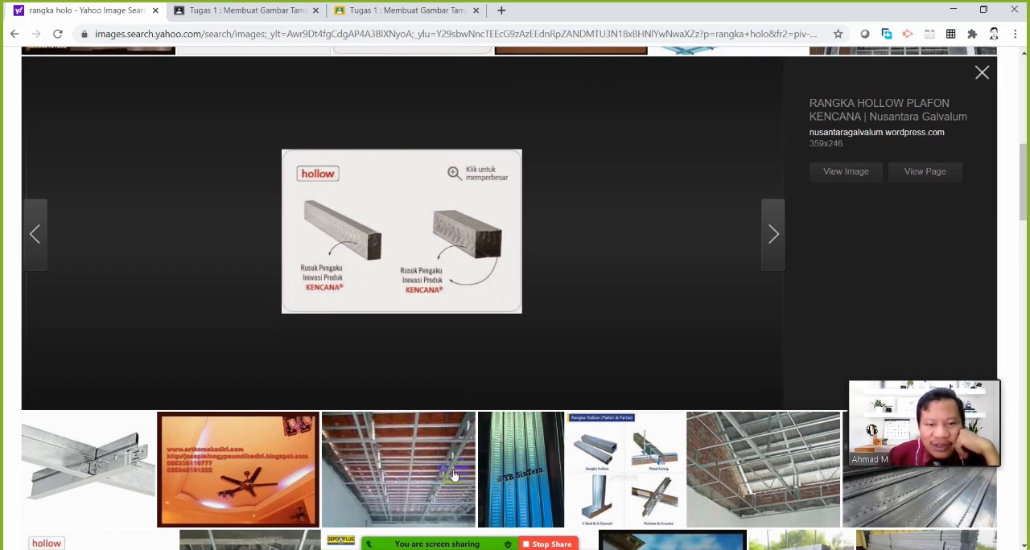
left_click(631, 471)
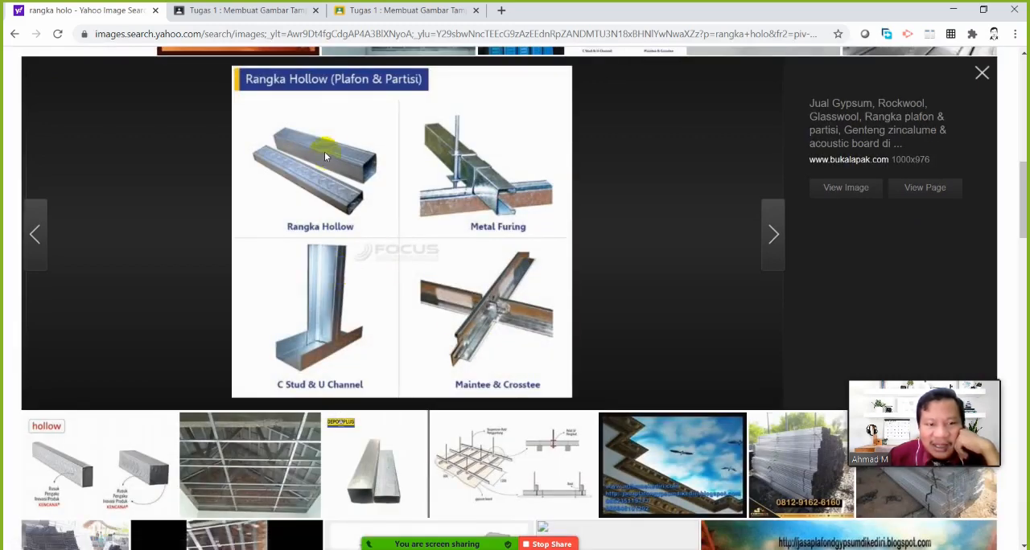
scroll(427, 256, "down", 1)
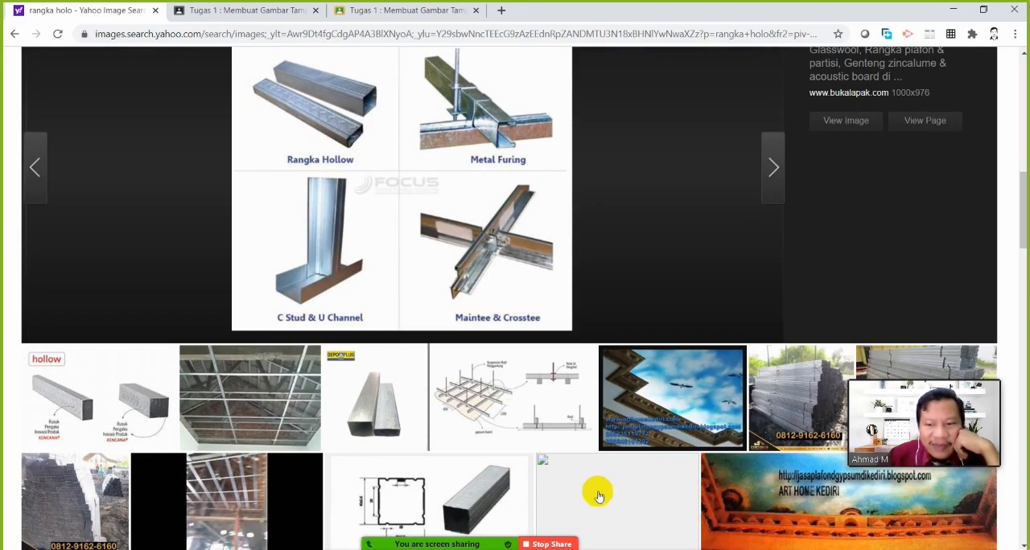
left_click(283, 434)
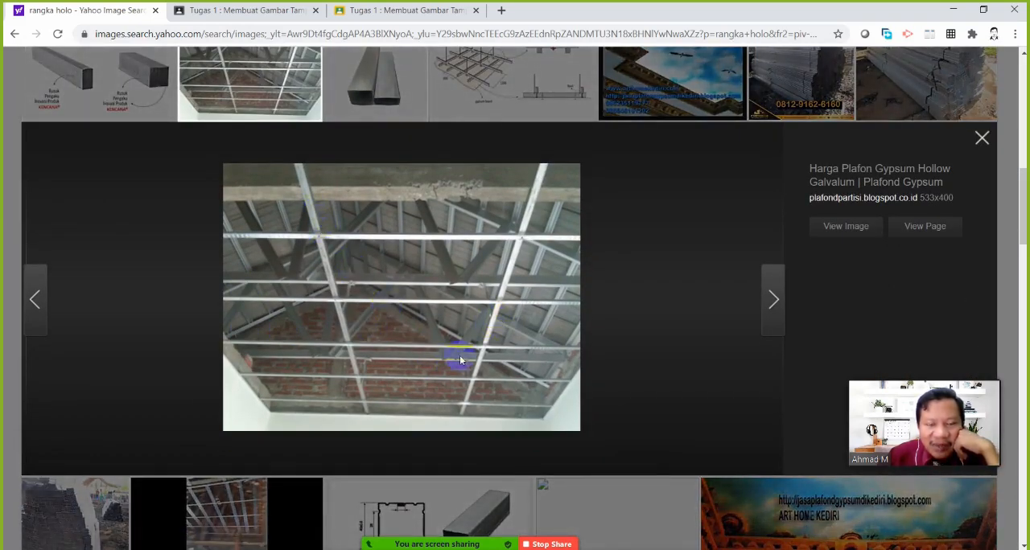
scroll(485, 364, "down", 1)
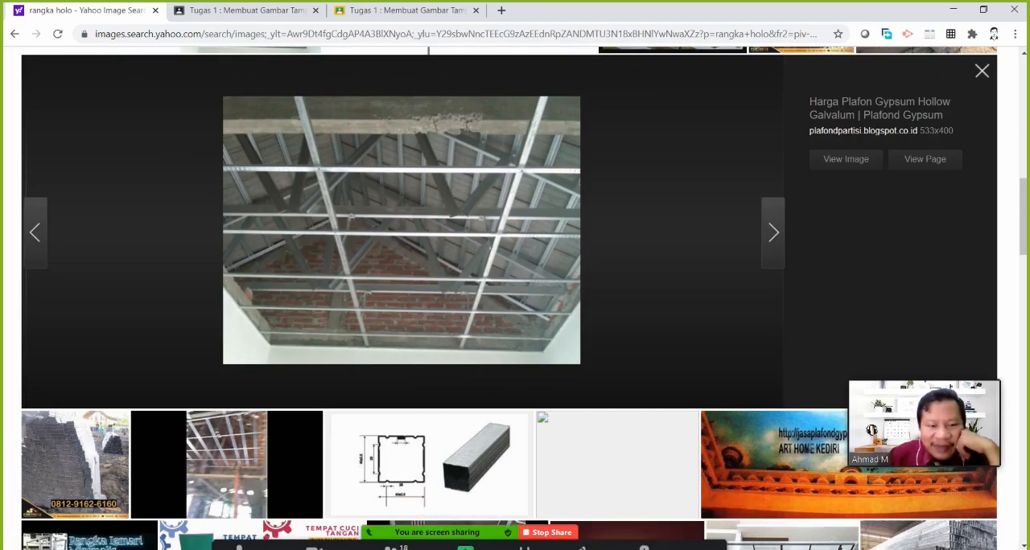
Switch between AutoCAD and the browser to compare the section's ceiling with the hollow-frame photo, ending in AutoCAD
mouse_move(563, 544)
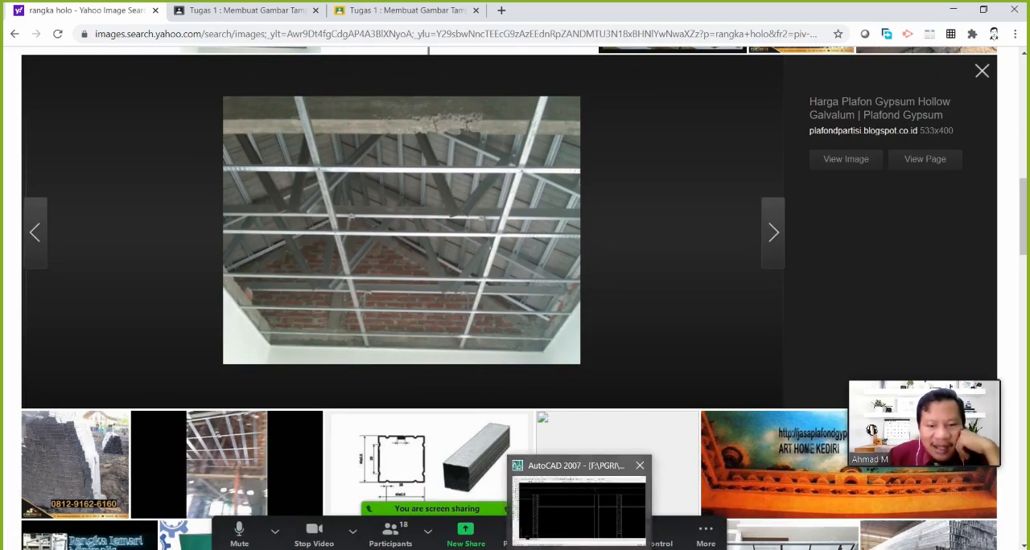
left_click(554, 494)
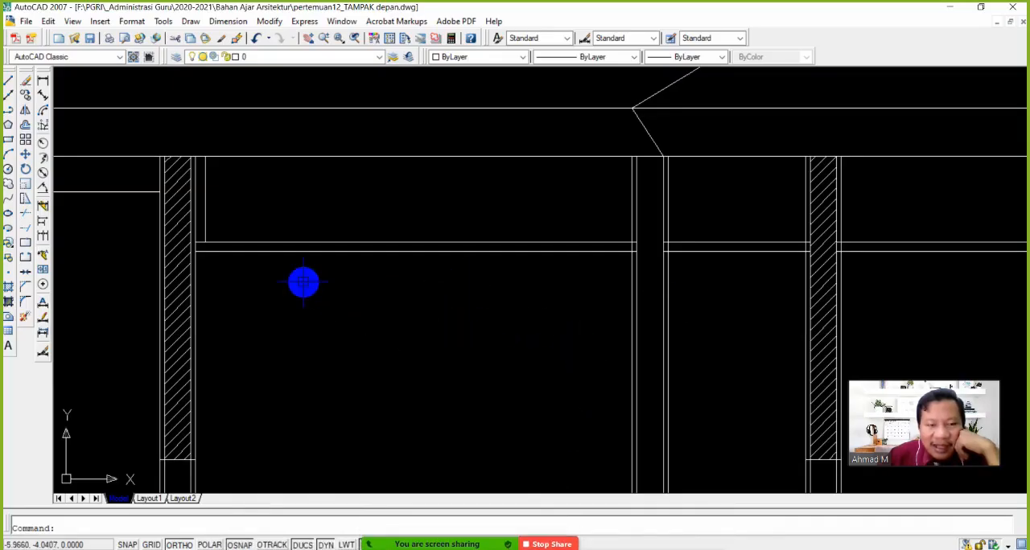
scroll(303, 282, "down", 2)
scroll(295, 268, "up", 2)
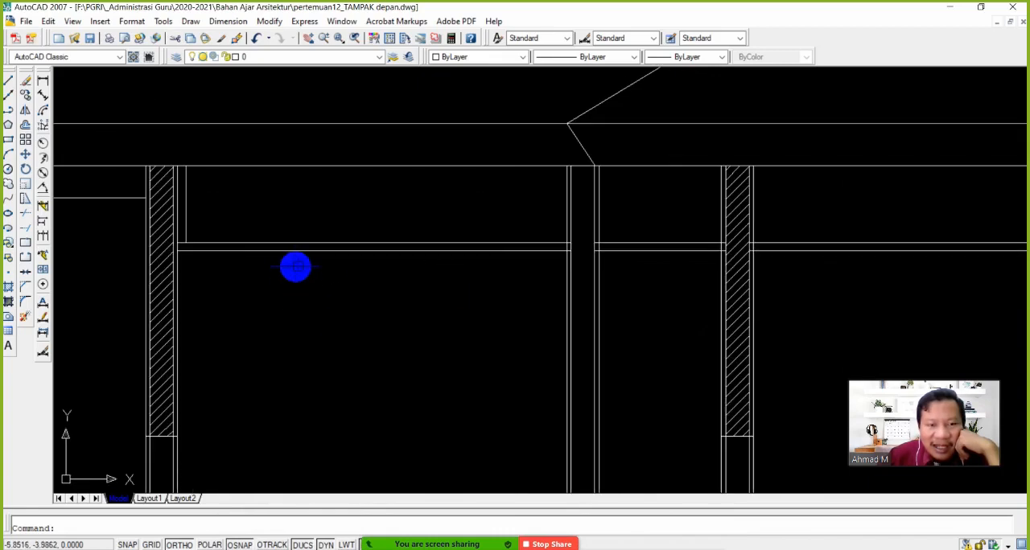
left_click(466, 548)
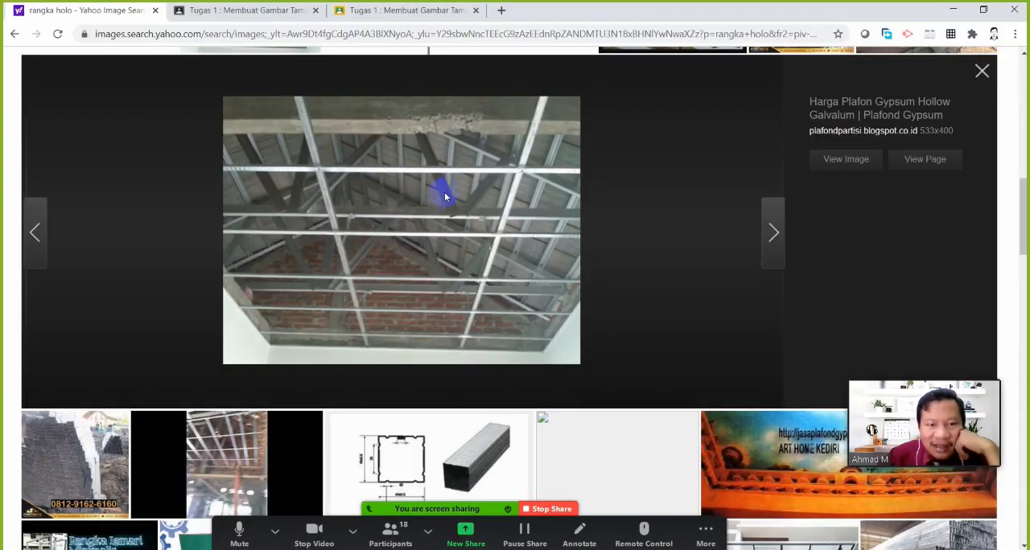
left_click(492, 547)
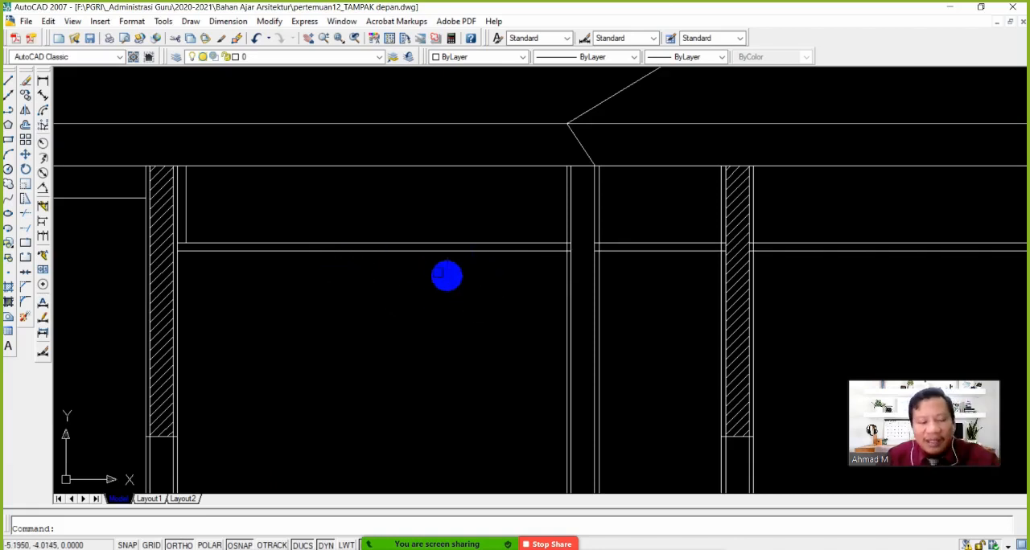
scroll(435, 272, "down", 2)
scroll(442, 281, "up", 3)
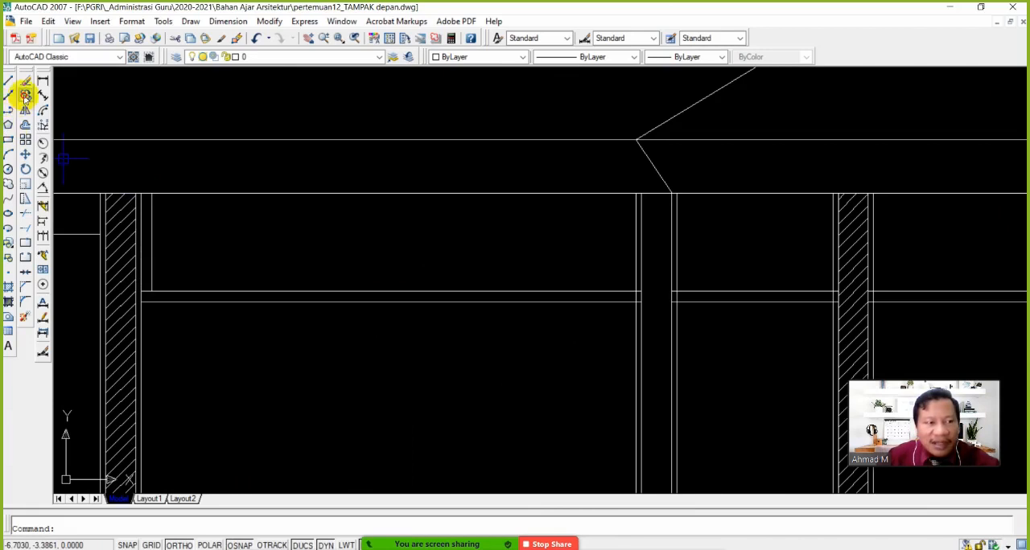
Copy the pair of vertical hanger lines beside the small room's hatched wall 1 unit horizontally into the room
left_click(25, 95)
left_click(147, 241)
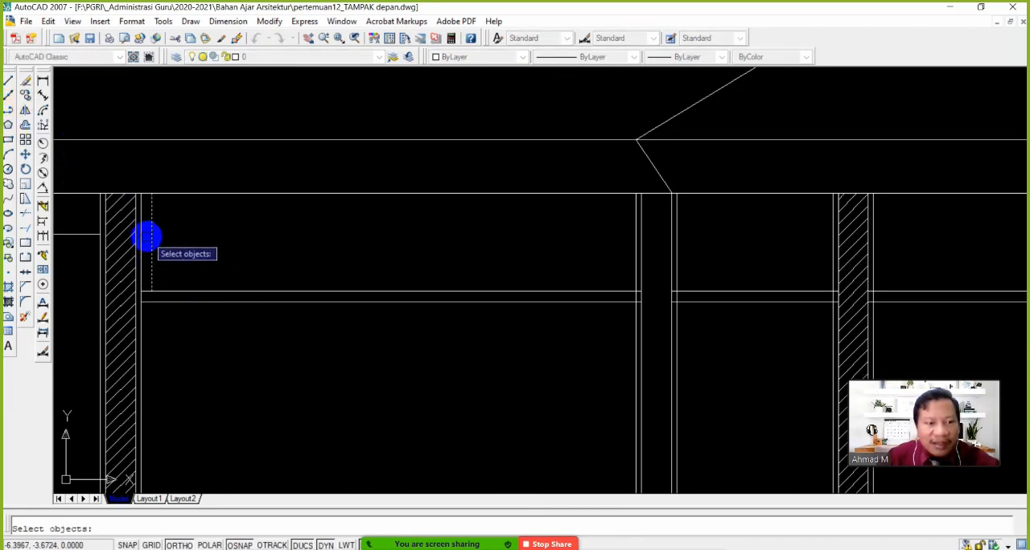
right_click(266, 364)
left_click(246, 355)
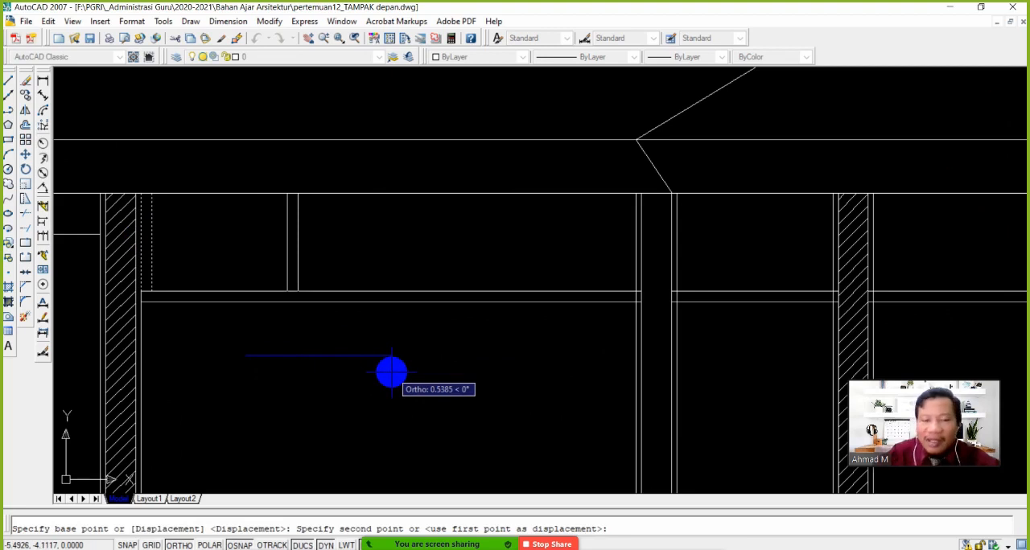
scroll(338, 354, "down", 1)
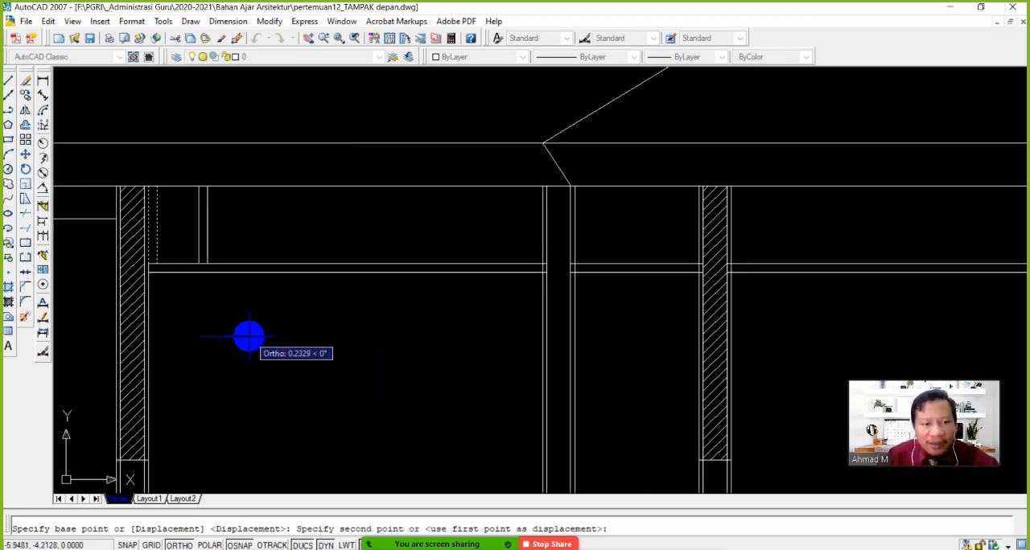
type("1")
key("Return")
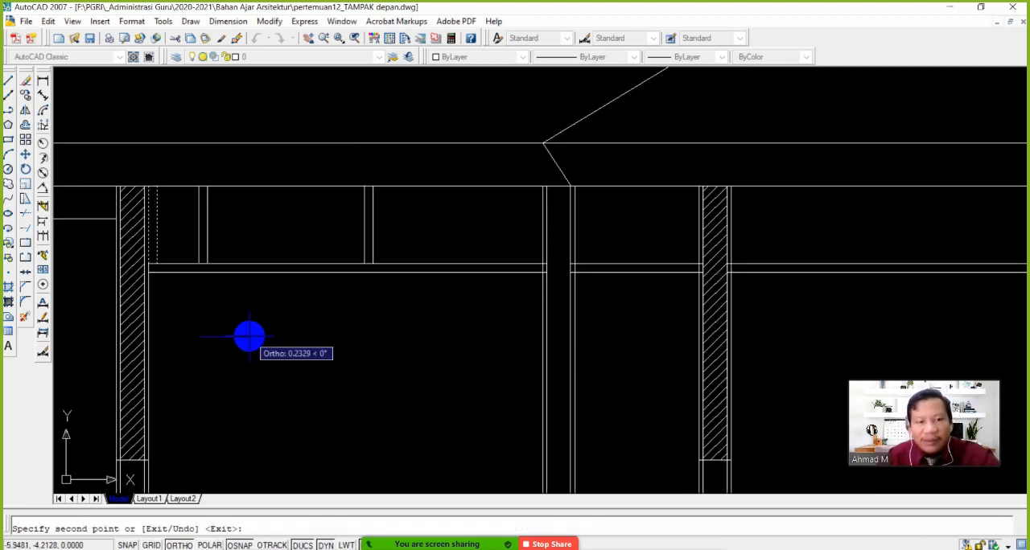
key("Return")
Copy the small room's middle hanger 1 unit horizontally to the bay between the column and the inner hatched wall
scroll(346, 294, "down", 2)
mouse_move(367, 250)
middle_mouse_down()
mouse_move(343, 260)
mouse_move(319, 250)
mouse_move(312, 276)
middle_mouse_up()
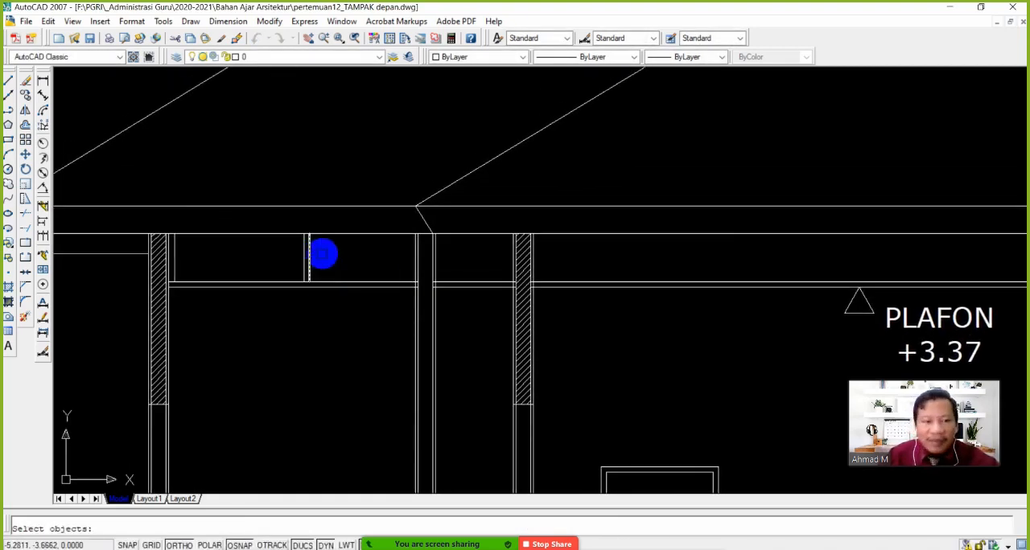
left_click(323, 254)
left_click(248, 256)
key("Return")
left_click(305, 346)
type("1")
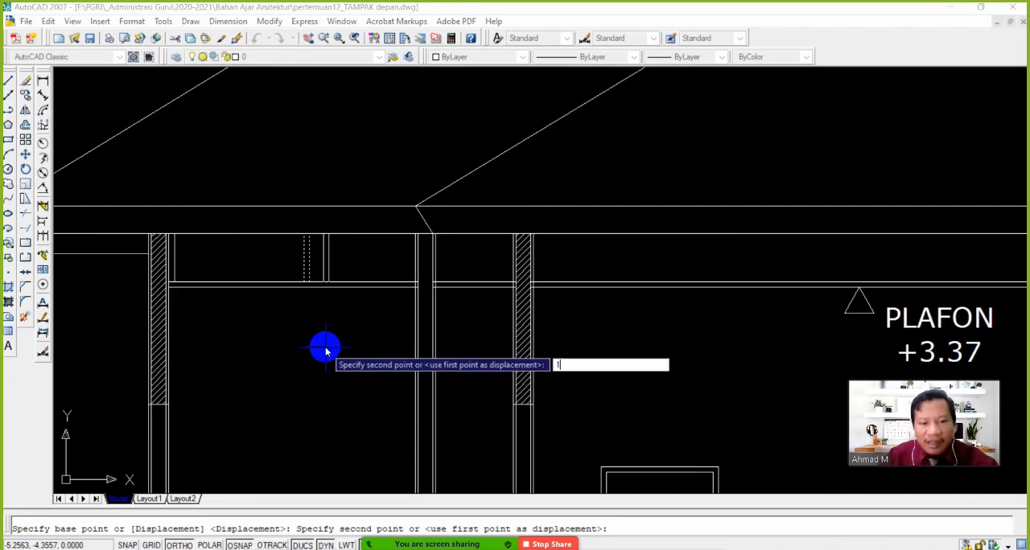
key("Return")
Copy the hanger beside the column 1 unit horizontally past the inner hatched wall into the large room
key("Return")
scroll(474, 285, "up", 4)
key("Return")
left_click(432, 272)
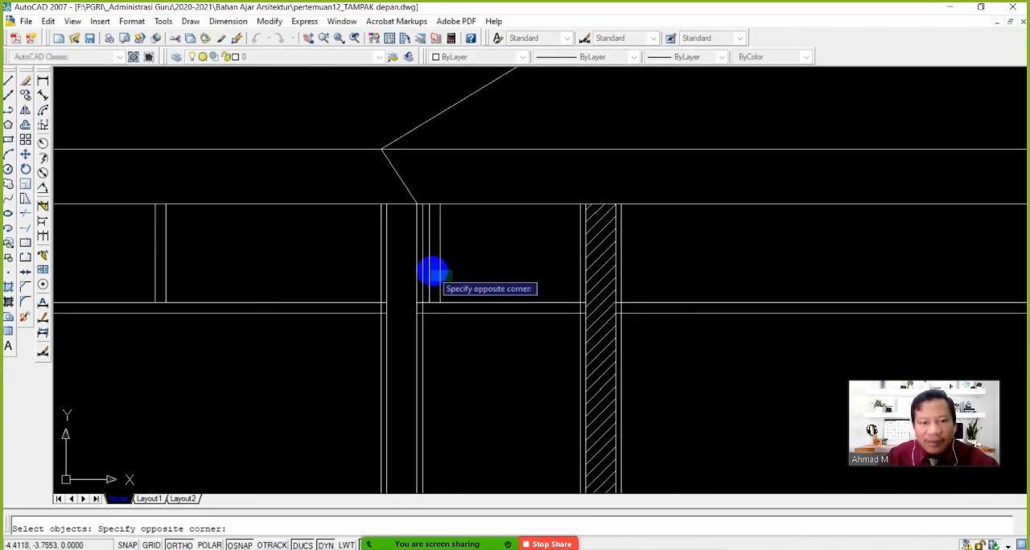
scroll(472, 329, "down", 4)
key("Return")
left_click(362, 319)
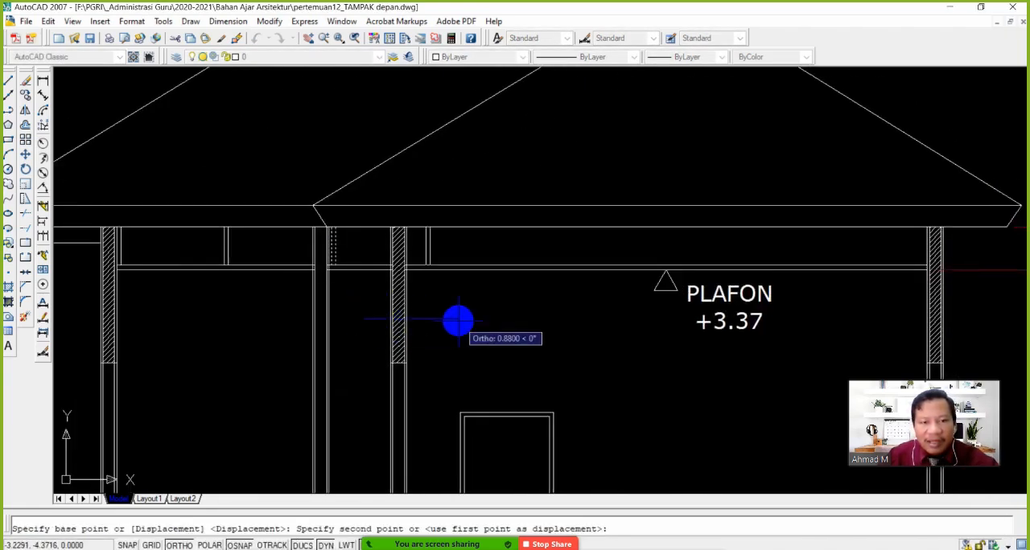
type("1")
key("Return")
key("Return")
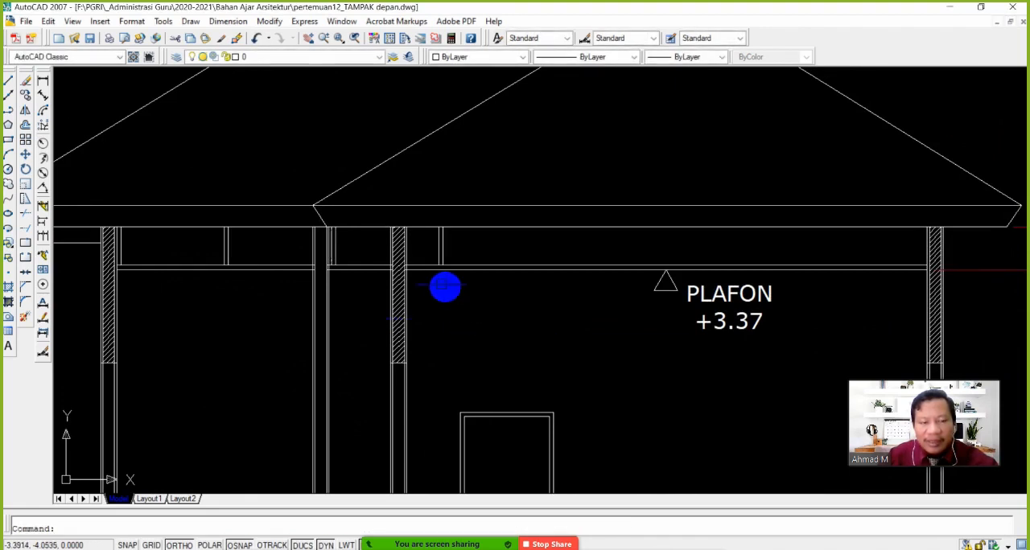
Copy the large room's first hanger four times along the ceiling at 1-unit spacing, using the preceding hanger as base point
left_click(25, 95)
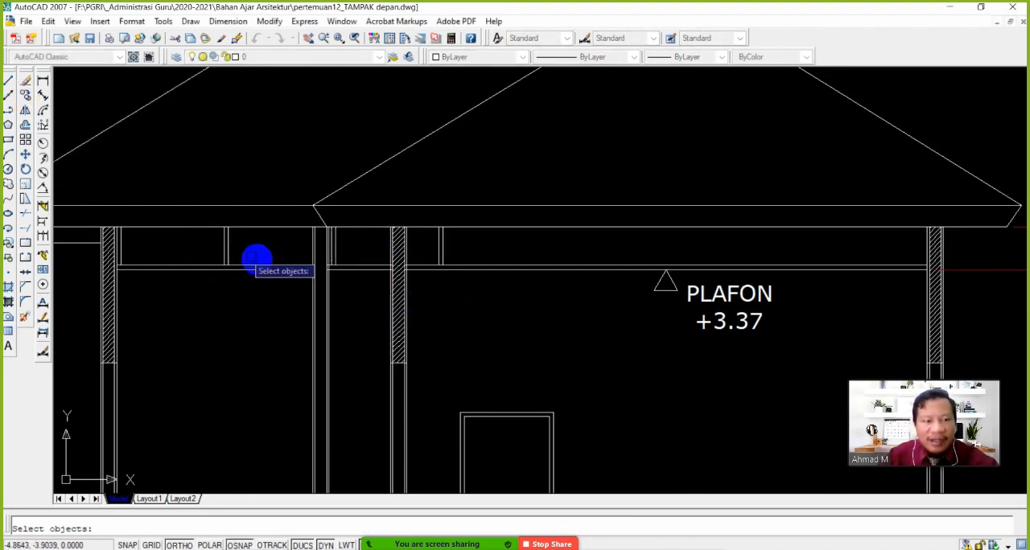
scroll(425, 244, "up", 3)
left_click(427, 209)
left_click(486, 297)
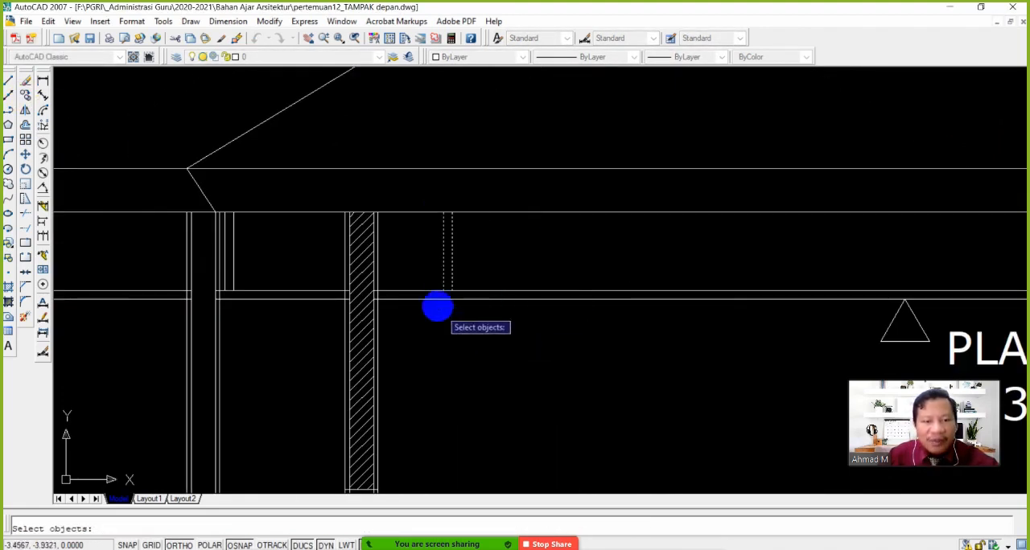
key("Return")
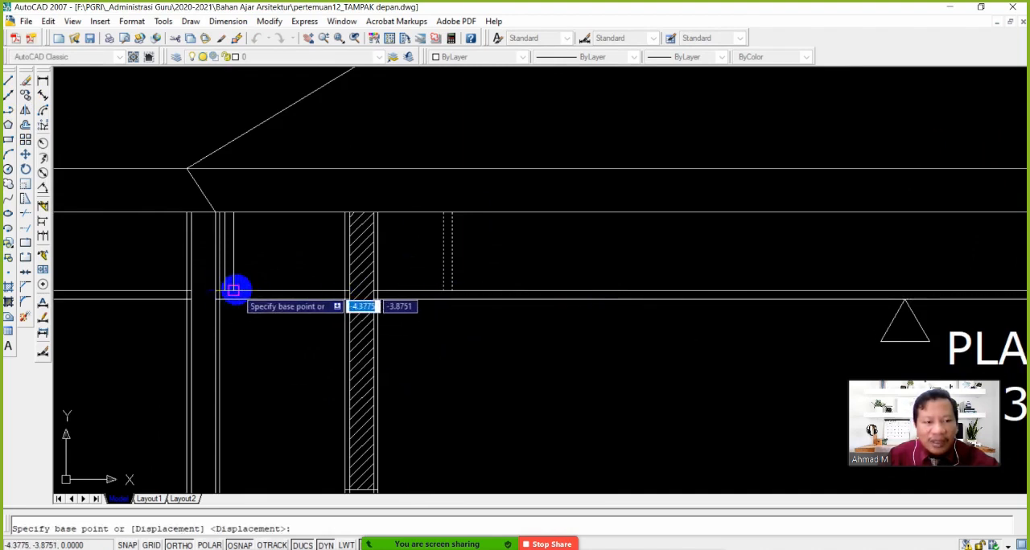
left_click(233, 289)
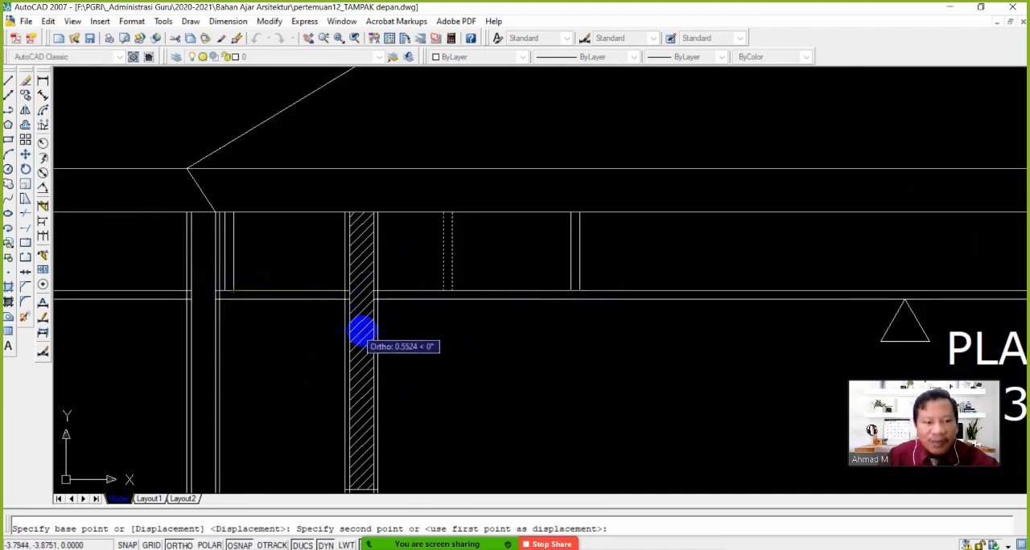
left_click(451, 288)
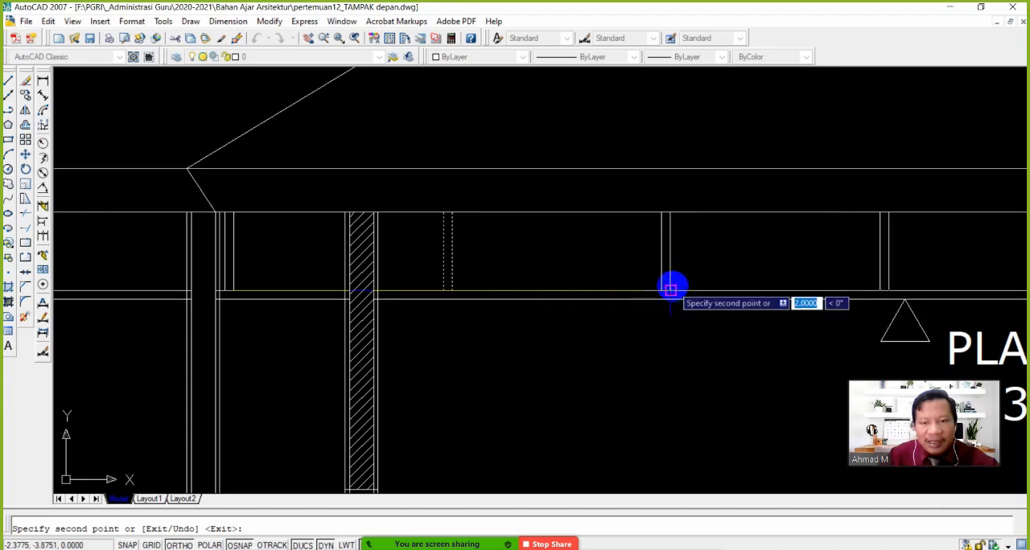
scroll(659, 326, "down", 2)
middle_click_drag(720, 341, 359, 346)
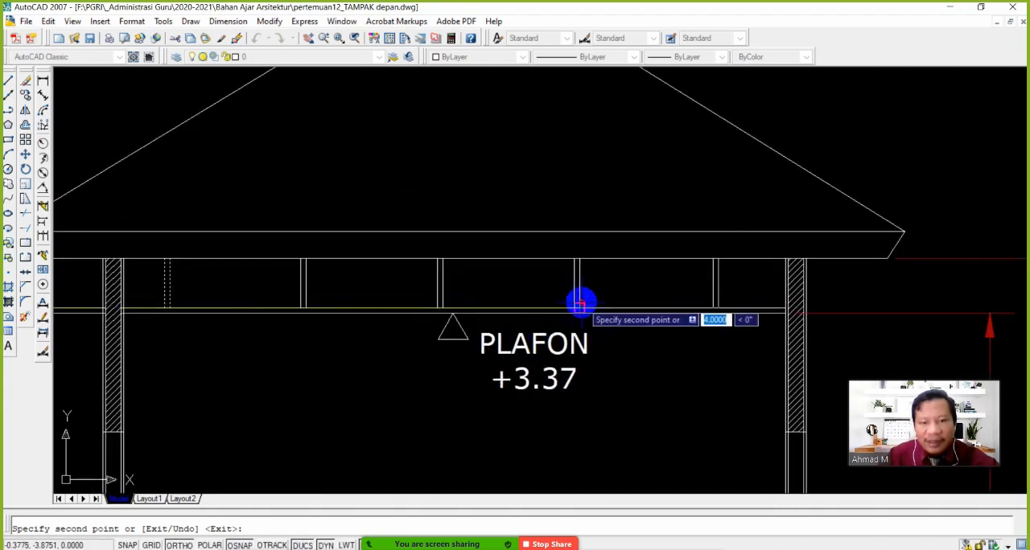
scroll(582, 335, "down", 4)
key("Return")
Copy the large room's last hanger from its lower corner to sit against the inner face of the outer wall
middle_click_drag(563, 354, 411, 343)
scroll(497, 322, "up", 4)
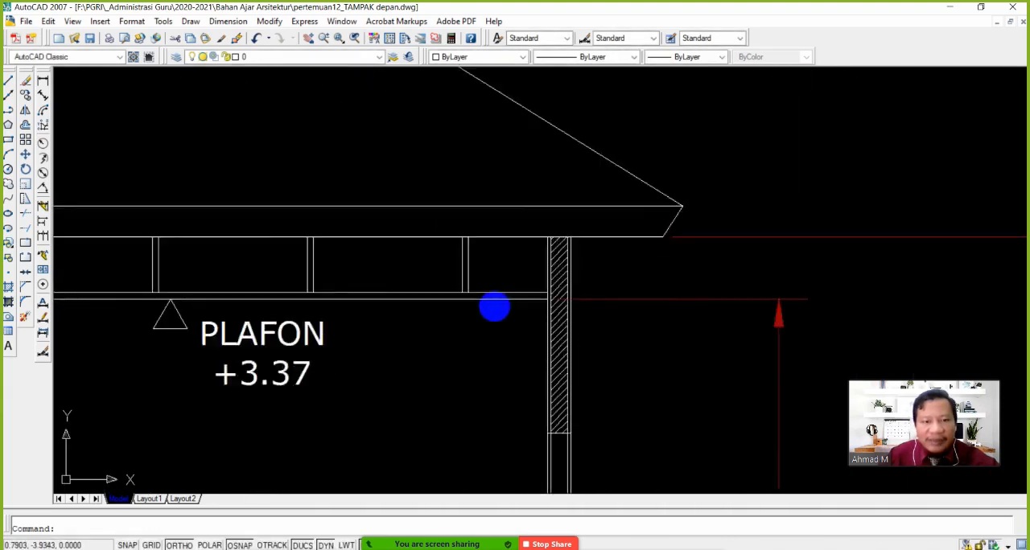
key("Return")
left_click(453, 274)
key("Return")
left_click(457, 291)
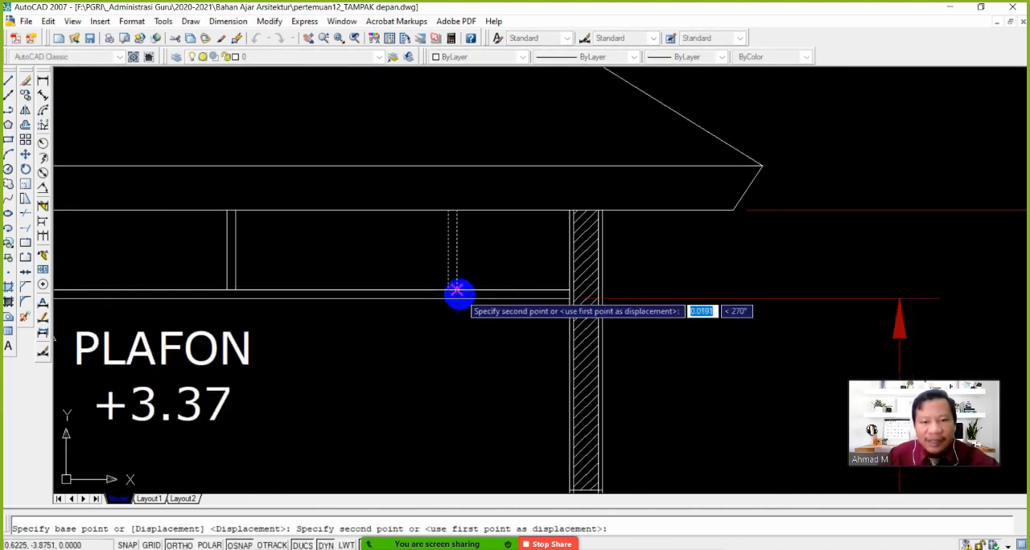
left_click(551, 292)
key("Return")
key("Return")
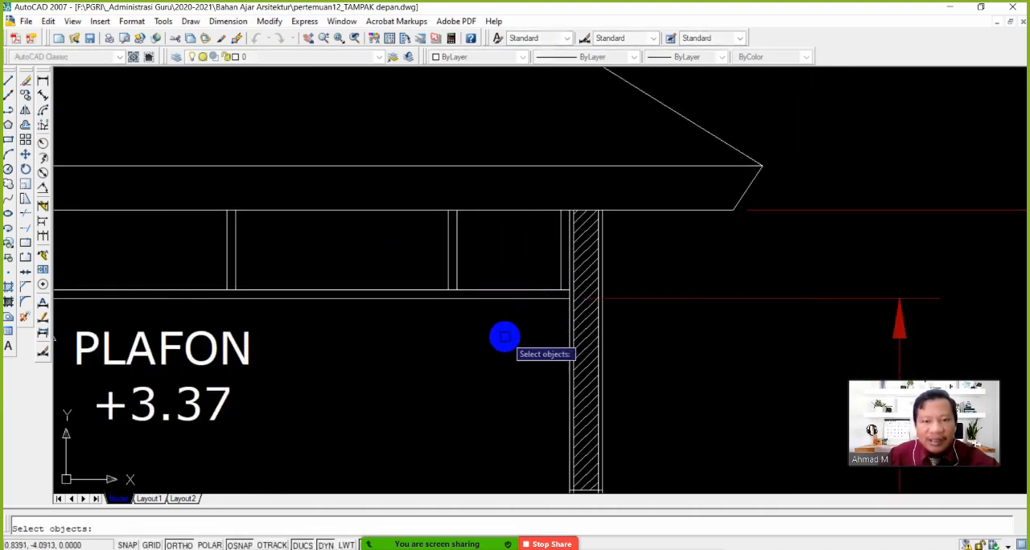
scroll(483, 338, "down", 3)
key("Escape")
Examine the whole section, checking the ceiling hangers, the roof and the overhanging slab
mouse_move(432, 339)
middle_mouse_down()
mouse_move(580, 322)
mouse_move(527, 329)
middle_mouse_up()
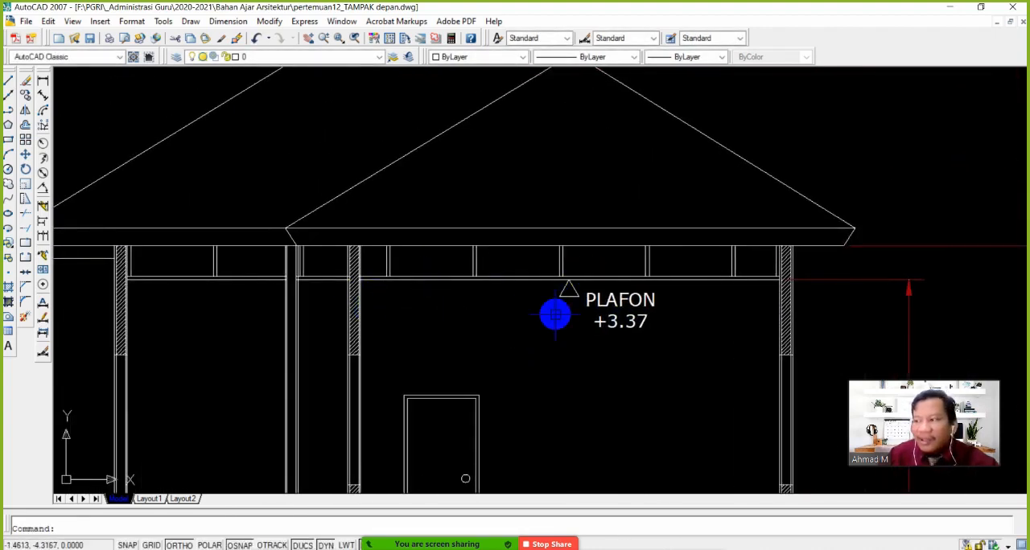
scroll(511, 324, "down", 5)
scroll(520, 330, "up", 4)
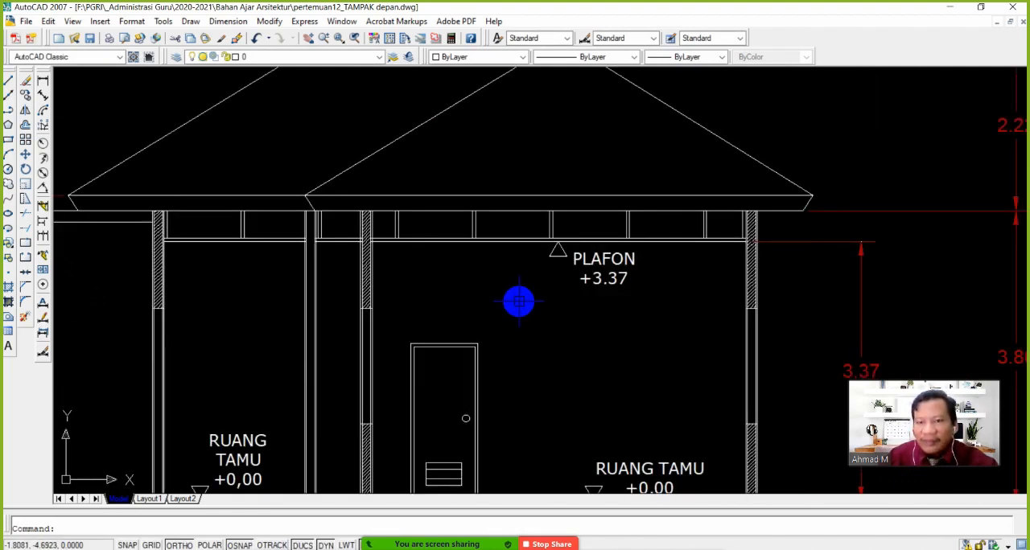
scroll(524, 291, "down", 3)
scroll(524, 322, "up", 2)
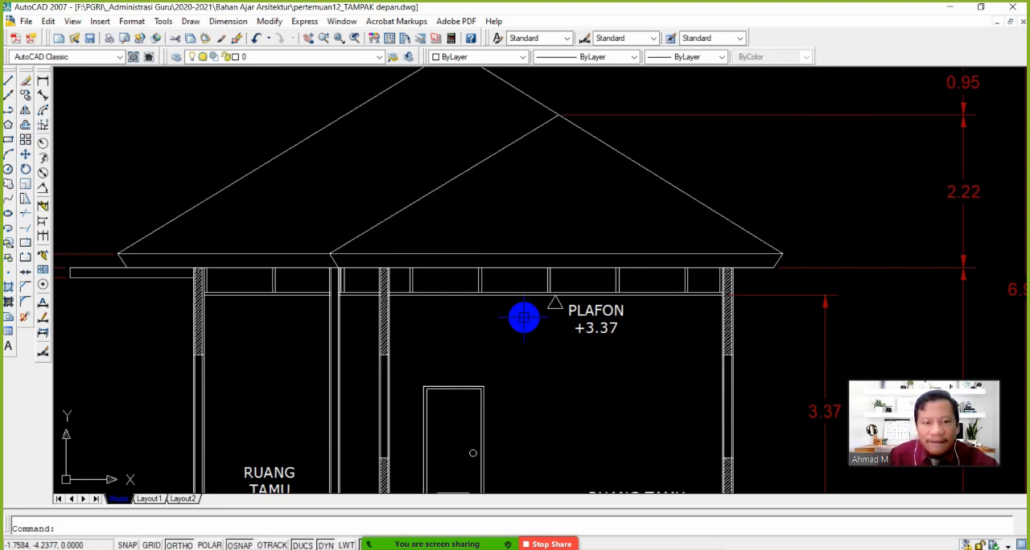
scroll(524, 318, "down", 2)
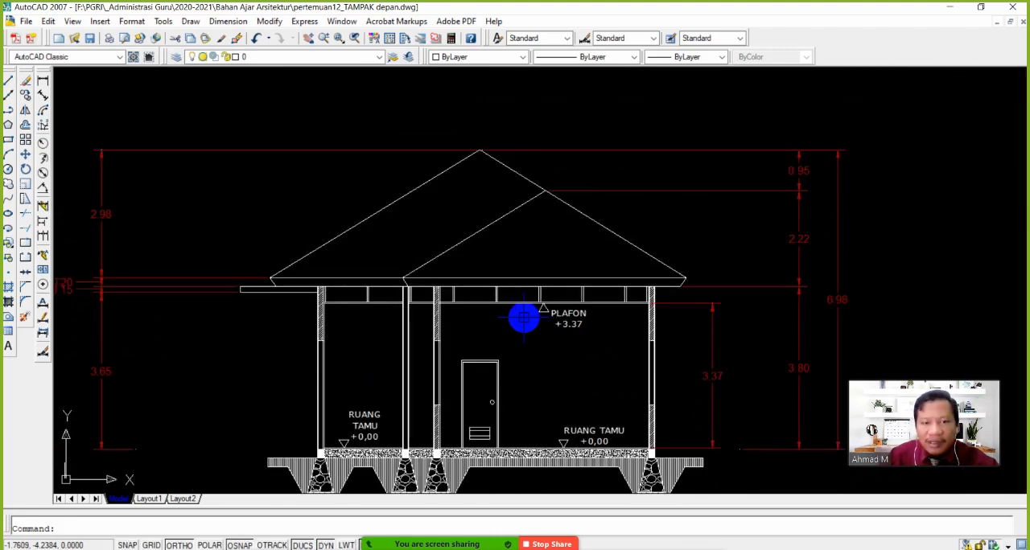
scroll(524, 318, "up", 2)
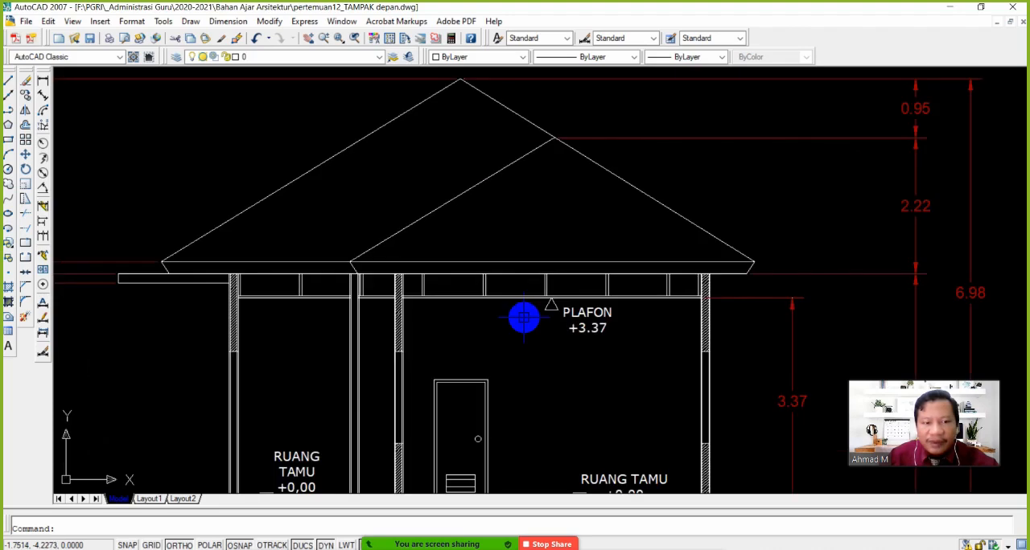
middle_click_drag(192, 317, 292, 287)
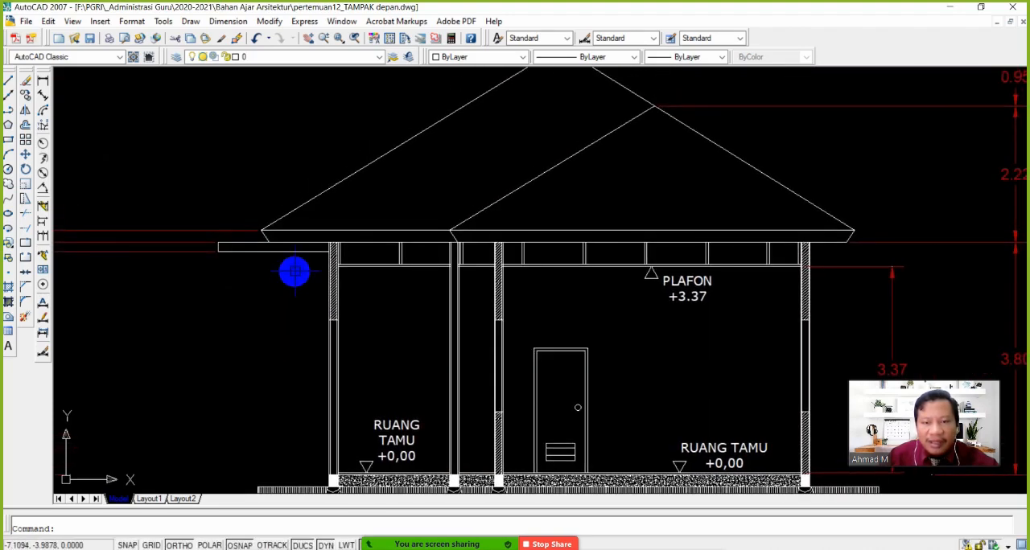
Hatch the overhanging slab beside the small room's outer wall with ANSI31 at angle 0 and scale 0.25
scroll(267, 266, "up", 2)
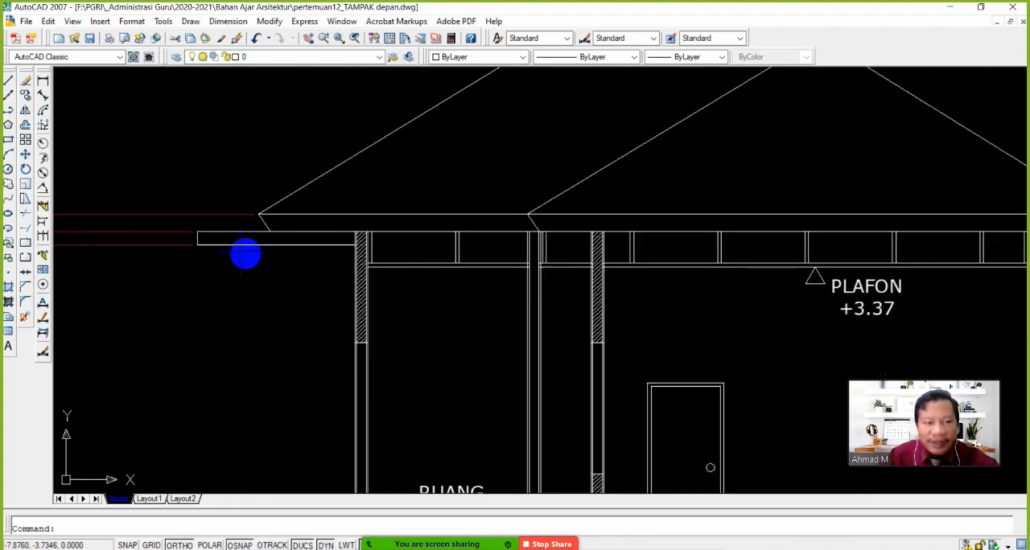
left_click(8, 287)
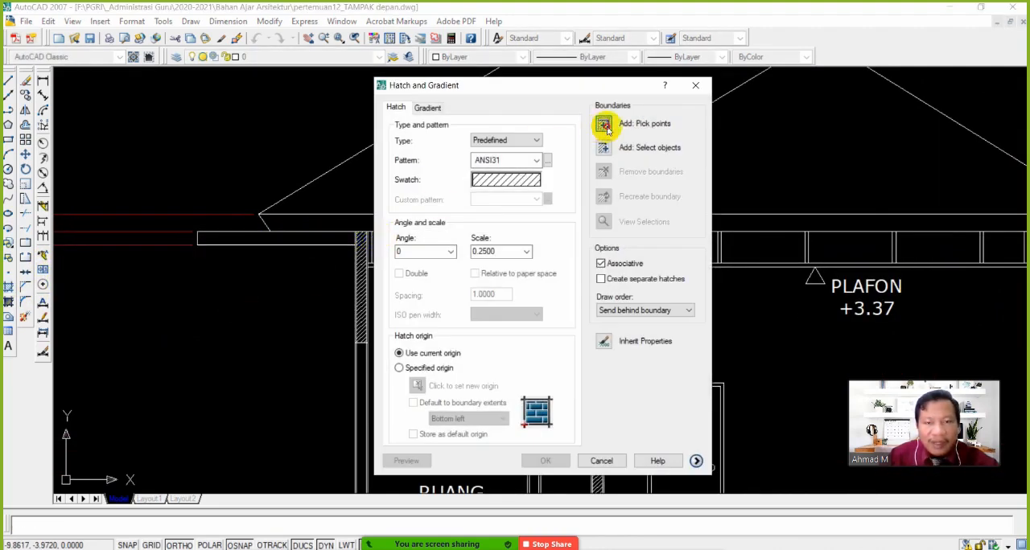
left_click(605, 125)
left_click(304, 237)
key("Return")
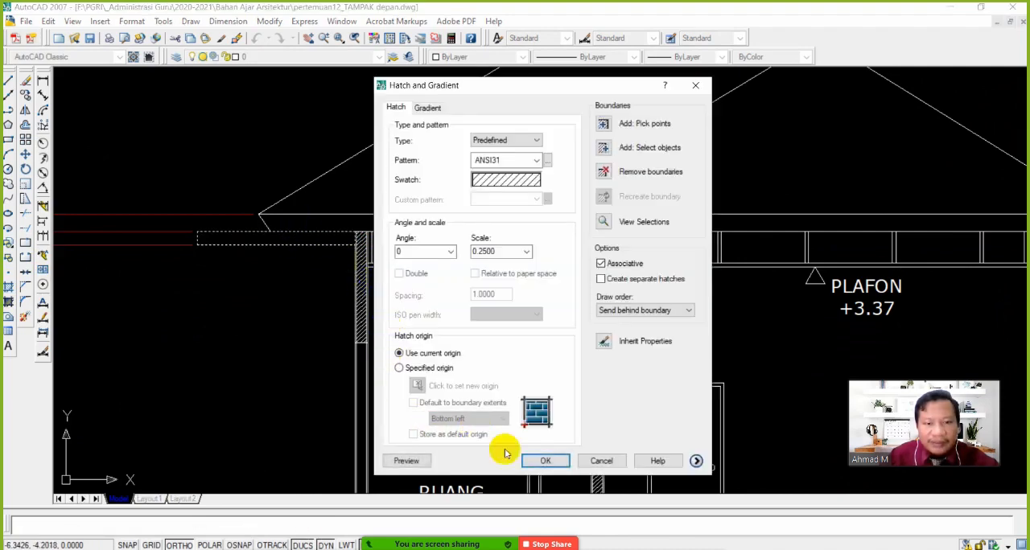
left_click(545, 460)
scroll(356, 285, "down", 2)
middle_click_drag(365, 297, 327, 274)
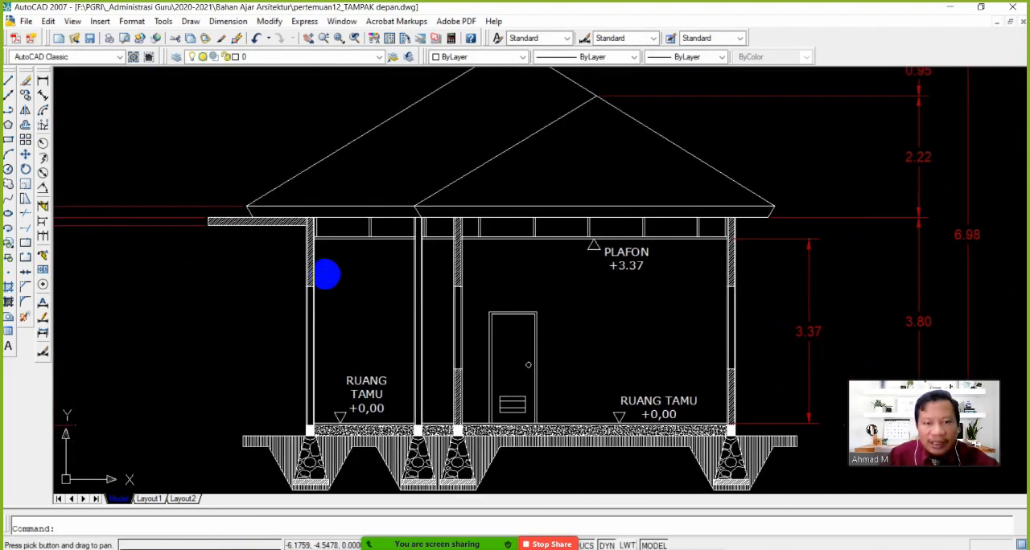
scroll(472, 308, "up", 2)
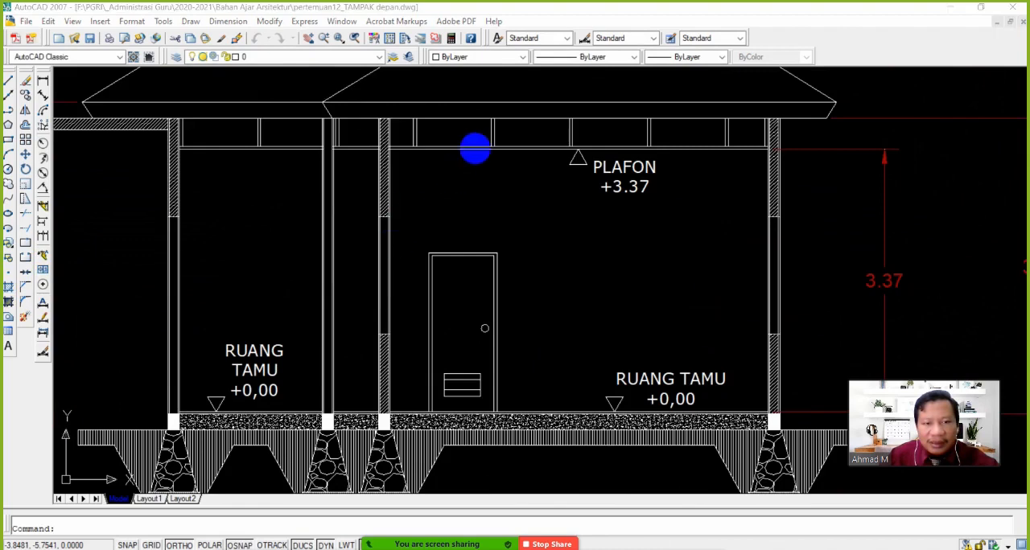
Hatch the full-height wall between the small room and the corridor with ANSI31 at angle 0 and scale 0.25
type("h")
key("Return")
left_click(605, 124)
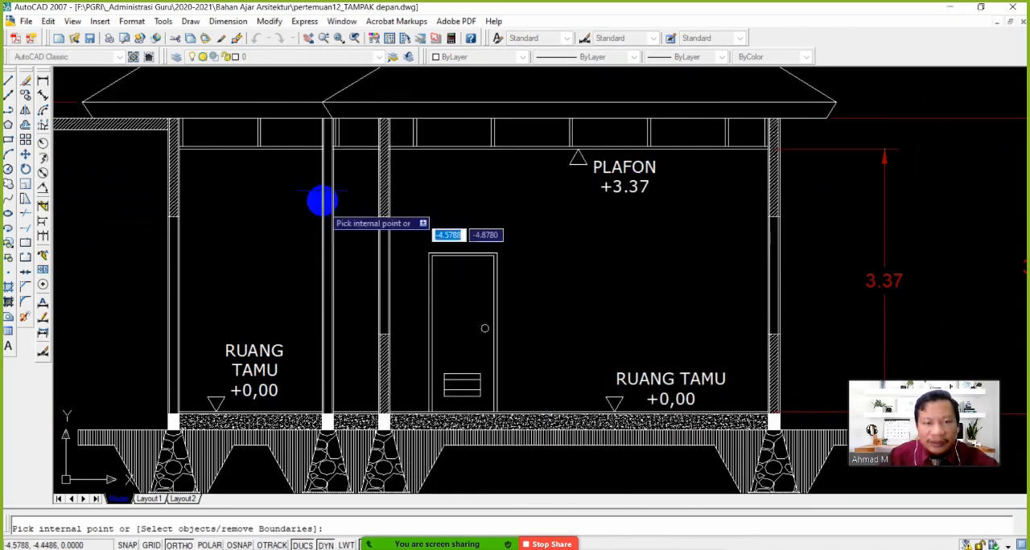
left_click(326, 159)
right_click(383, 391)
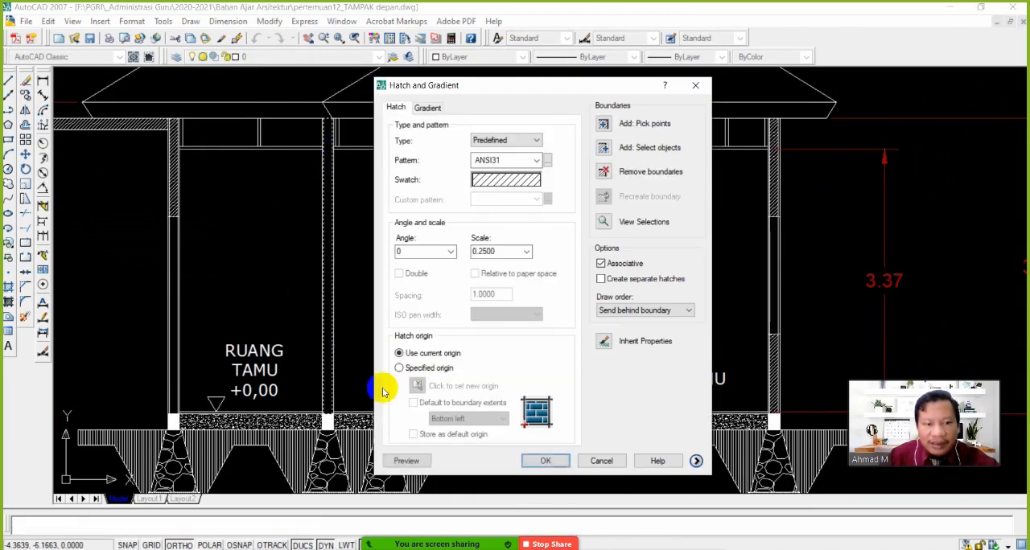
left_click(544, 461)
Examine the roof outline, the wall tops beneath it and the ceiling zone of the section
scroll(371, 288, "down", 3)
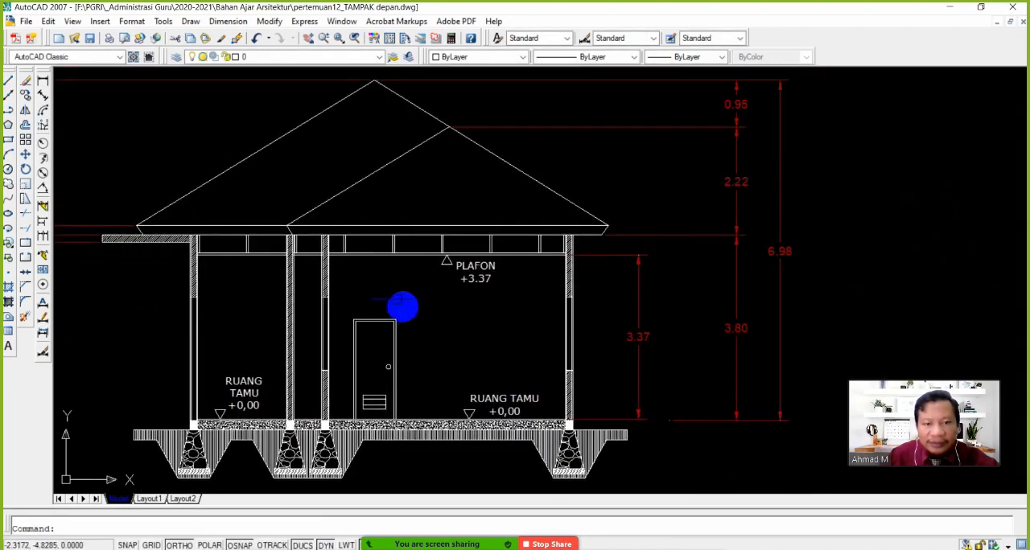
scroll(394, 294, "up", 3)
mouse_move(347, 275)
middle_mouse_down()
mouse_move(379, 324)
mouse_move(493, 318)
middle_mouse_up()
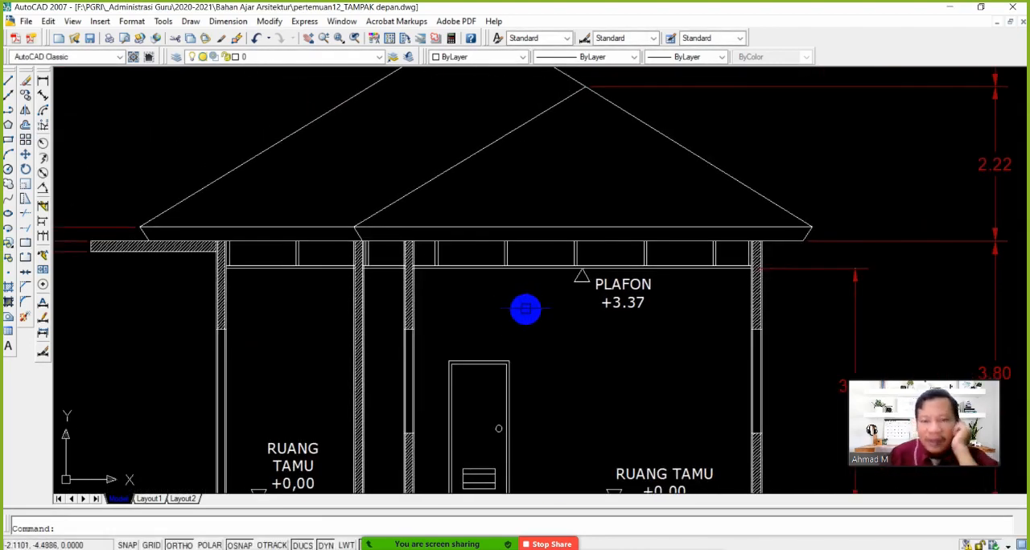
scroll(506, 315, "down", 3)
scroll(483, 302, "up", 3)
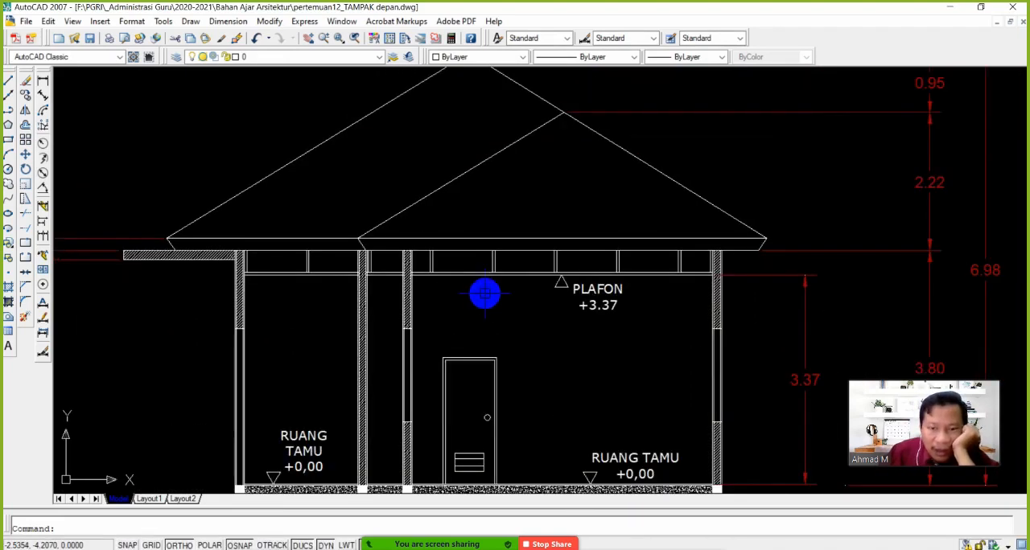
middle_click_drag(531, 282, 506, 303)
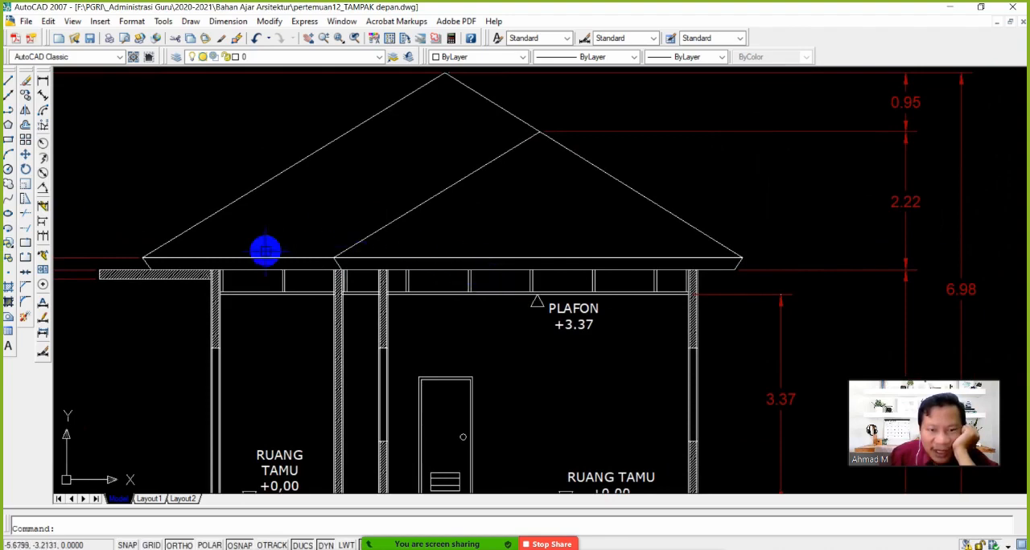
scroll(306, 254, "up", 2)
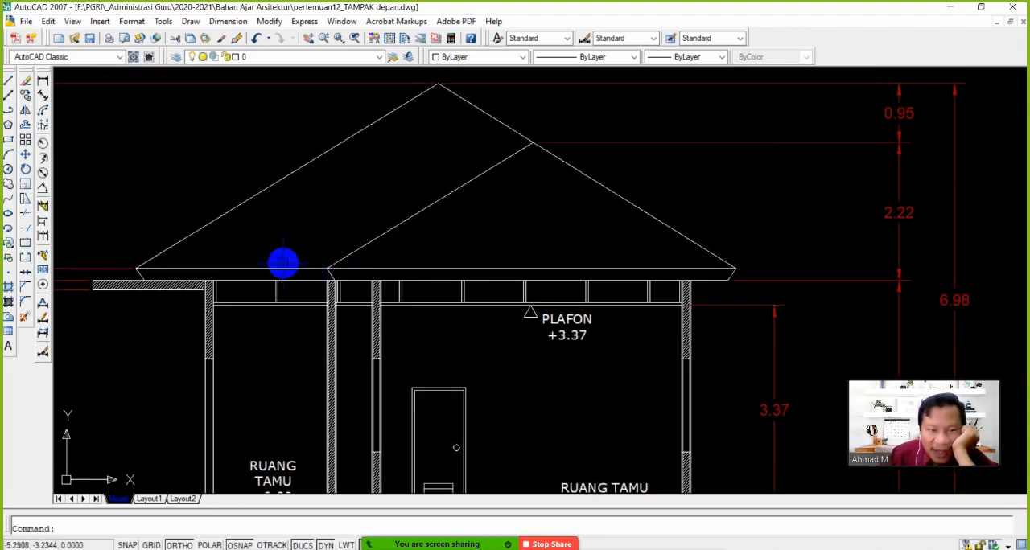
scroll(326, 247, "down", 2)
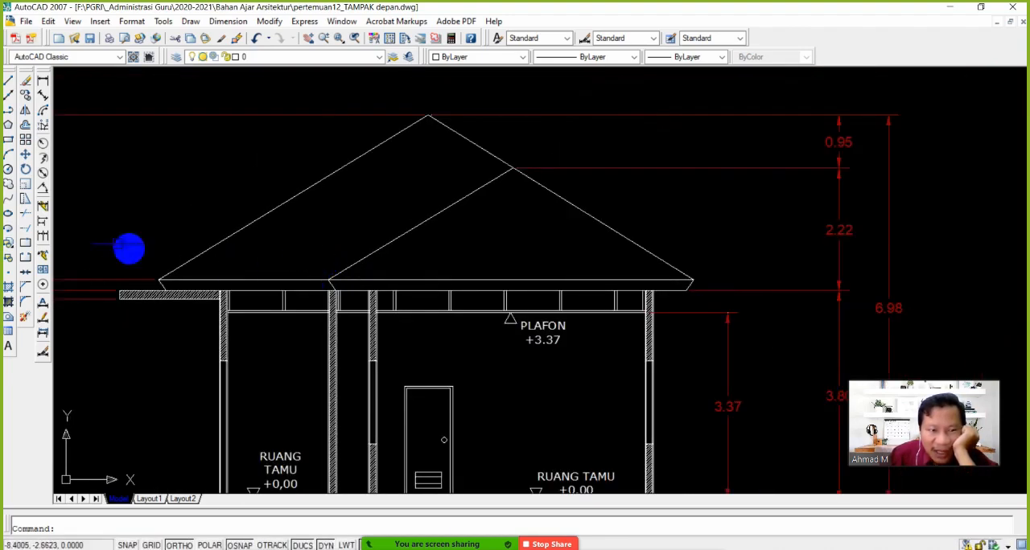
Extend the large room's outer wall lines up to the roof, using the two main roof slopes as boundaries
left_click(24, 230)
left_click(241, 231)
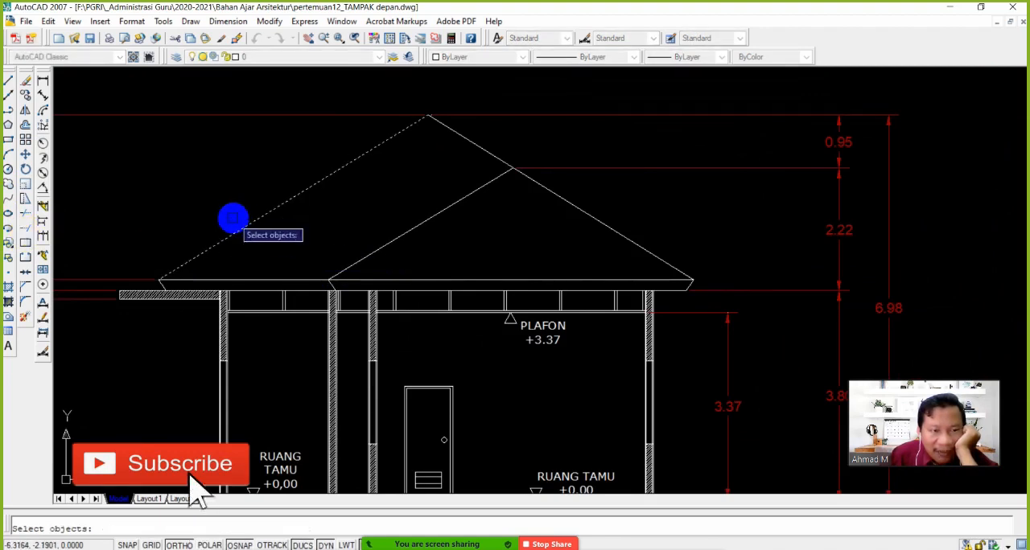
left_click(665, 228)
left_click(609, 239)
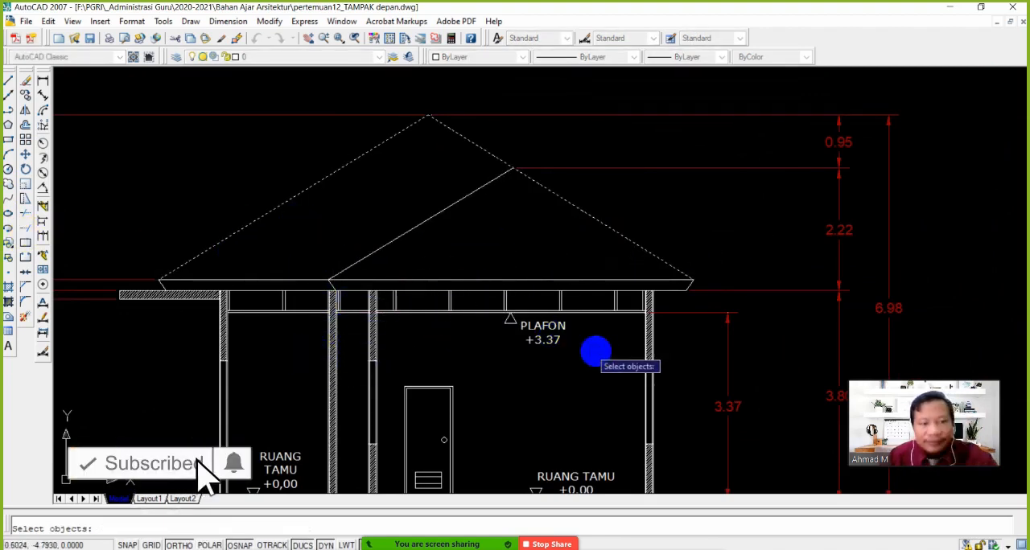
scroll(651, 329, "up", 3)
scroll(653, 326, "up", 1)
key("Return")
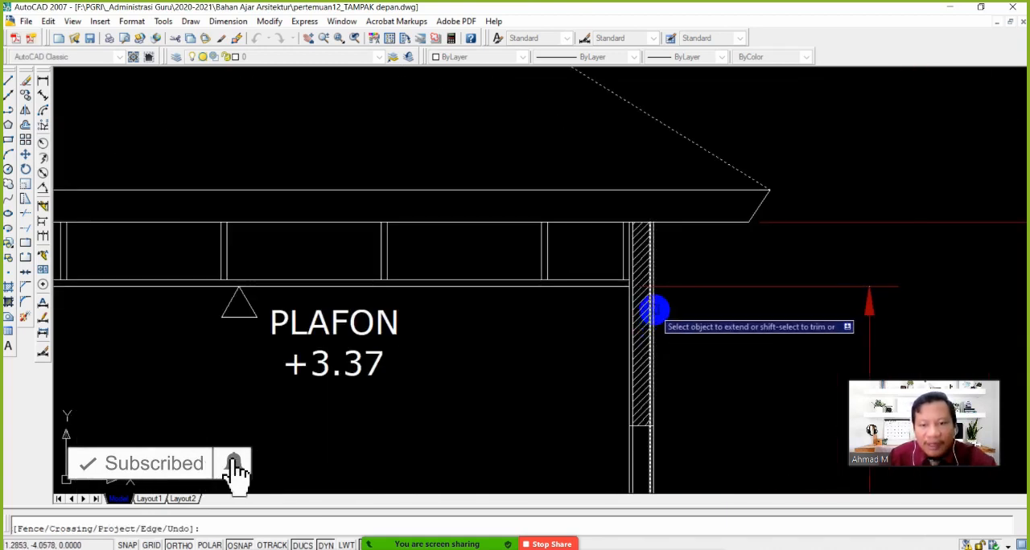
scroll(652, 314, "up", 4)
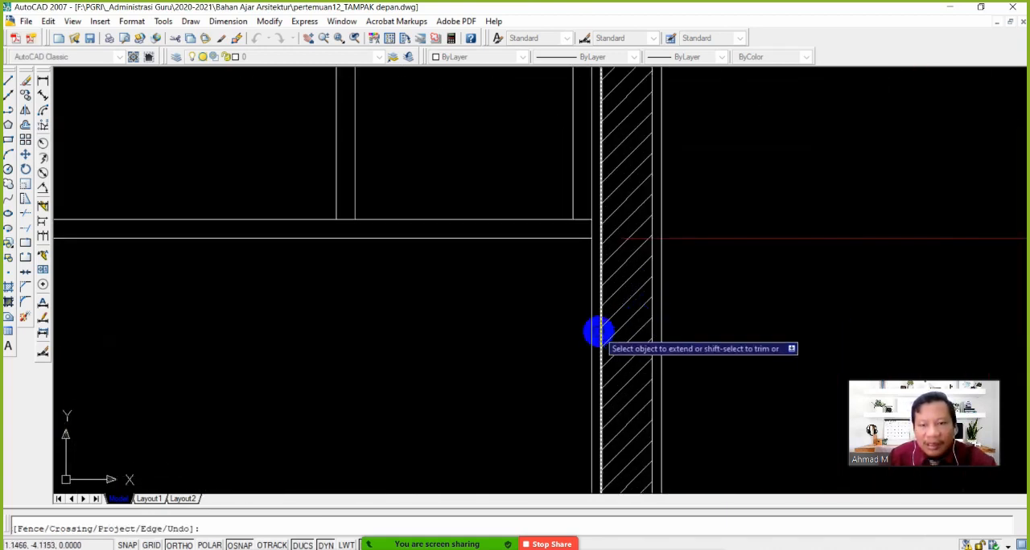
scroll(599, 313, "down", 5)
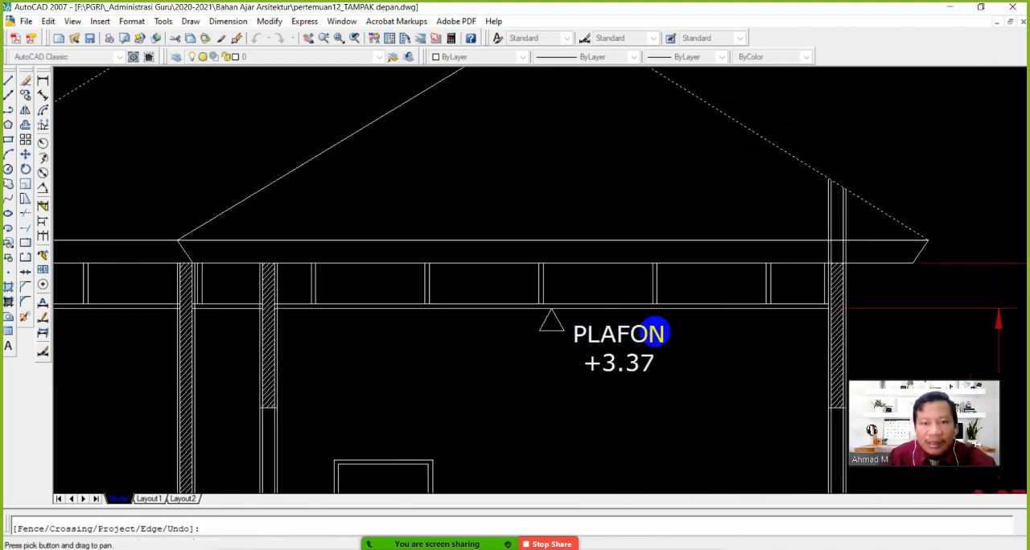
Extend the small room's outer wall lines up to the main roof slope and finish the Extend command
scroll(273, 359, "up", 4)
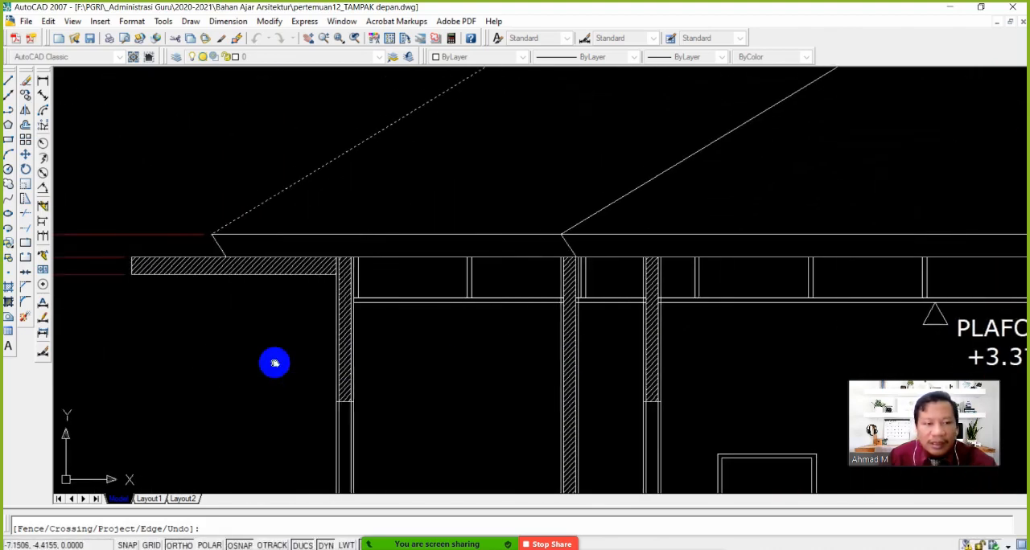
left_click(371, 323)
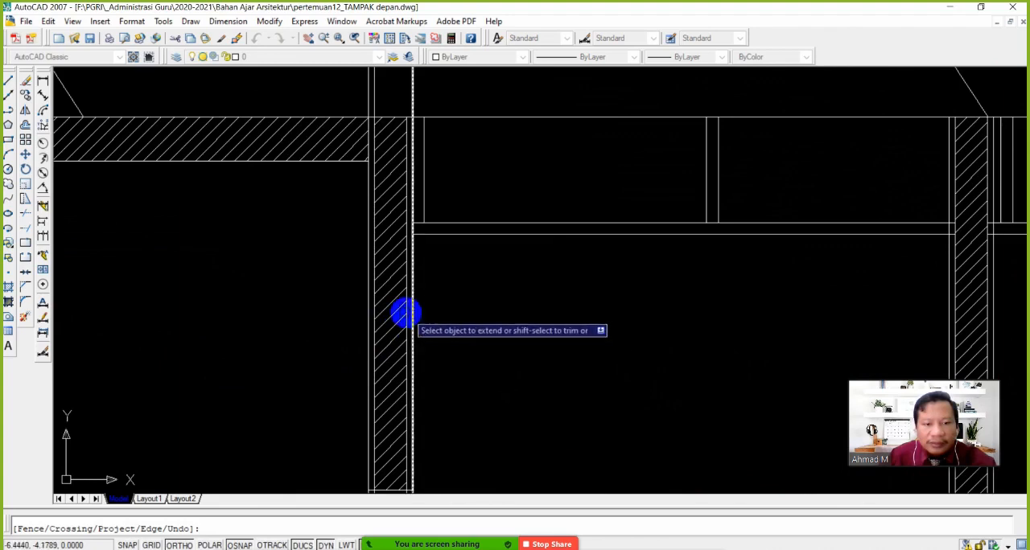
left_click(403, 311)
scroll(447, 325, "down", 4)
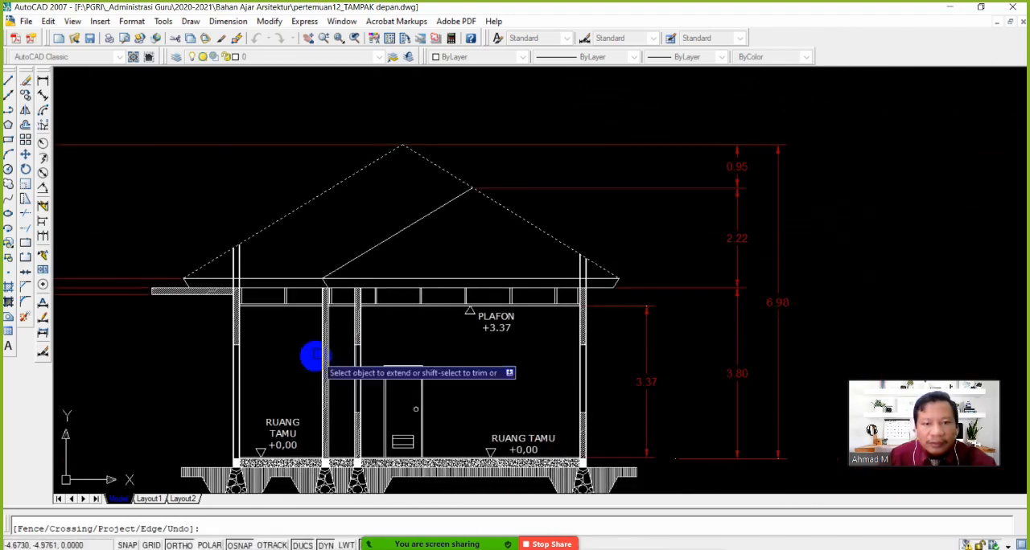
key("Return")
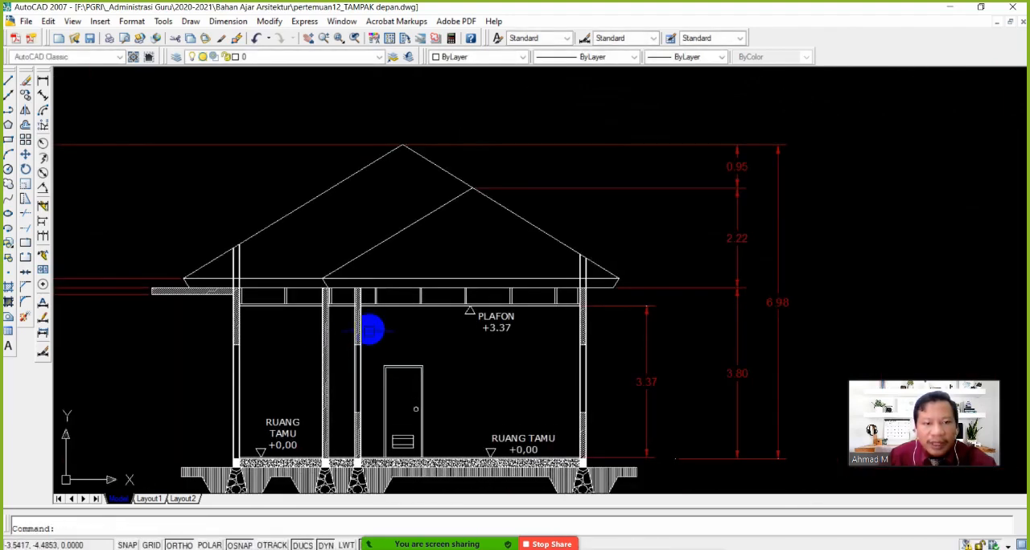
left_click(8, 80)
scroll(230, 283, "up", 6)
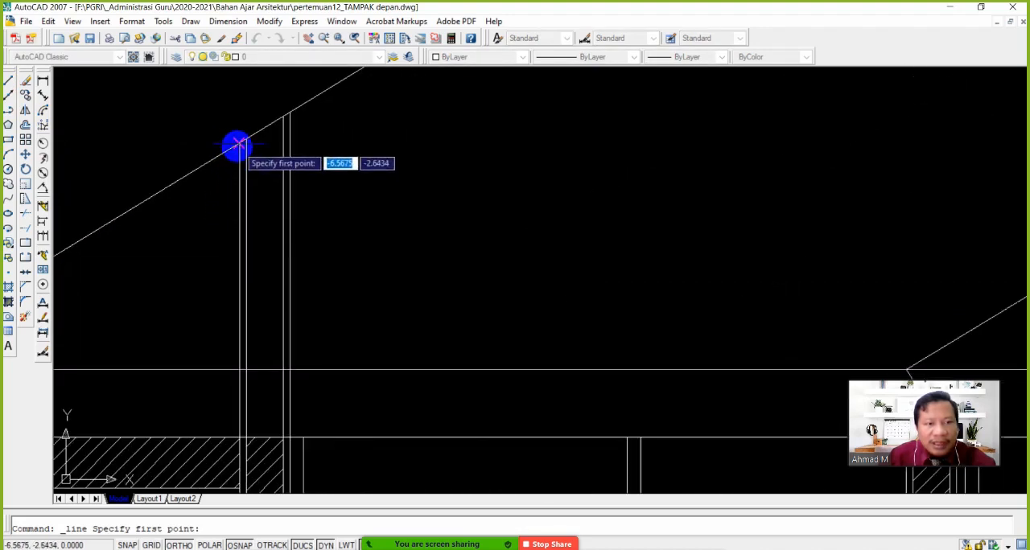
left_click(237, 146)
scroll(292, 223, "down", 4)
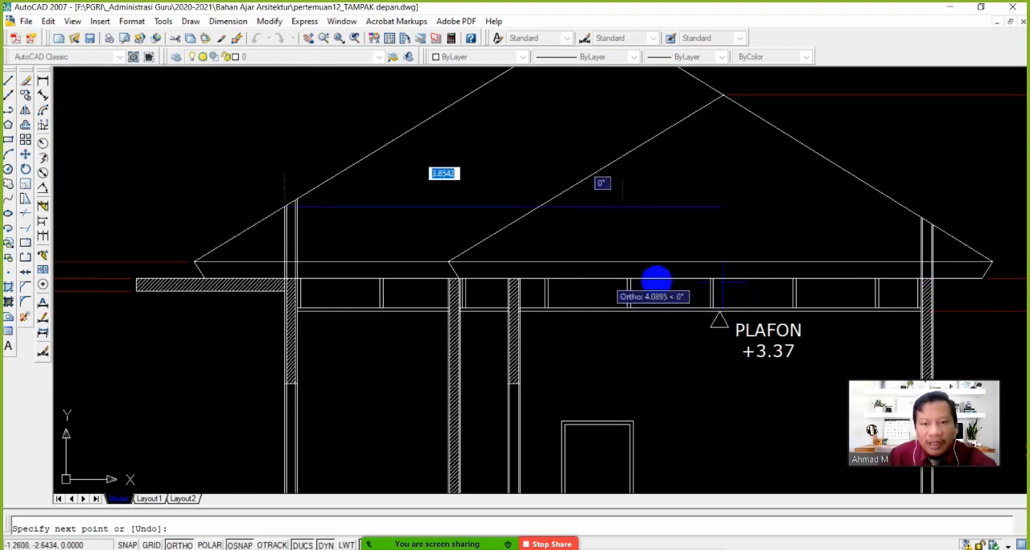
key("Escape")
Draw a horizontal line from the top outer corner of the large room's outer wall, perpendicular to the opposite outer wall's inner face
scroll(937, 234, "up", 9)
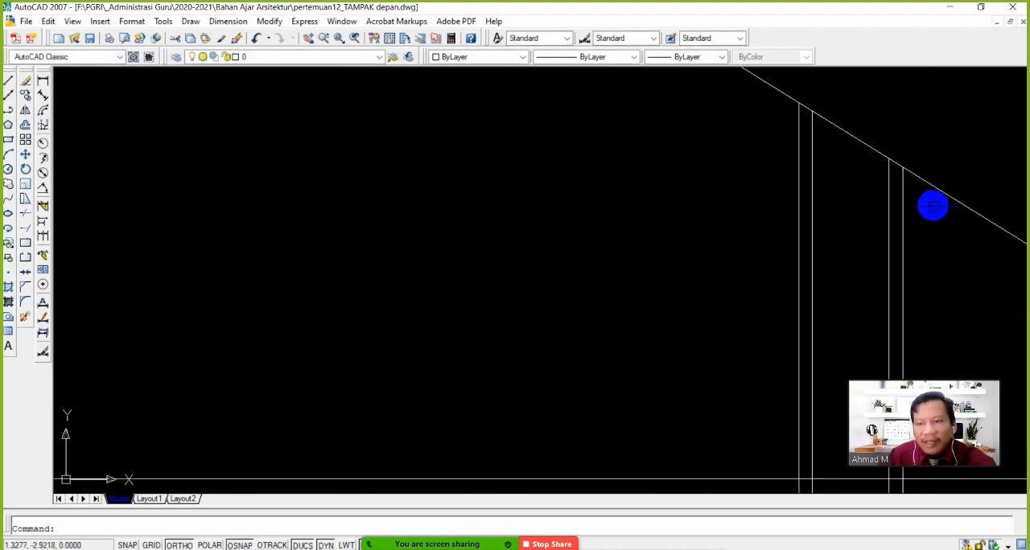
key("Return")
left_click(905, 171)
scroll(727, 216, "down", 4)
scroll(429, 223, "down", 3)
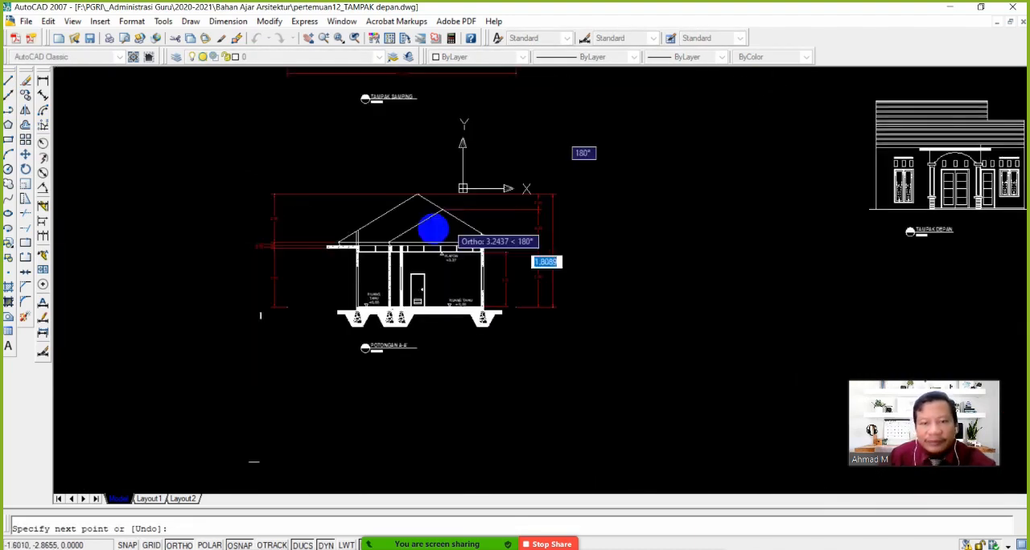
scroll(371, 232, "up", 6)
scroll(391, 239, "up", 2)
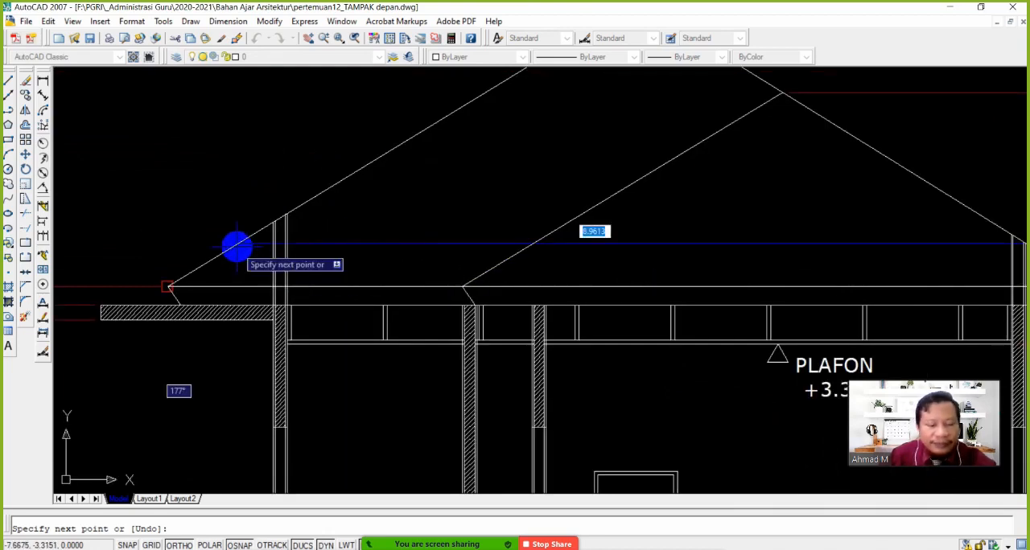
scroll(267, 243, "up", 3)
right_click(271, 245, "shift")
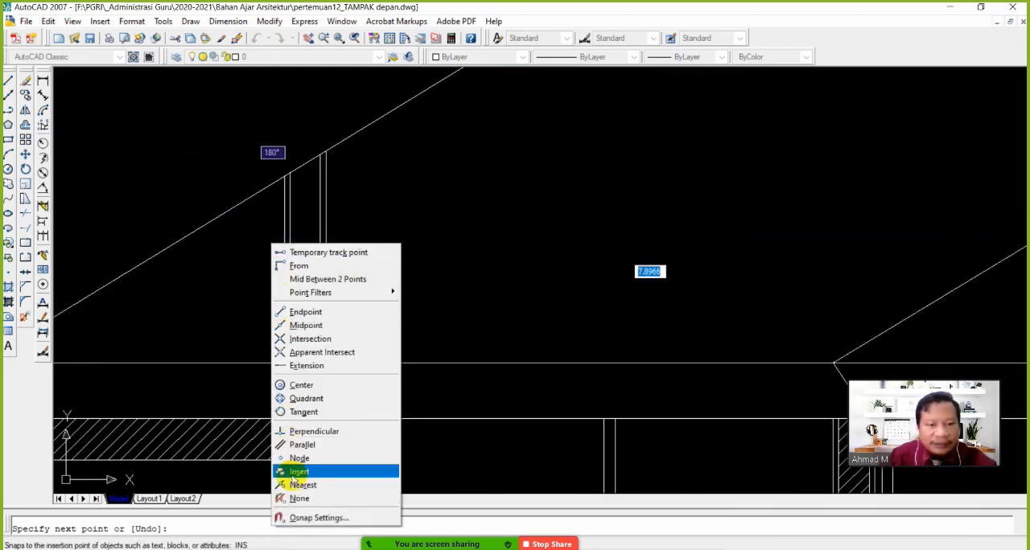
left_click(316, 432)
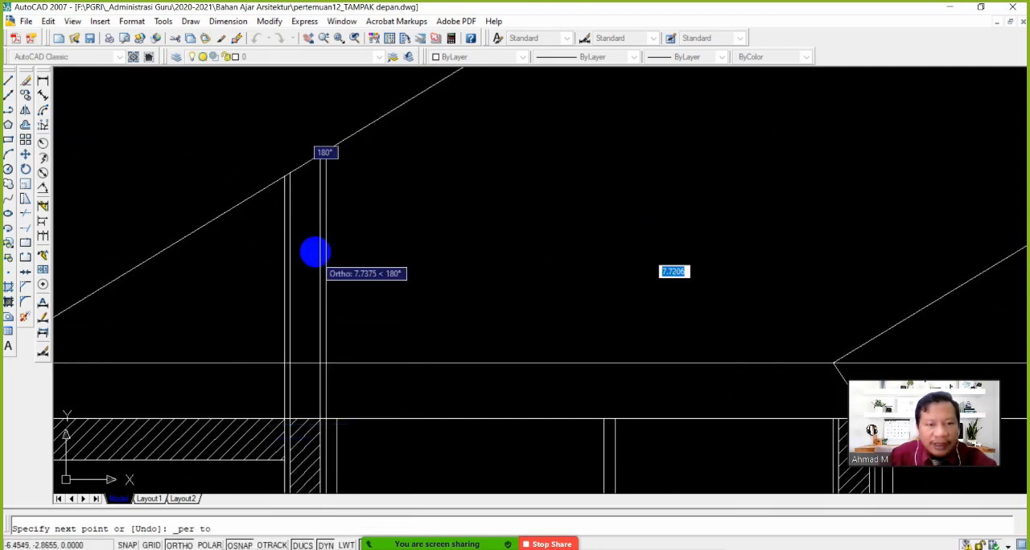
left_click(330, 234)
scroll(398, 271, "down", 3)
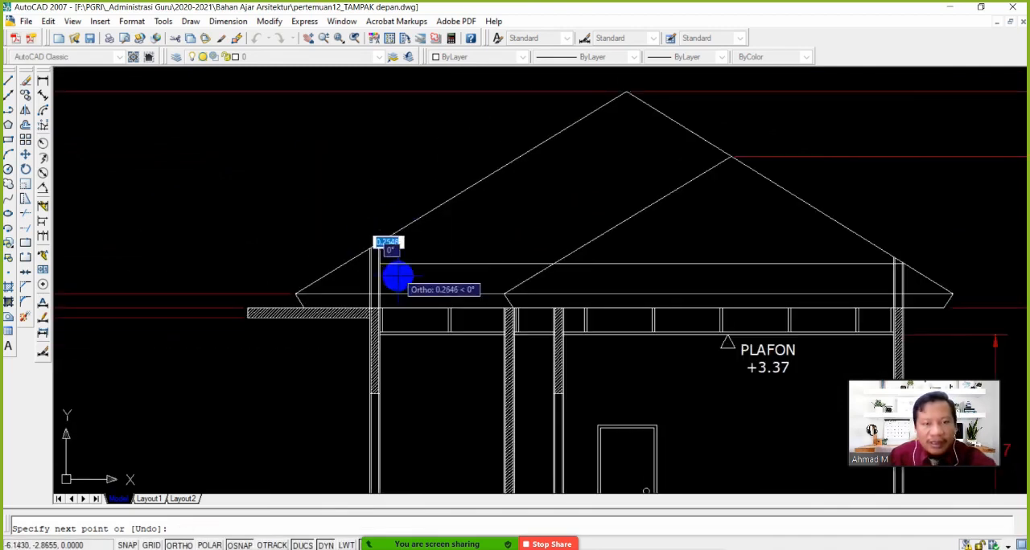
key("Escape")
Copy the new horizontal roof line straight down by about 0.14 units to form the beam's lower edge
scroll(535, 312, "down", 1)
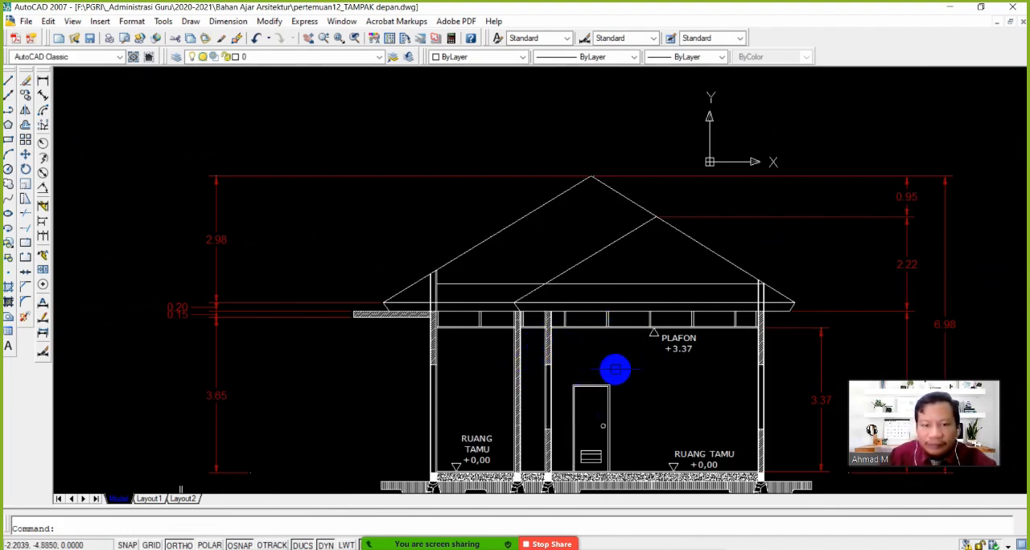
scroll(600, 371, "up", 2)
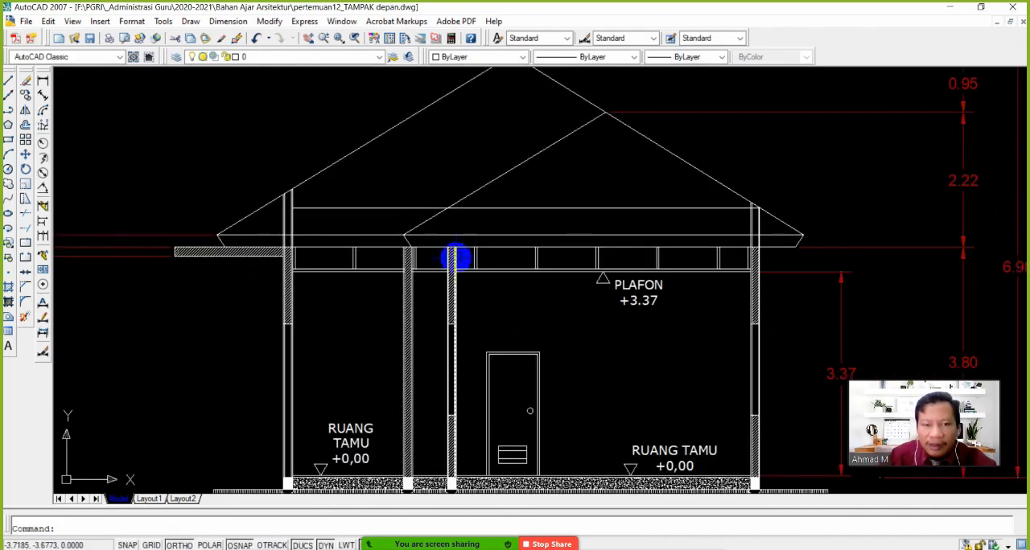
left_click(30, 107)
scroll(409, 226, "up", 2)
left_click(422, 198)
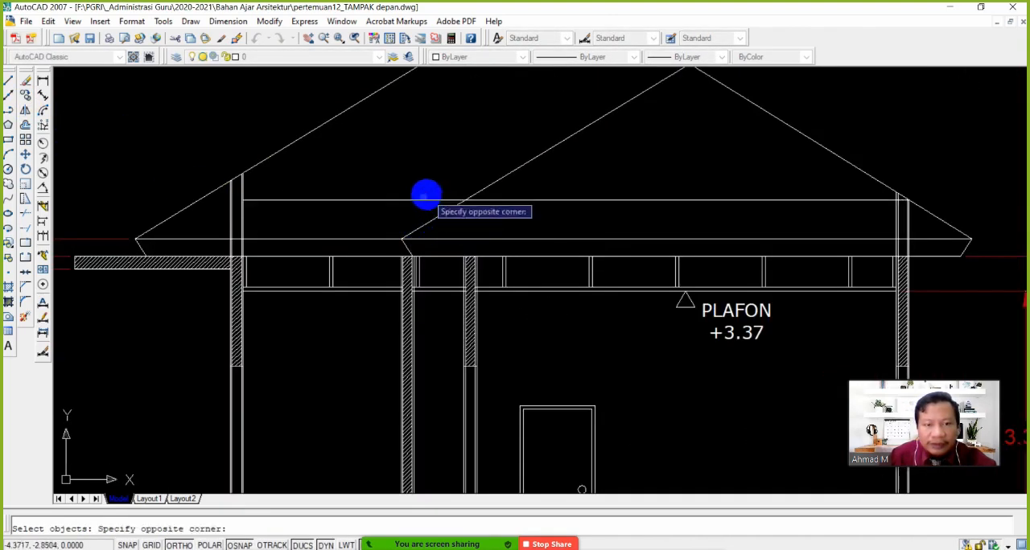
left_click(368, 214)
key("Return")
left_click(427, 142)
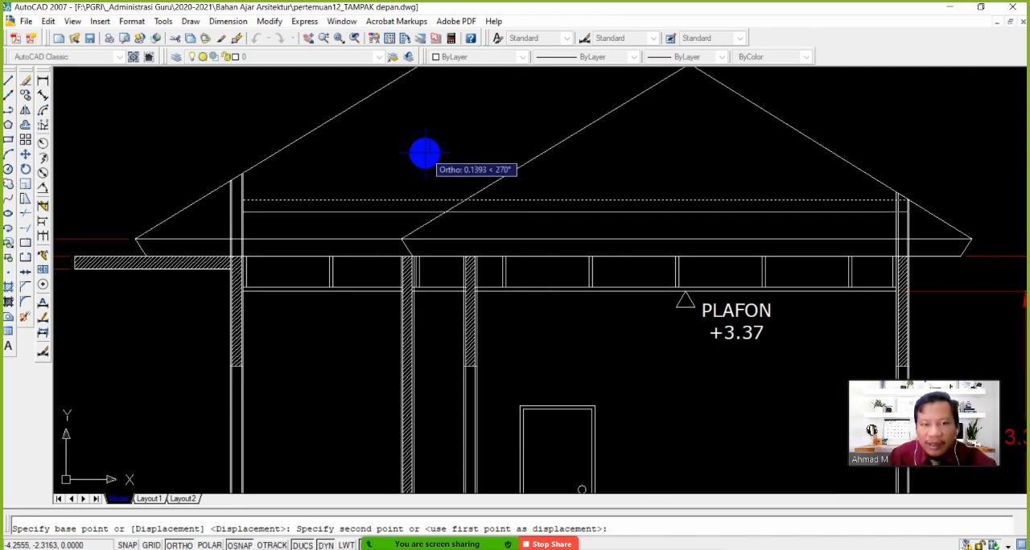
left_click(424, 153)
key("Return")
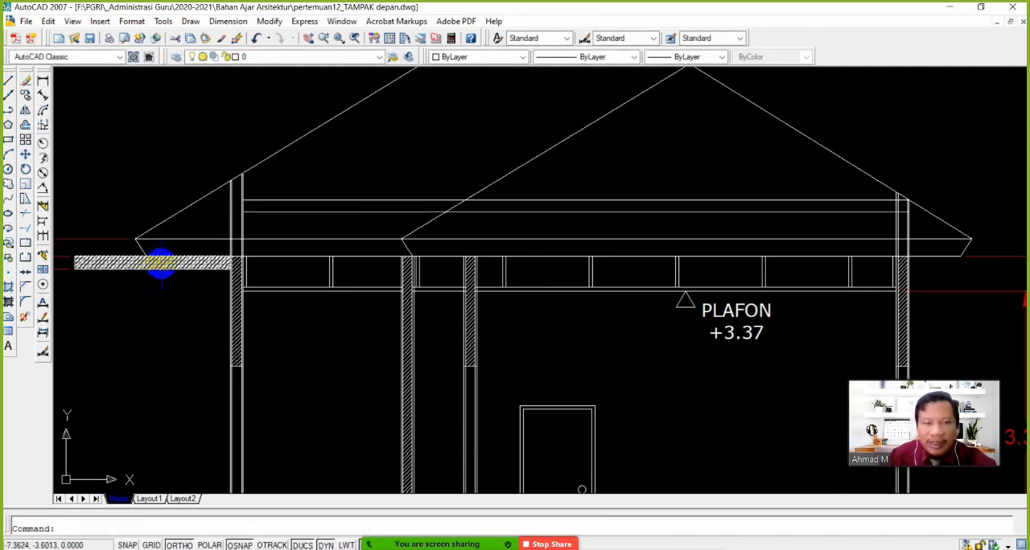
Extend both horizontal beam lines to the outer face of the small room's outer wall
left_click(25, 233)
scroll(201, 221, "up", 8)
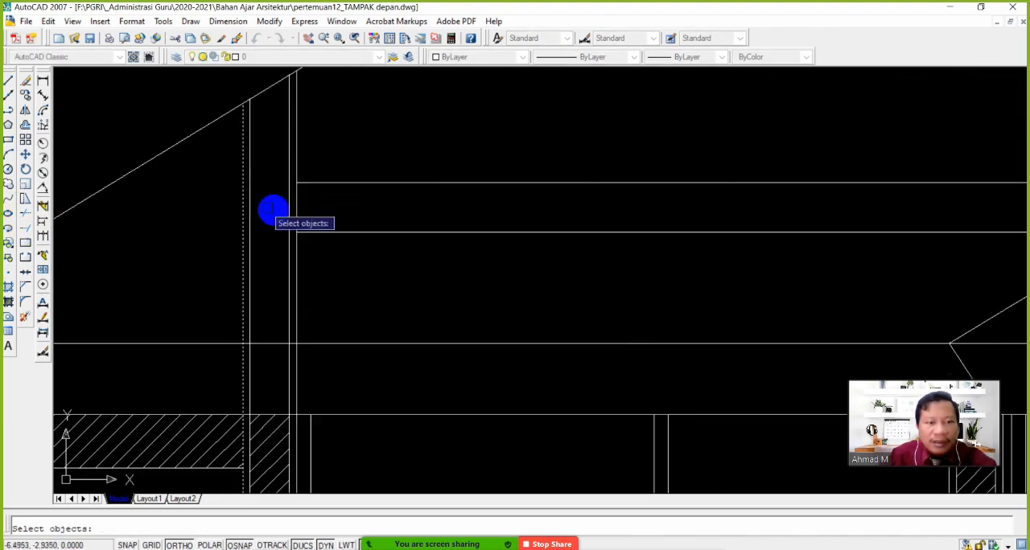
key("Return")
left_click(340, 252)
left_click(305, 162)
key("Return")
scroll(356, 244, "down", 8)
Erase the smaller roof's slope line and the short slanted eave line at its lower end, closing the meeting time notice
middle_click_drag(417, 272, 281, 253)
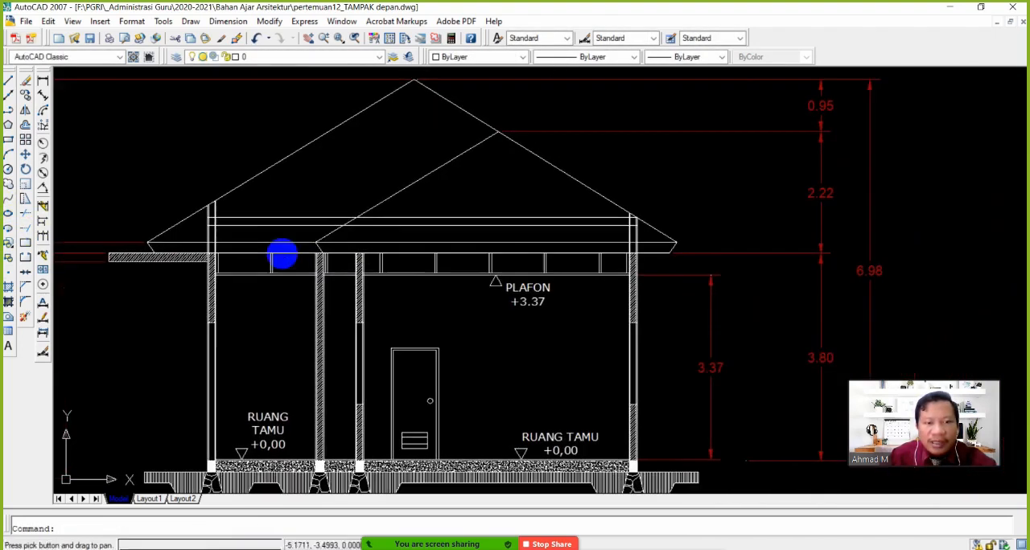
scroll(237, 228, "up", 3)
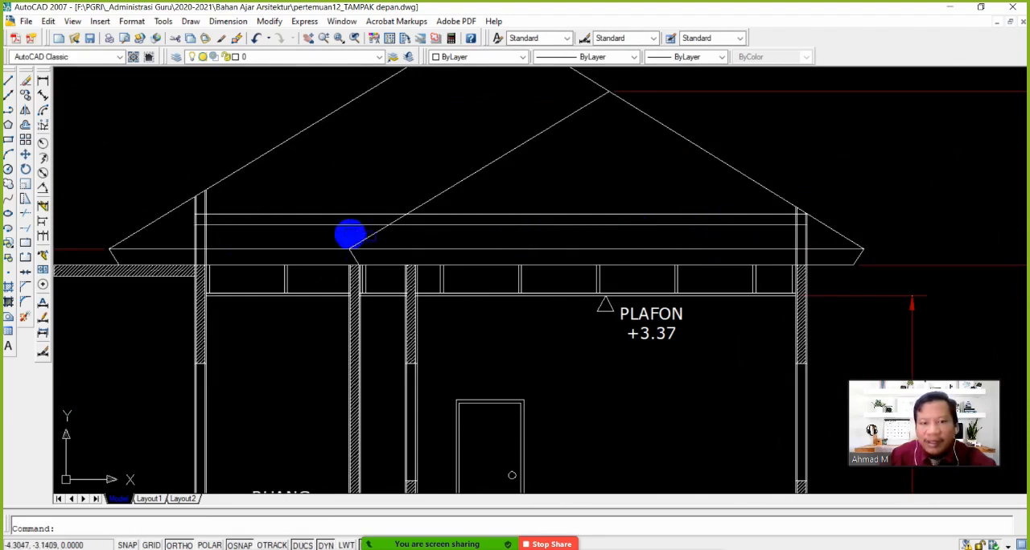
scroll(409, 258, "down", 4)
scroll(464, 238, "up", 3)
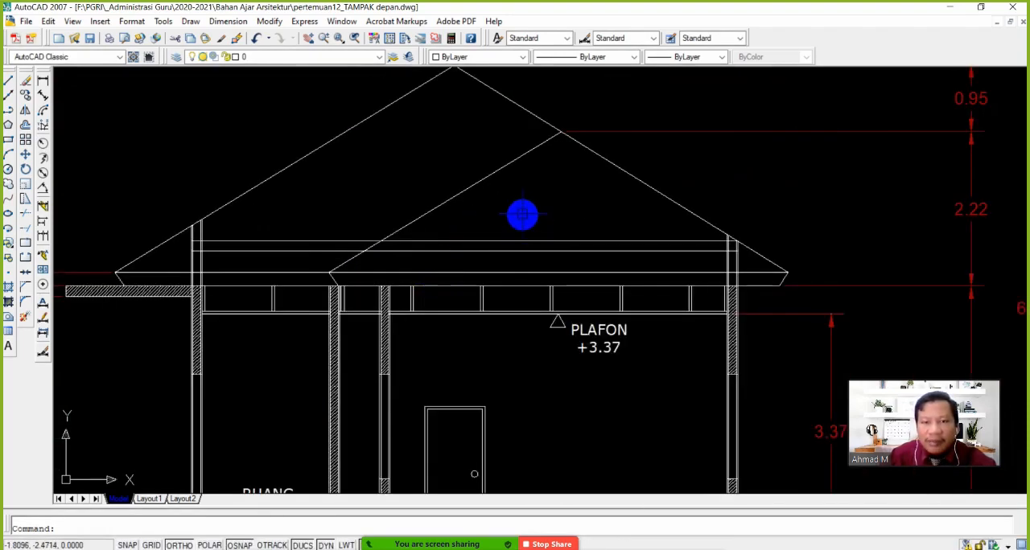
left_click(441, 190)
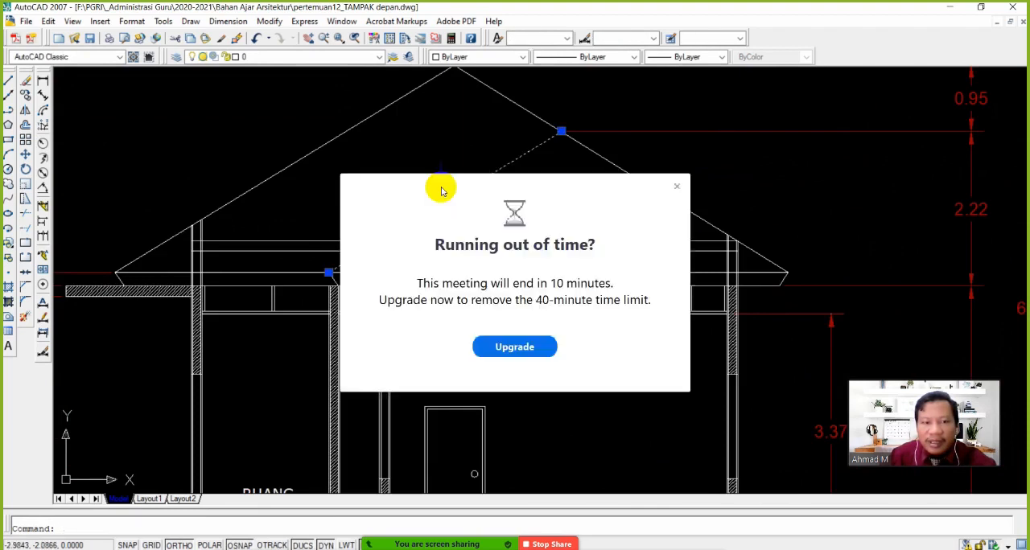
left_click(674, 187)
left_click(26, 81)
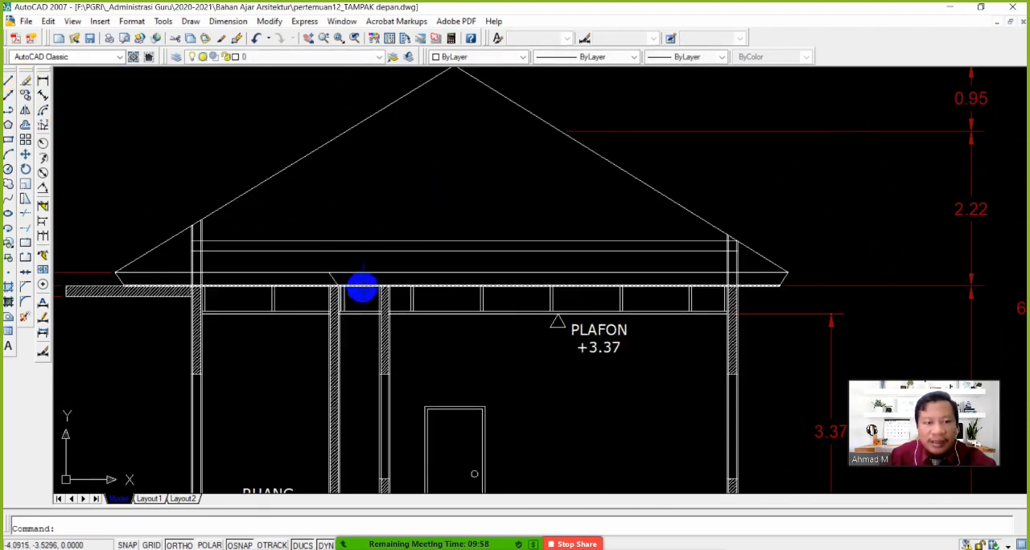
scroll(338, 280, "up", 3)
scroll(393, 292, "down", 4)
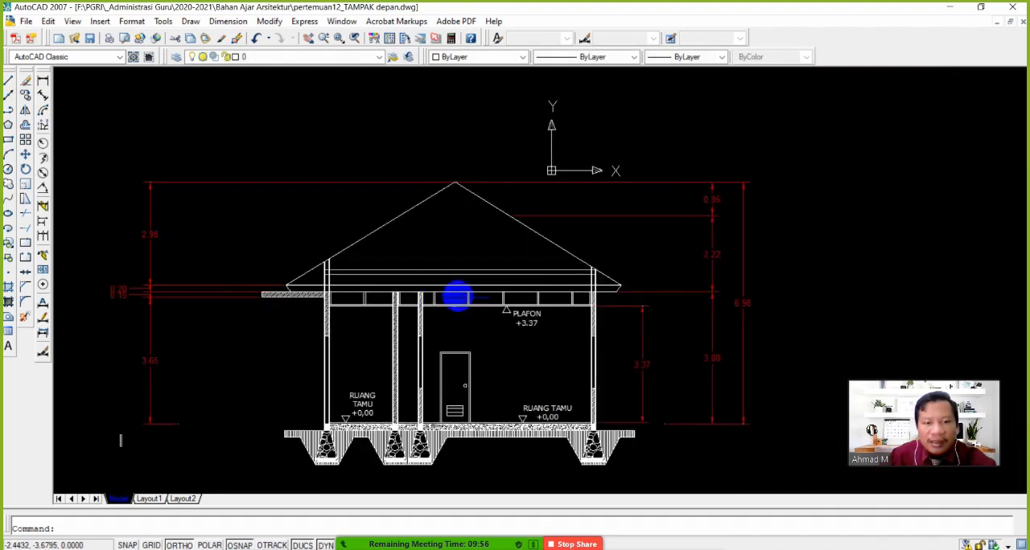
Move both horizontal beam lines straight up so the upper line starts at the top outer corner of the small room's outer wall
scroll(534, 300, "up", 2)
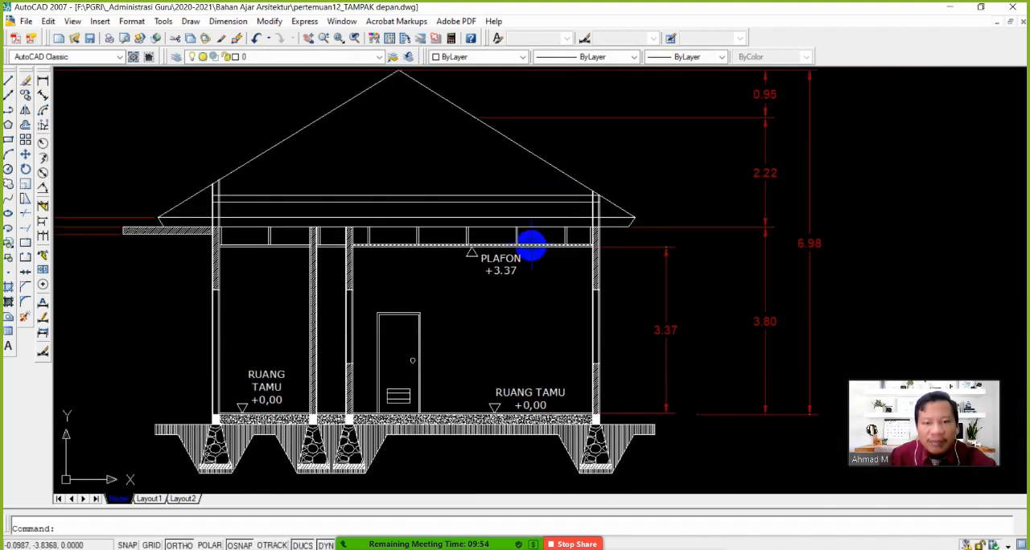
scroll(399, 240, "up", 2)
scroll(399, 239, "down", 4)
mouse_move(458, 224)
middle_mouse_down()
mouse_move(461, 291)
mouse_move(541, 281)
middle_mouse_up()
scroll(577, 265, "up", 3)
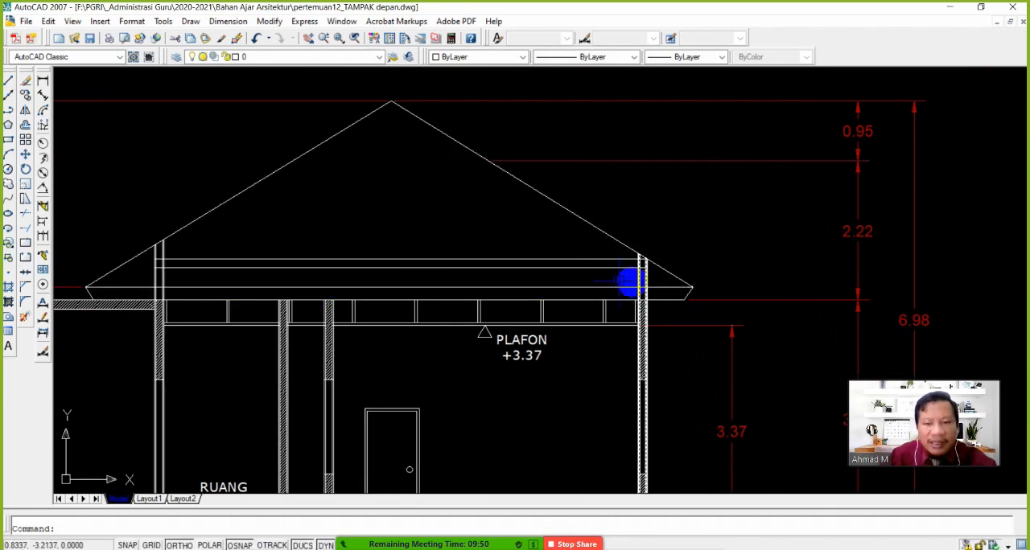
left_click(25, 156)
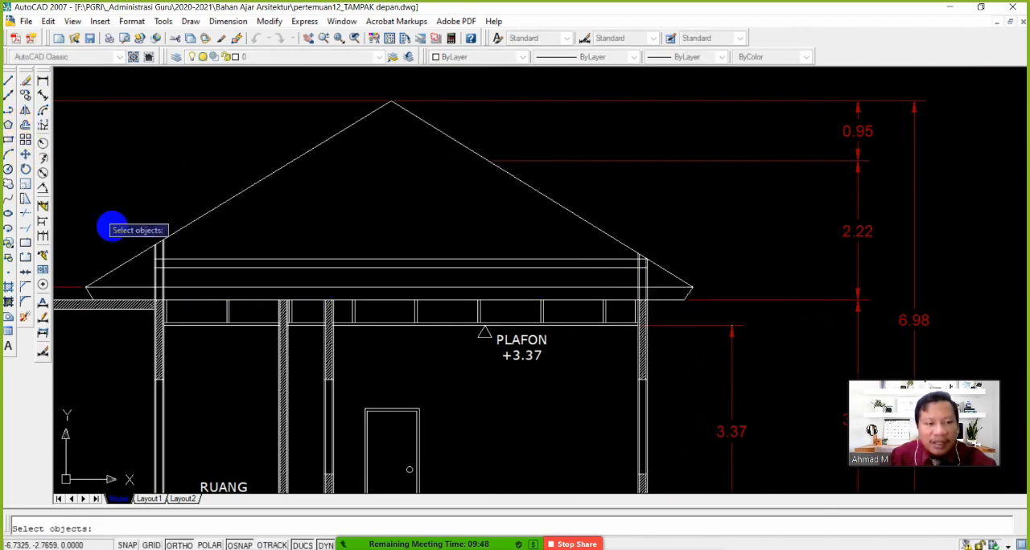
scroll(180, 278, "up", 3)
left_click(207, 271)
left_click(150, 251)
scroll(150, 251, "up", 3)
key("Return")
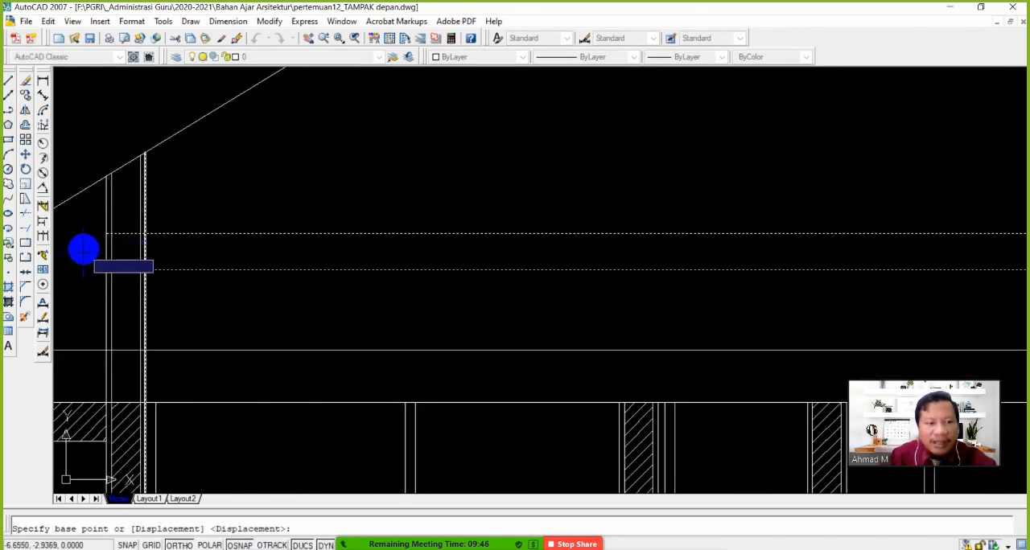
left_click(106, 233)
left_click(103, 183)
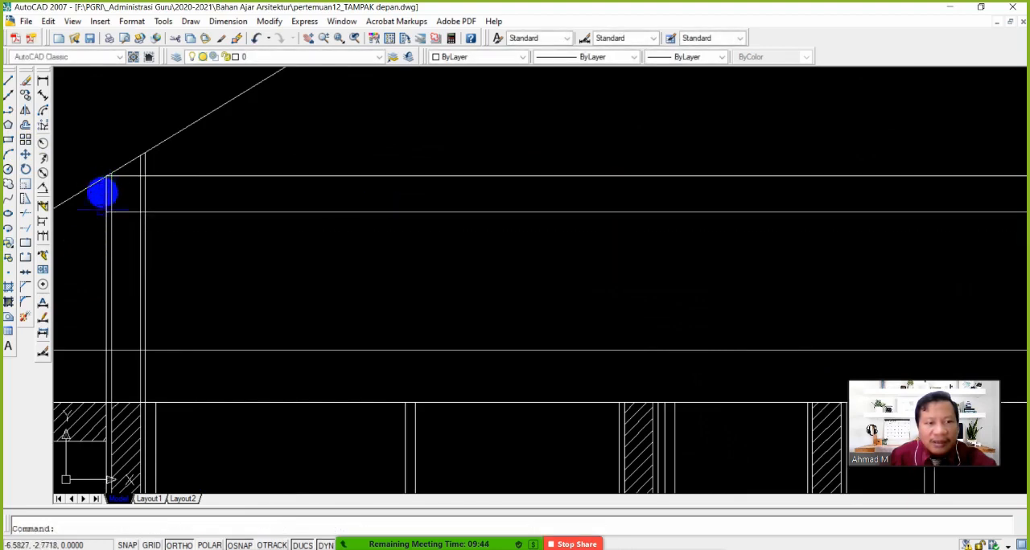
Extend the large room's outer wall lines up to the upper line of the raised beam
scroll(359, 239, "down", 5)
scroll(349, 249, "up", 4)
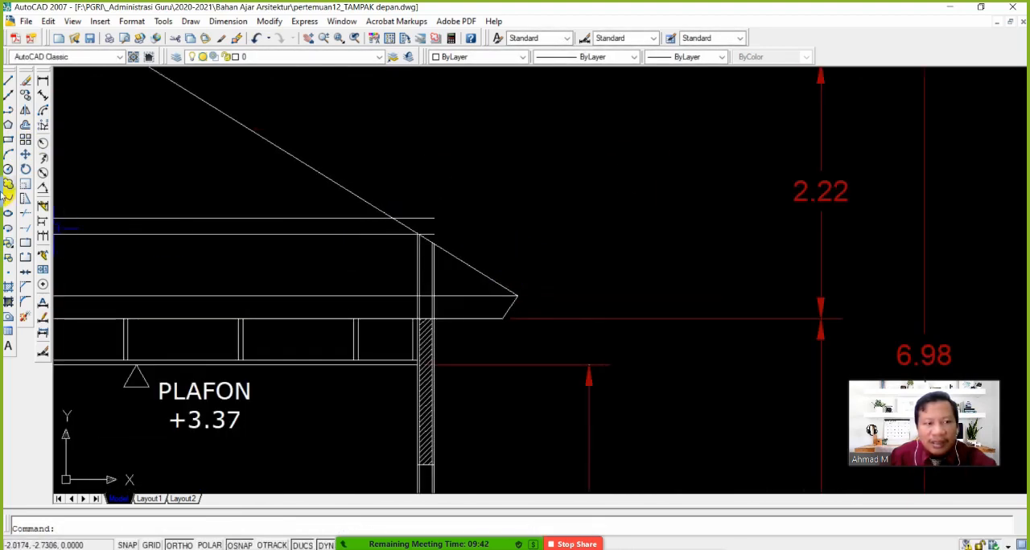
left_click(24, 229)
left_click(418, 217)
key("Return")
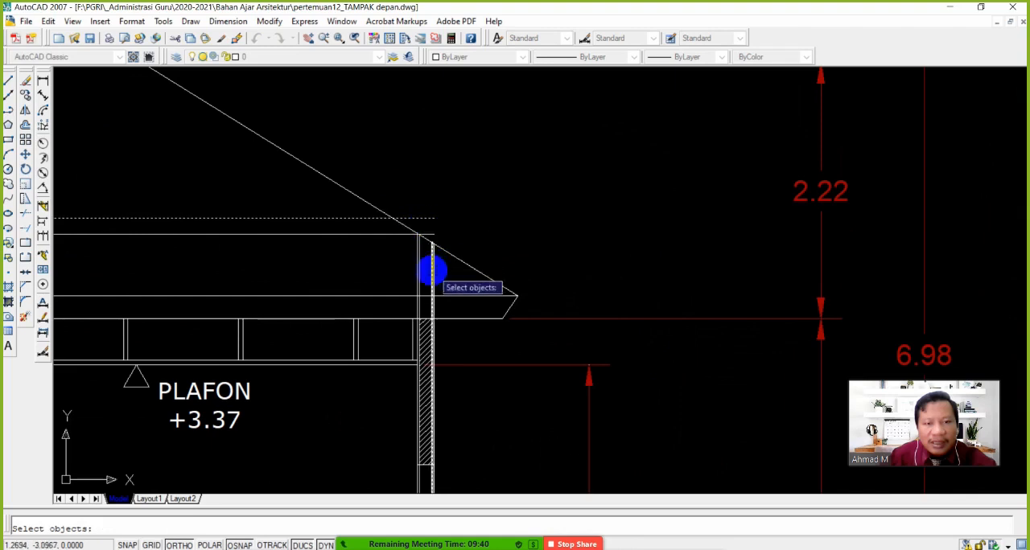
left_click(426, 272)
scroll(395, 263, "down", 4)
scroll(453, 267, "up", 3)
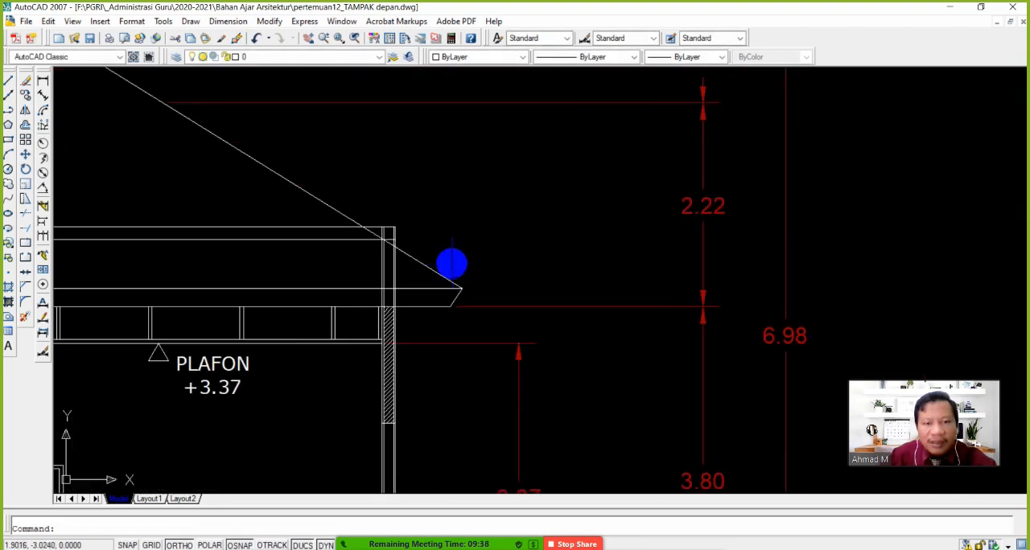
Stretch the lower end of the large room's roof slope to the top outer corner of its extended outer wall
left_click(460, 290)
left_click(461, 290)
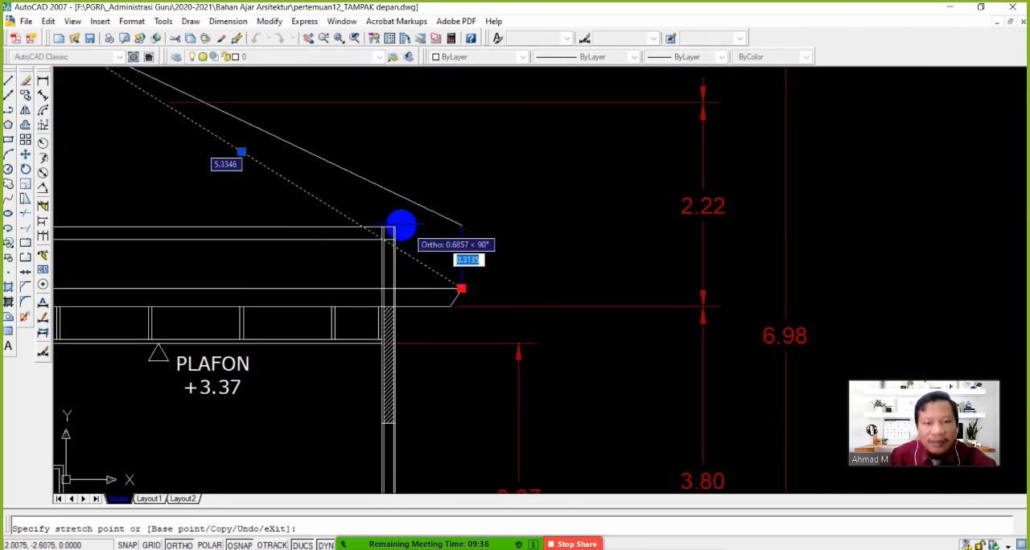
left_click(393, 228)
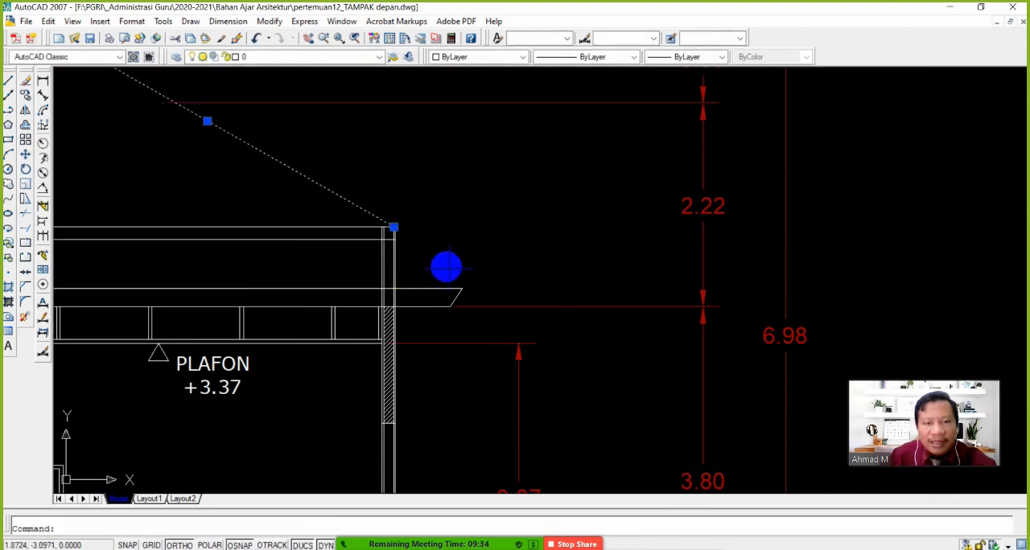
Try to fillet the stretched roof slope with the upper horizontal eave line, and undo the rounded corner
left_click(25, 302)
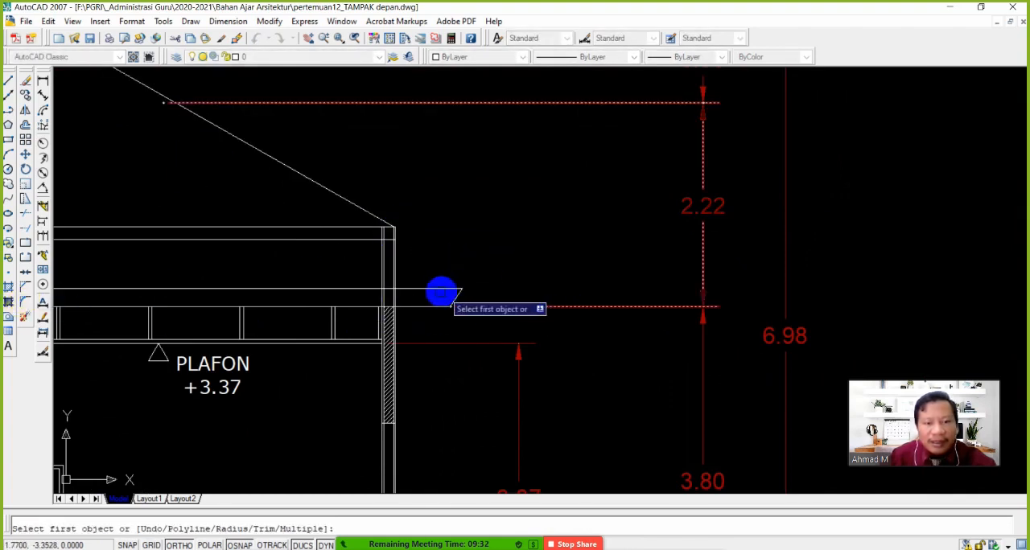
left_click(439, 290)
left_click(368, 214)
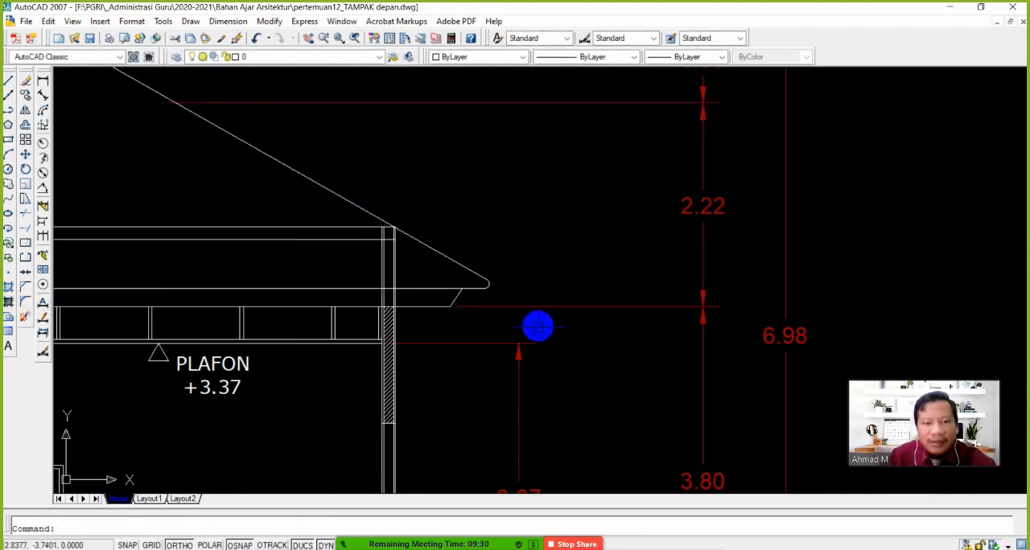
scroll(464, 326, "down", 3)
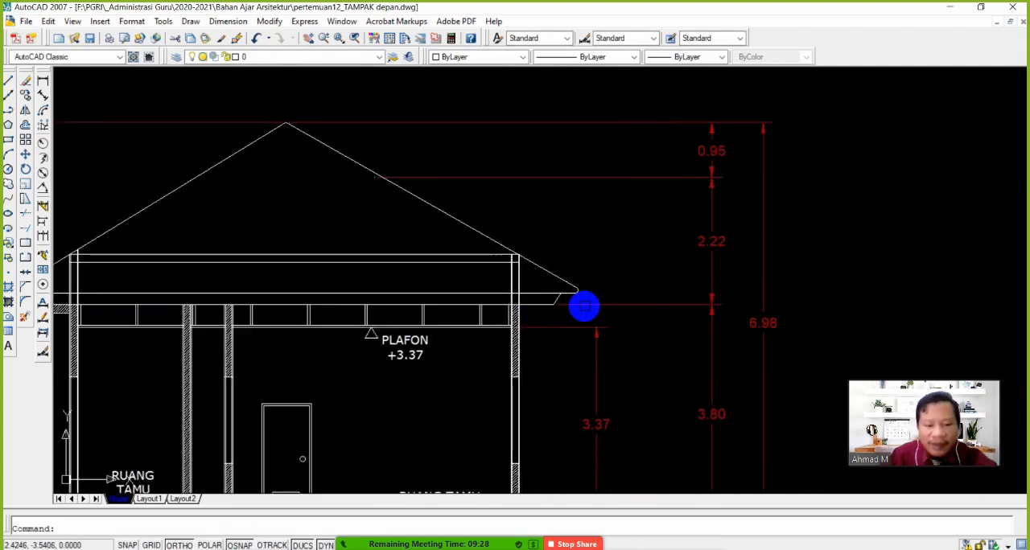
scroll(478, 301, "up", 2)
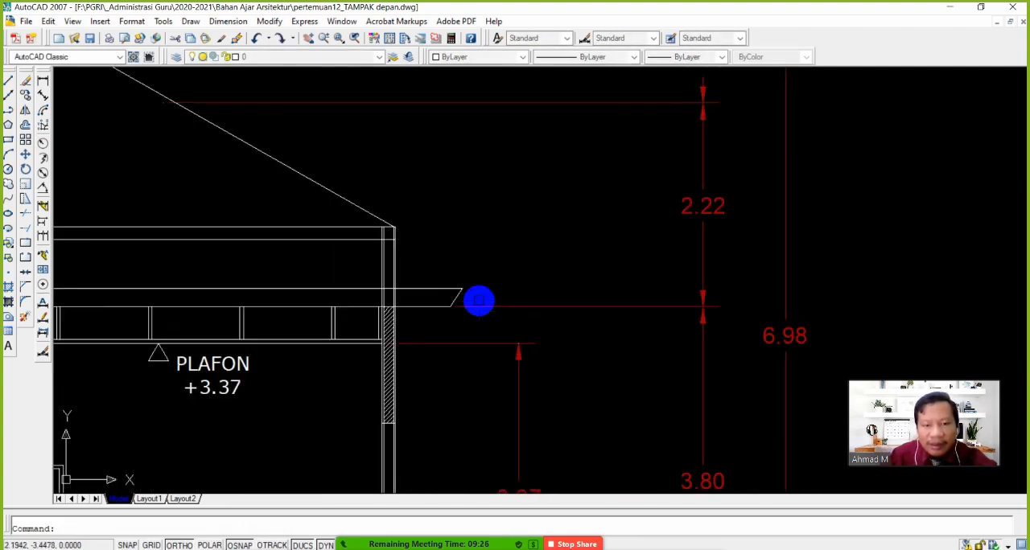
Change the fillet radius for a sharp corner and join the large room's roof slope with the upper horizontal eave line
left_click(23, 306)
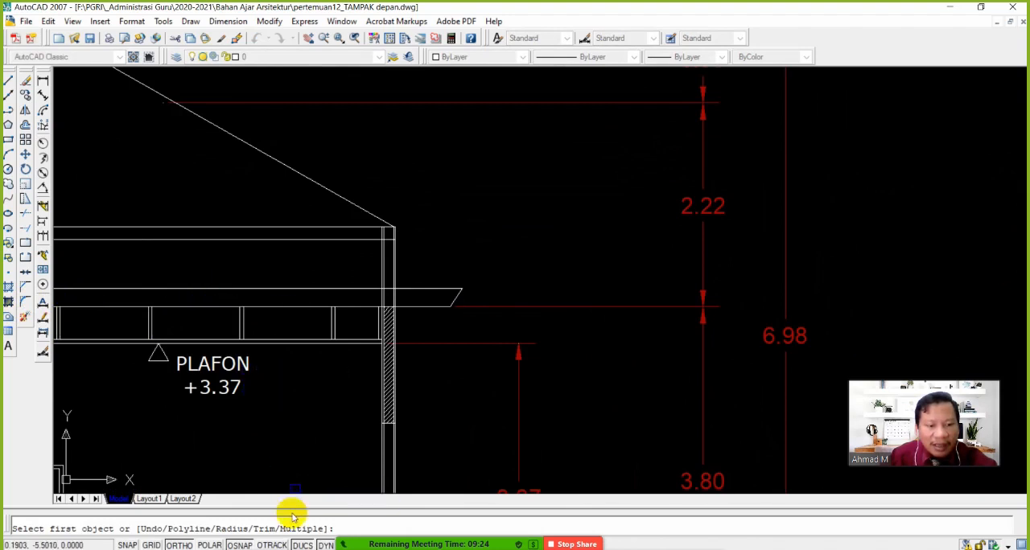
type("r")
key("Return")
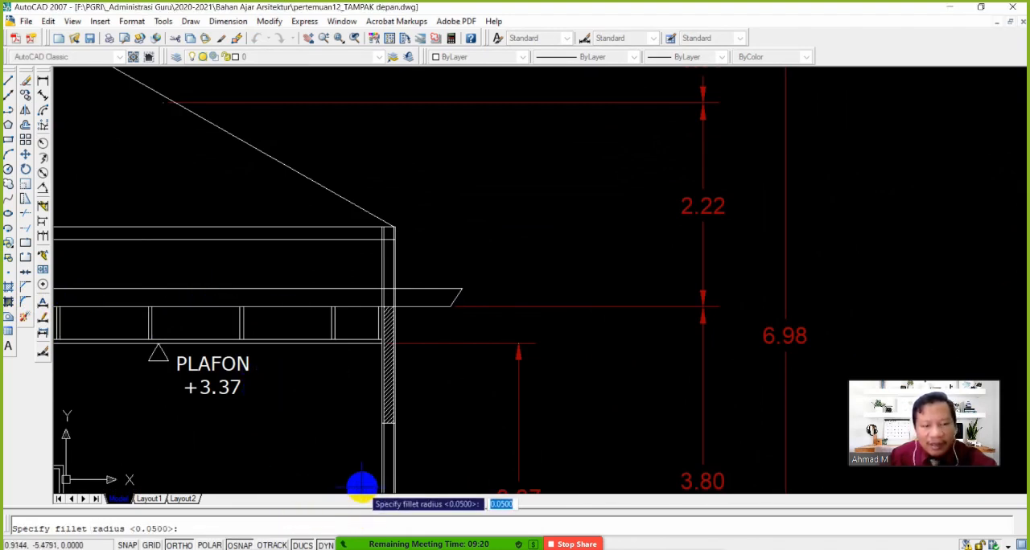
key("Return")
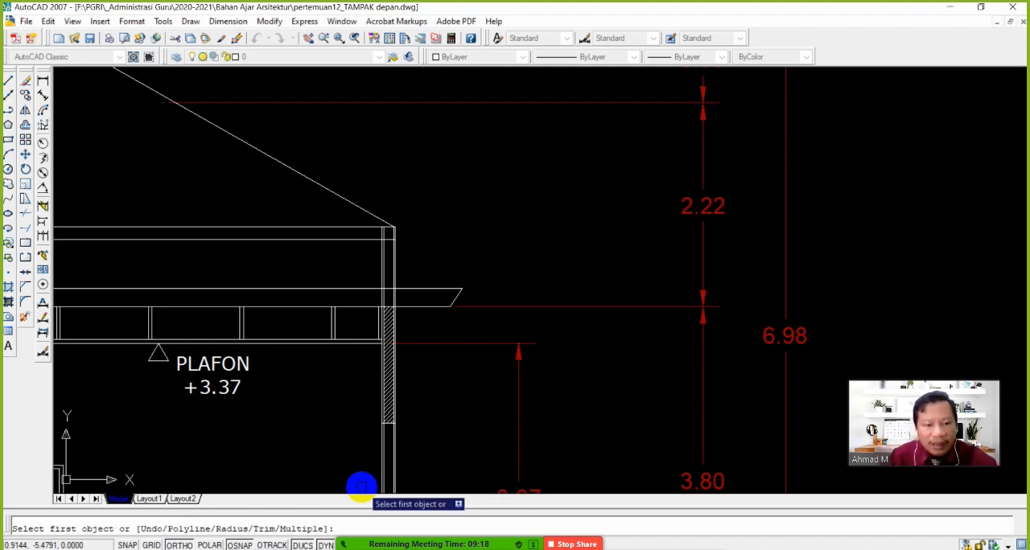
key("Escape")
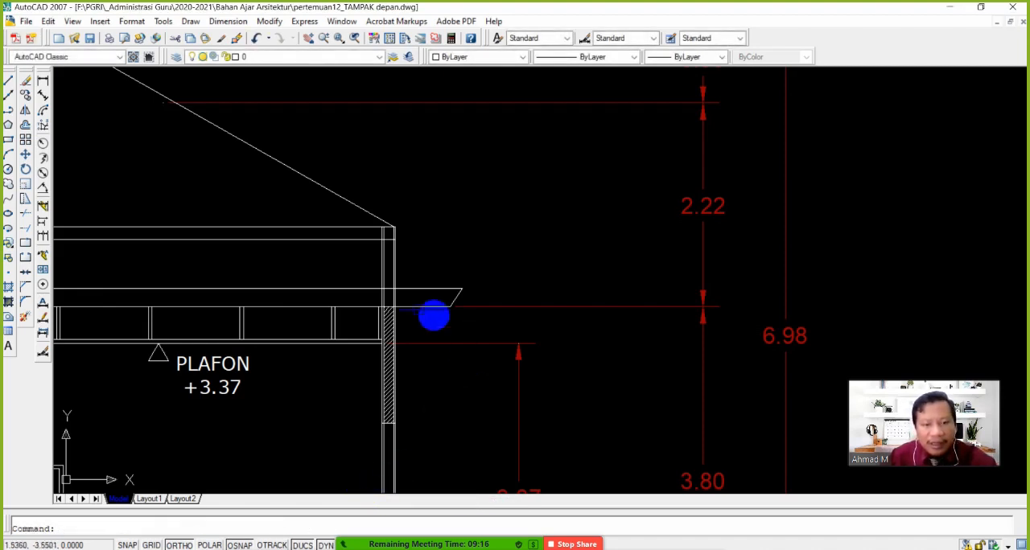
left_click(26, 301)
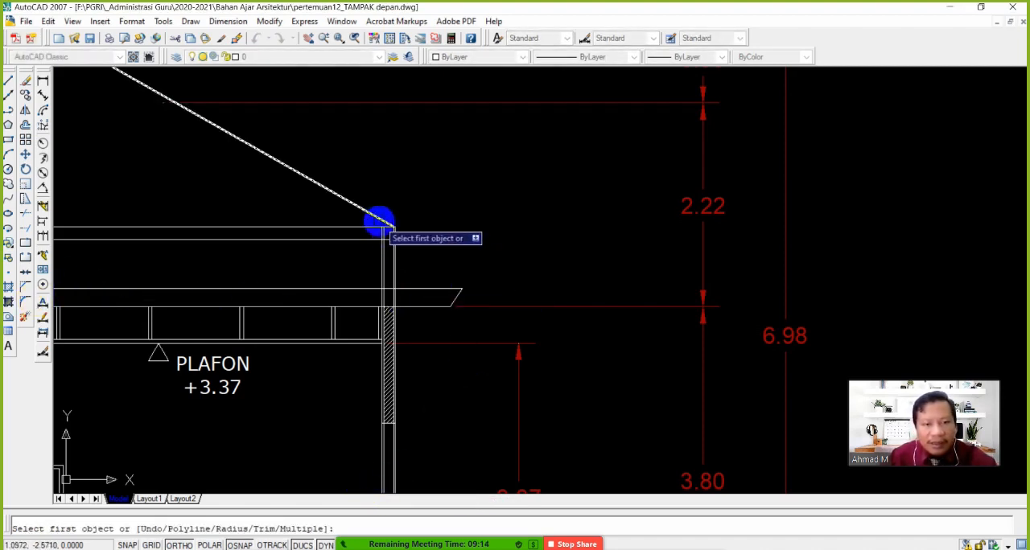
left_click(377, 219)
left_click(440, 289)
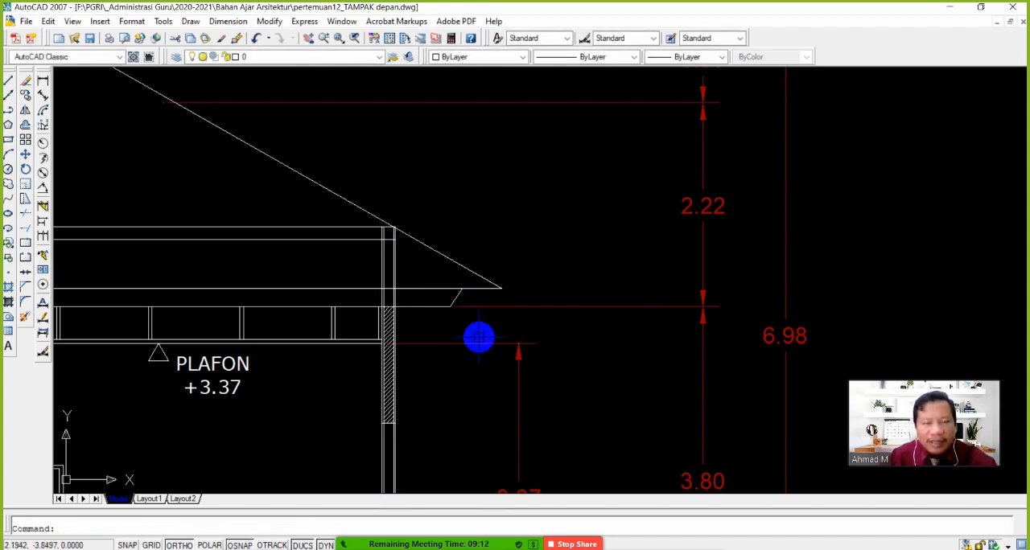
Move the slanted eave end line from its upper endpoint to the new tip of the large room's roof slope
scroll(452, 305, "down", 2)
scroll(281, 276, "up", 3)
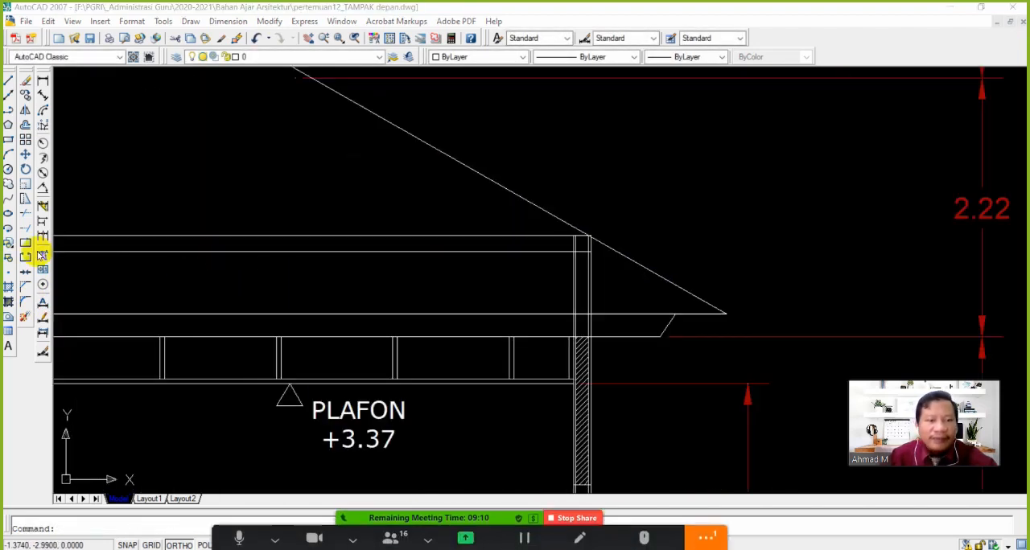
scroll(680, 326, "up", 1)
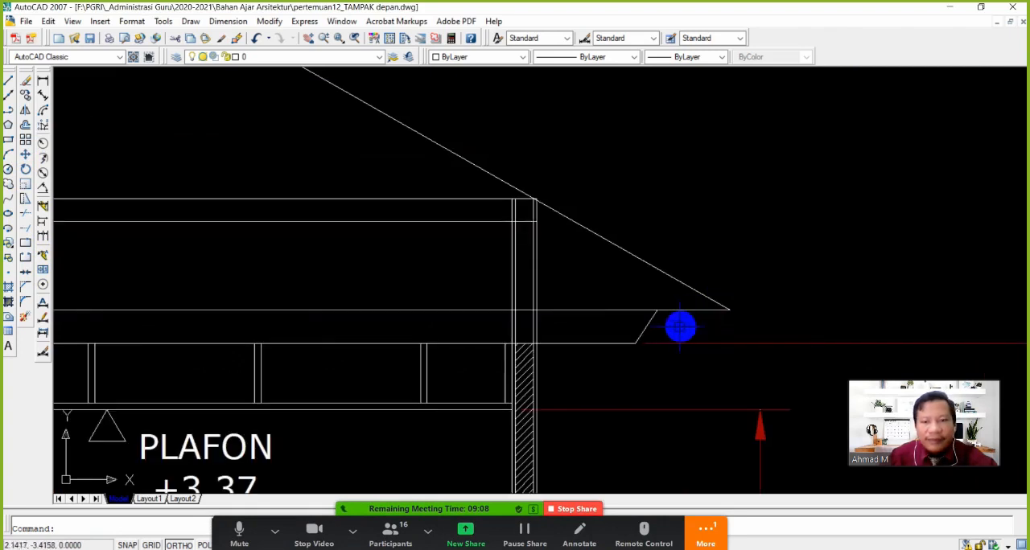
left_click(23, 156)
left_click(645, 323)
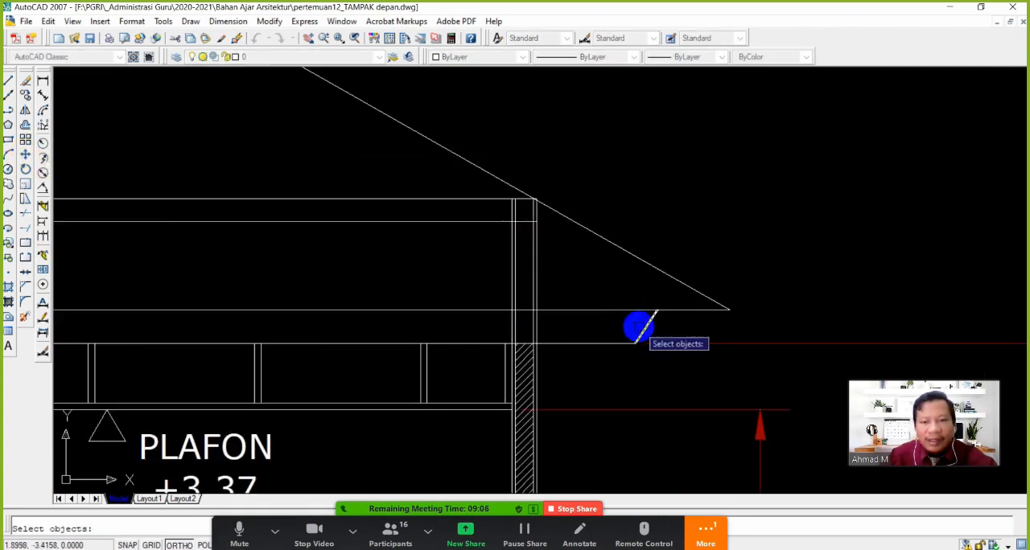
key("Return")
left_click(657, 310)
left_click(729, 309)
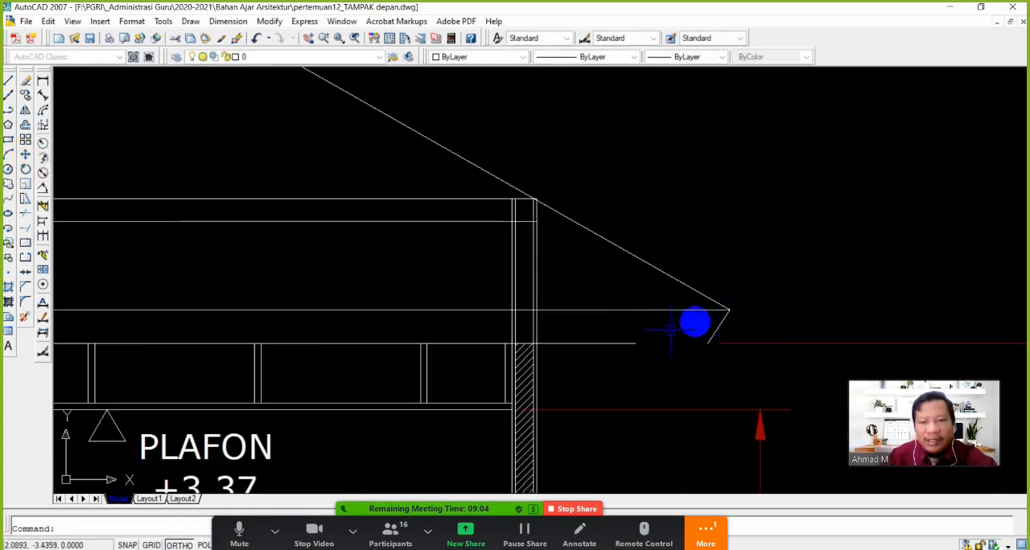
Extend the lower horizontal eave line to the moved slanted eave end line
left_click(28, 228)
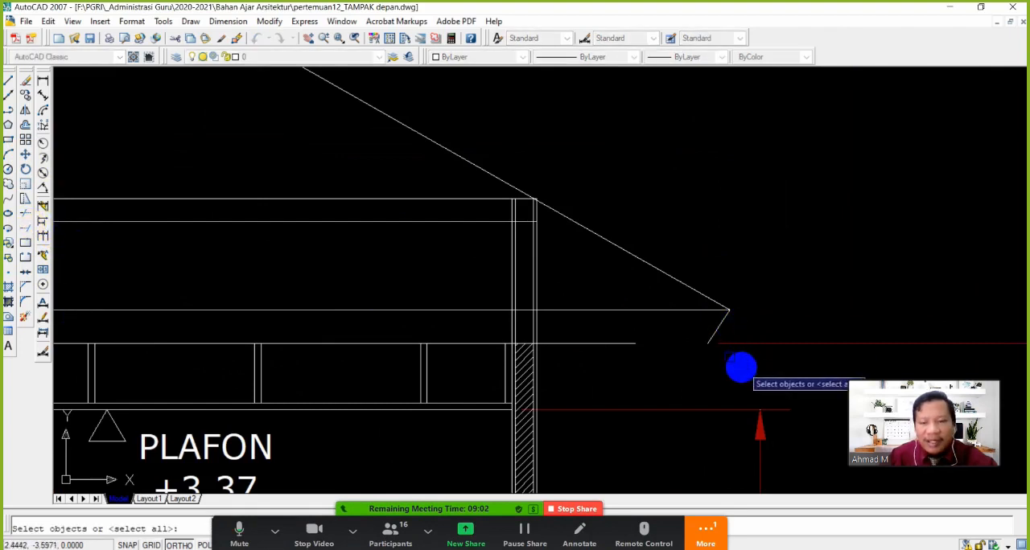
left_click(715, 332)
key("Return")
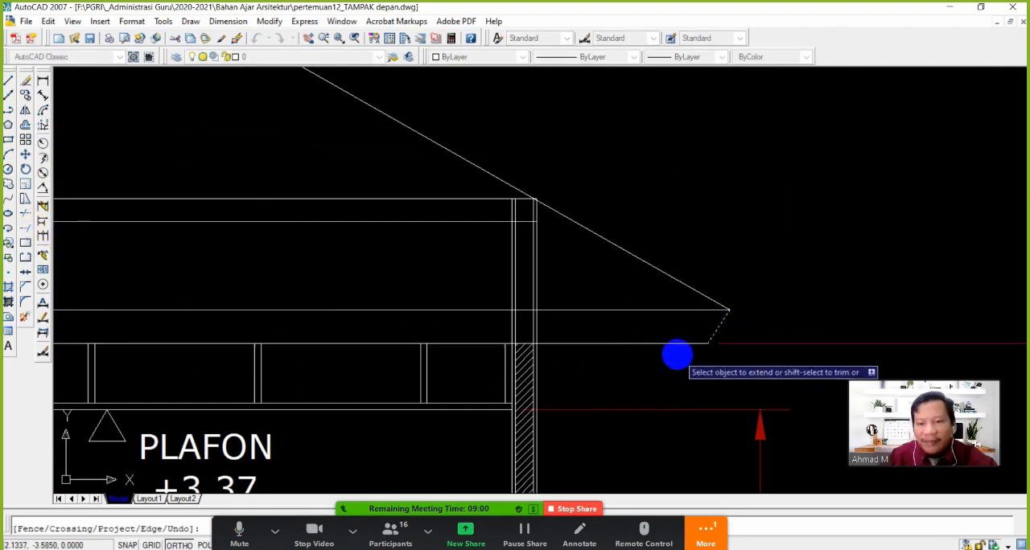
scroll(628, 346, "down", 5)
scroll(494, 354, "up", 3)
key("Return")
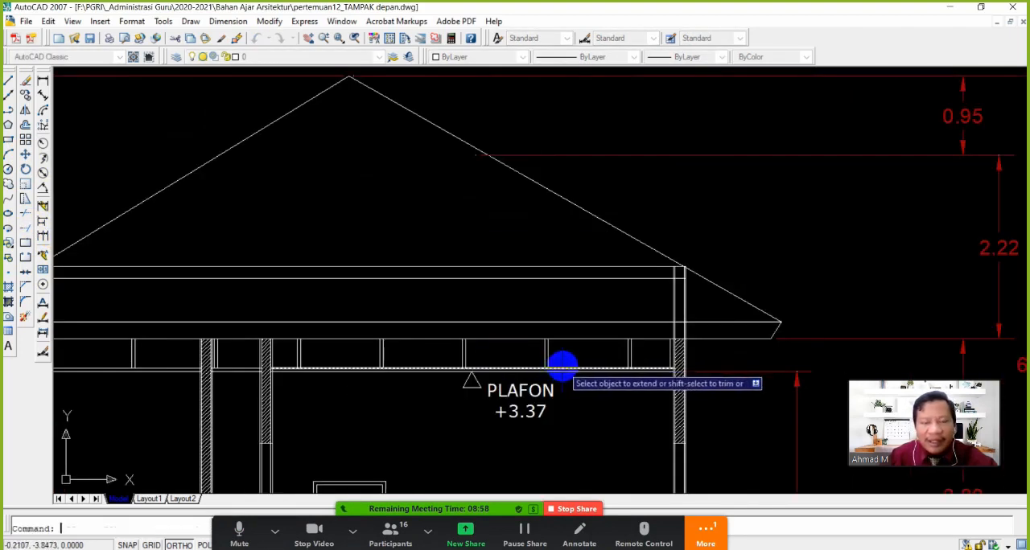
scroll(564, 366, "down", 2)
mouse_move(499, 403)
middle_mouse_down()
mouse_move(528, 331)
mouse_move(531, 375)
mouse_move(456, 325)
mouse_move(512, 341)
middle_mouse_up()
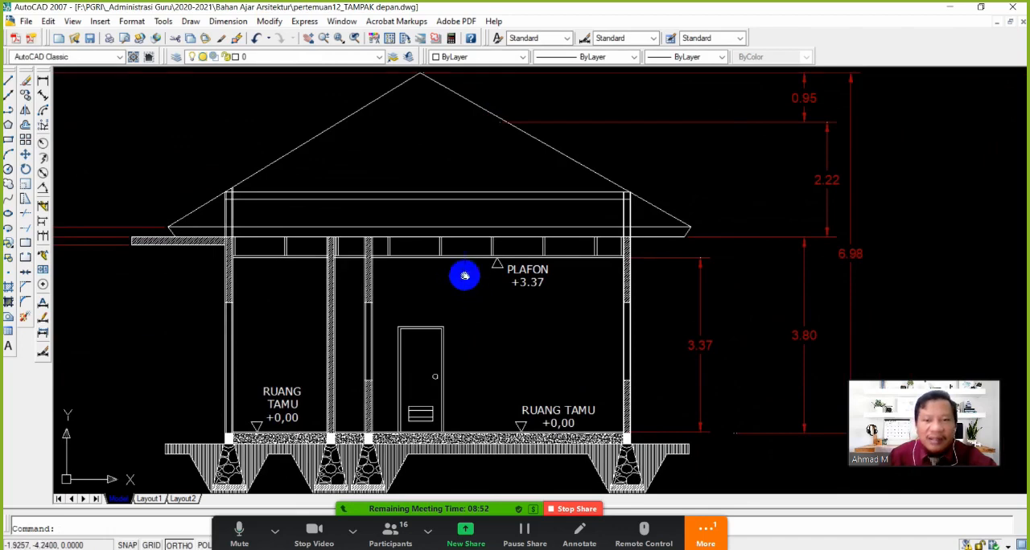
middle_click_drag(464, 276, 495, 295)
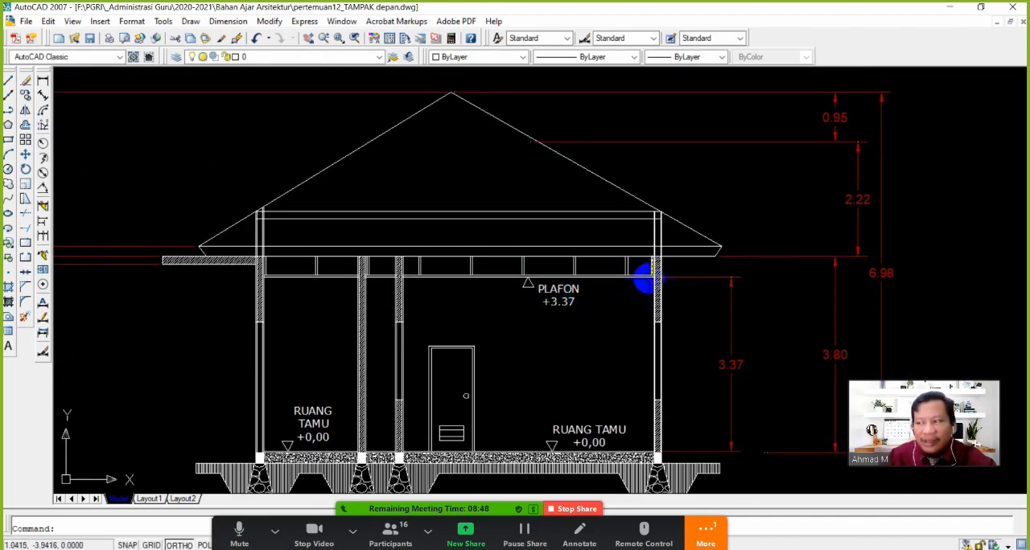
Trim away the part of the upper horizontal eave line that runs between the outer faces of the two outer walls
left_click(17, 228)
scroll(239, 241, "up", 5)
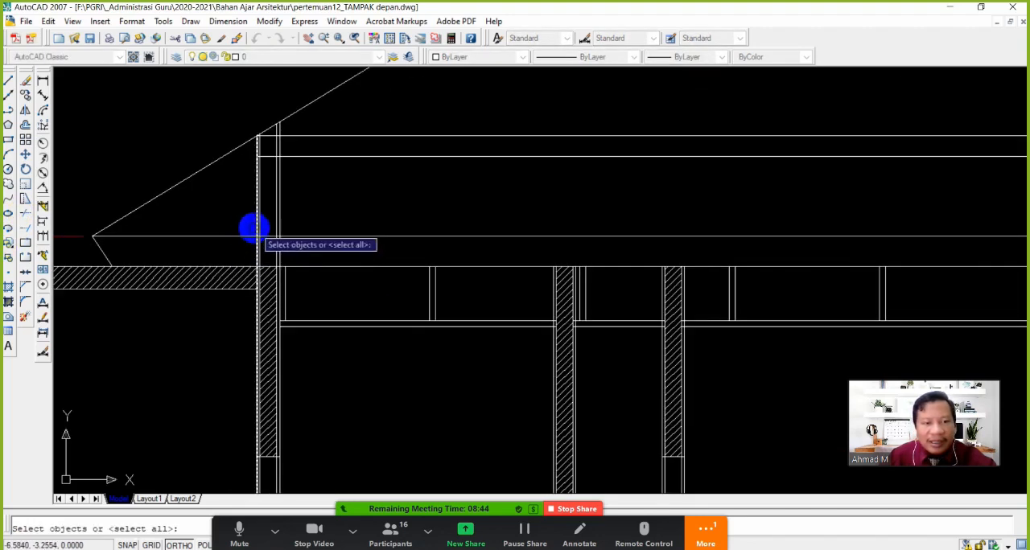
left_click(254, 229)
scroll(628, 306, "down", 3)
middle_click_drag(774, 312, 509, 318)
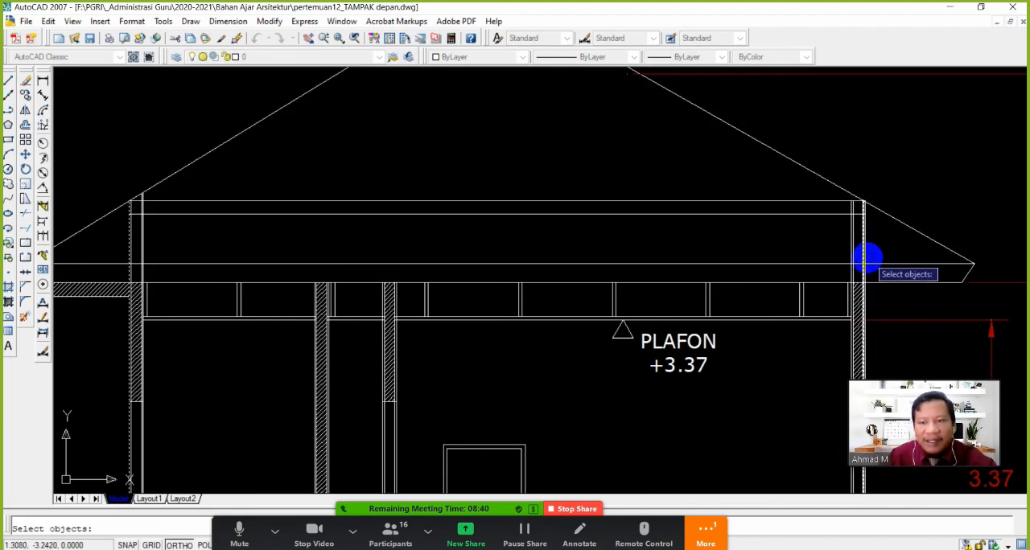
scroll(864, 257, "up", 2)
left_click(861, 259)
scroll(862, 259, "down", 3)
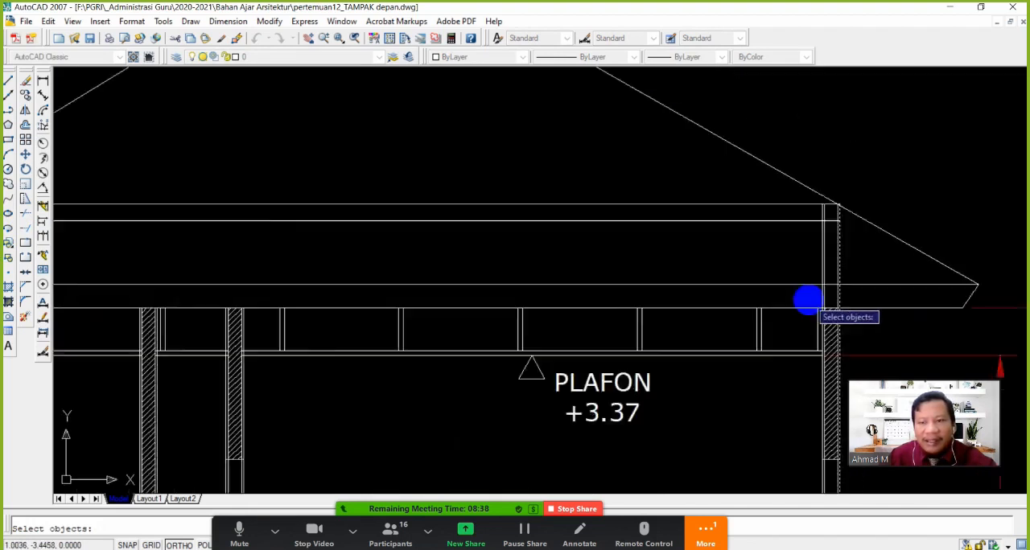
key("Return")
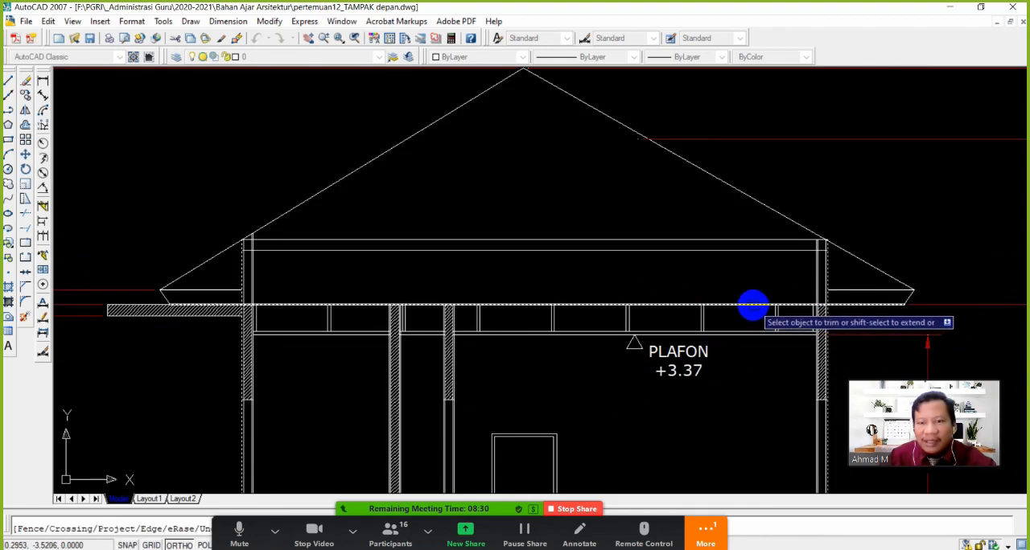
left_click(893, 307)
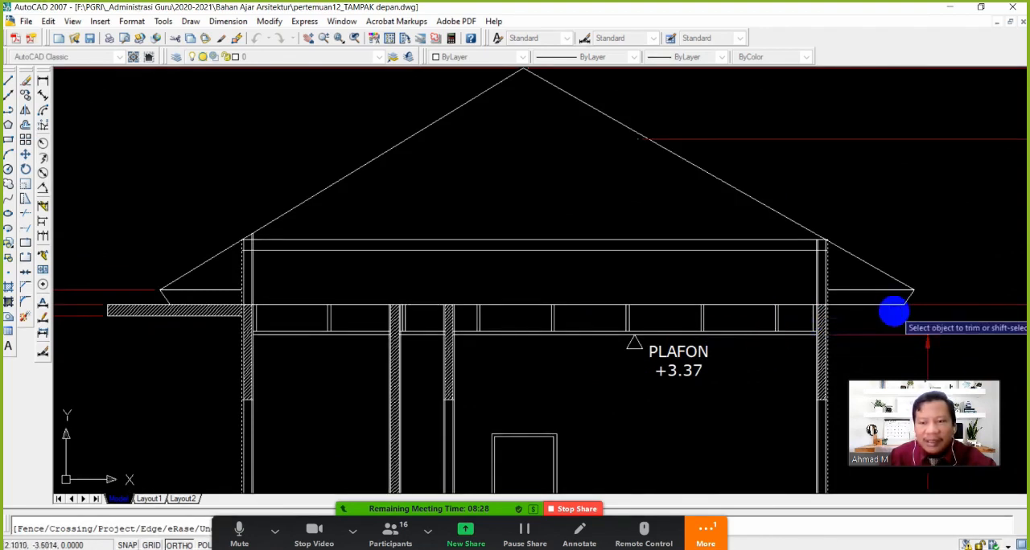
key("Return")
Extend the lines of the two interior walls up to the ring beam's top line
mouse_move(381, 352)
middle_mouse_down()
mouse_move(269, 267)
mouse_move(281, 263)
mouse_move(301, 289)
middle_mouse_up()
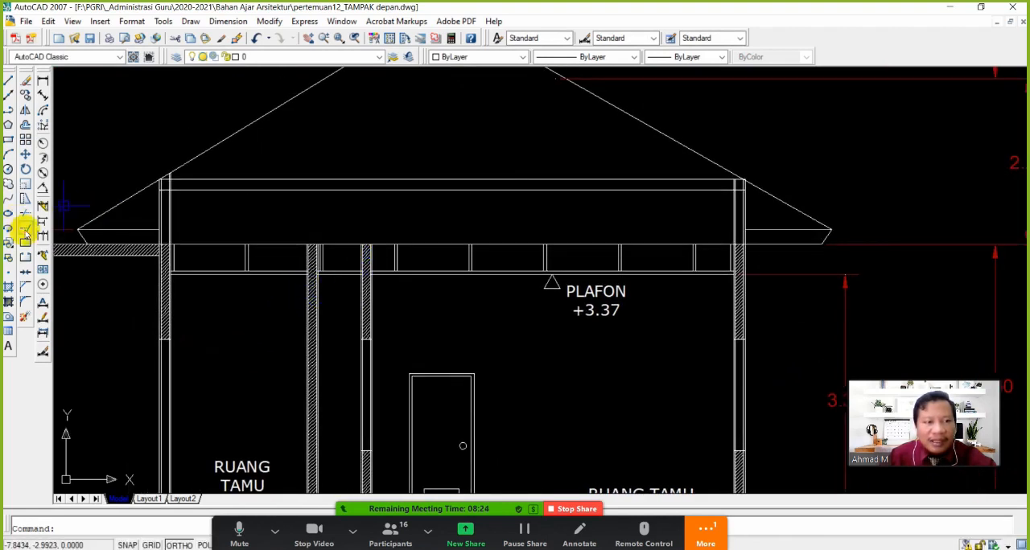
left_click(24, 231)
left_click(345, 179)
key("Return")
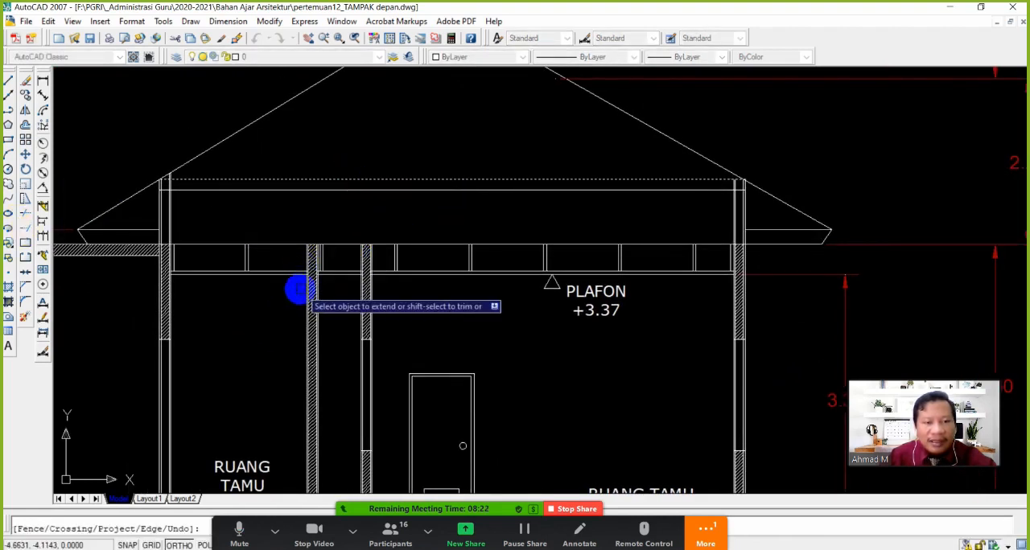
left_click(424, 307)
left_click(262, 294)
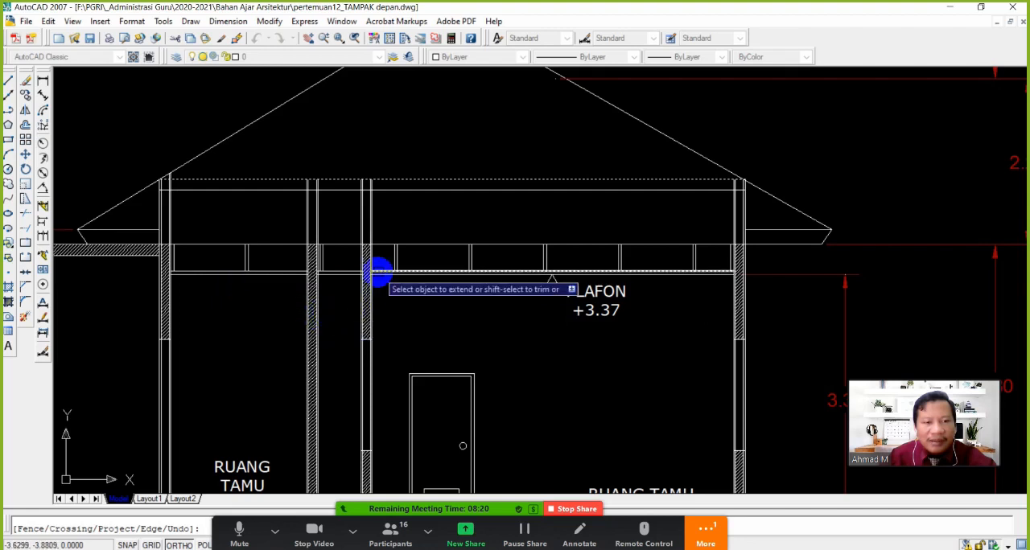
key("Return")
Move the whole ceiling frame with its hangers, PLAFON label and level marker straight up to the underside of the ring beam
middle_click_drag(465, 224, 476, 257)
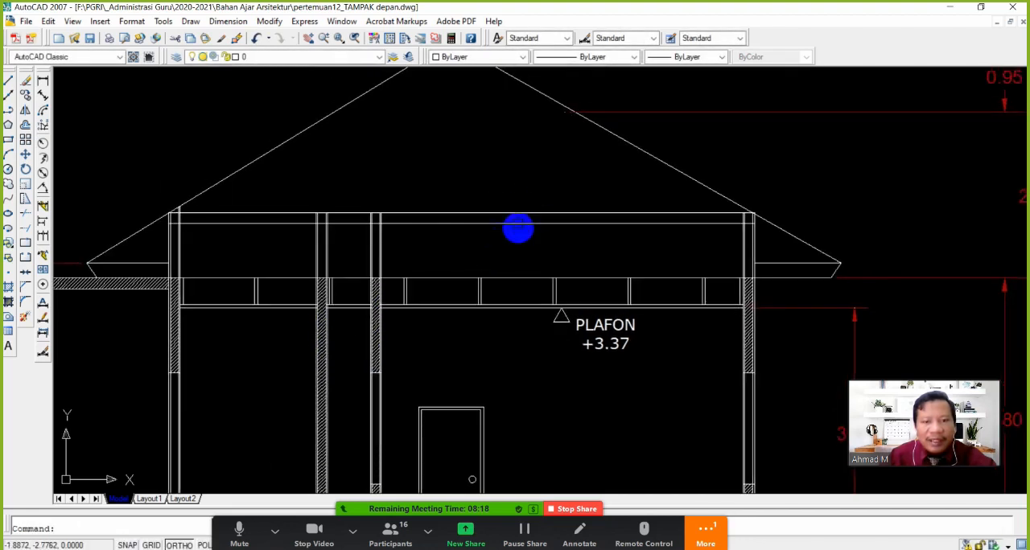
left_click(515, 216)
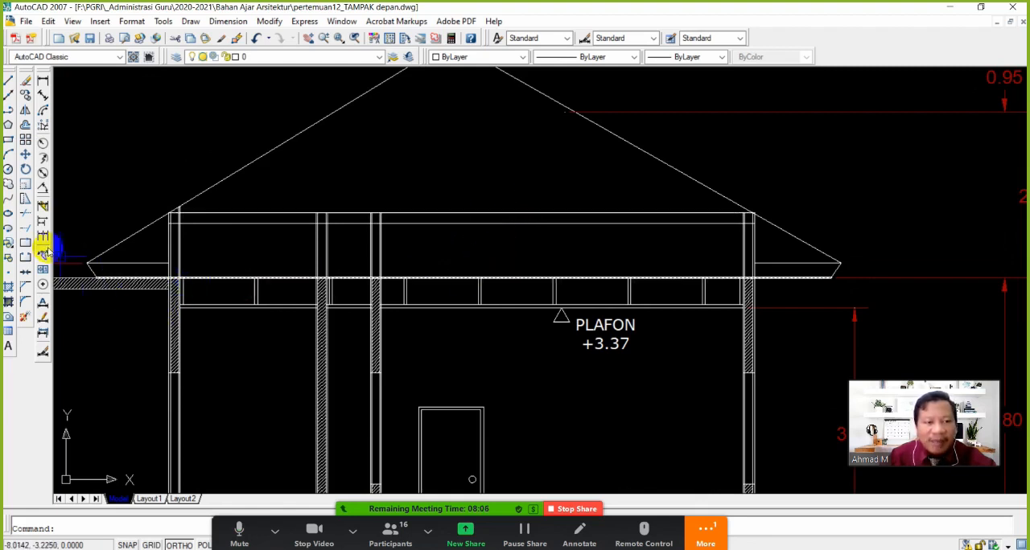
left_click(30, 163)
left_click(273, 332)
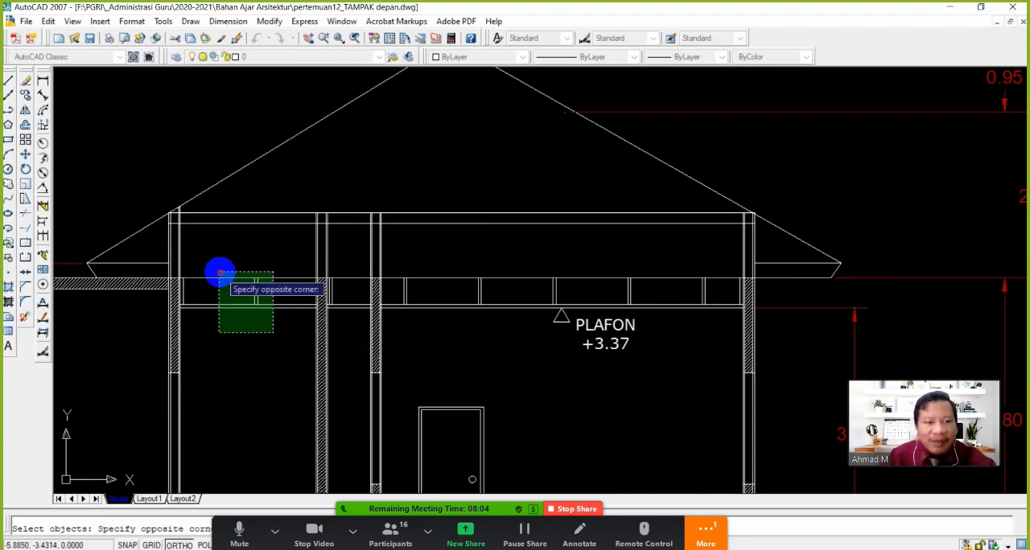
left_click(175, 285)
scroll(177, 285, "up", 5)
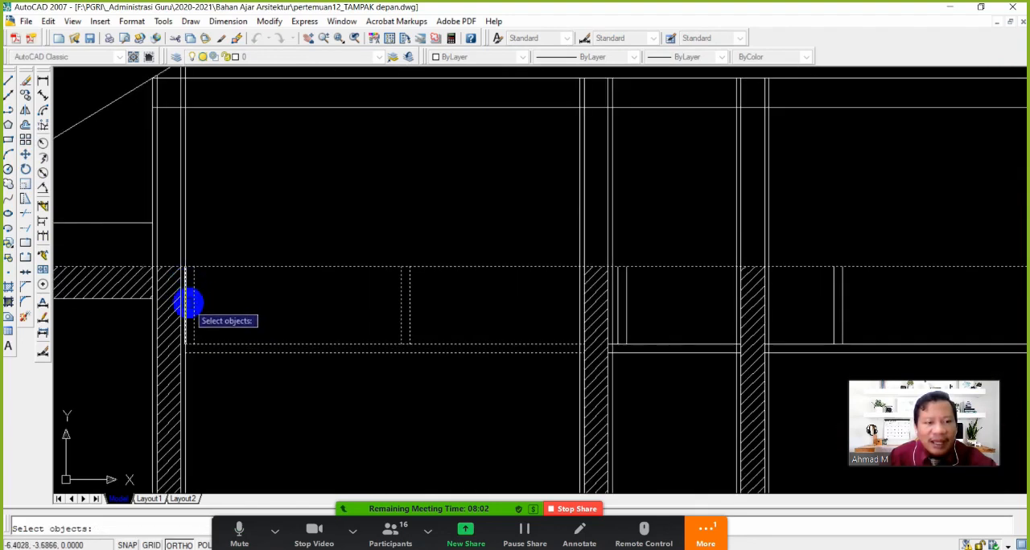
scroll(641, 319, "up", 2)
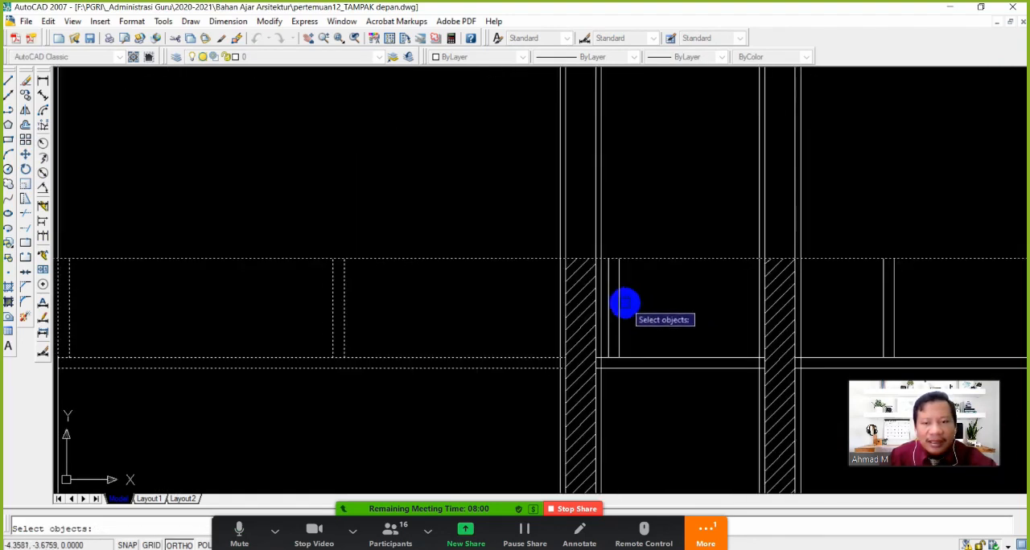
scroll(657, 345, "down", 4)
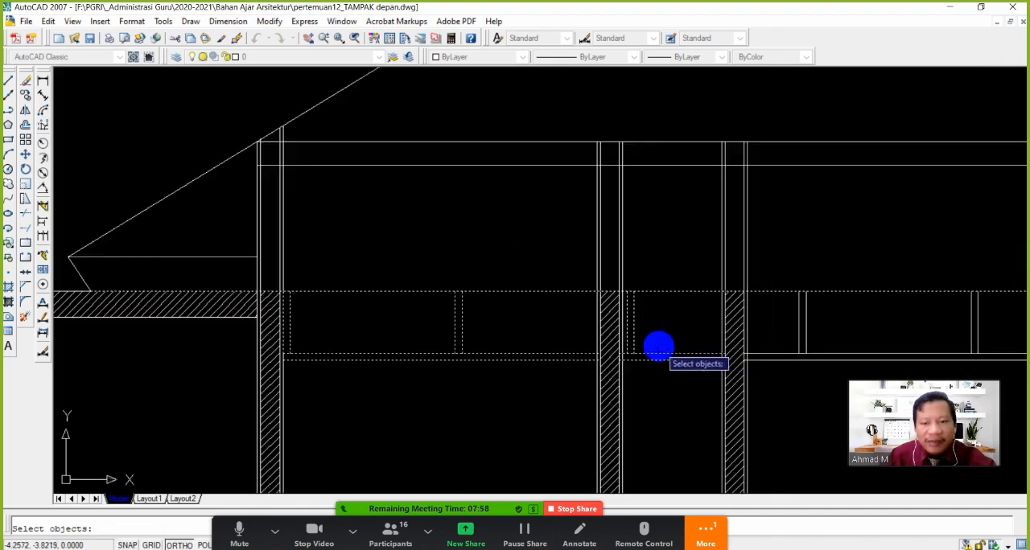
scroll(444, 338, "up", 3)
left_click(558, 378)
left_click(488, 320)
left_click(677, 373)
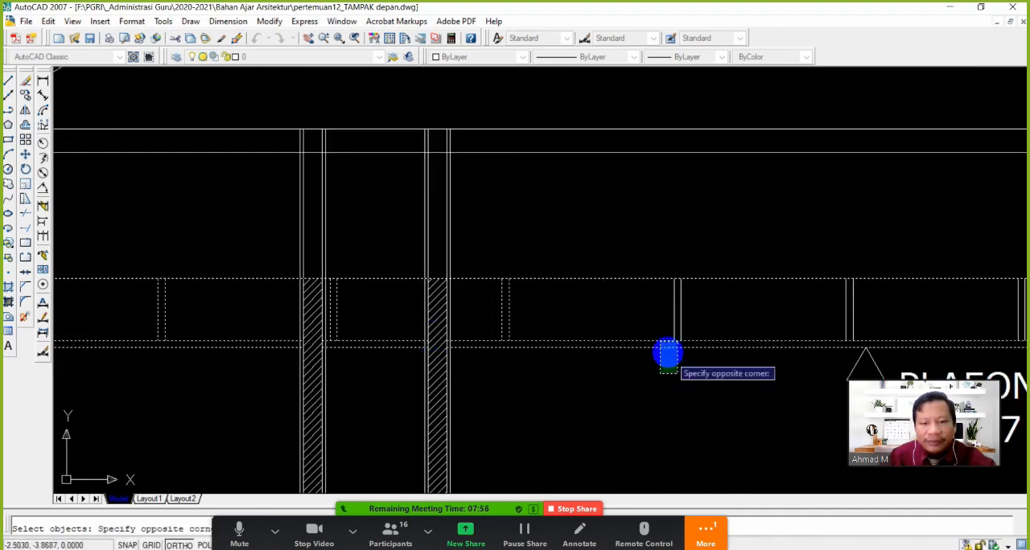
left_click(641, 316)
middle_click_drag(693, 359, 465, 328)
left_click(732, 422)
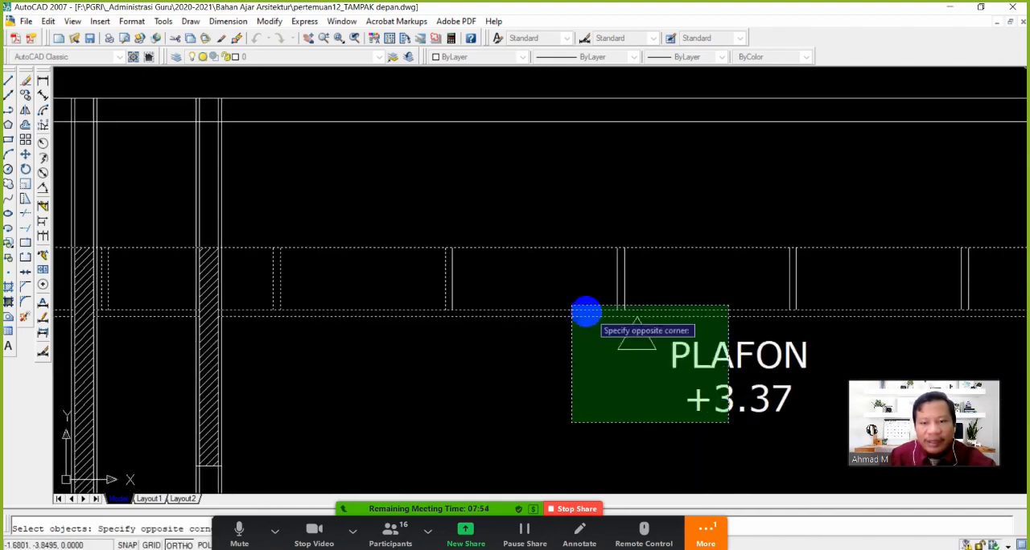
left_click(426, 259)
scroll(555, 346, "down", 2)
scroll(555, 346, "up", 3)
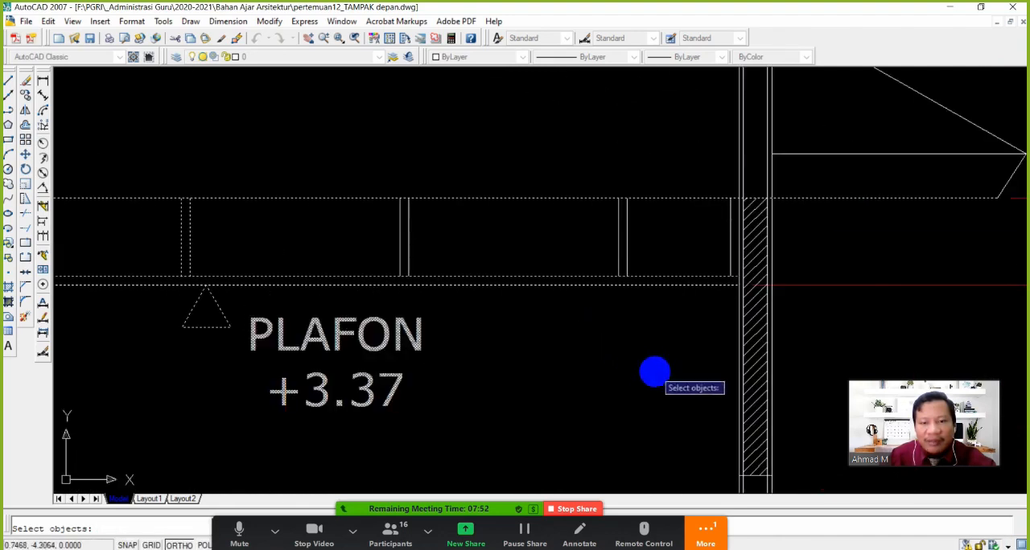
left_click(660, 379)
left_click(351, 246)
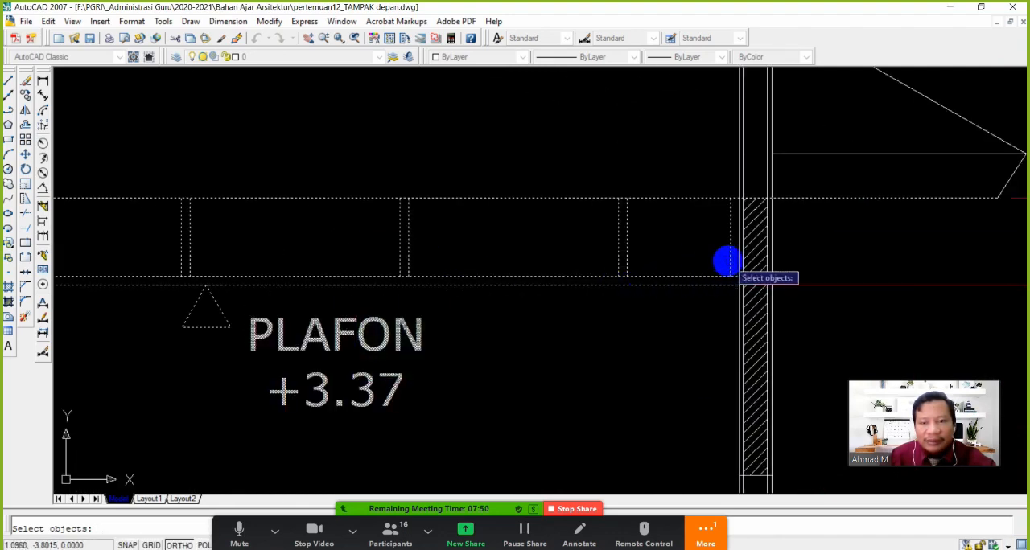
scroll(595, 257, "down", 4)
scroll(419, 254, "up", 2)
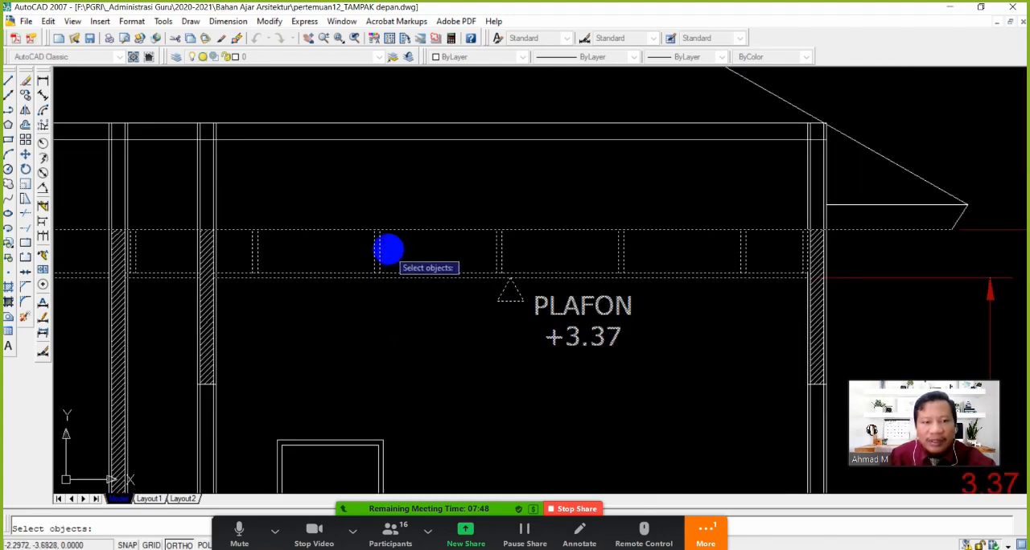
key("Return")
left_click(381, 233)
right_click(376, 158, "shift")
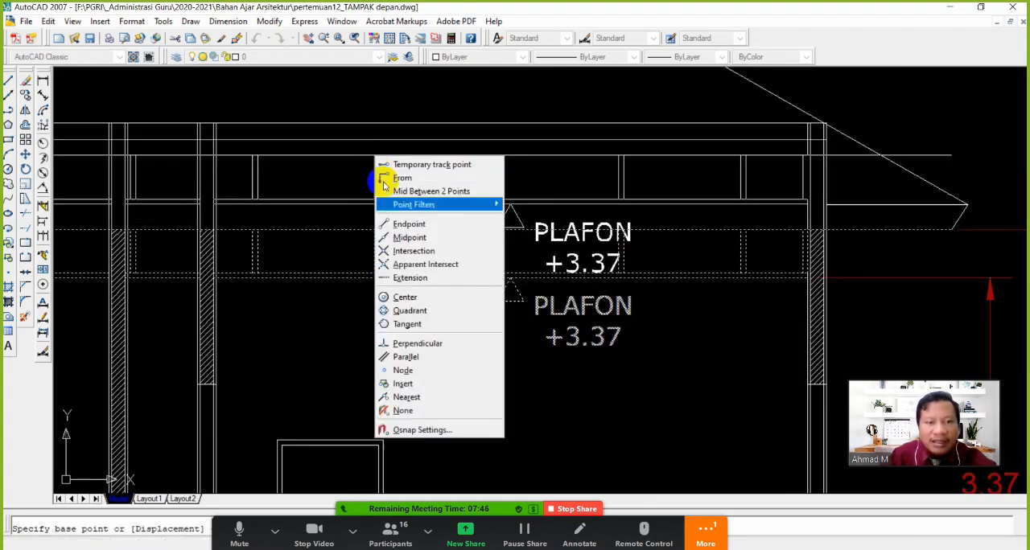
left_click(412, 344)
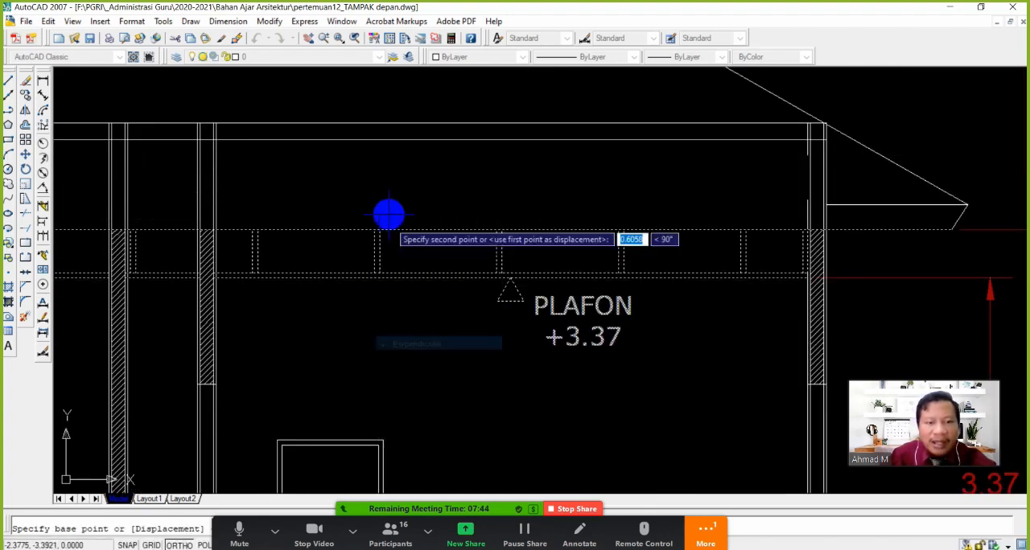
left_click(387, 148)
scroll(426, 259, "down", 6)
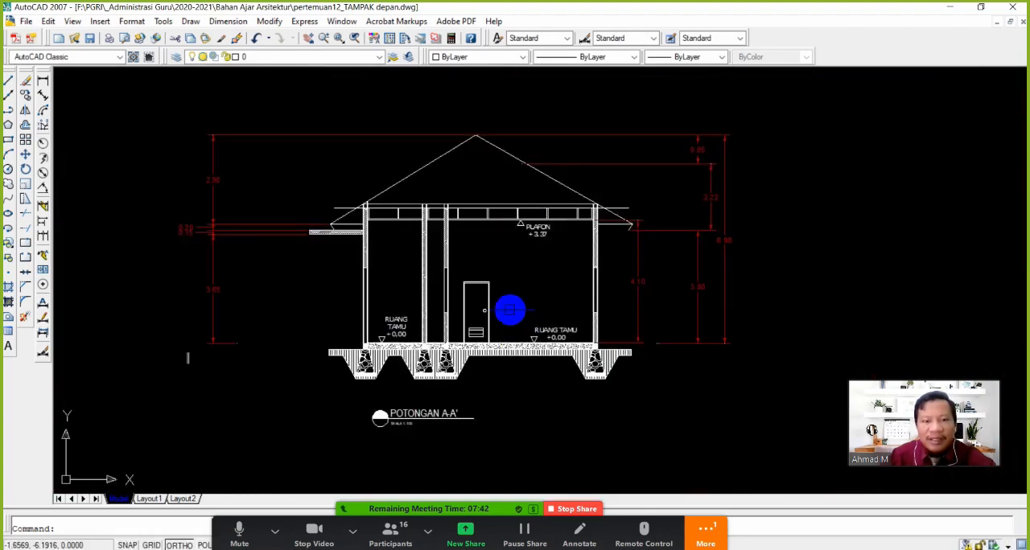
Trim both ends of the raised ceiling frame's top line where they project beyond the roof slopes
middle_click_drag(509, 294, 507, 302)
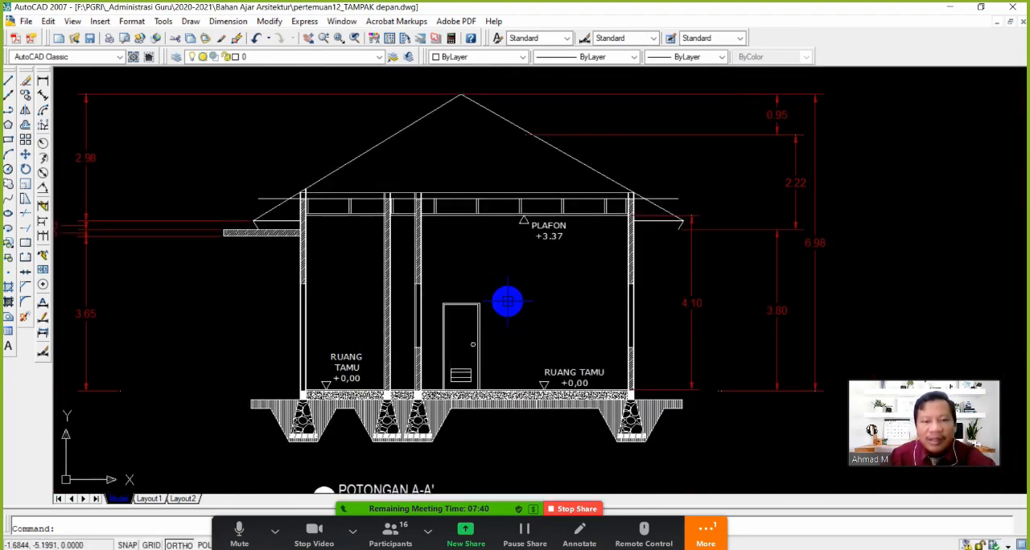
scroll(507, 302, "up", 2)
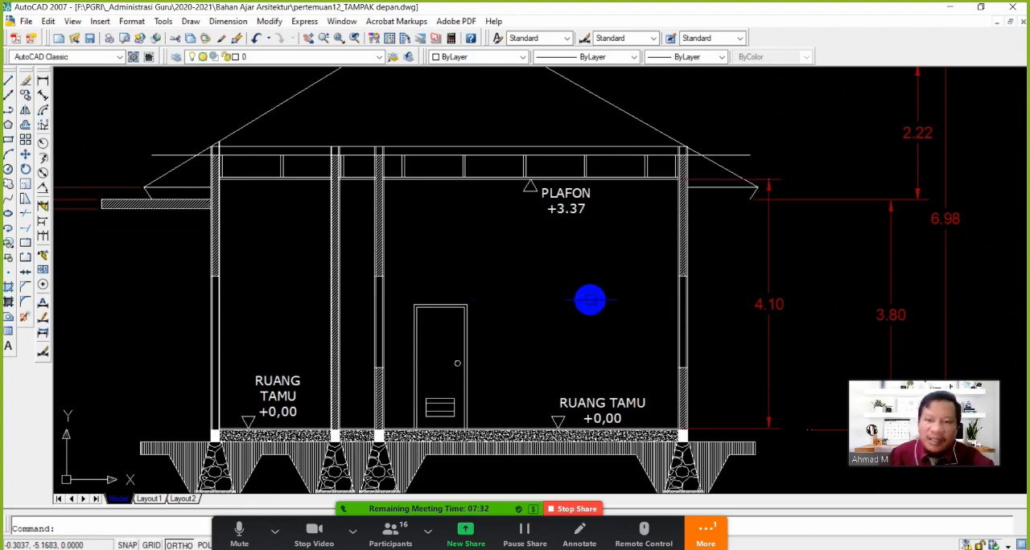
middle_click_drag(558, 288, 590, 345)
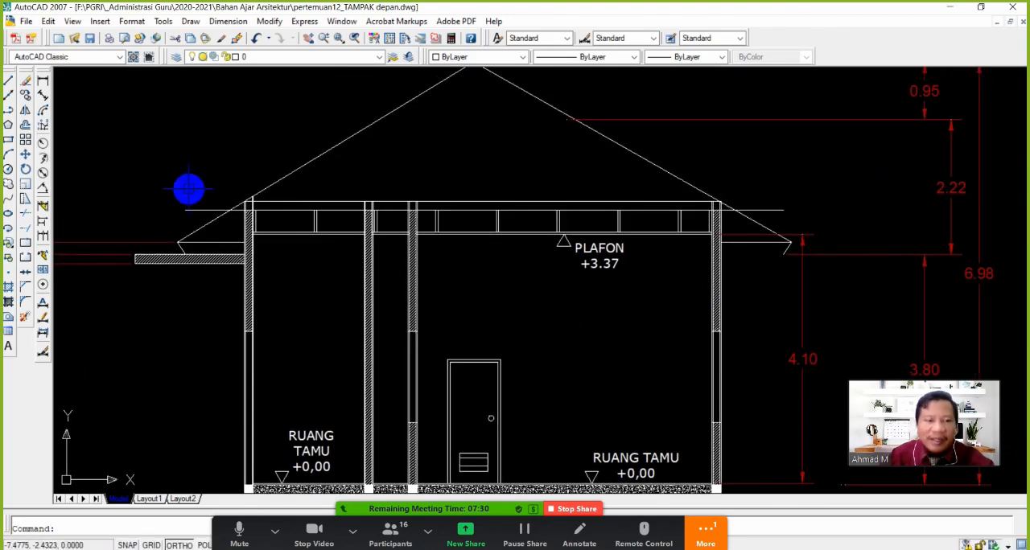
left_click(27, 214)
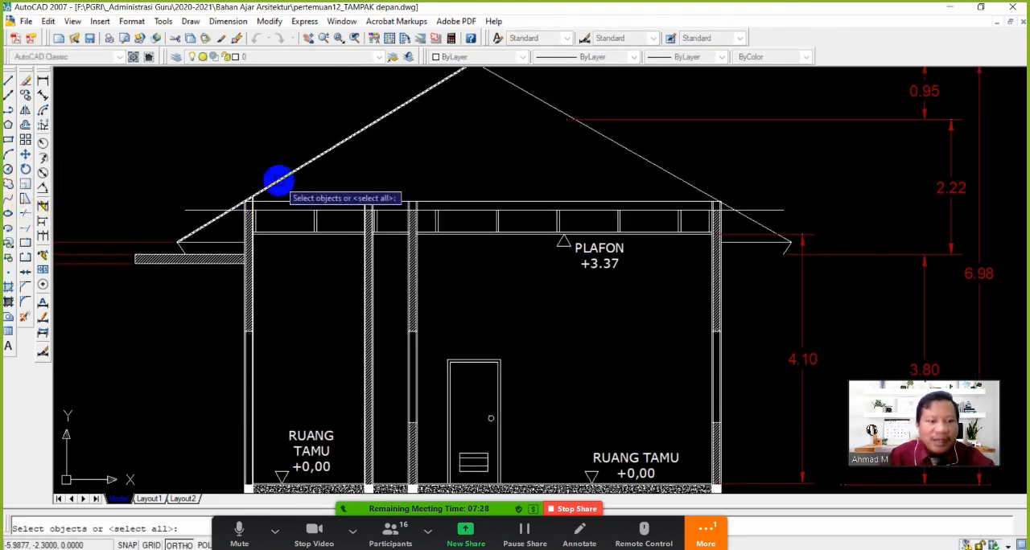
left_click(276, 180)
key("Return")
scroll(236, 219, "up", 6)
key("Escape")
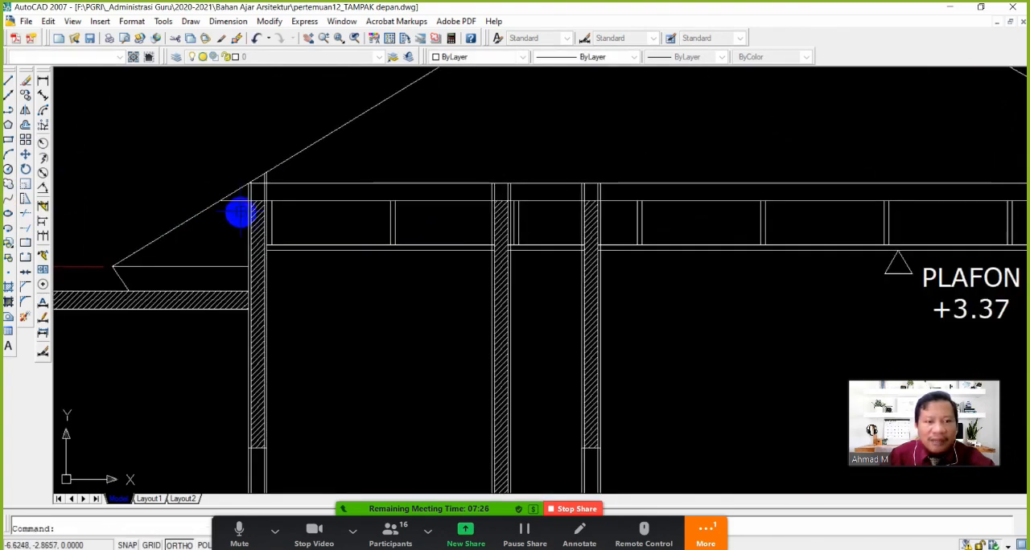
key("Return")
scroll(255, 219, "down", 8)
scroll(684, 237, "up", 3)
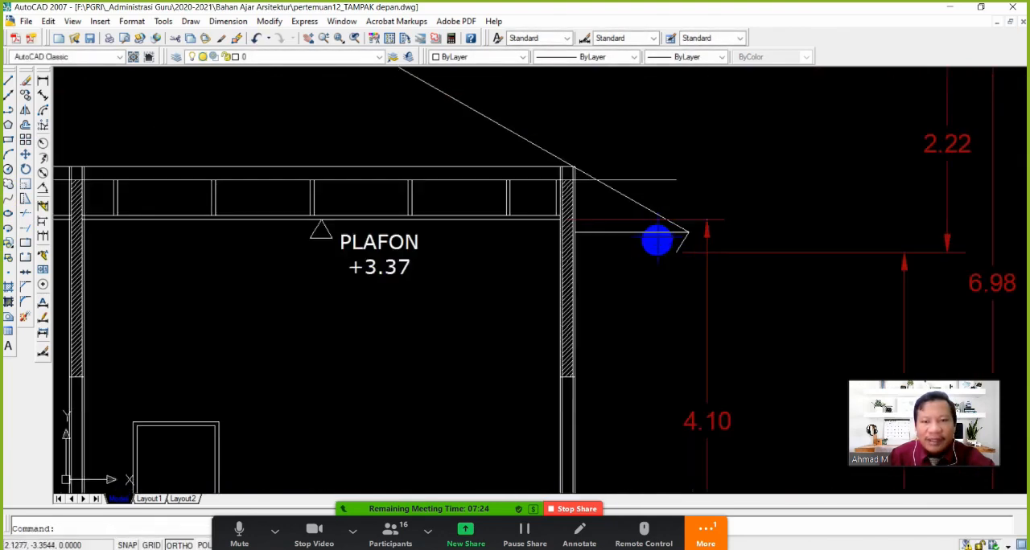
left_click(633, 205)
key("Return")
left_click(639, 180)
key("Escape")
scroll(560, 286, "down", 6)
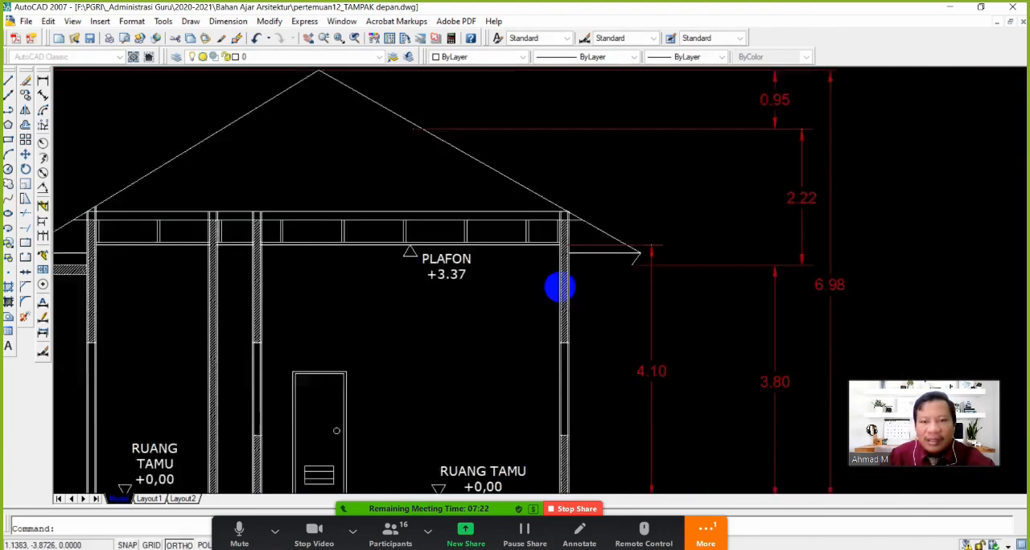
Delete the remaining upper horizontal eave line outside the large room's outer wall
middle_click_drag(598, 279, 609, 269)
scroll(610, 269, "up", 3)
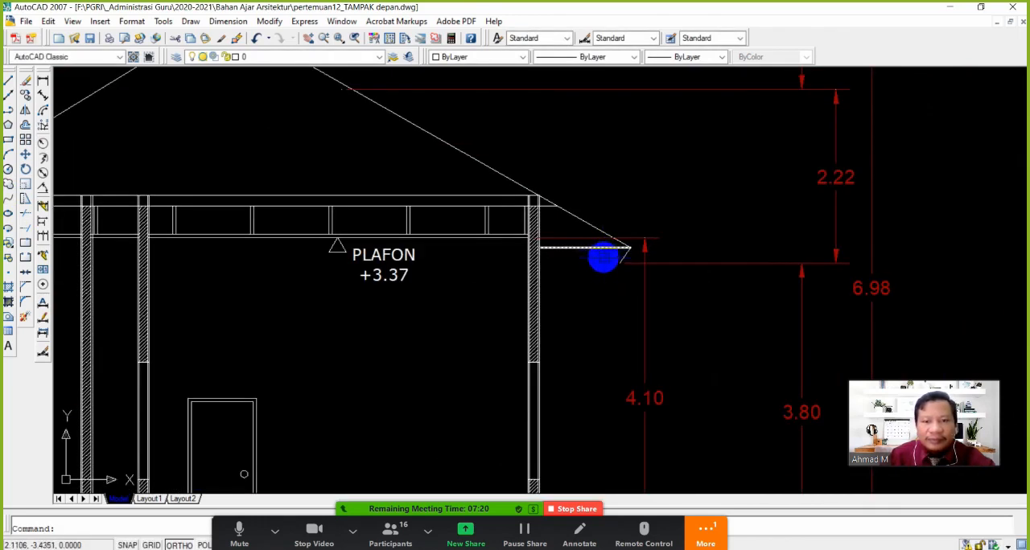
left_click(26, 82)
Draw a horizontal line from the lower end of the large room's slanted eave edge perpendicular to the outer wall
left_click(8, 81)
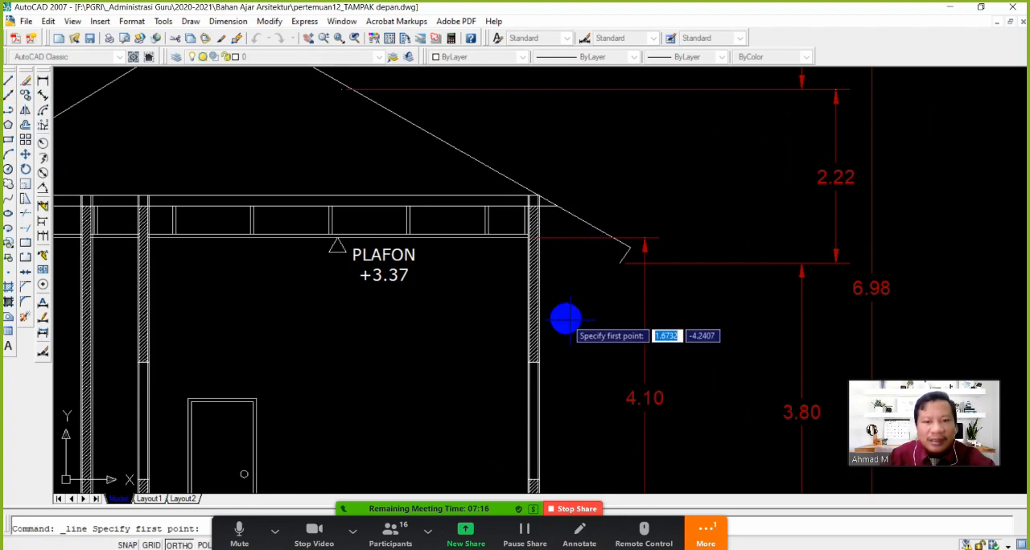
left_click(626, 262)
right_click(547, 268, "shift")
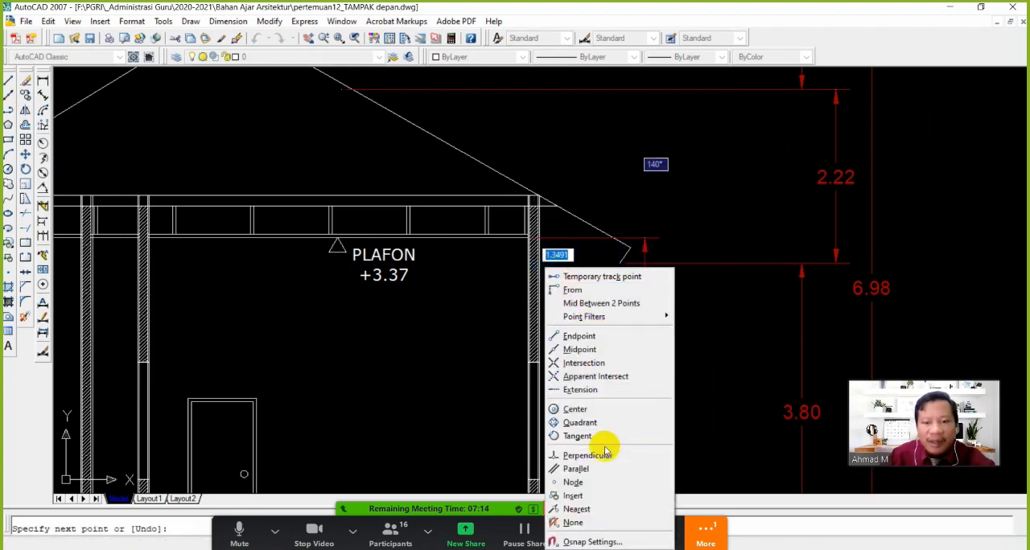
left_click(573, 454)
left_click(536, 288)
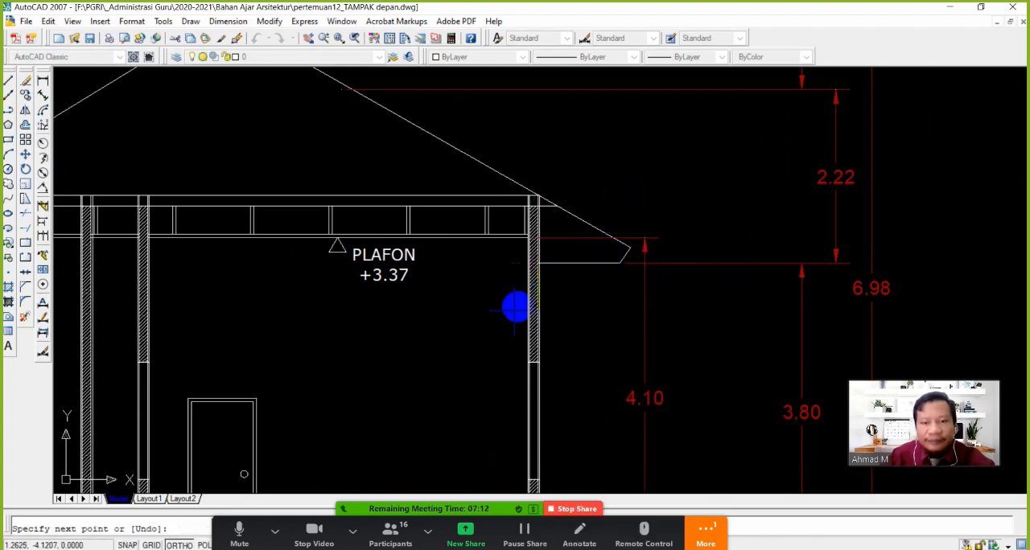
scroll(510, 312, "down", 4)
key("Escape")
Delete the upper horizontal eave line above the hatched canopy slab on the opposite side of the house
middle_click_drag(290, 330, 373, 328)
scroll(313, 301, "up", 3)
scroll(344, 292, "up", 2)
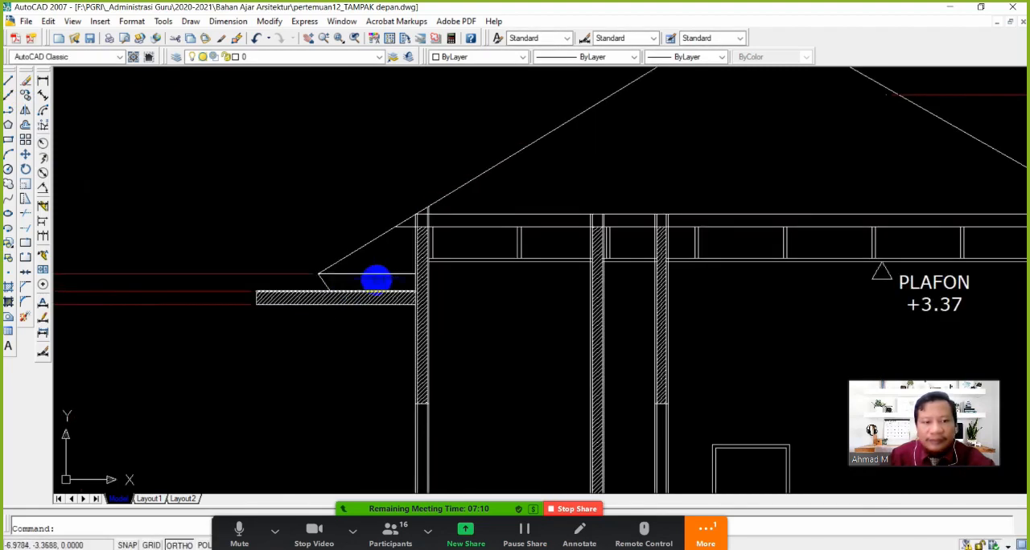
left_click(373, 275)
key("Delete")
scroll(427, 346, "down", 4)
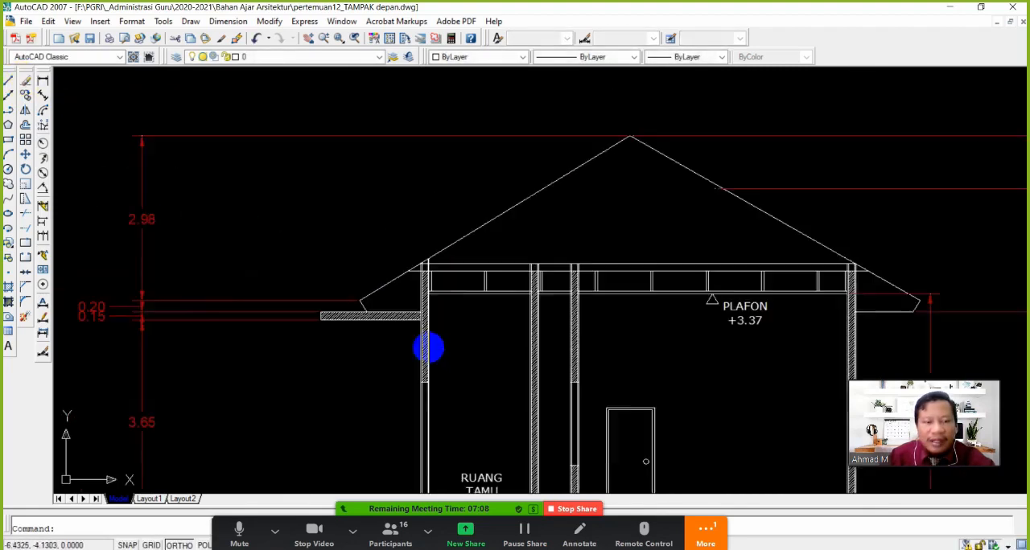
Draw the truss's central vertical post as a line from the roof ridge perpendicular to the horizontal beam line below
scroll(405, 329, "up", 5)
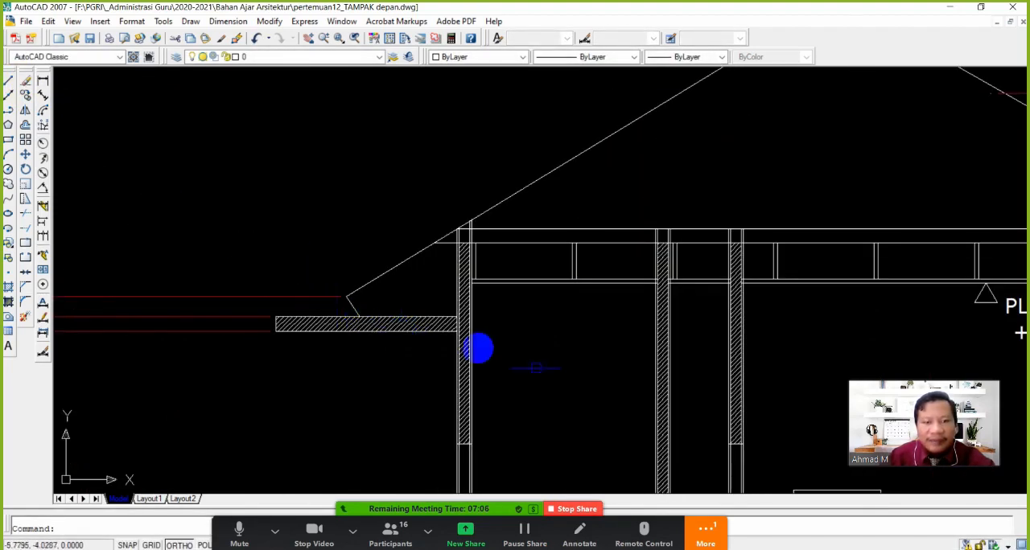
scroll(596, 367, "down", 4)
scroll(628, 367, "up", 3)
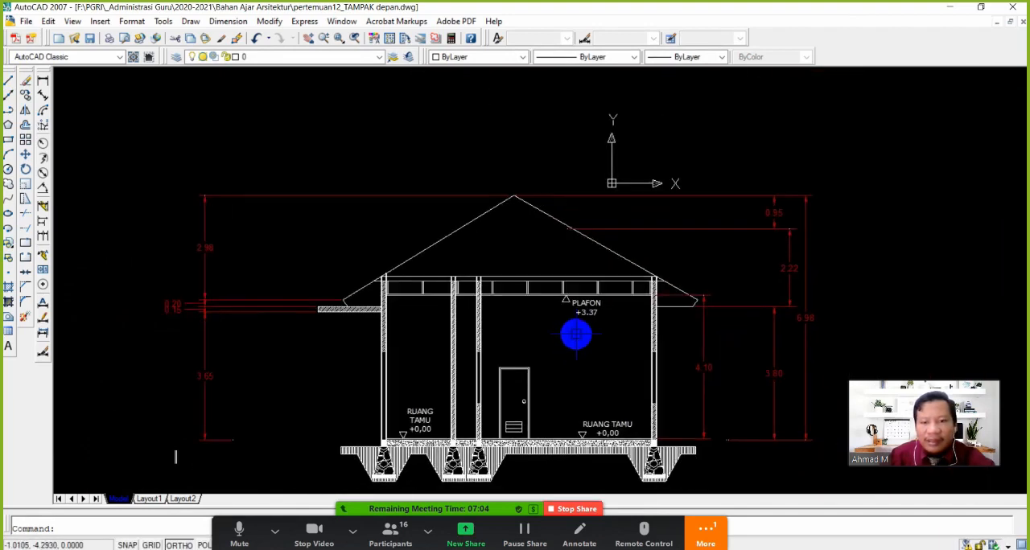
scroll(576, 334, "up", 2)
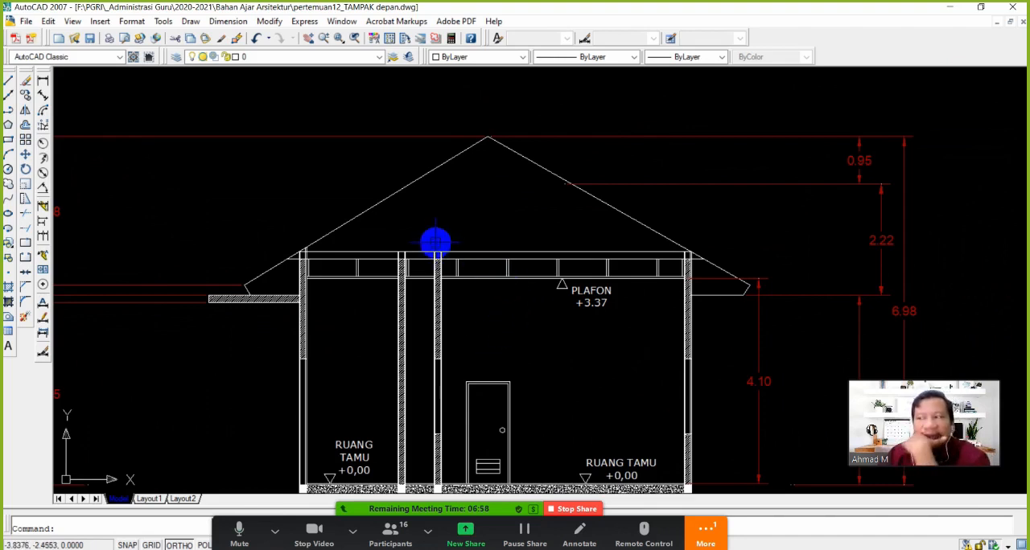
left_click(8, 81)
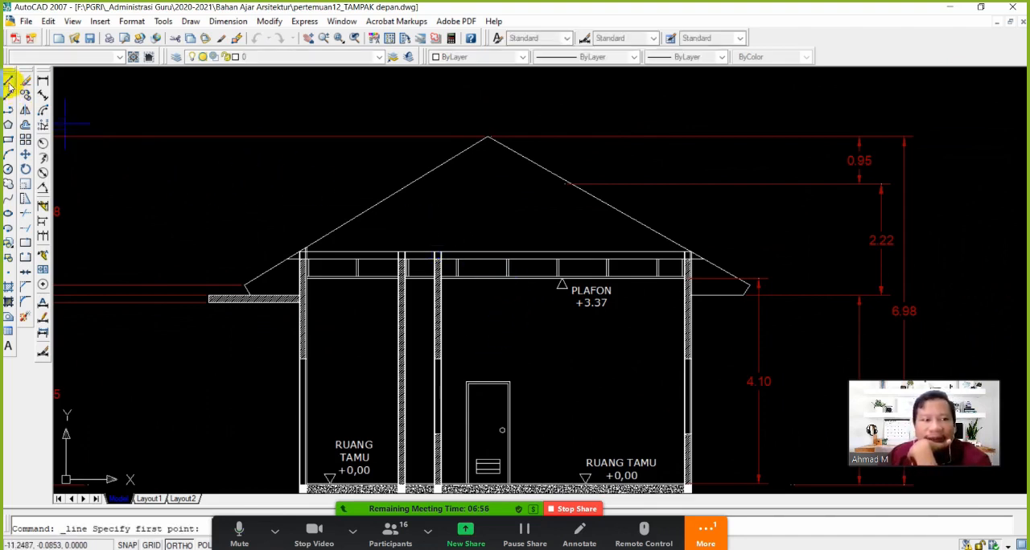
left_click(487, 137)
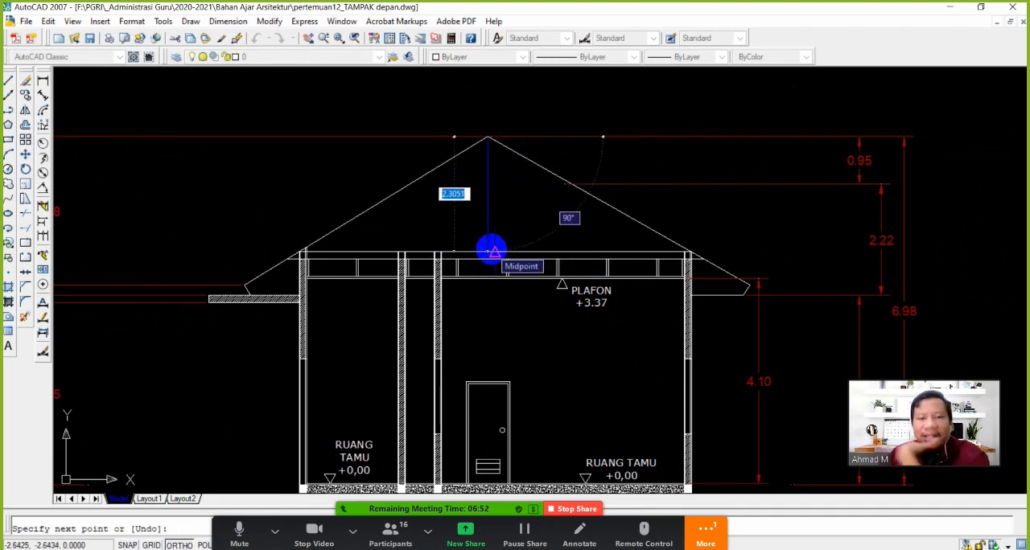
right_click(491, 252, "shift")
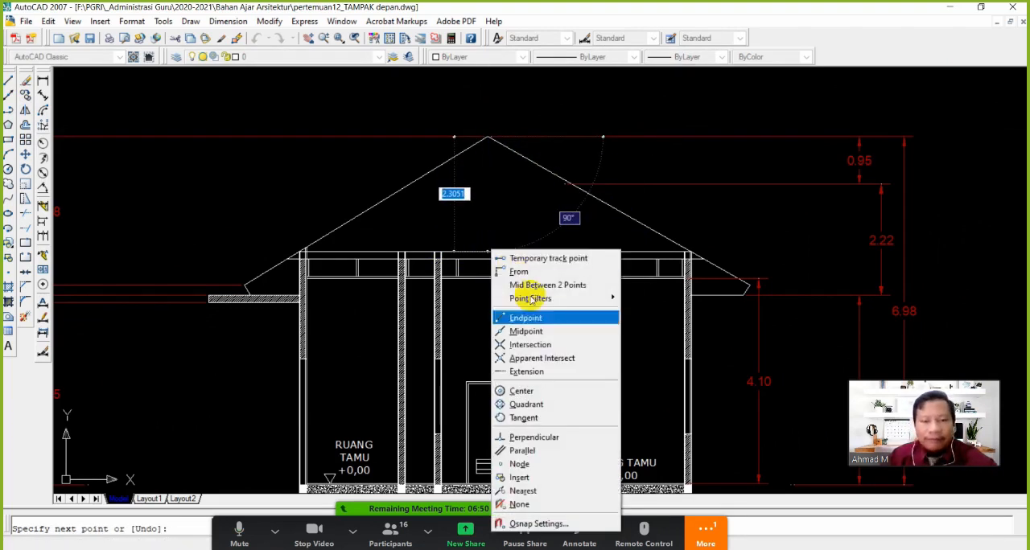
left_click(549, 431)
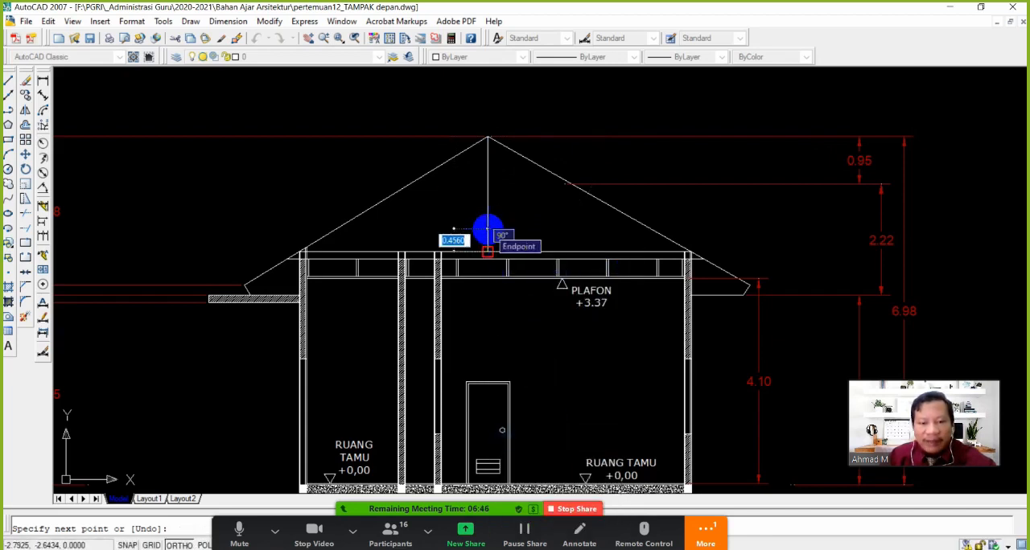
Continue the line from the post's foot diagonally to the canopy-side roof slope, then straight down perpendicular to the beam line
right_click(412, 187, "shift")
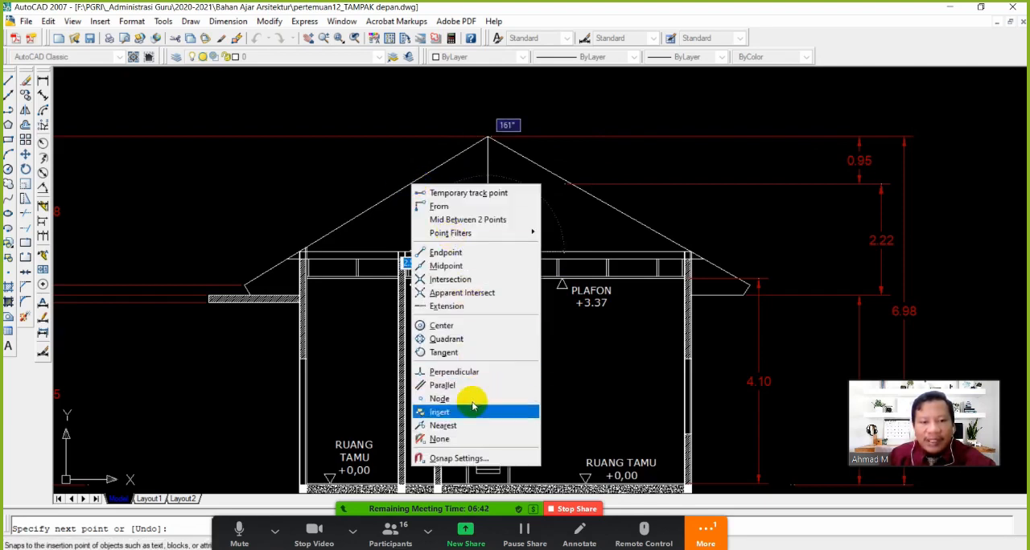
left_click(469, 429)
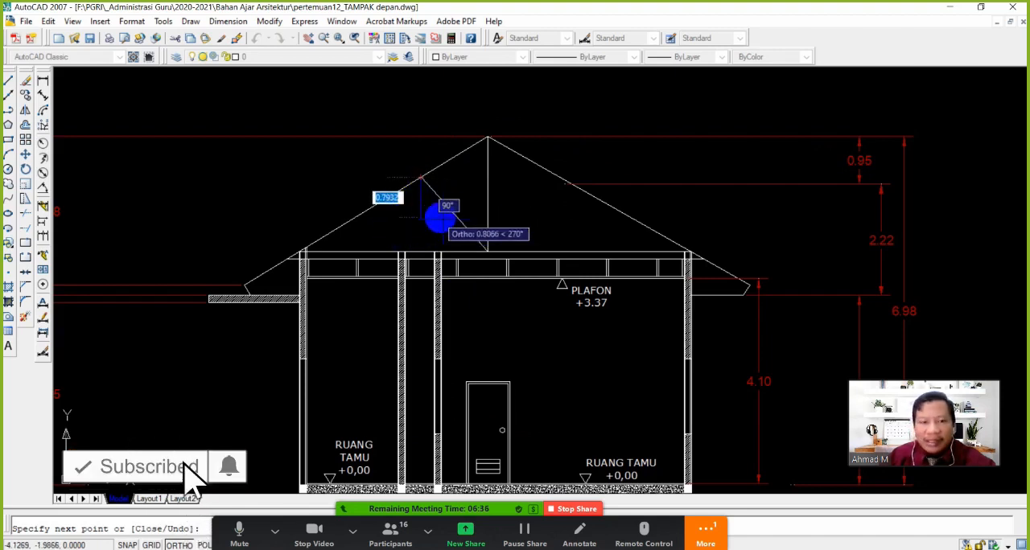
right_click(424, 248, "shift")
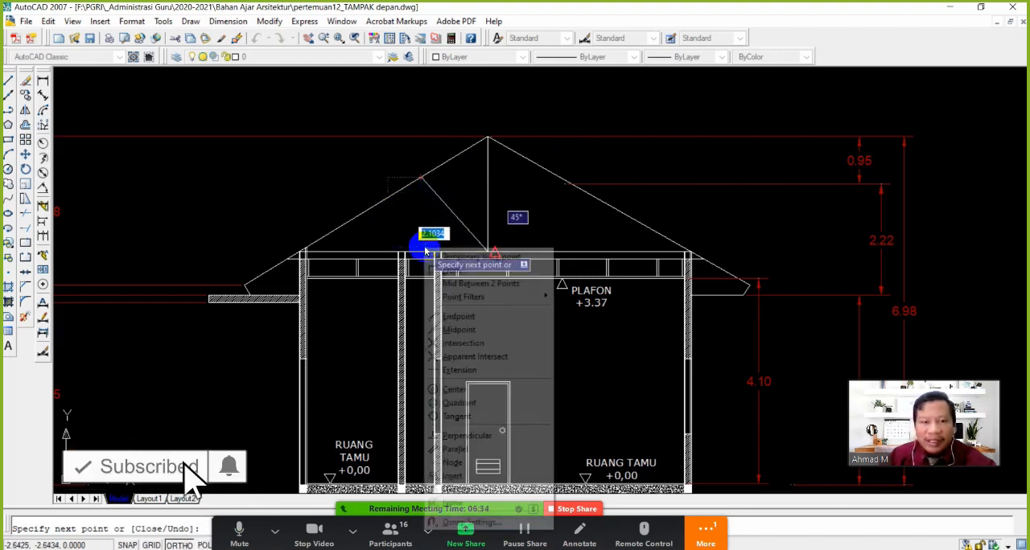
left_click(456, 436)
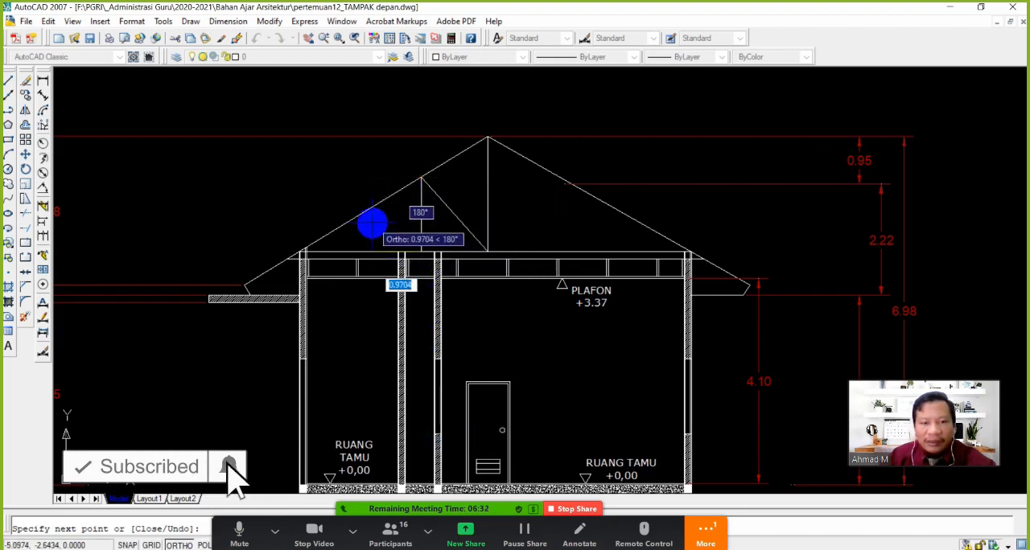
Add a second, smaller diagonal up to the canopy-side roof slope and a vertical from it perpendicular to the beam line
right_click(371, 223, "shift")
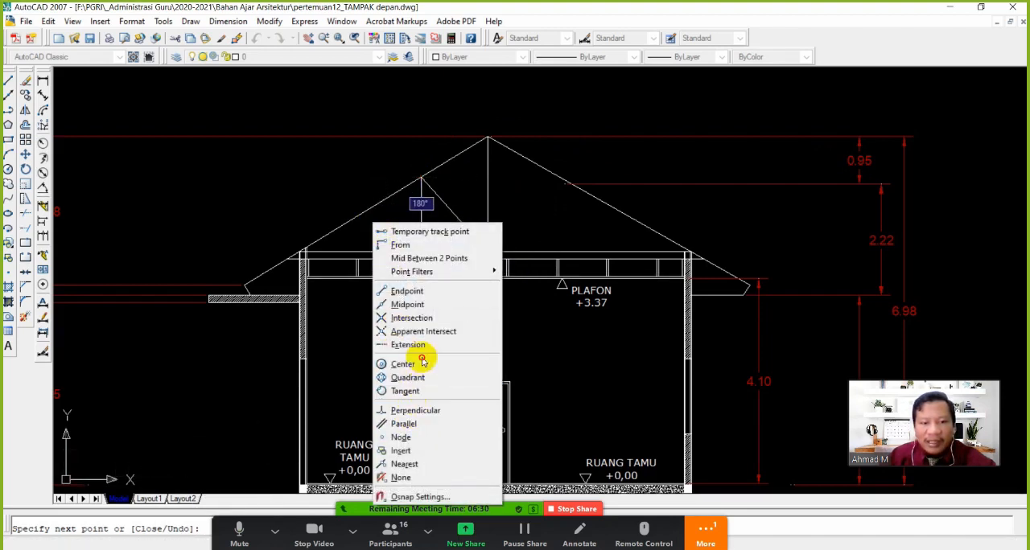
left_click(425, 465)
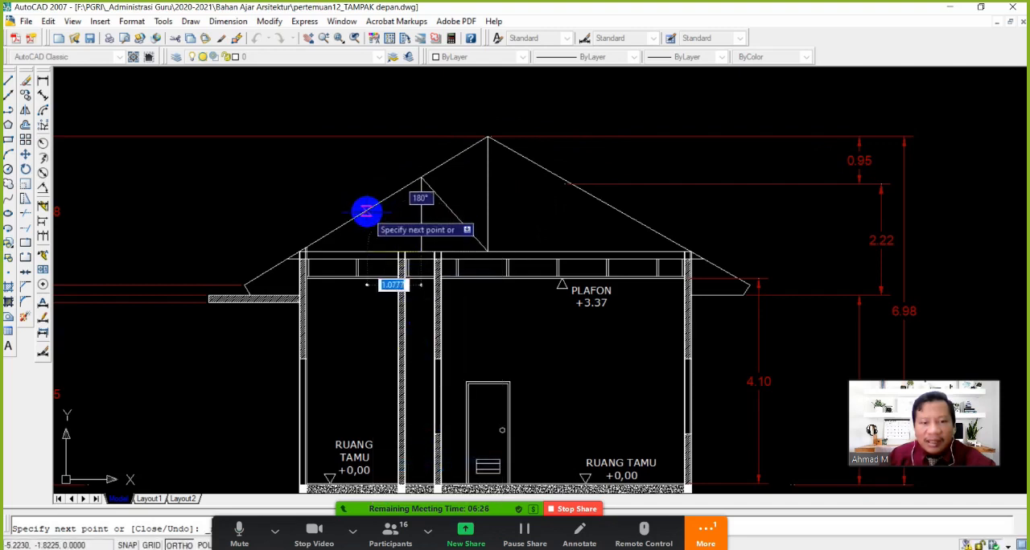
right_click(365, 211, "shift")
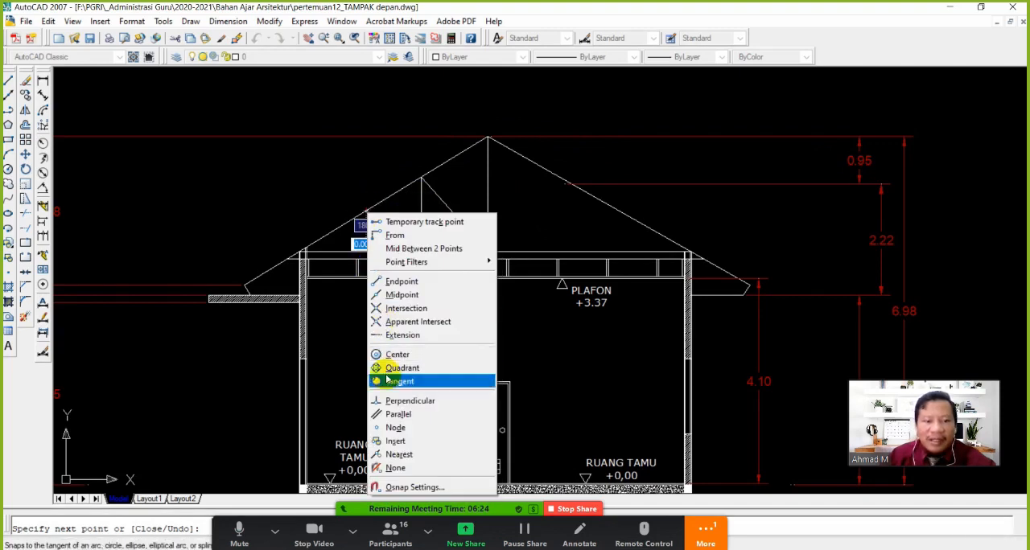
left_click(409, 401)
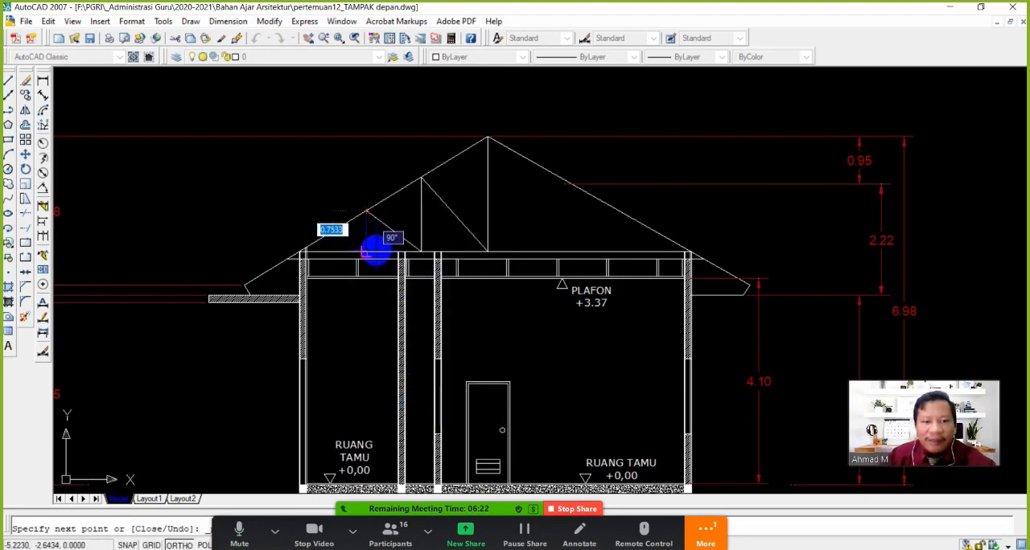
left_click(375, 250)
key("Return")
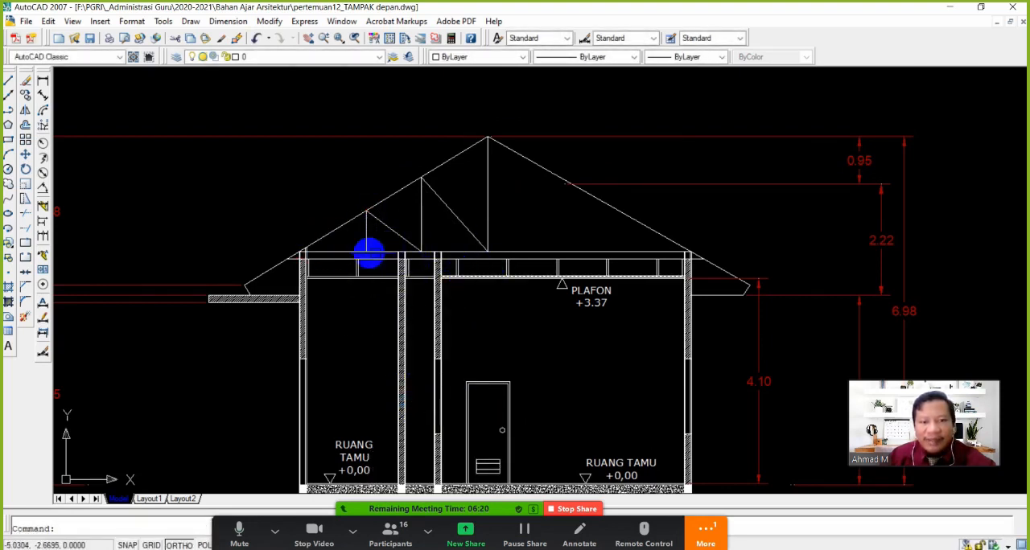
Mirror the two diagonals and two short verticals about the central post to the opposite roof half, keeping the originals
left_click(25, 95)
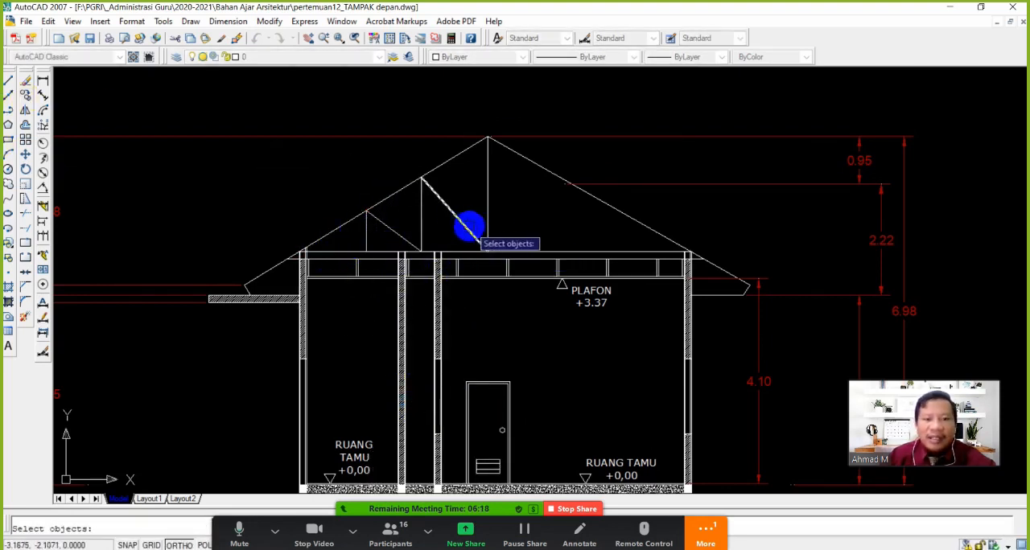
left_click(463, 211)
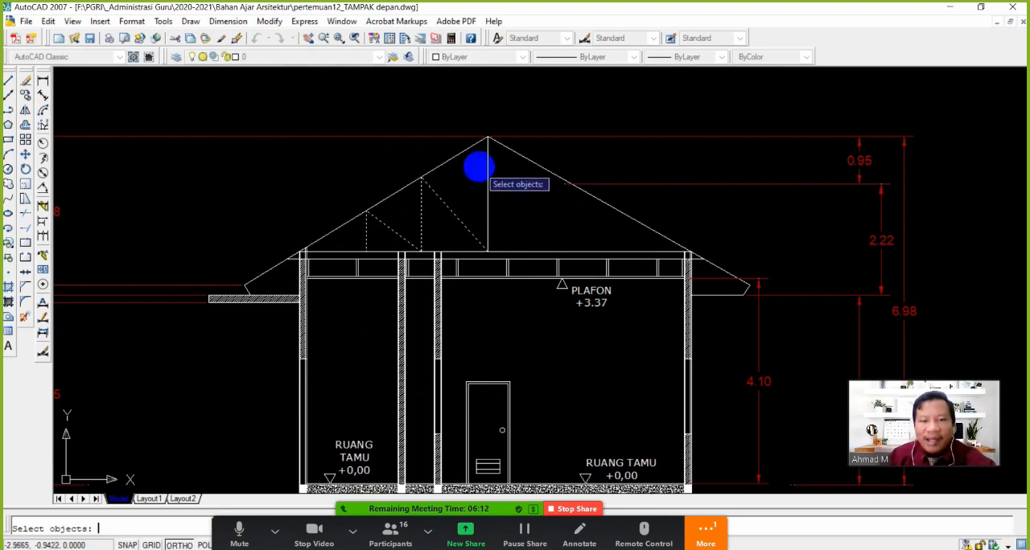
key("Return")
left_click(487, 138)
left_click(500, 322)
key("Return")
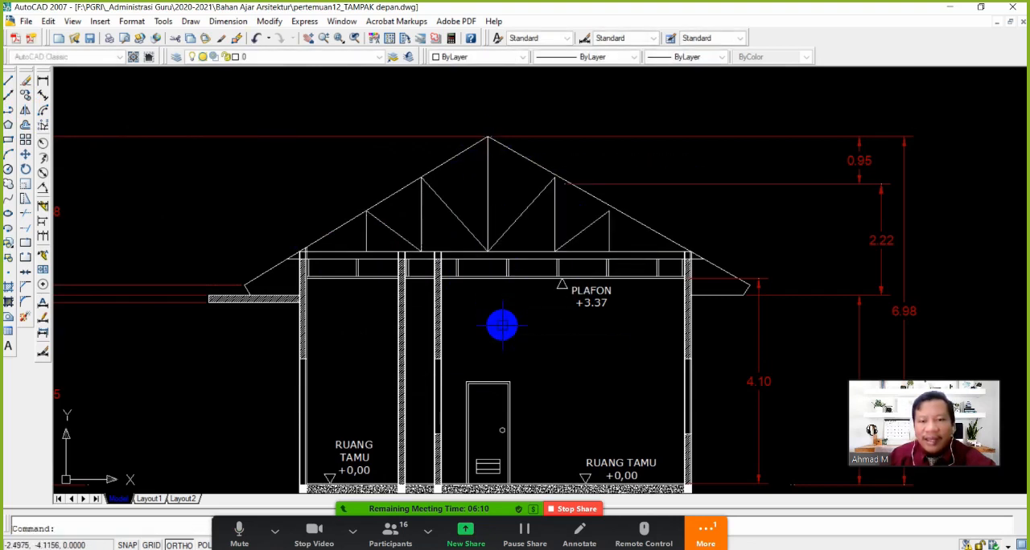
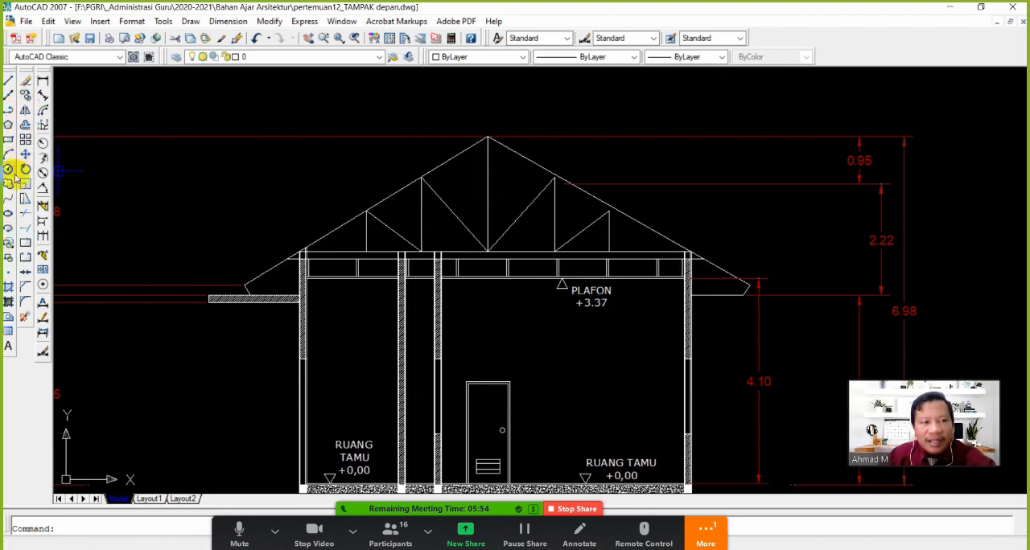
left_click(25, 125)
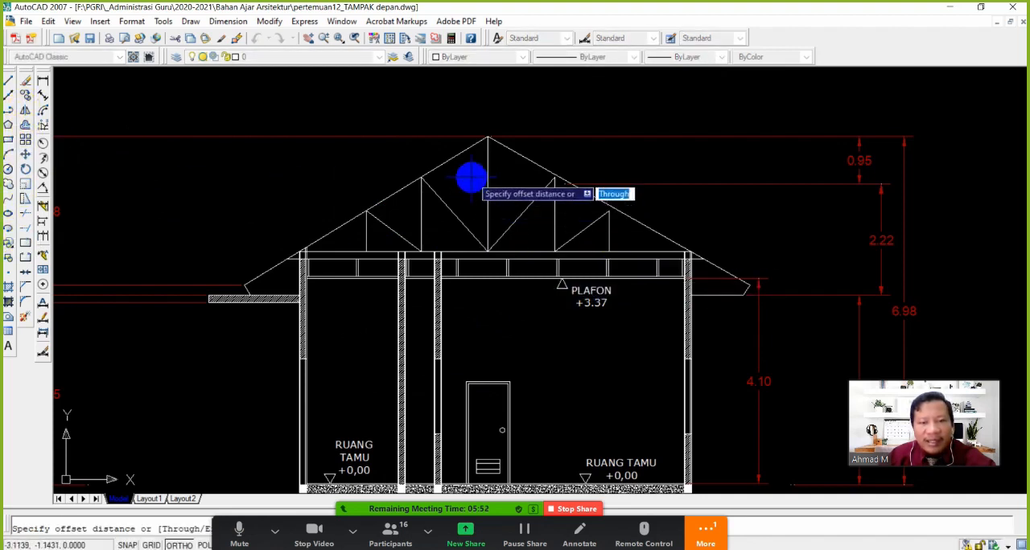
scroll(487, 209, "up", 3)
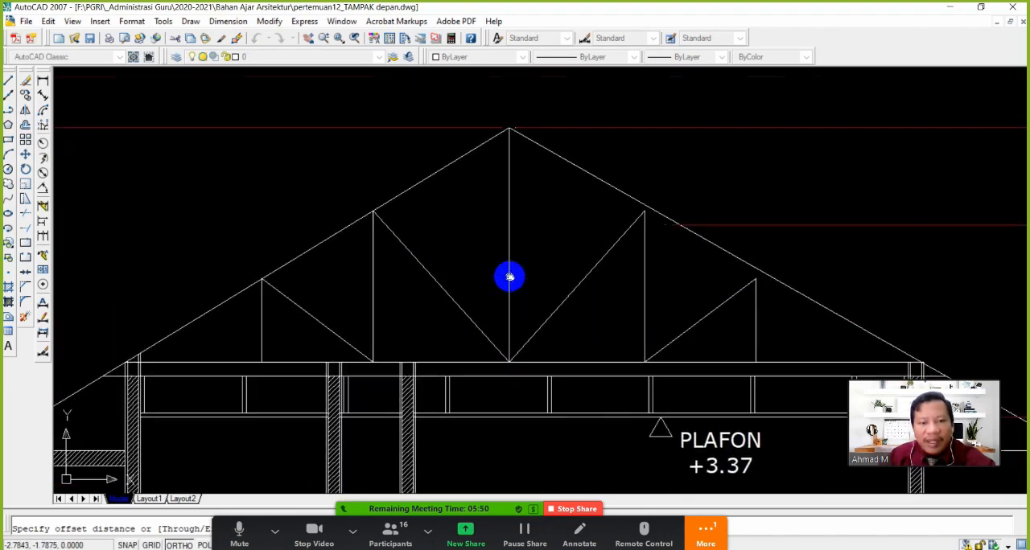
scroll(519, 242, "down", 3)
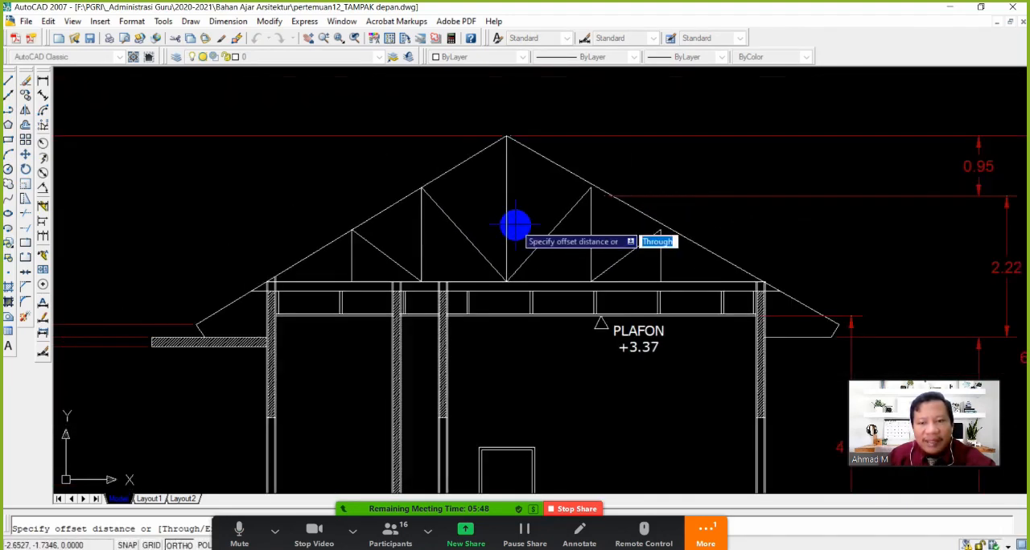
scroll(511, 233, "up", 2)
middle_click_drag(505, 232, 532, 254)
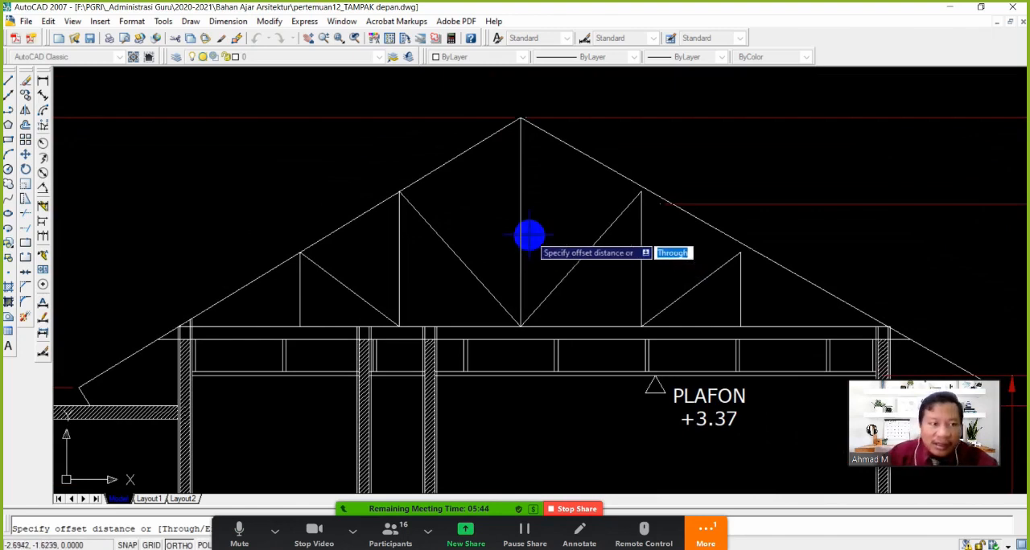
Measure the depth between the two horizontal beam lines with a temporary linear dimension above the inner wall, and erase it
left_click(43, 80)
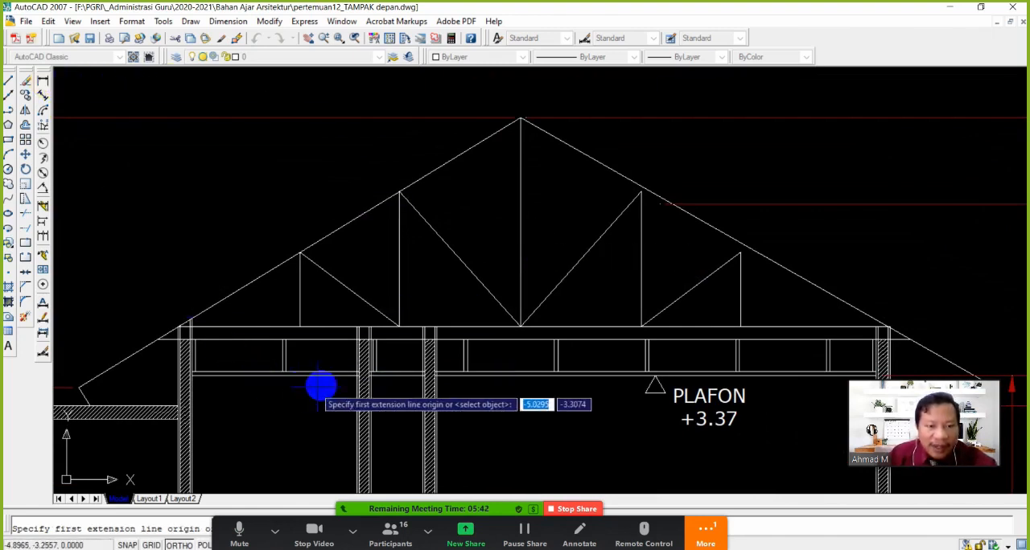
scroll(313, 354, "up", 3)
left_click(460, 299)
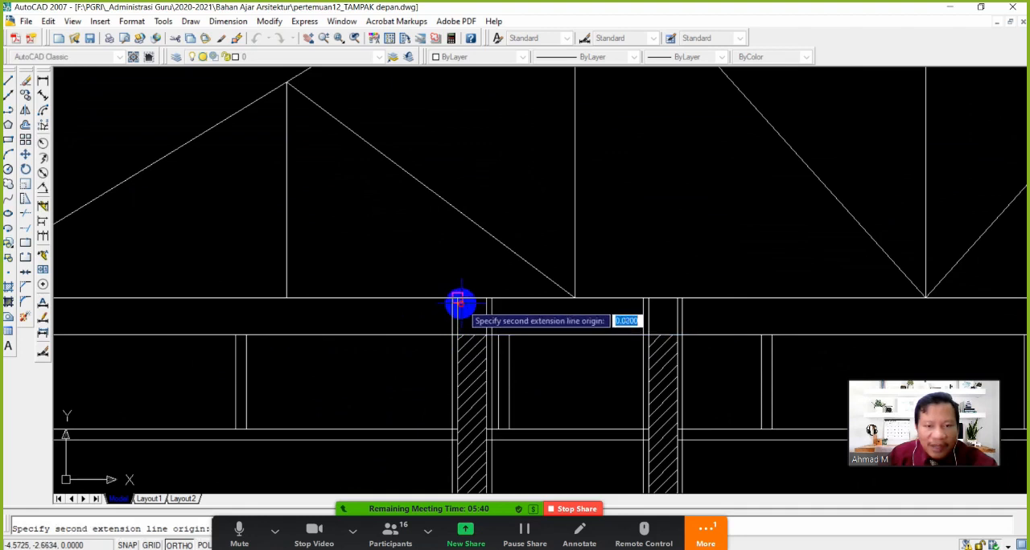
left_click(460, 333)
left_click(420, 327)
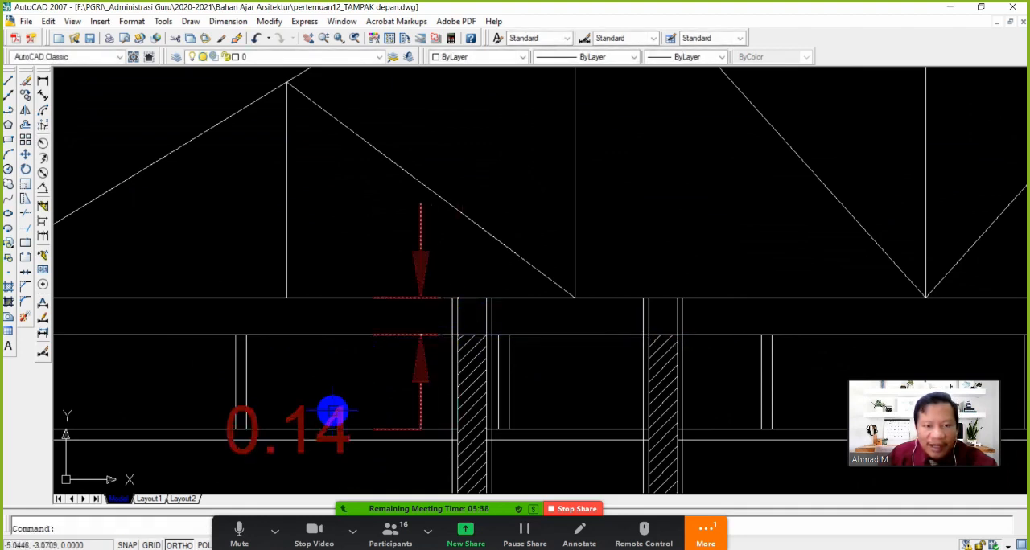
scroll(332, 411, "down", 4)
scroll(384, 407, "up", 3)
left_click(397, 390)
left_click(354, 379)
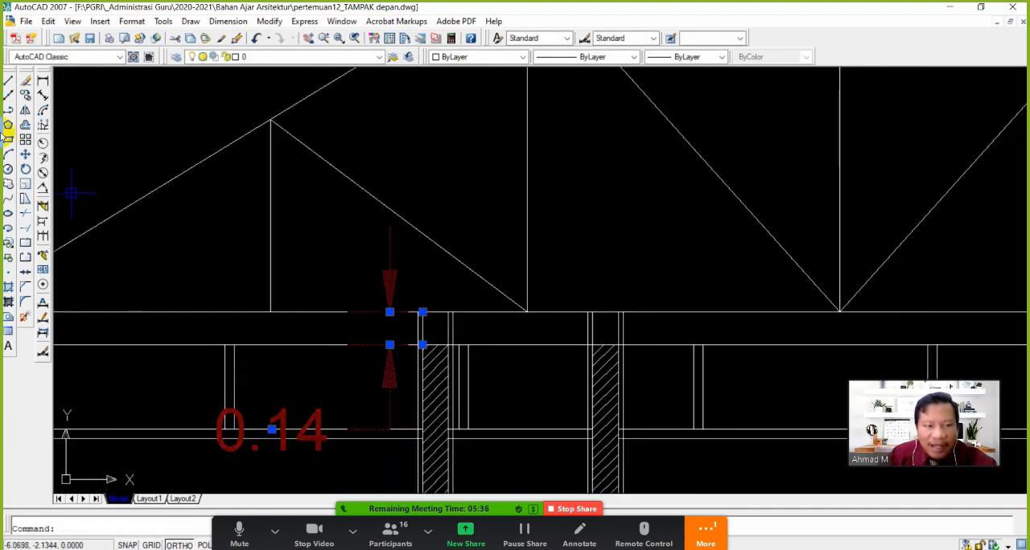
left_click(25, 80)
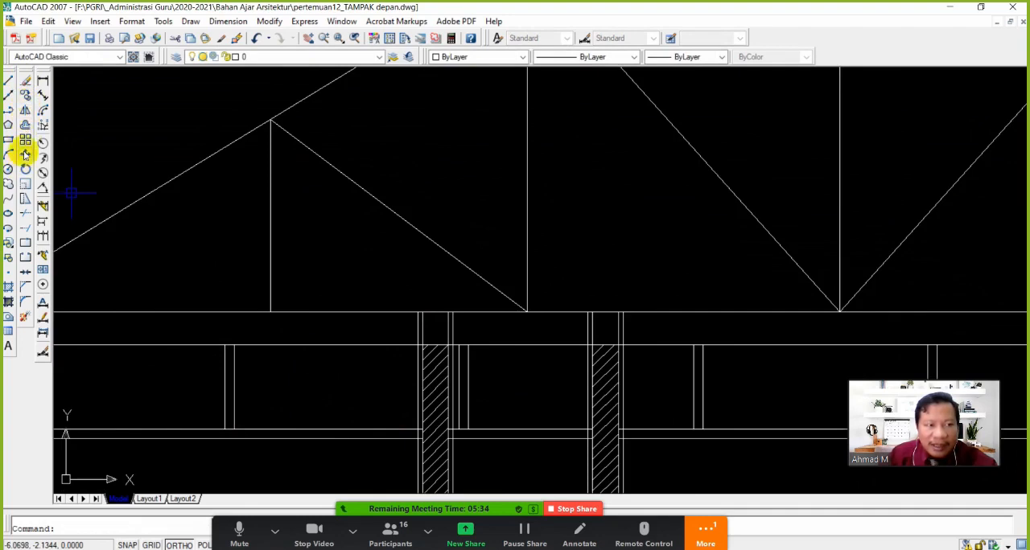
Offset the truss's central vertical post line by the member's half-width to both sides
left_click(25, 126)
scroll(563, 290, "down", 2)
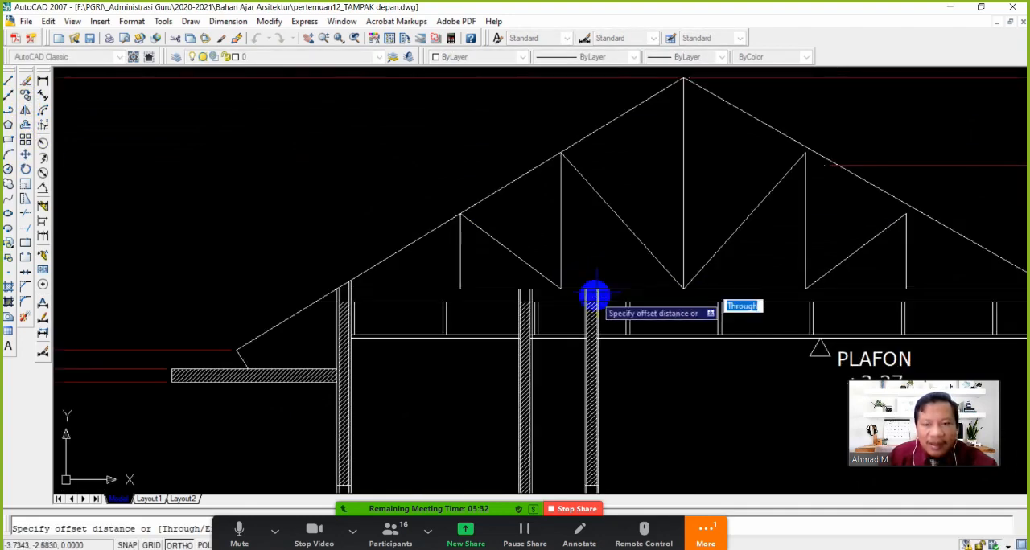
middle_click_drag(668, 276, 549, 300)
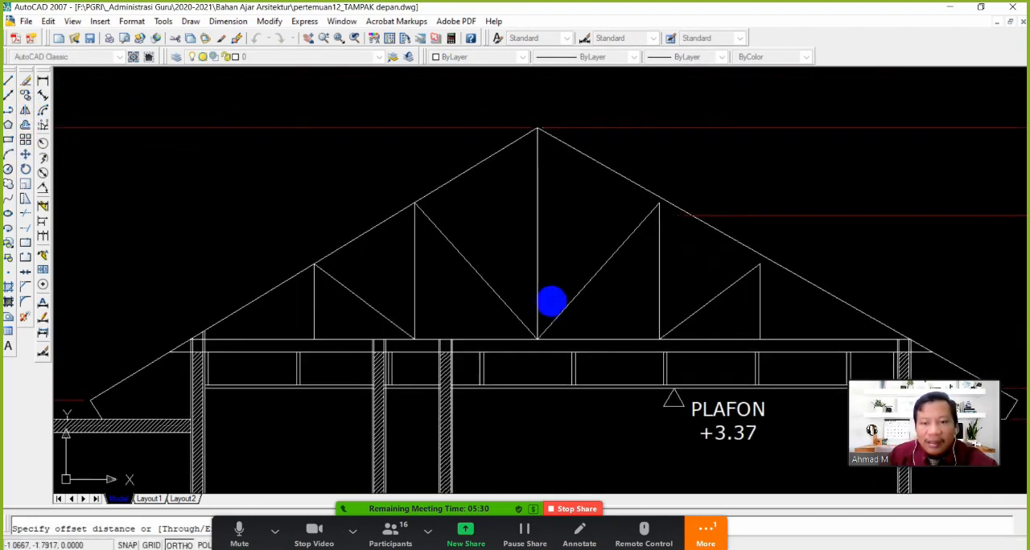
key("BackSpace")
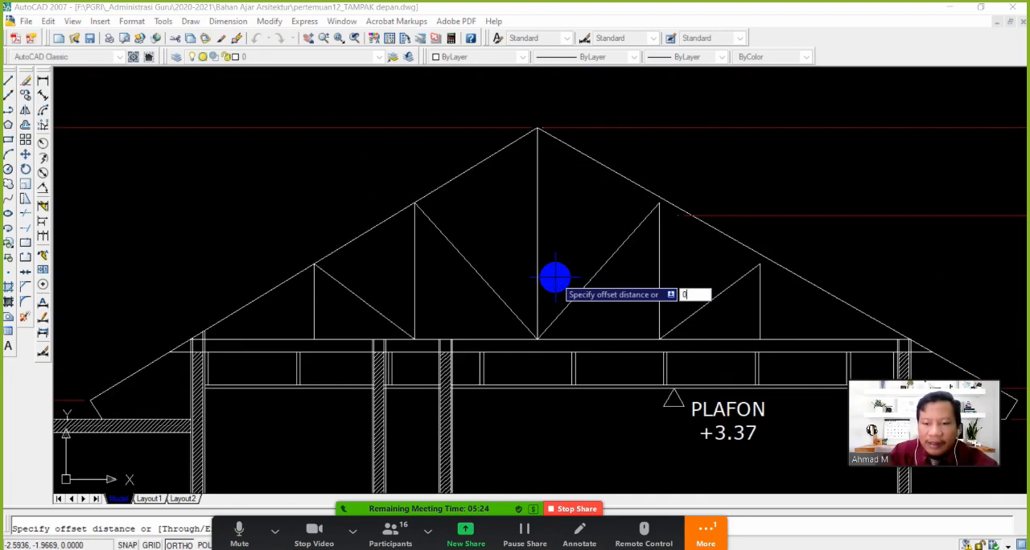
key("Return")
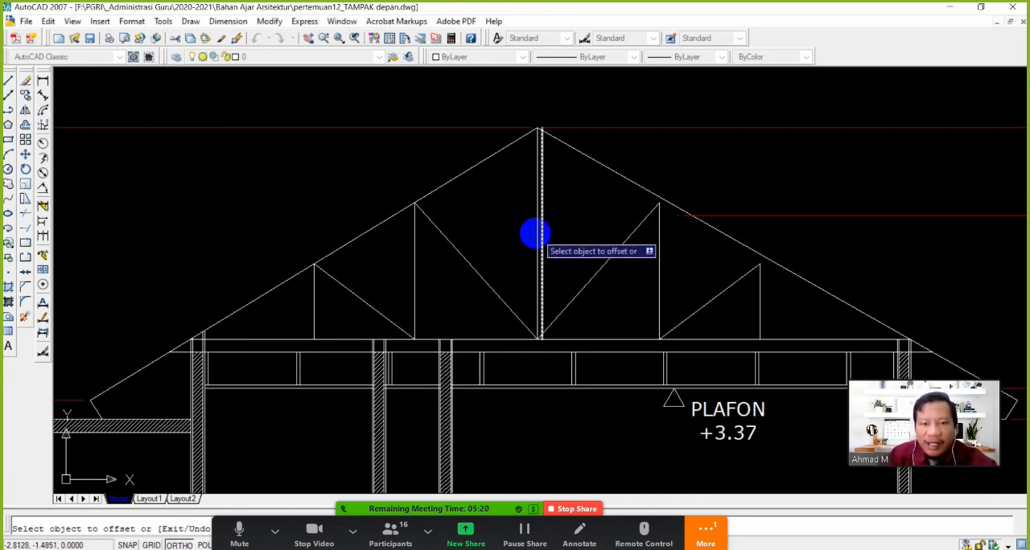
left_click(536, 219)
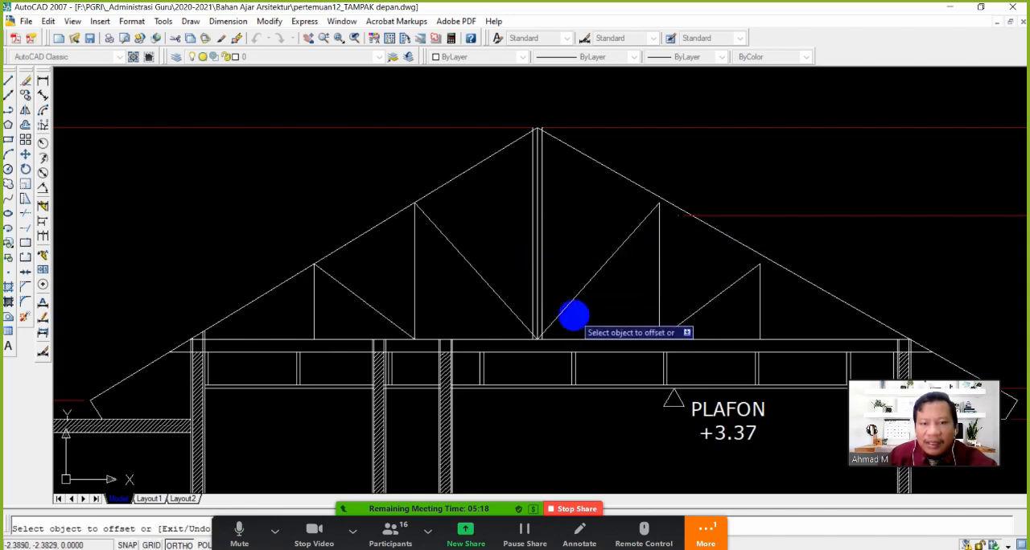
Offset the large diagonal and its adjoining vertical on the truss half away from the canopy to both sides, using the same distance
left_click(573, 305)
left_click(569, 294)
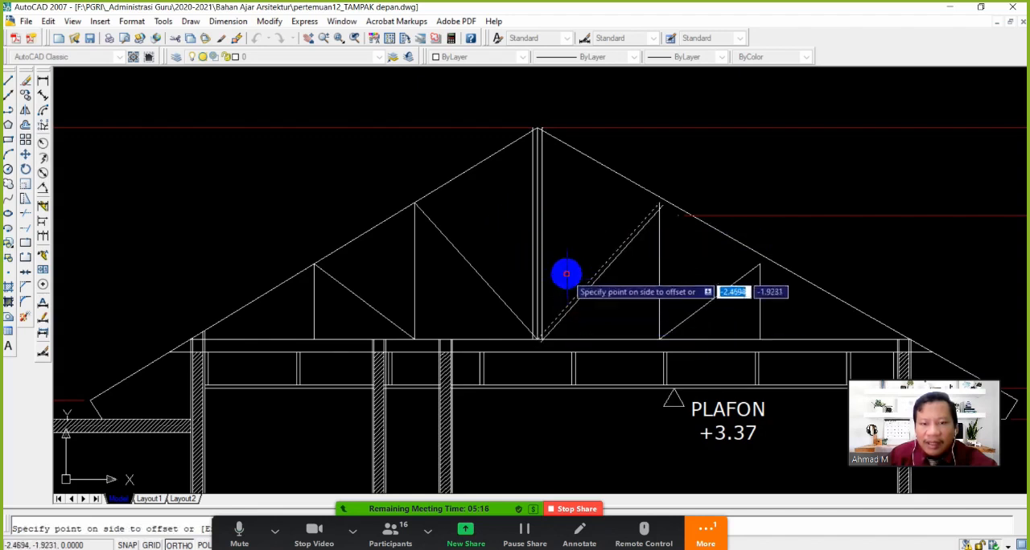
left_click(638, 300)
left_click(658, 294)
left_click(655, 294)
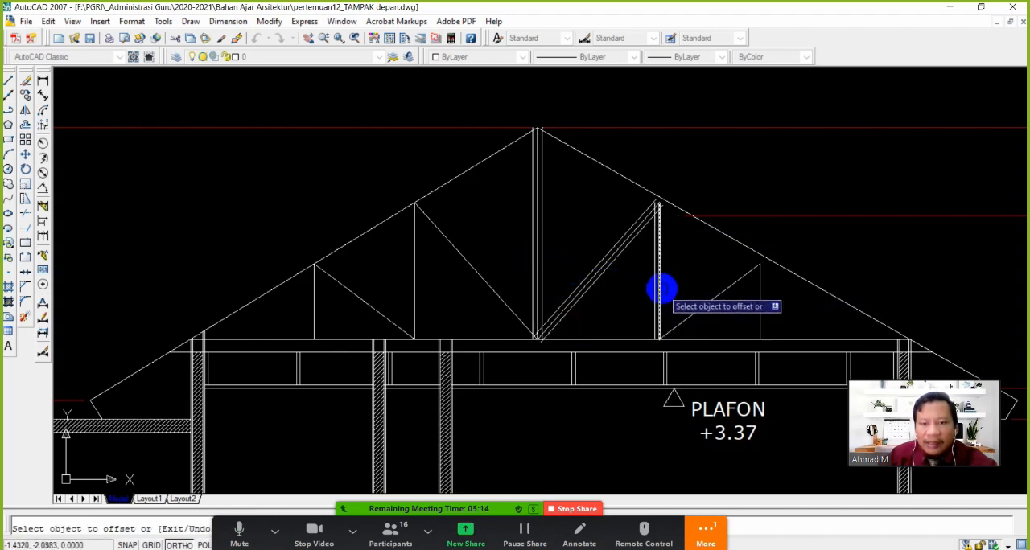
left_click(660, 289)
left_click(675, 278)
Offset the small diagonal and outermost vertical on the truss half away from the canopy to both sides
left_click(699, 306)
left_click(692, 282)
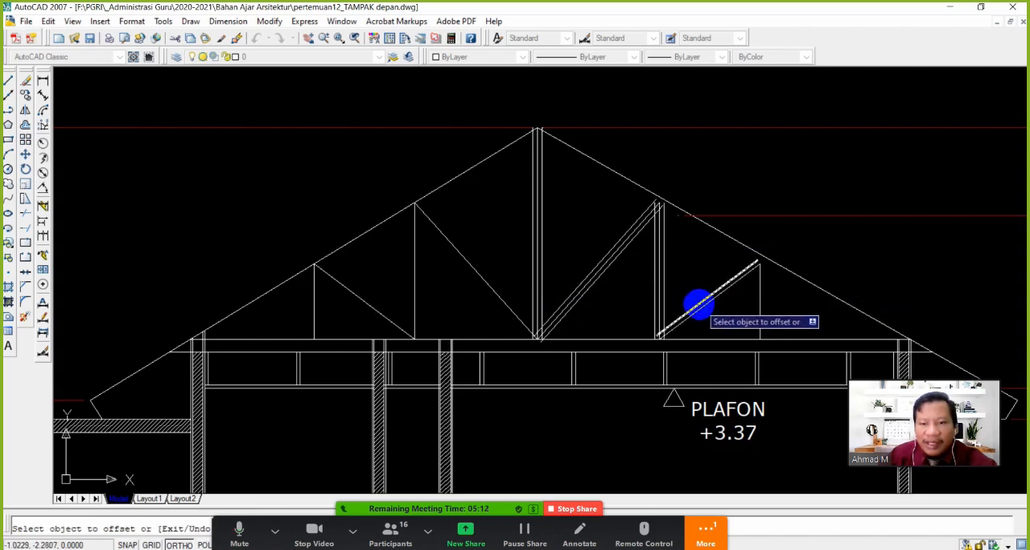
left_click(756, 309)
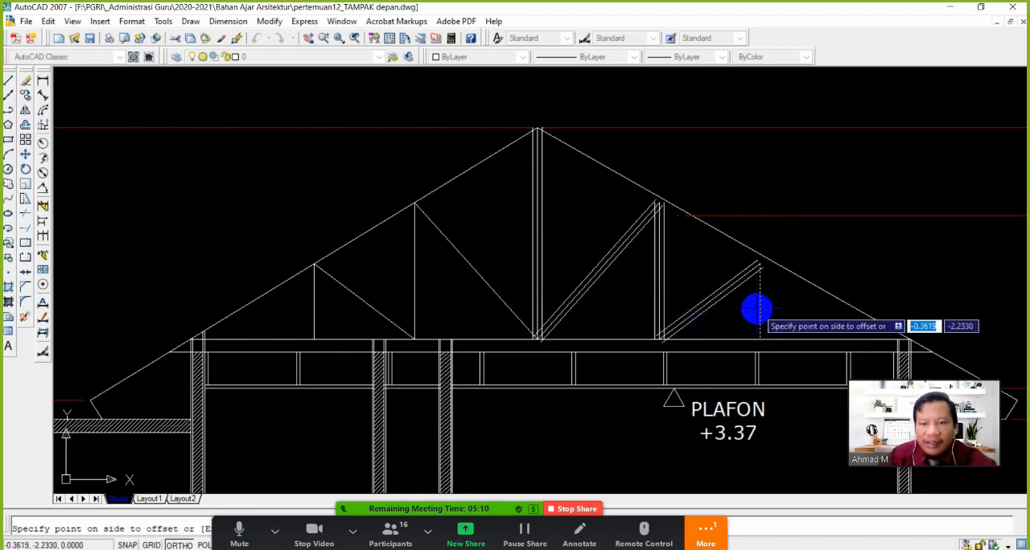
left_click(755, 317)
left_click(759, 309)
left_click(770, 307)
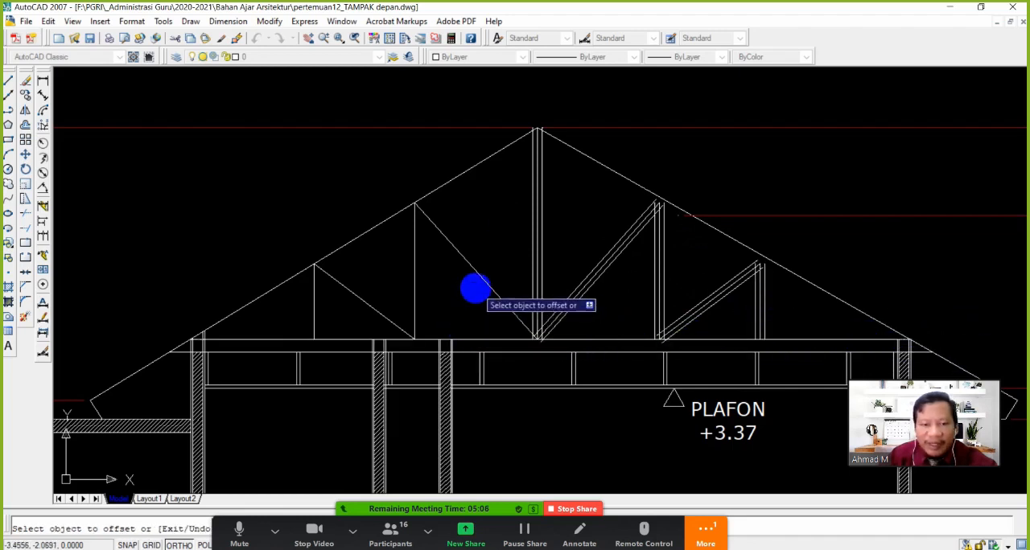
Offset the large diagonal and its adjoining vertical on the canopy-side truss half to both sides
left_click(483, 282)
left_click(502, 260)
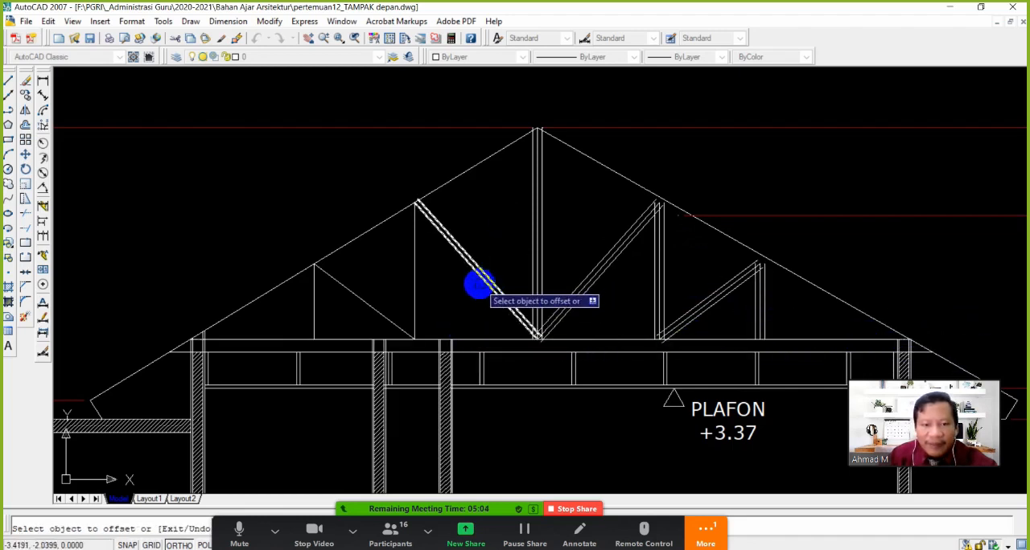
left_click(478, 284)
left_click(409, 288)
left_click(413, 281)
left_click(437, 293)
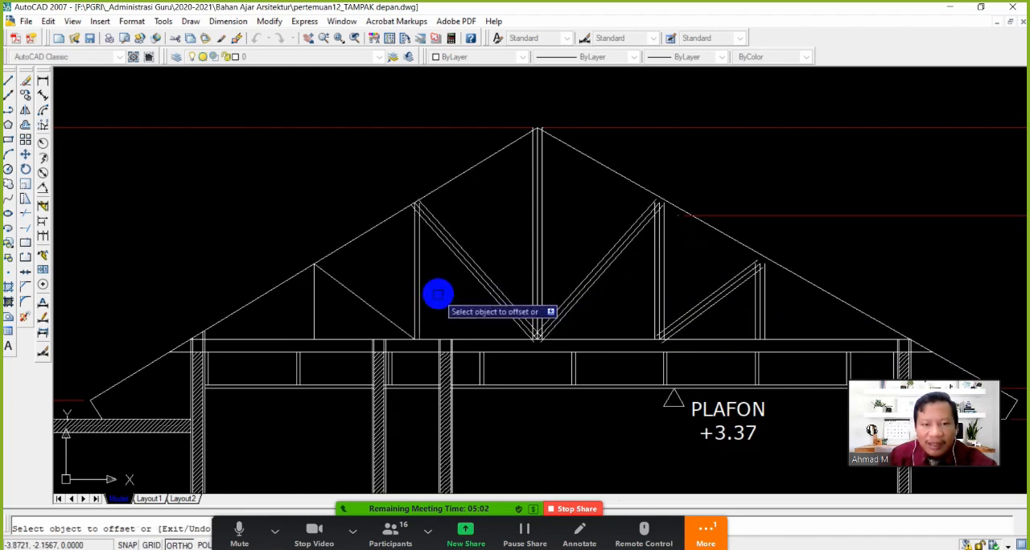
left_click(416, 281)
left_click(374, 290)
Offset the small diagonal and outermost vertical on the canopy-side truss half to both sides, and end the Offset command
left_click(372, 292)
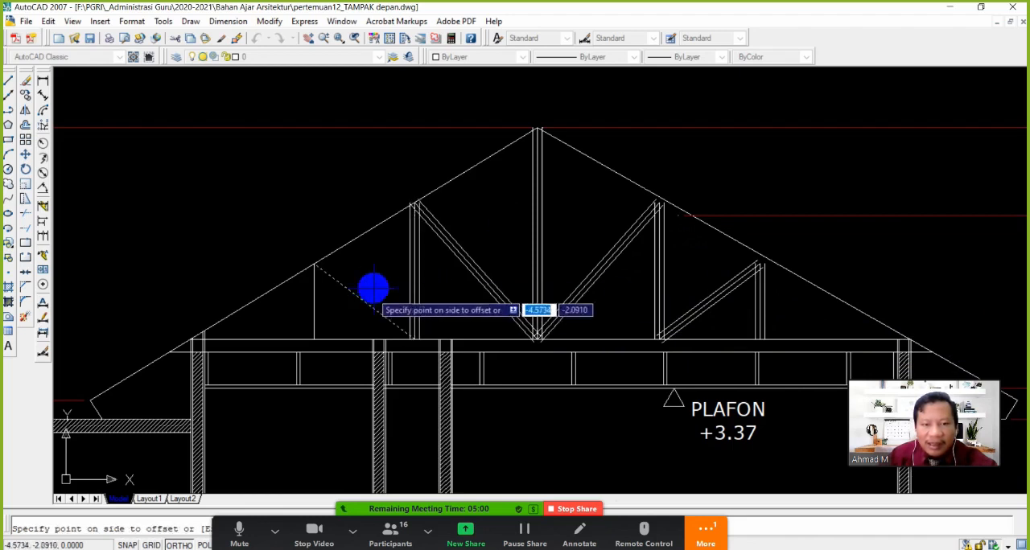
left_click(355, 305)
left_click(313, 306)
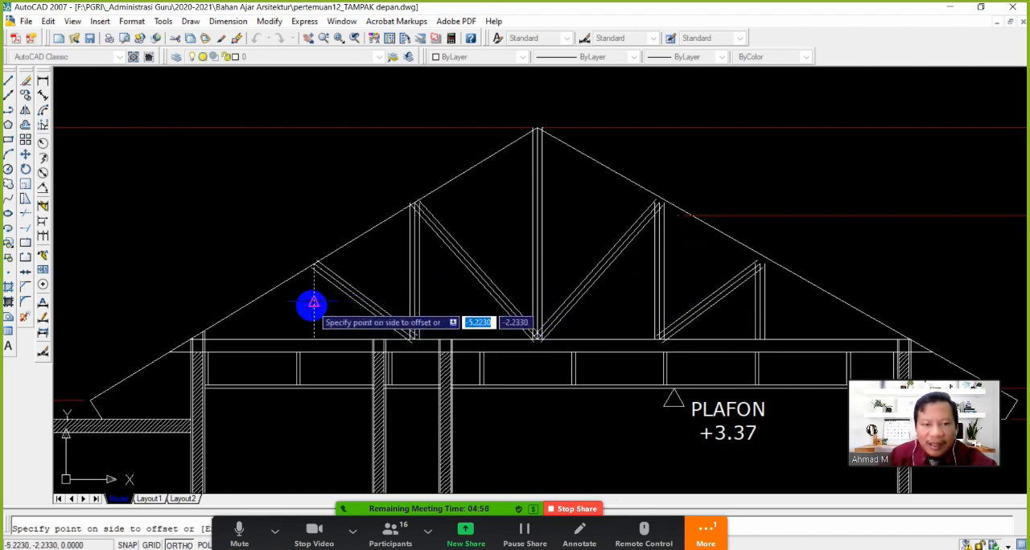
left_click(318, 316)
left_click(309, 302)
left_click(292, 303)
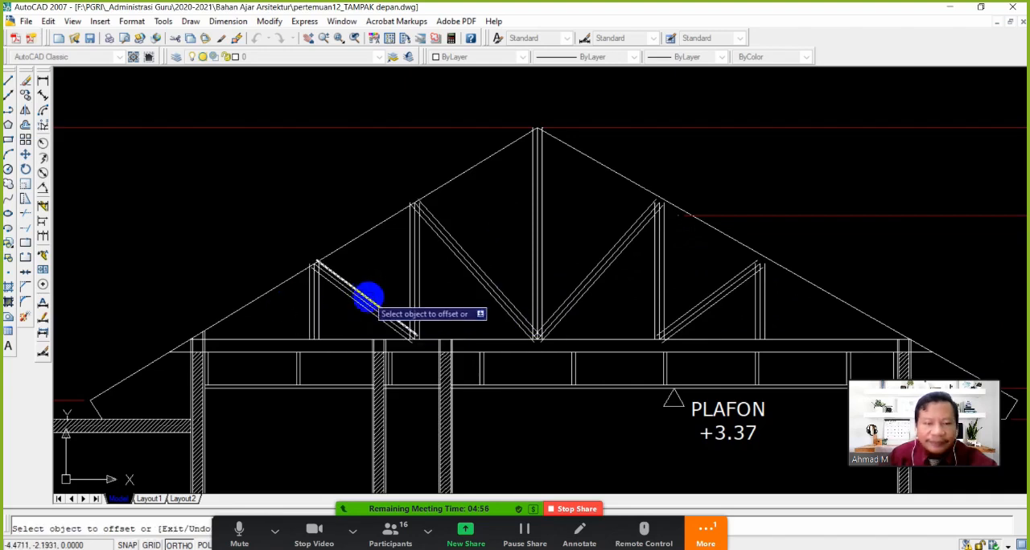
key("Escape")
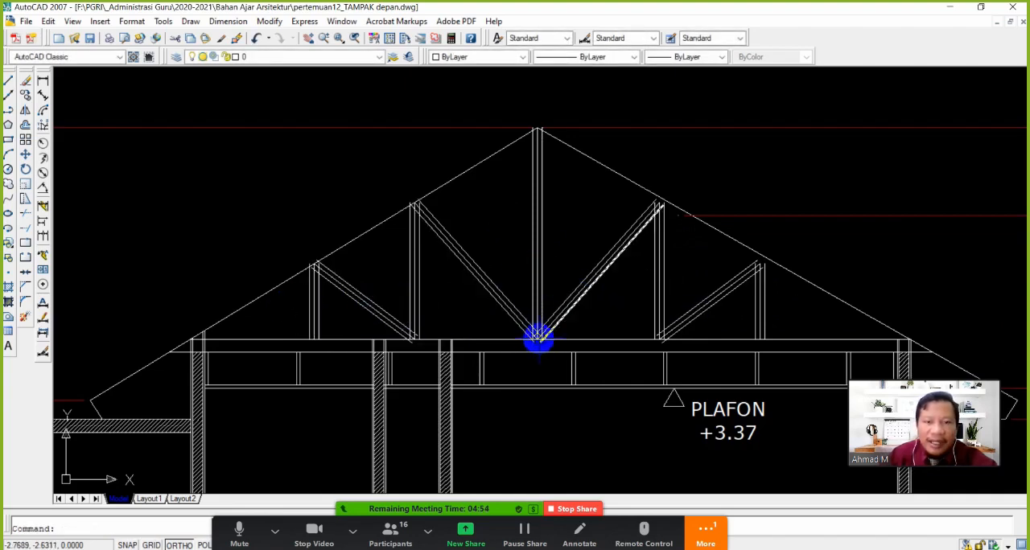
Erase the original centre lines of the central post and the two large diagonals meeting at its foot
scroll(538, 338, "up", 5)
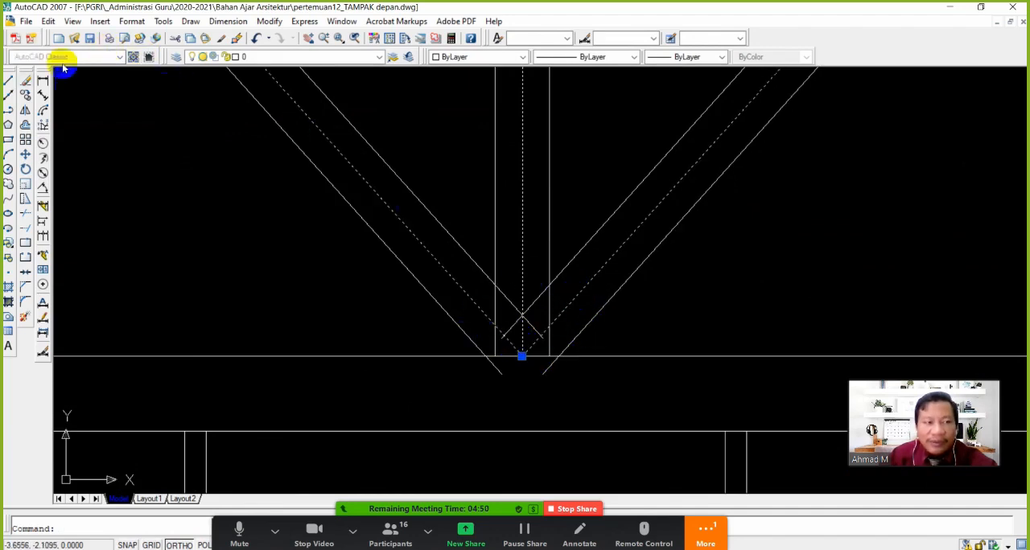
scroll(521, 356, "down", 5)
scroll(614, 315, "up", 4)
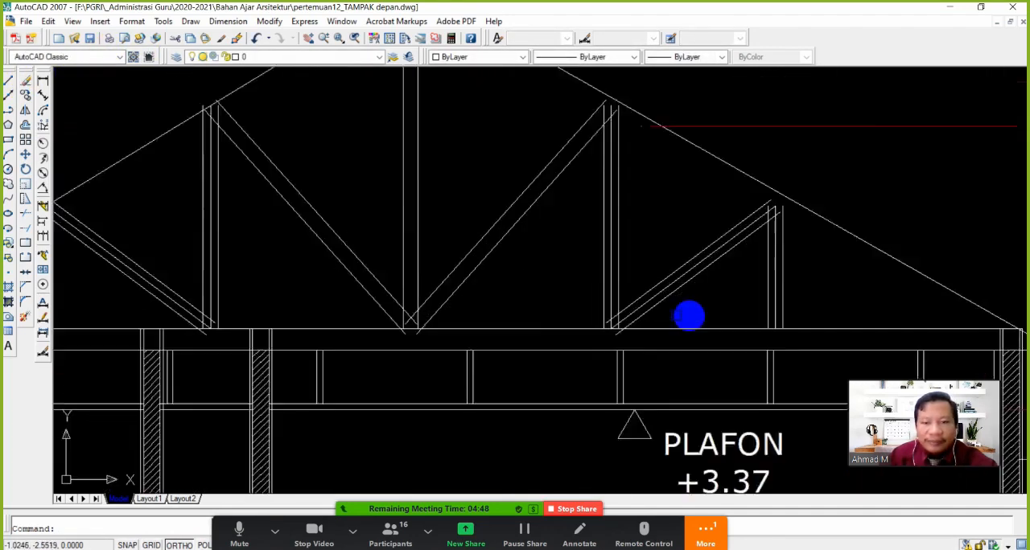
Erase the centre lines of both short verticals and the small diagonal on the truss half away from the canopy
scroll(574, 331, "up", 4)
type("e")
key("Return")
left_click(538, 300)
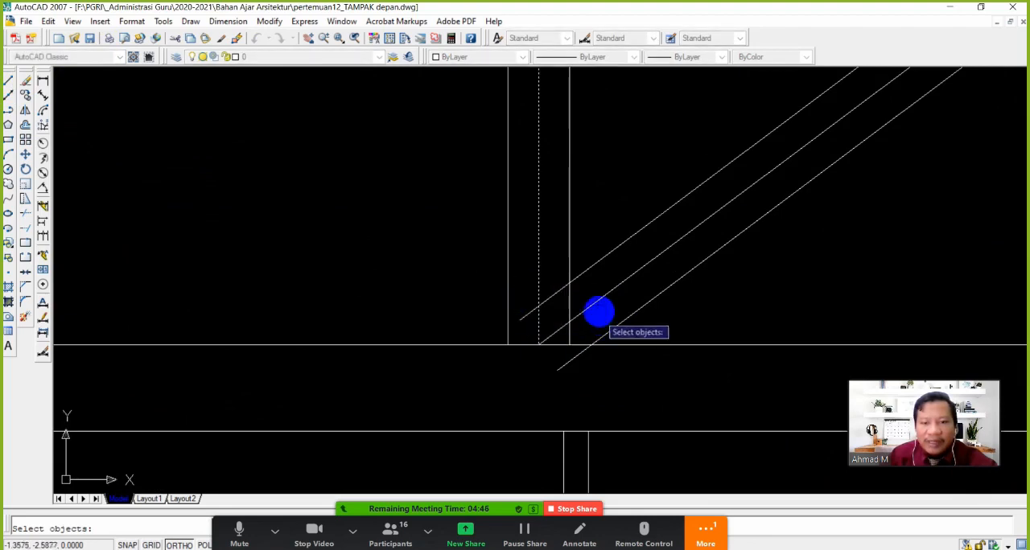
key("Return")
scroll(684, 306, "down", 5)
scroll(807, 299, "up", 5)
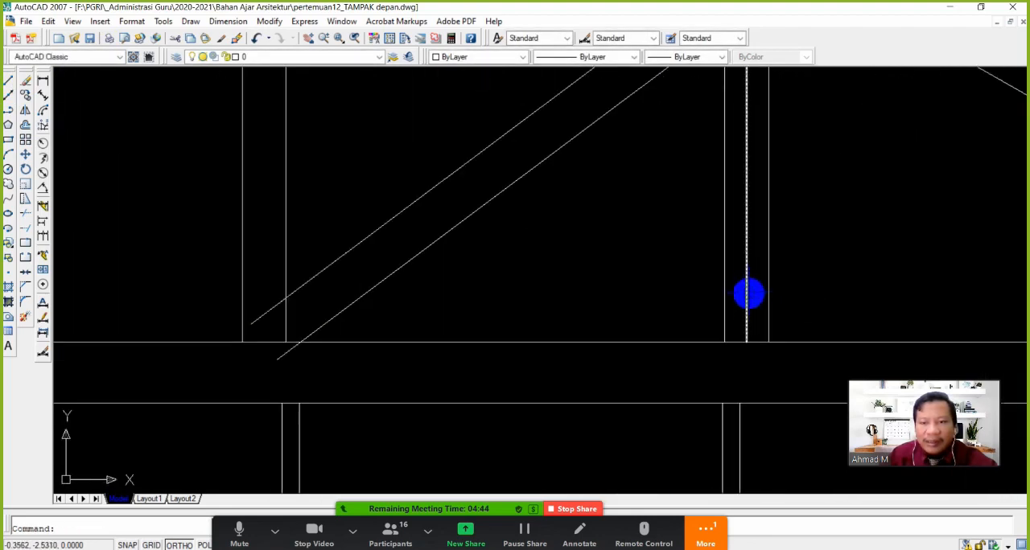
left_click(740, 298)
key("Delete")
Erase the centre lines of the small diagonal and both short verticals on the canopy-side truss half
scroll(738, 299, "down", 6)
scroll(400, 309, "up", 9)
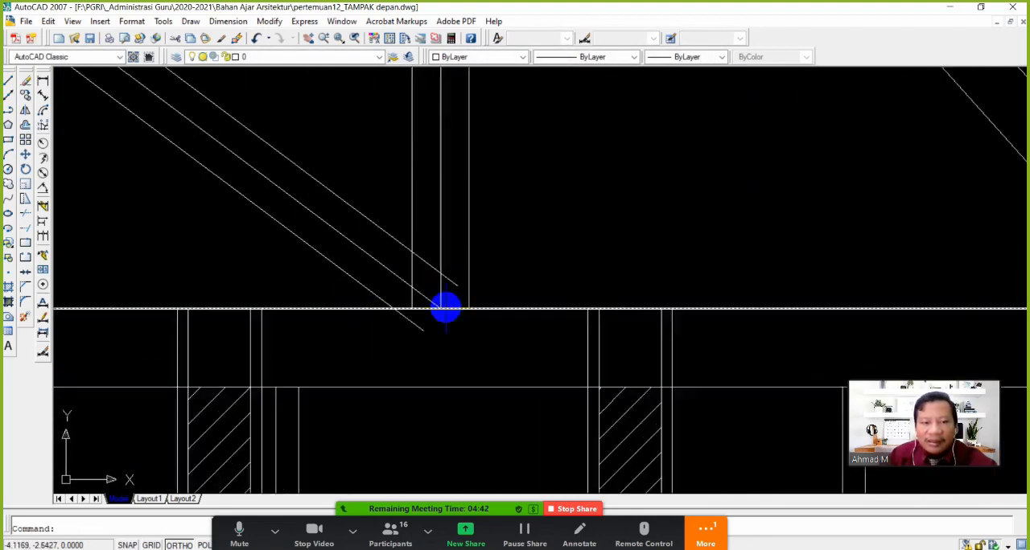
type("e")
key("Return")
left_click(416, 298)
key("Return")
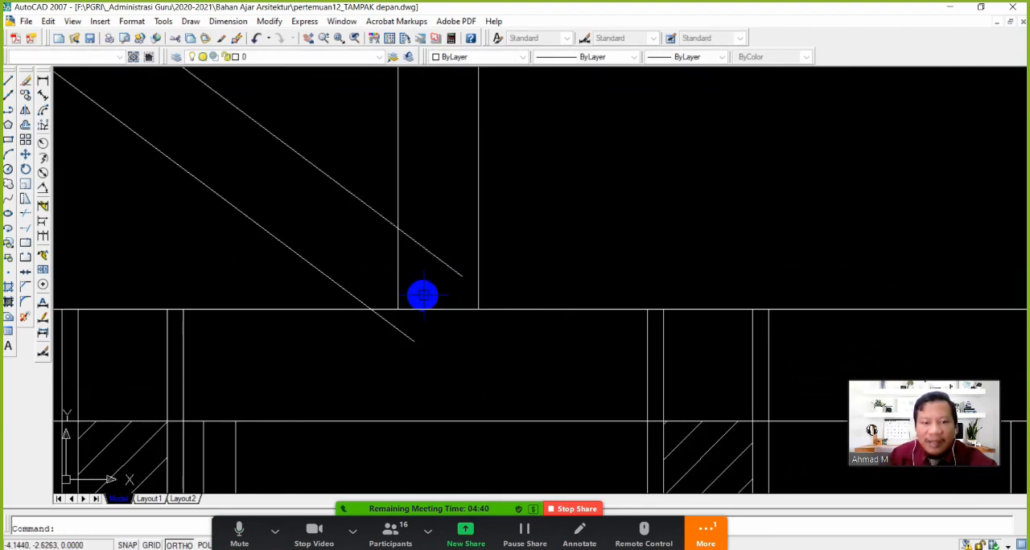
scroll(424, 282, "down", 6)
scroll(306, 250, "up", 4)
scroll(331, 249, "up", 3)
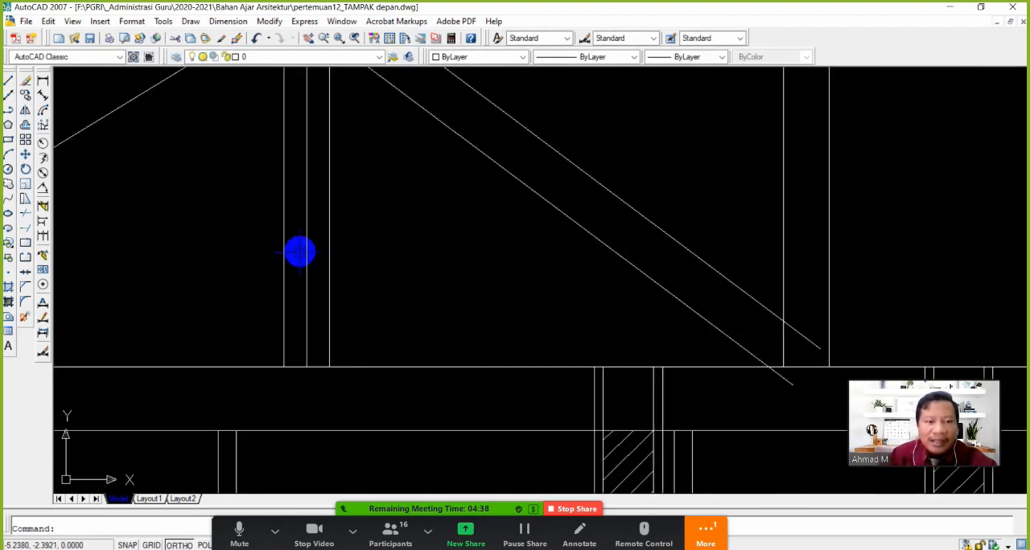
key("Return")
left_click(307, 254)
key("Return")
Trim the overlapping line ends where the canopy-side small diagonal meets the foot of the inner vertical and the bottom chord
scroll(327, 268, "down", 6)
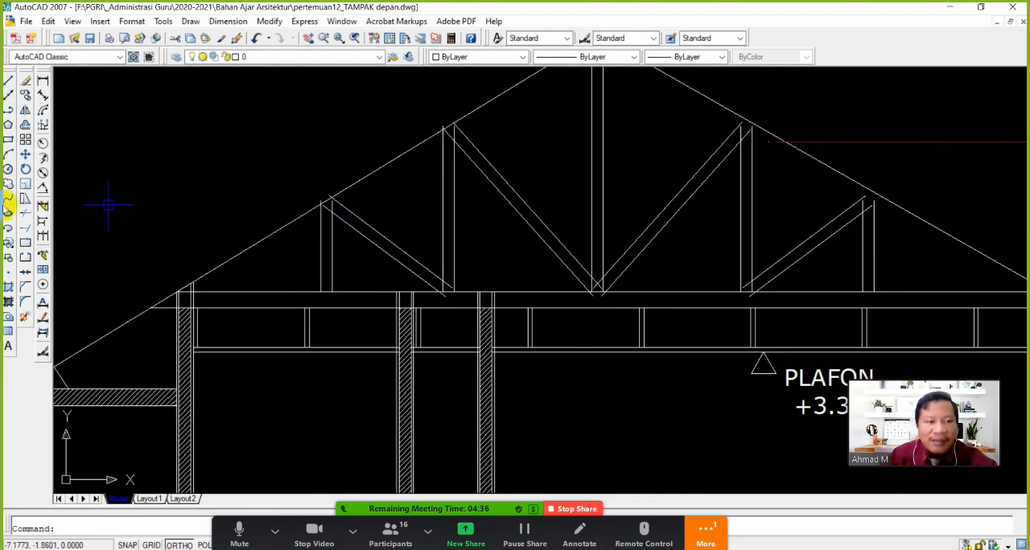
left_click(25, 243)
scroll(447, 293, "up", 4)
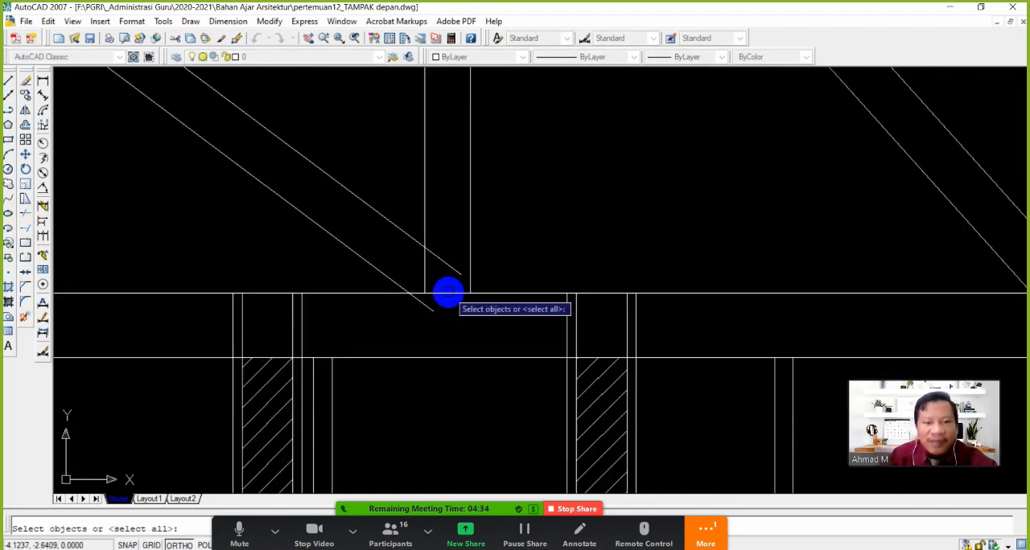
key("Return")
scroll(420, 306, "down", 3)
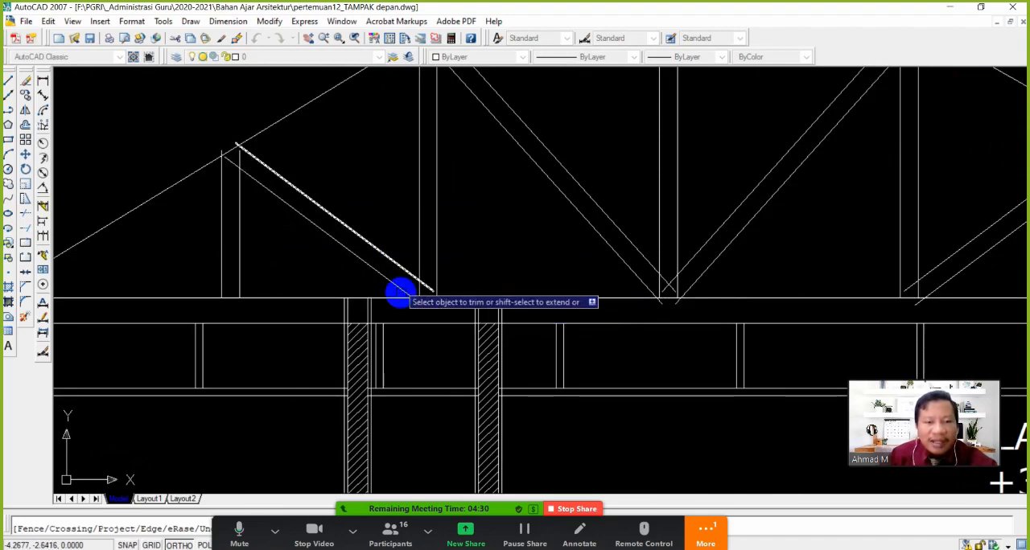
scroll(419, 302, "up", 3)
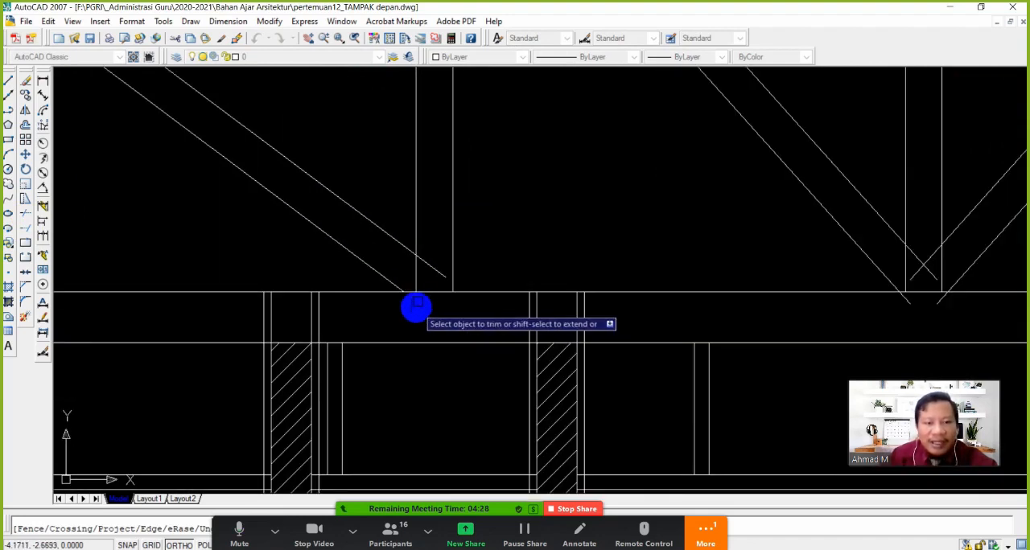
scroll(413, 274, "down", 3)
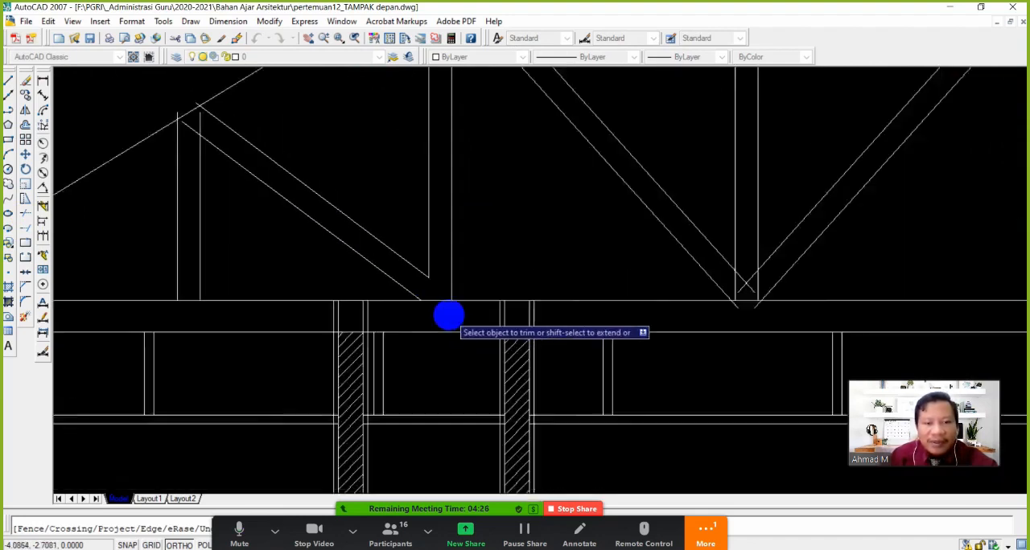
Trim the overlapping upper ends of the verticals and diagonals at both roof-line joints on the canopy-side truss half
scroll(290, 190, "up", 5)
scroll(293, 191, "up", 3)
left_click(296, 195)
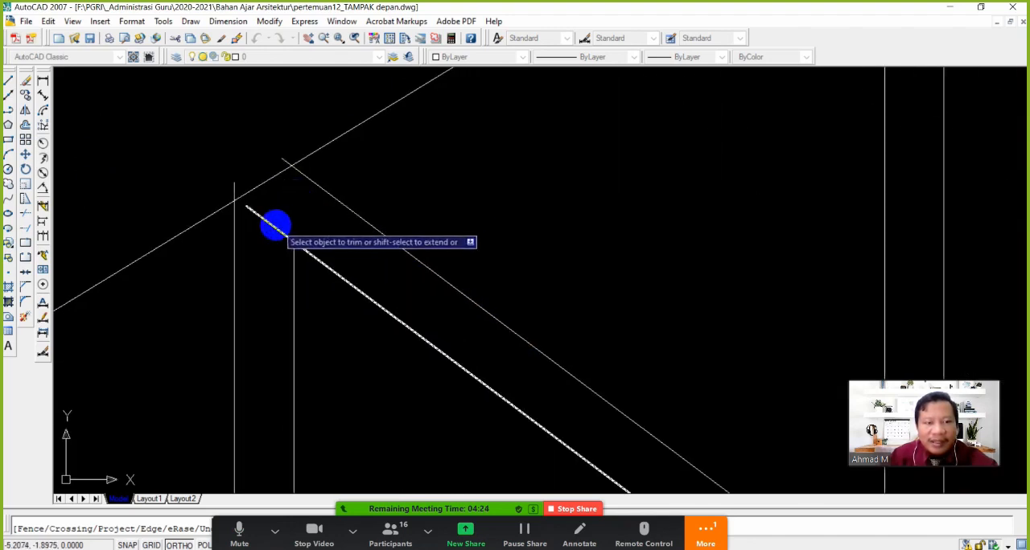
left_click(276, 225)
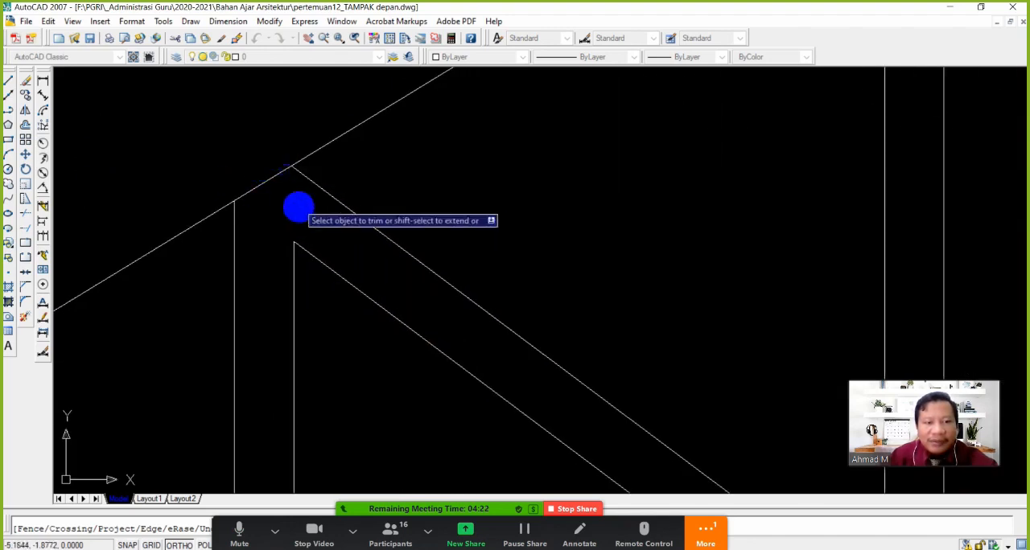
scroll(298, 241, "down", 6)
scroll(434, 132, "up", 5)
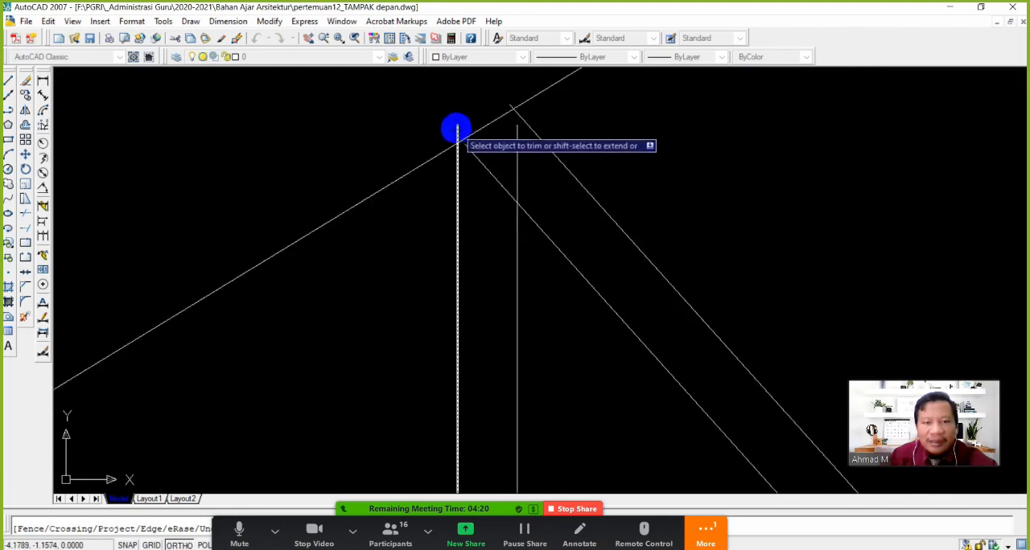
left_click(516, 161)
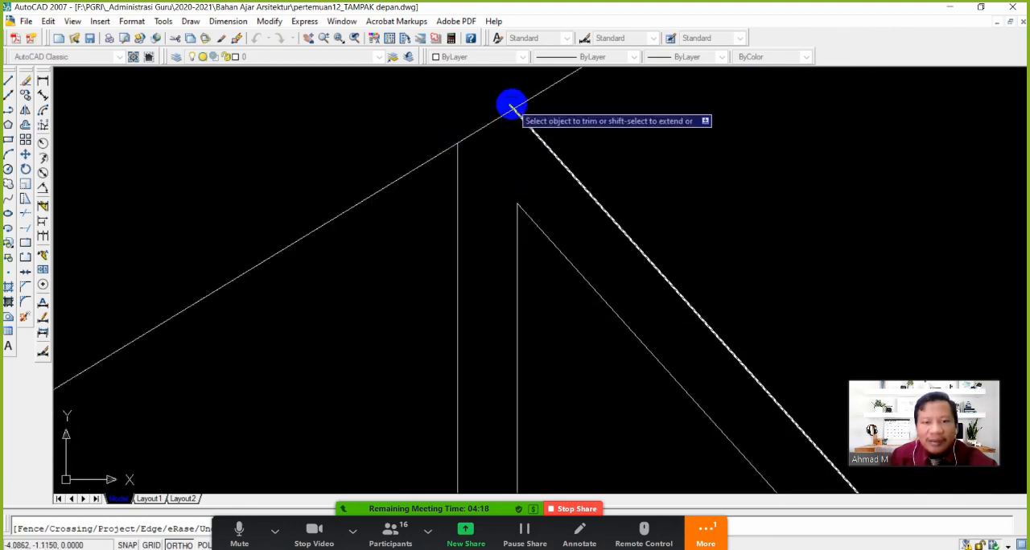
Trim the overlapping ends of the two large diagonals and the central post where they meet at the bottom chord
scroll(706, 331, "down", 5)
scroll(402, 294, "up", 6)
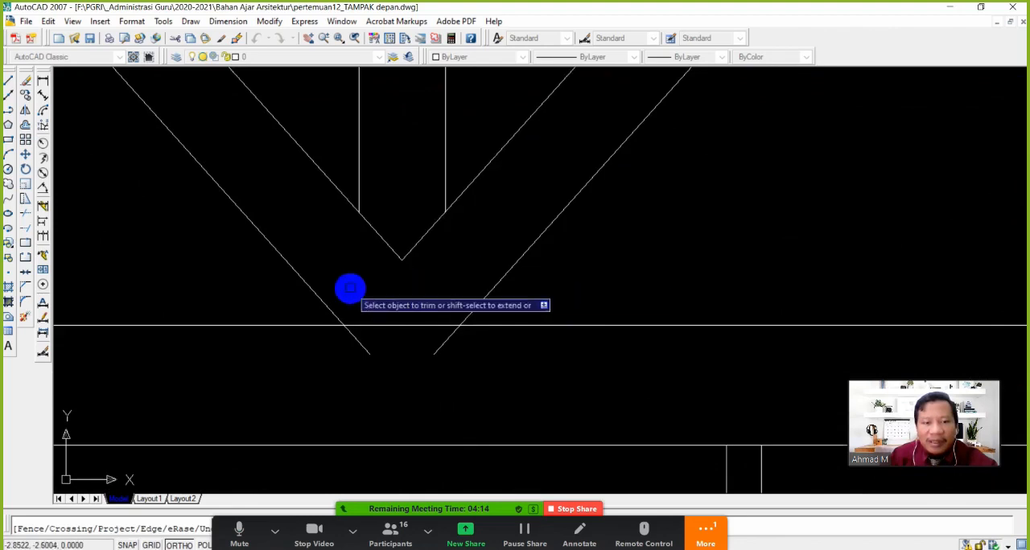
left_click(444, 344)
left_click(362, 347)
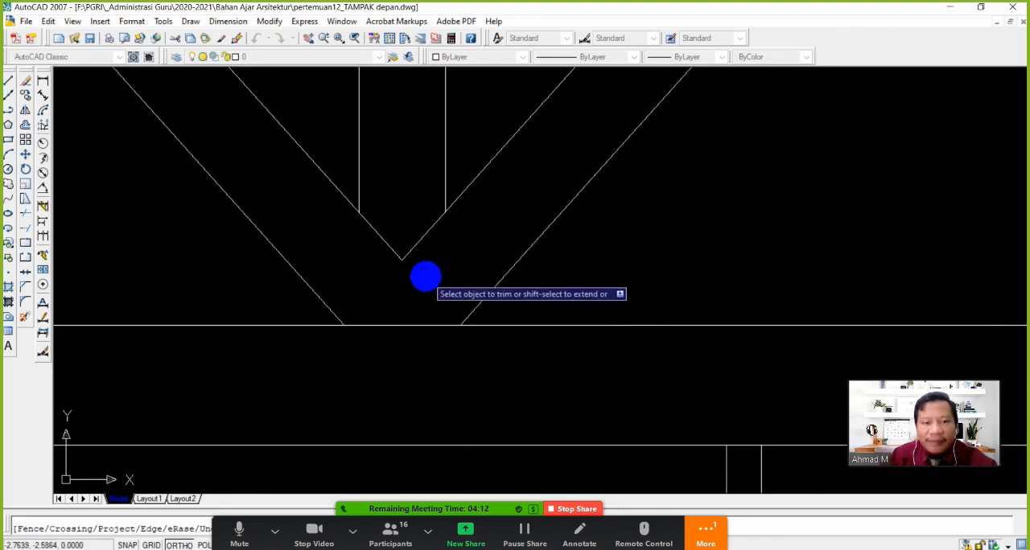
Trim the crossing lines at the head of the large diagonal away from the canopy, and the central post's ends above the ridge
scroll(391, 286, "down", 6)
middle_click_drag(445, 255, 430, 365)
scroll(426, 336, "down", 2)
middle_click_drag(409, 240, 405, 333)
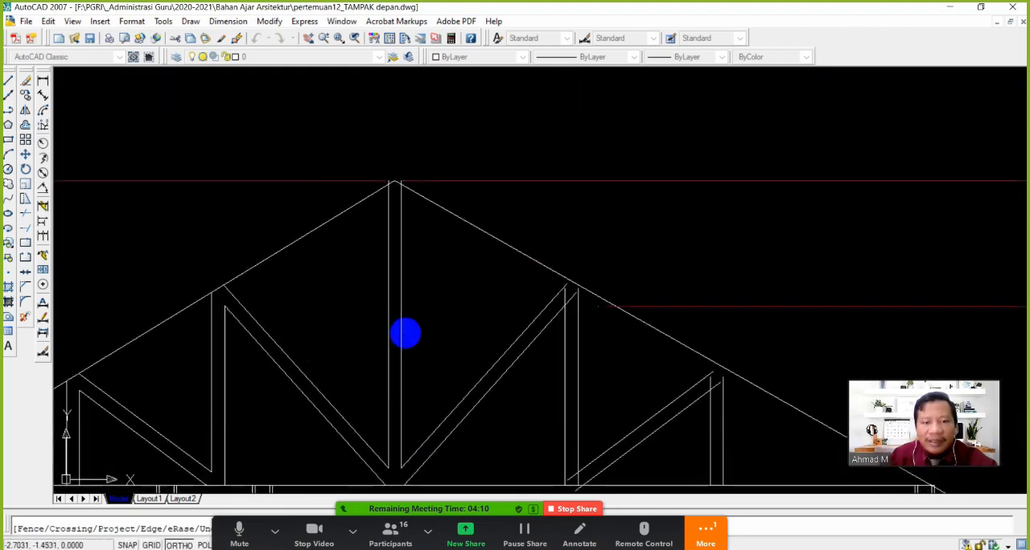
middle_click_drag(566, 347, 462, 312)
scroll(462, 312, "up", 5)
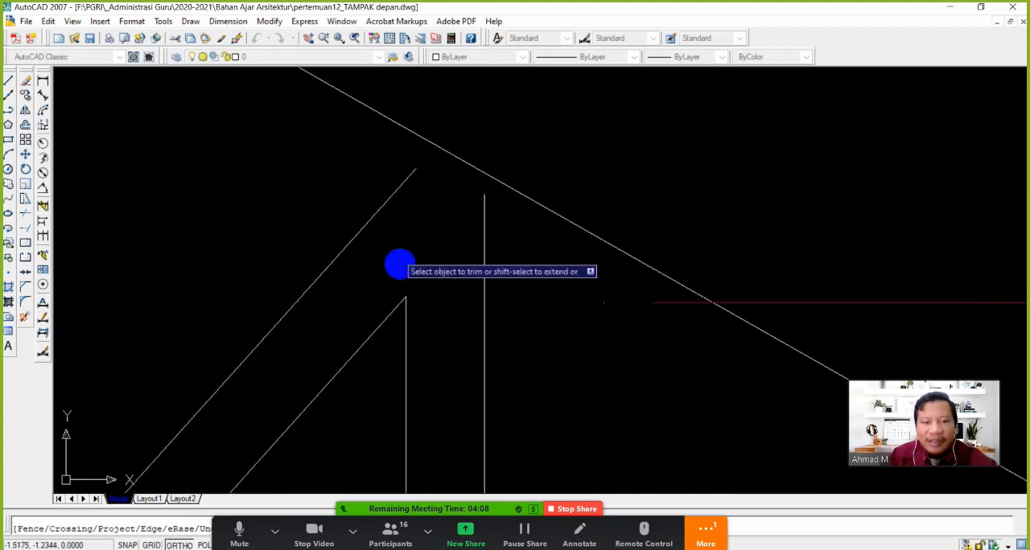
scroll(439, 287, "down", 6)
mouse_move(156, 160)
middle_mouse_down()
mouse_move(268, 296)
mouse_move(285, 253)
middle_mouse_up()
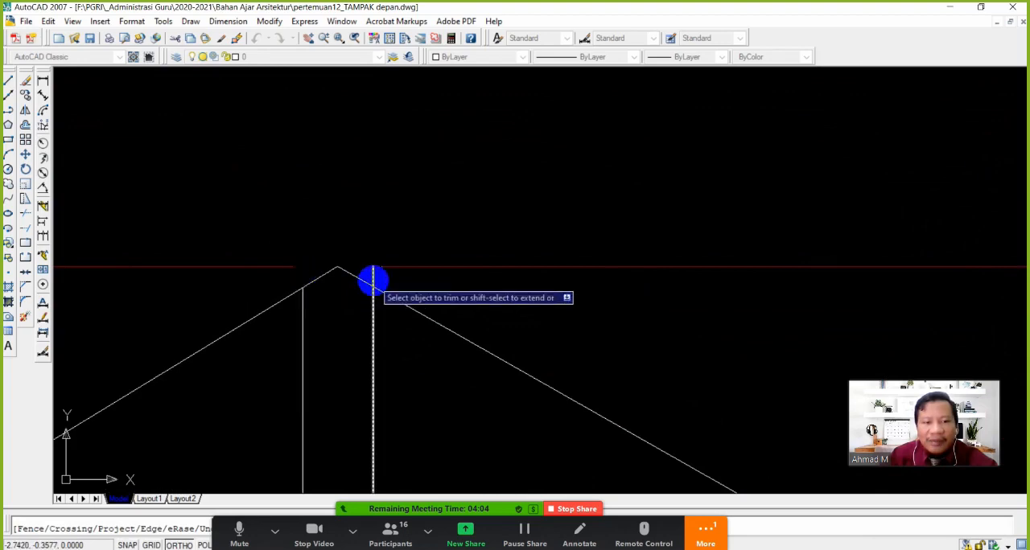
Trim the overlapping ends at the foot of the small diagonal and inner vertical on the truss half away from the canopy
scroll(460, 407, "down", 3)
scroll(349, 234, "up", 8)
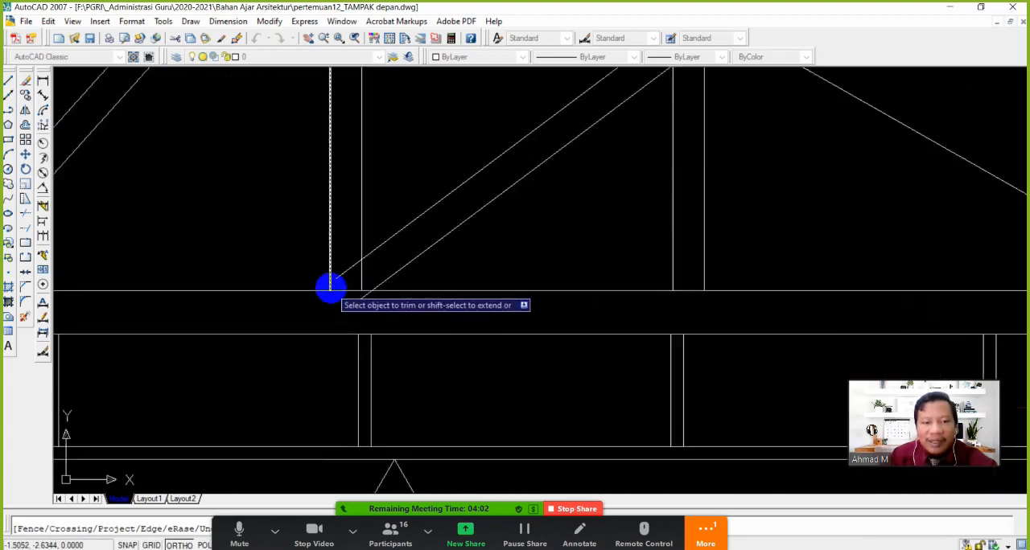
left_click(393, 327)
left_click(350, 309)
left_click(388, 258)
left_click(354, 246)
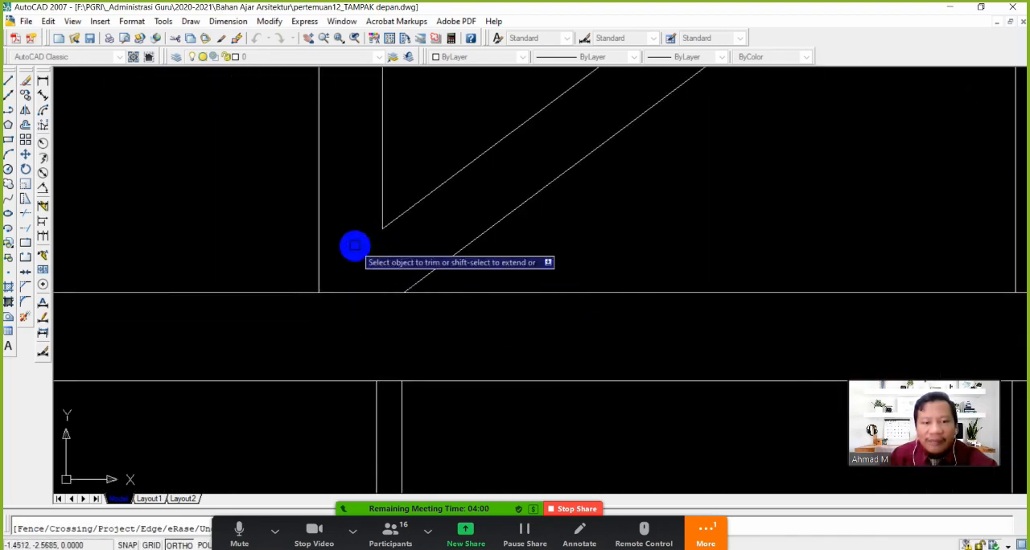
Trim the crossing lines at the head of the outermost vertical away from the canopy, and end the Trim command
scroll(374, 248, "down", 6)
scroll(429, 202, "up", 6)
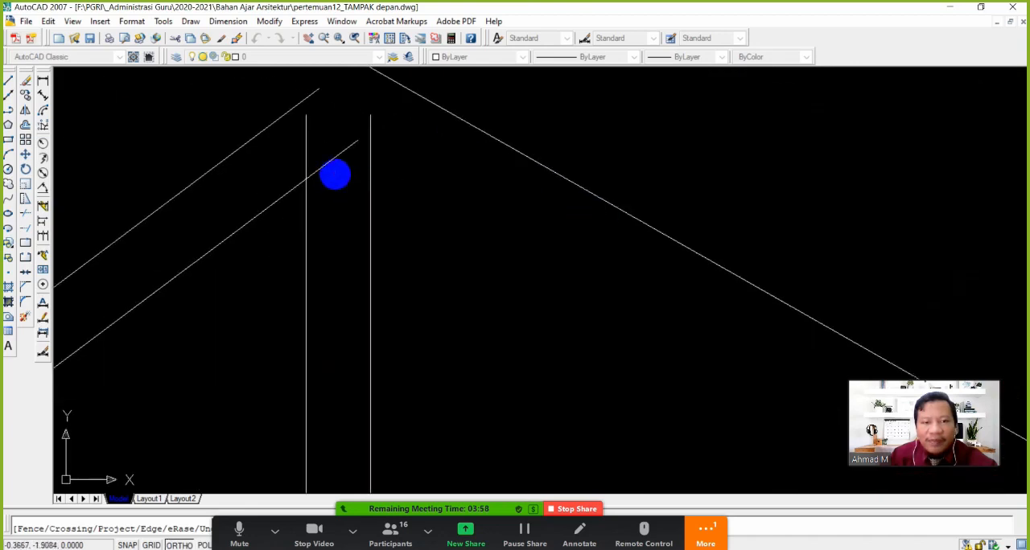
scroll(346, 241, "down", 6)
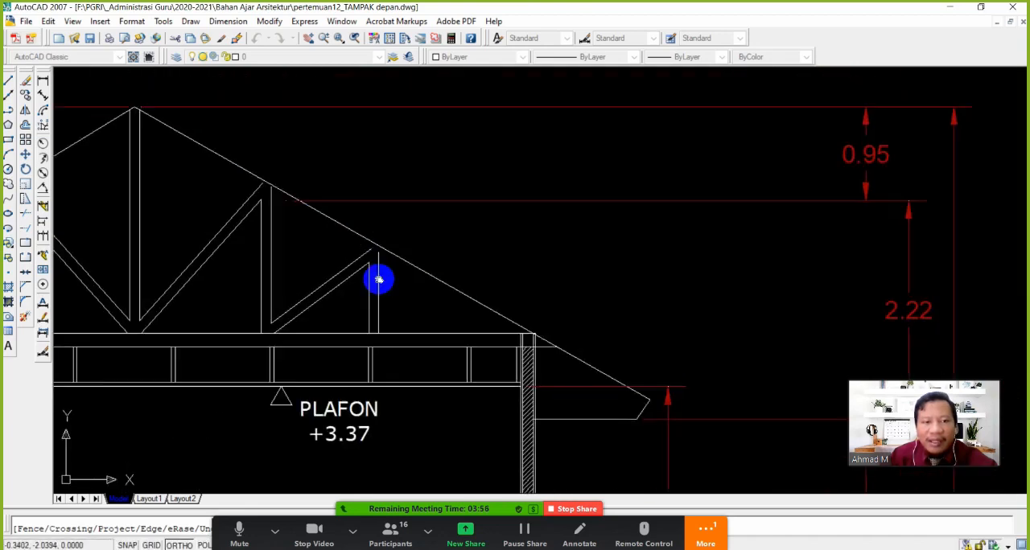
scroll(378, 281, "up", 5)
middle_click_drag(378, 271, 434, 324)
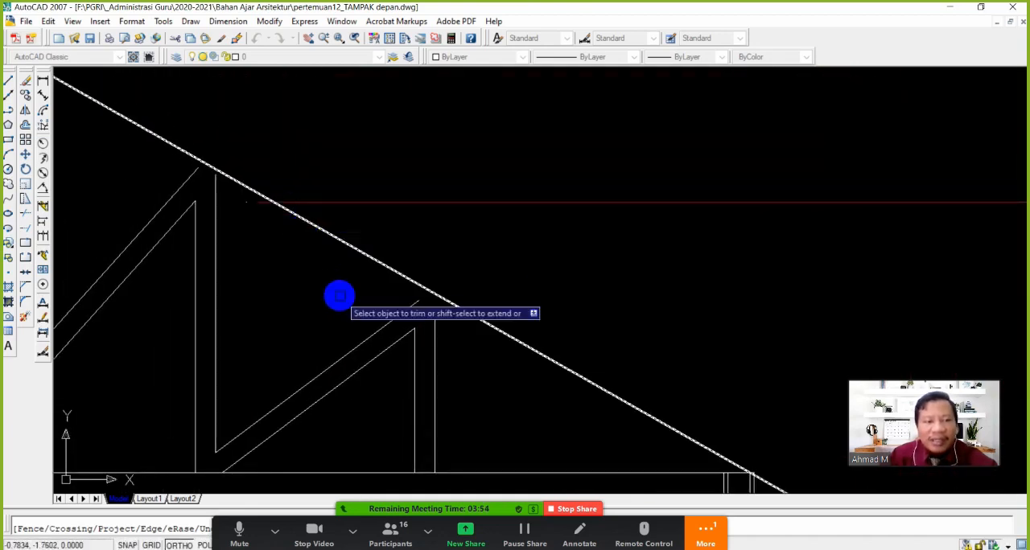
key("Escape")
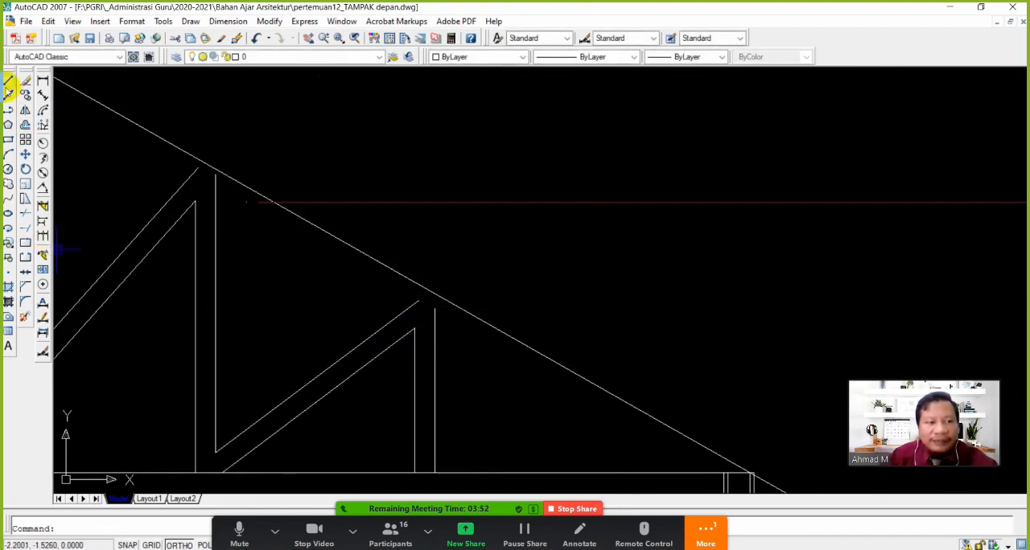
Extend the short upper ends of the diagonals and verticals to the roof line on the truss half away from the canopy
left_click(8, 86)
left_click(208, 183)
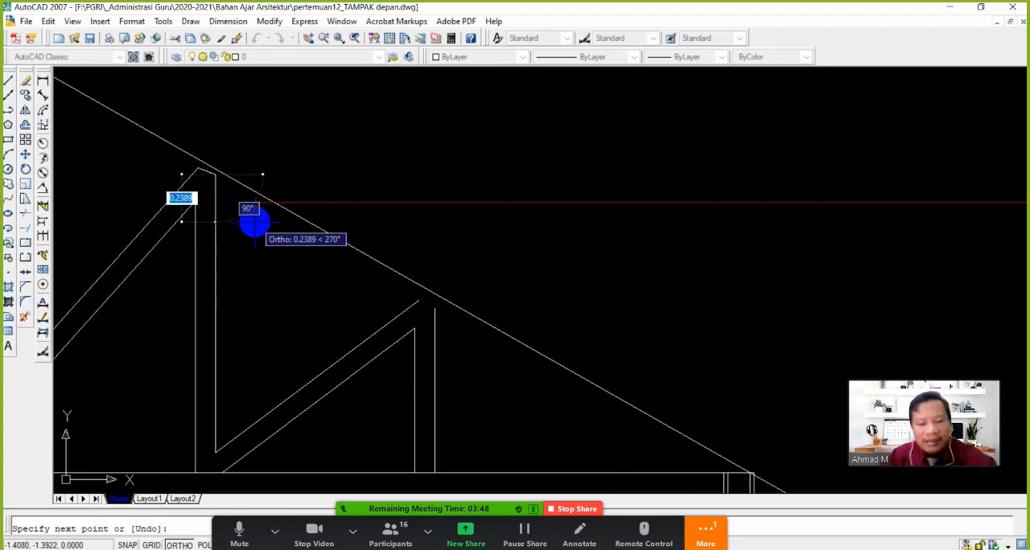
left_click(25, 229)
key("Return")
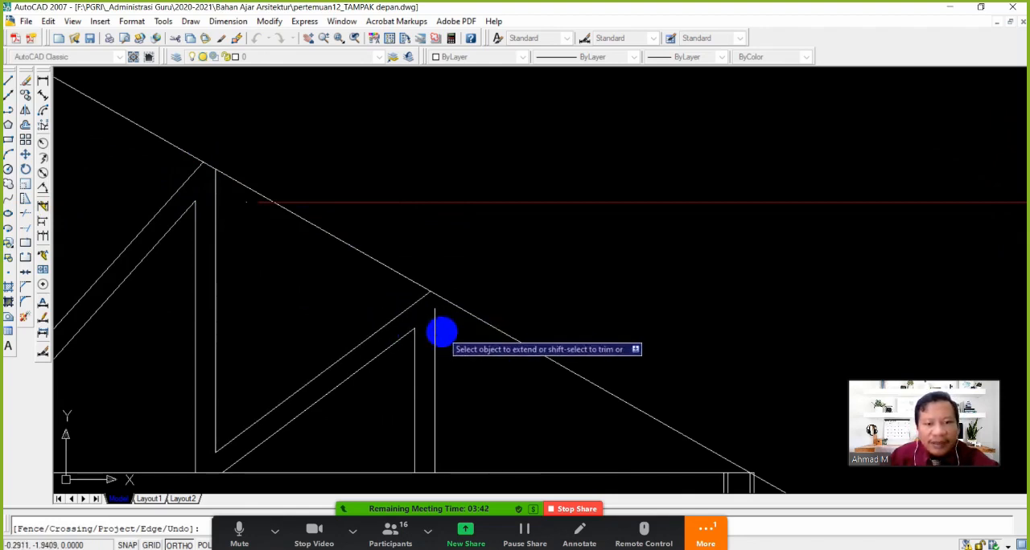
left_click(433, 340)
scroll(433, 340, "down", 5)
key("Return")
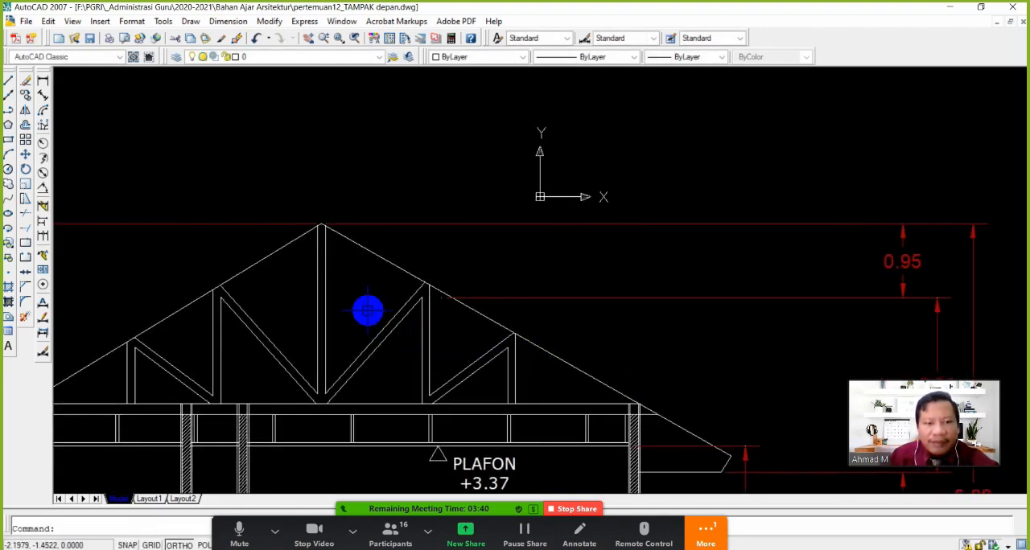
Offset both sloping roof lines outward to give the top chords a double line
scroll(395, 325, "up", 2)
mouse_move(393, 324)
middle_mouse_down()
mouse_move(504, 346)
mouse_move(489, 330)
middle_mouse_up()
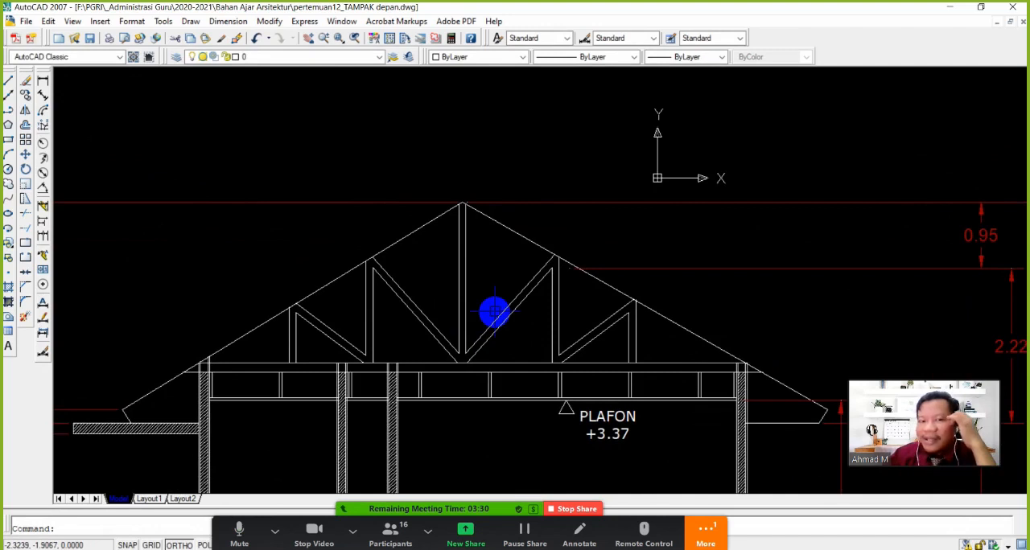
mouse_move(482, 346)
middle_mouse_down()
mouse_move(538, 350)
mouse_move(485, 322)
middle_mouse_up()
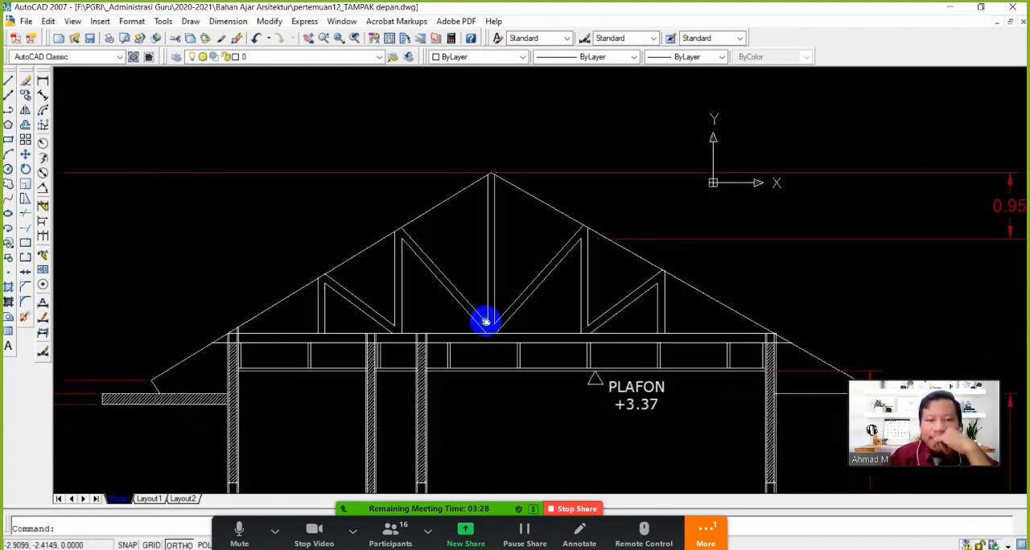
left_click(25, 94)
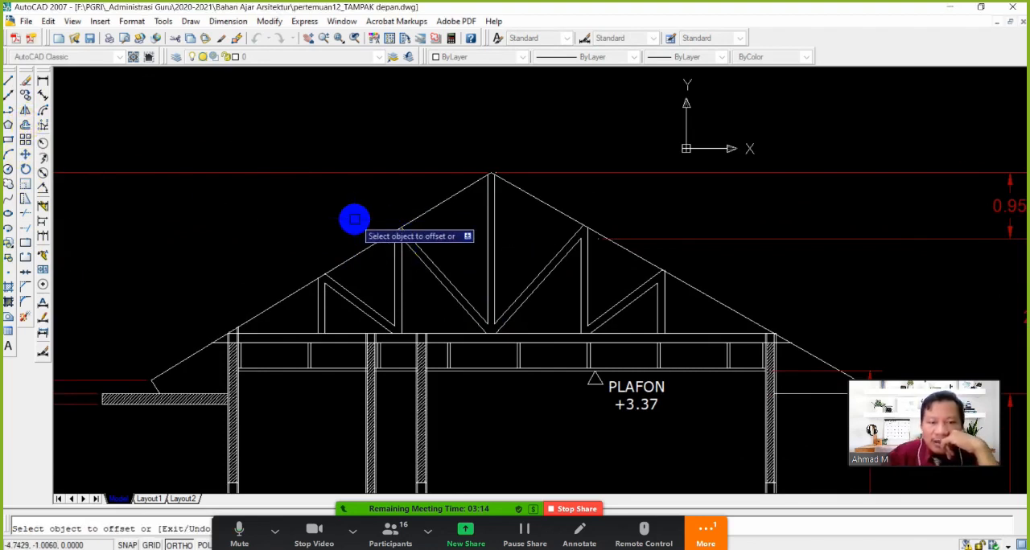
left_click(427, 211)
left_click(352, 208)
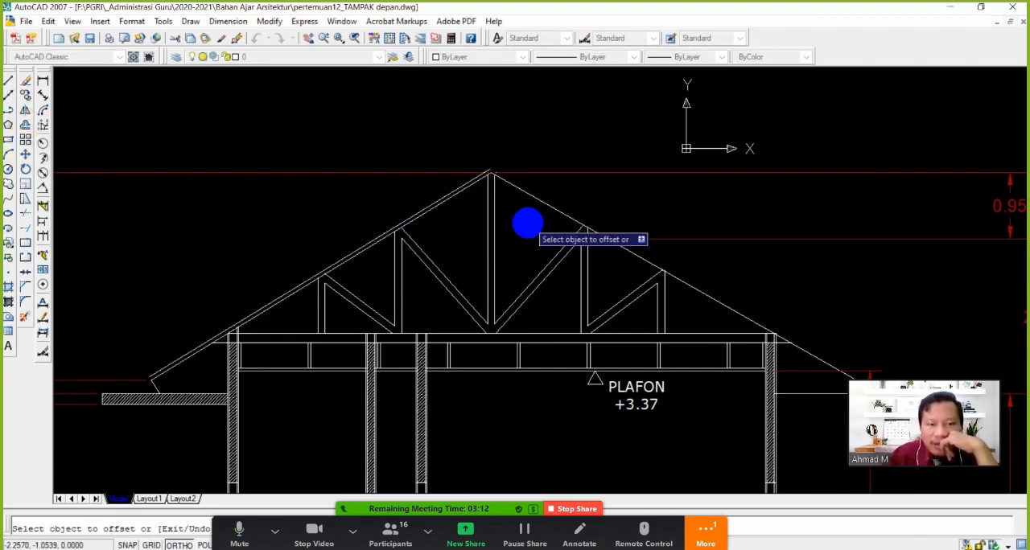
left_click(544, 202)
left_click(568, 147)
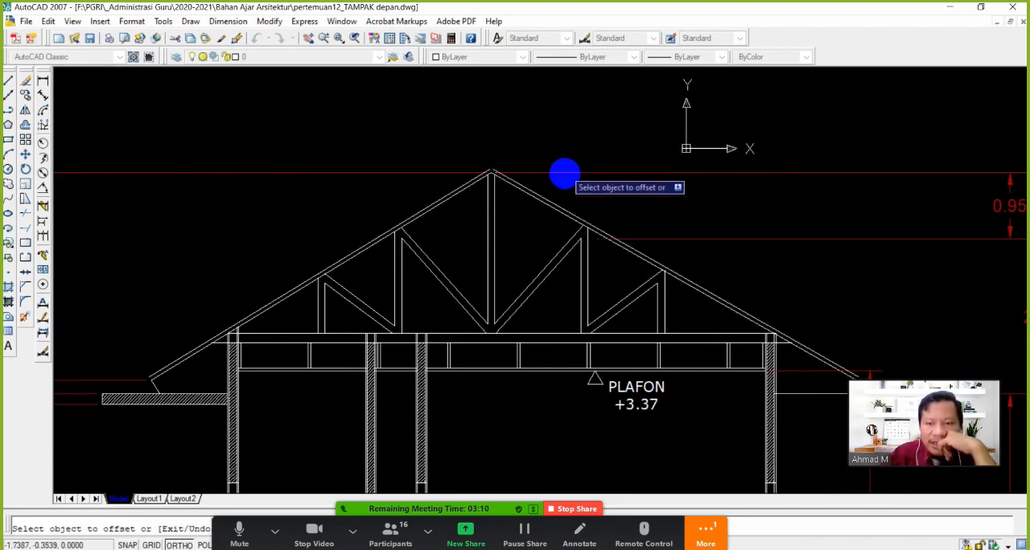
scroll(156, 391, "up", 3)
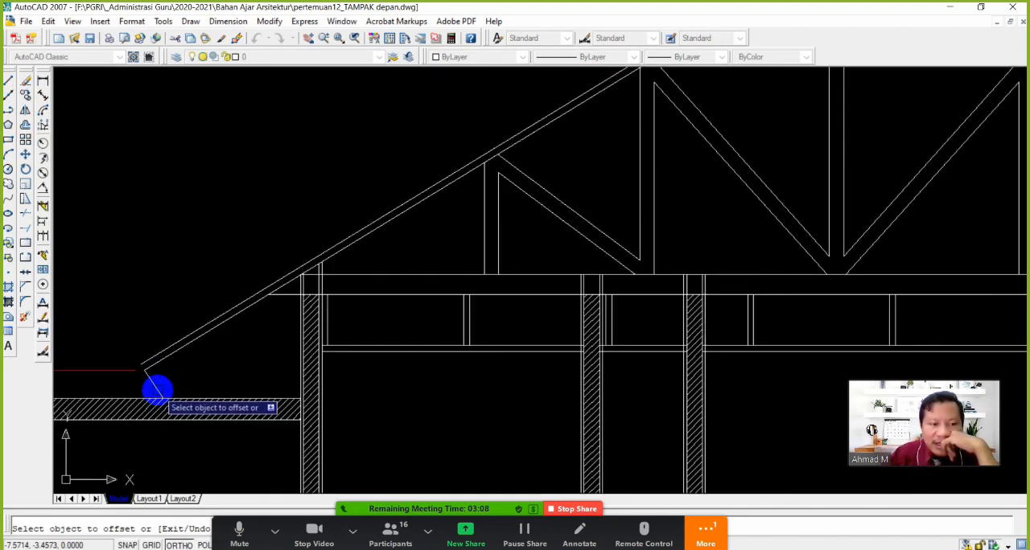
scroll(157, 390, "up", 2)
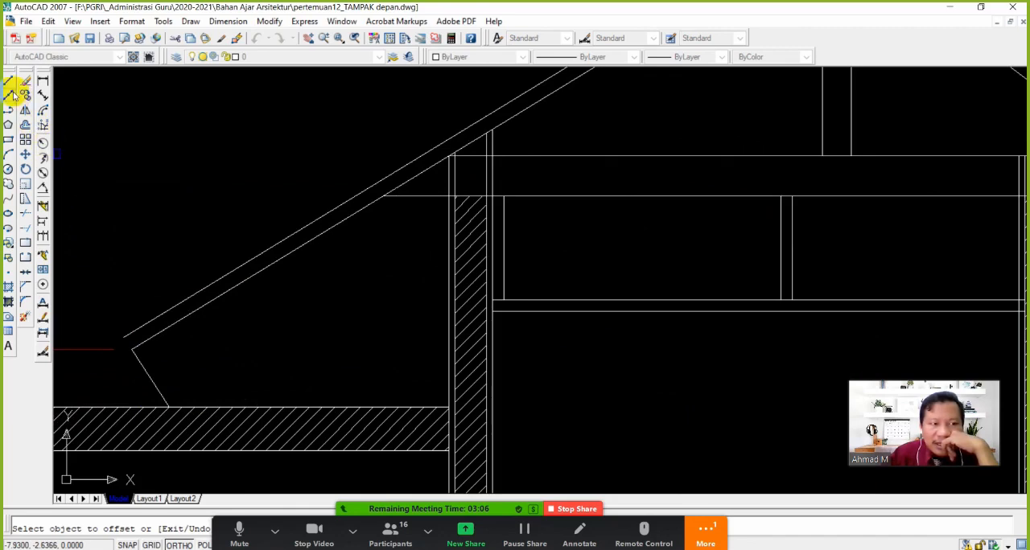
scroll(384, 278, "down", 5)
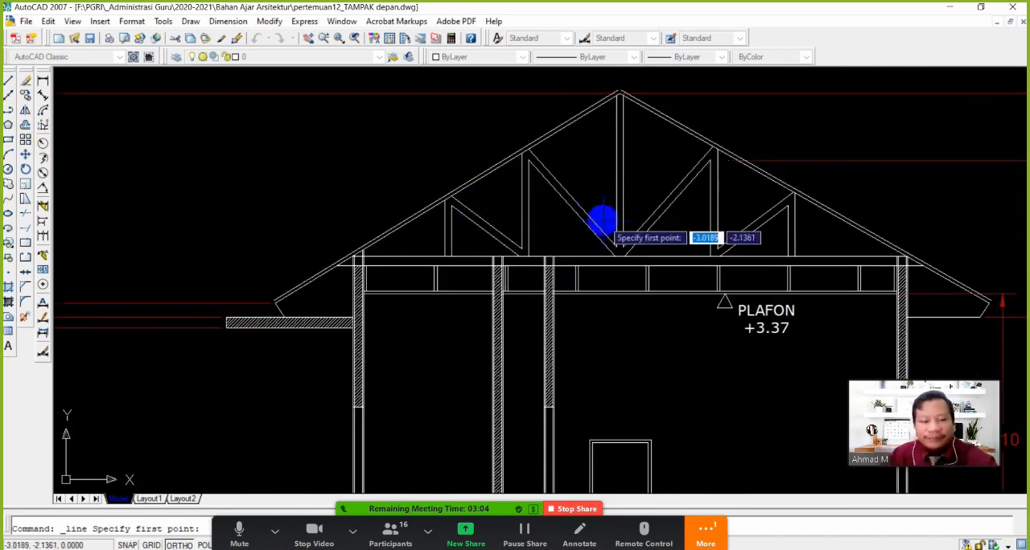
middle_click_drag(619, 153, 510, 274)
scroll(519, 211, "up", 7)
left_click(460, 230)
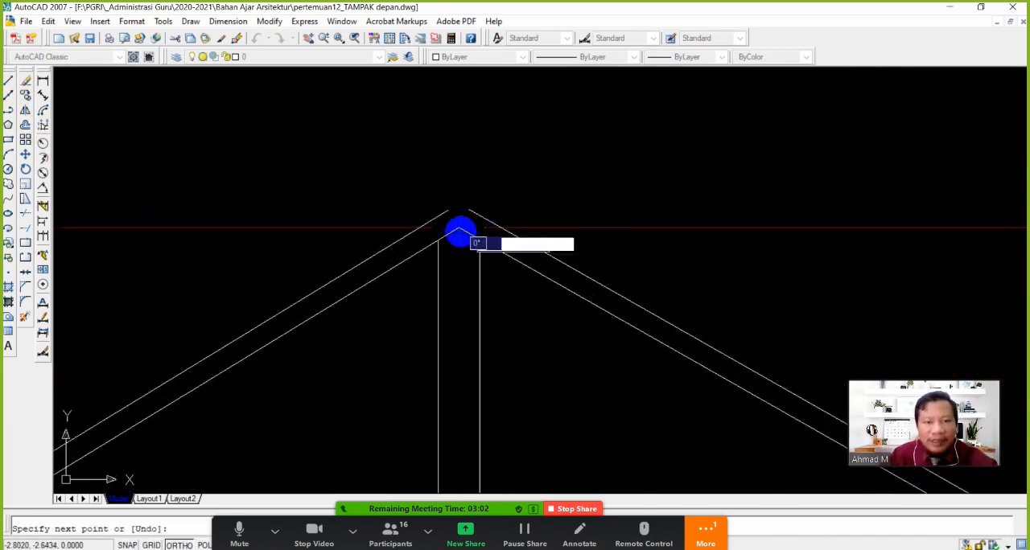
scroll(448, 216, "up", 3)
key("Escape")
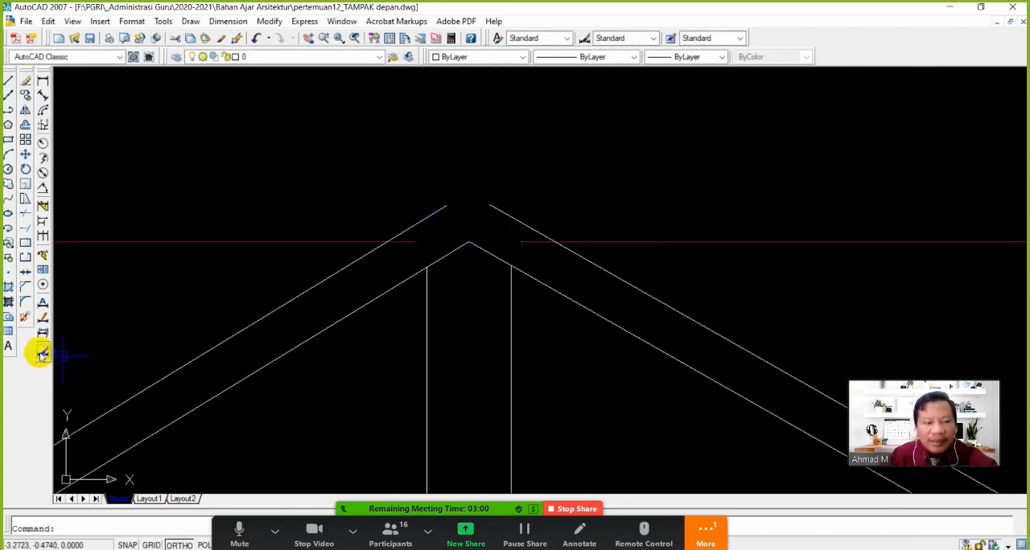
Fillet the two outer roof lines into a sharp corner above the ridge
left_click(23, 304)
left_click(426, 219)
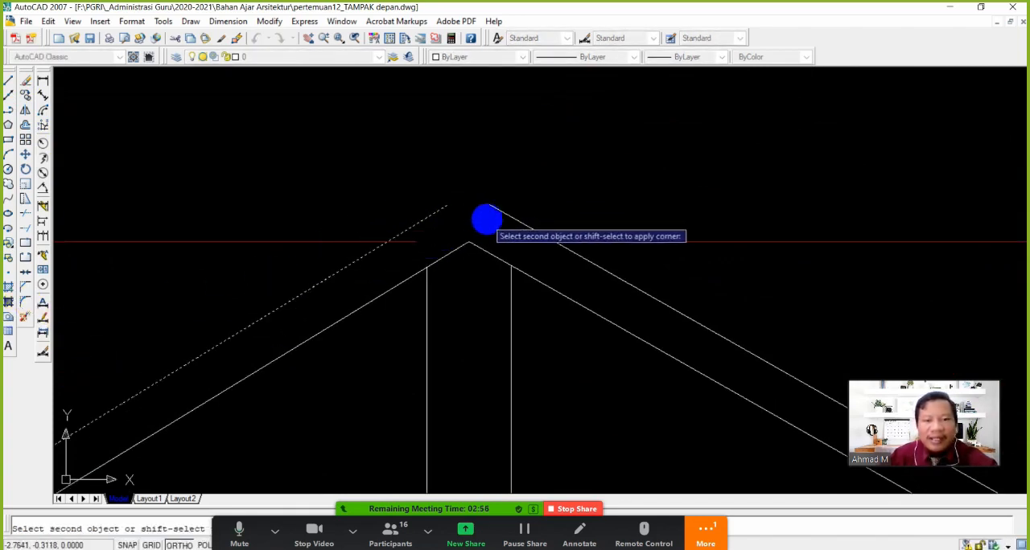
left_click(487, 219)
scroll(483, 236, "down", 5)
middle_click_drag(515, 299, 527, 235)
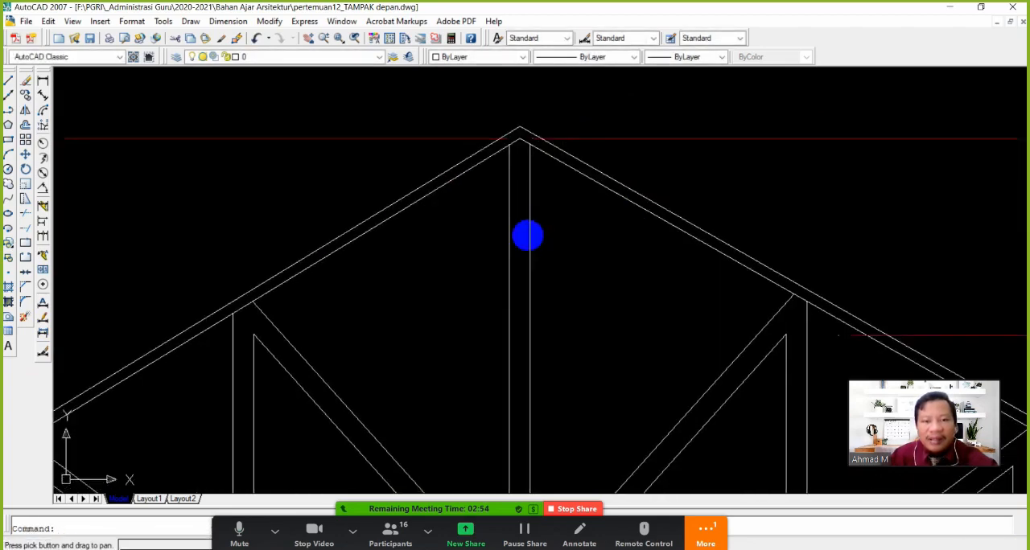
Close off the canopy-side eave end with a short line between the outer and inner roof lines
scroll(461, 309, "down", 5)
scroll(300, 338, "up", 8)
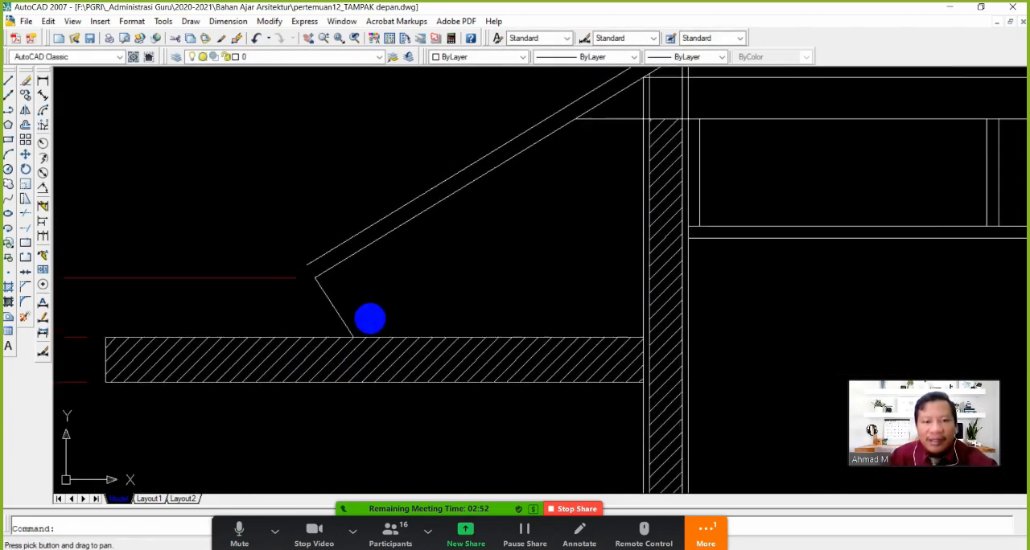
scroll(344, 286, "up", 3)
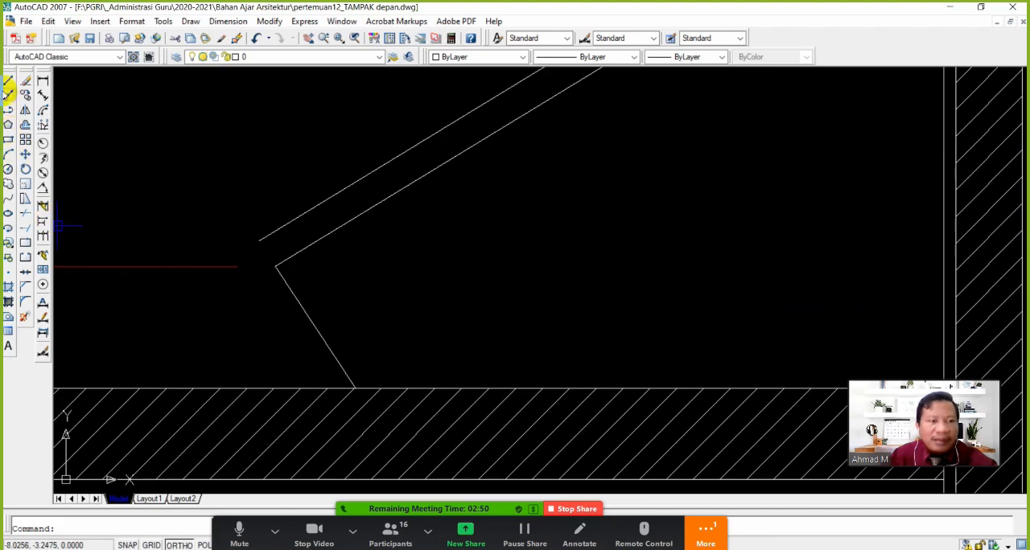
left_click(8, 82)
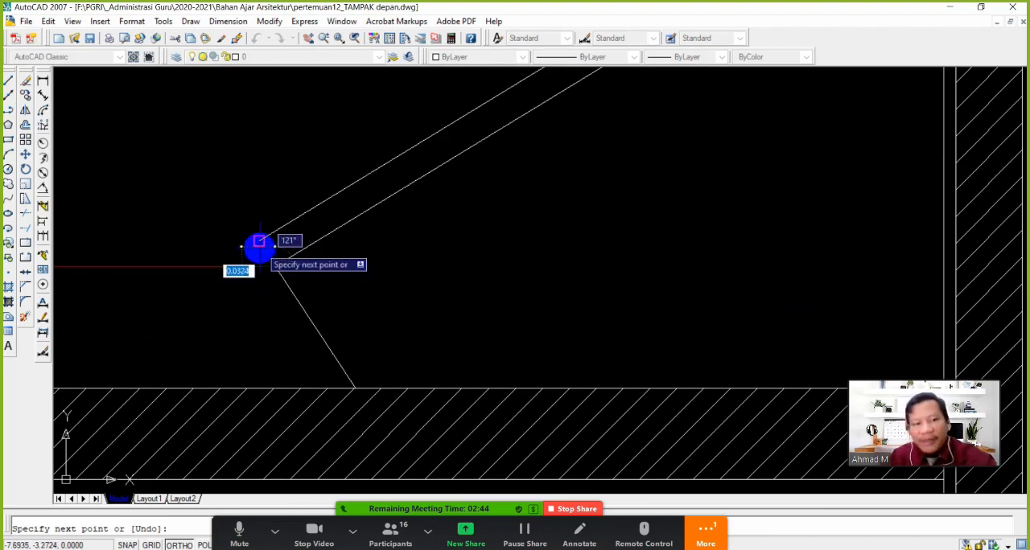
right_click(86, 209)
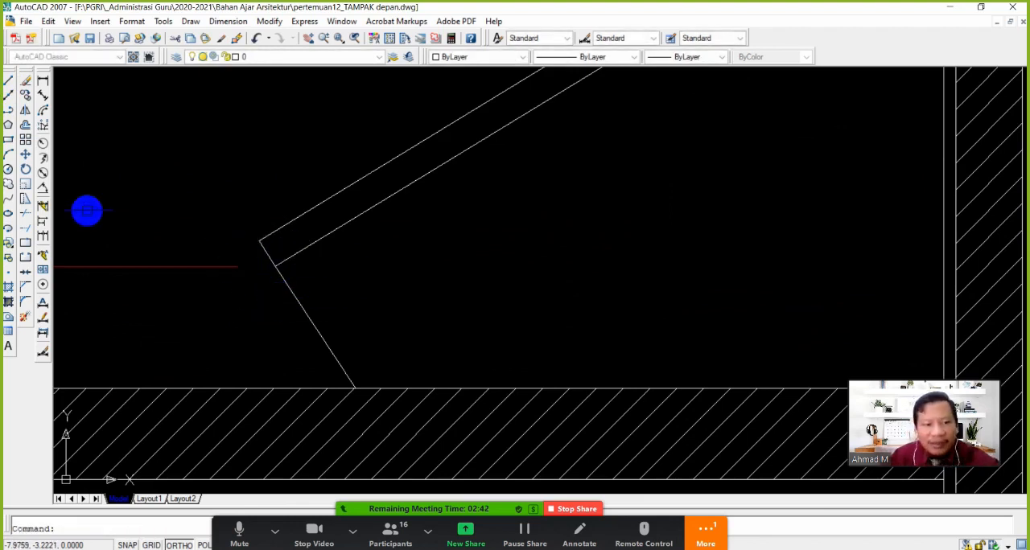
Move the slanted eave line above the canopy inward to a nearest-snapped point on the lower roof line
left_click(26, 155)
left_click(346, 326)
left_click(250, 336)
right_click(285, 293)
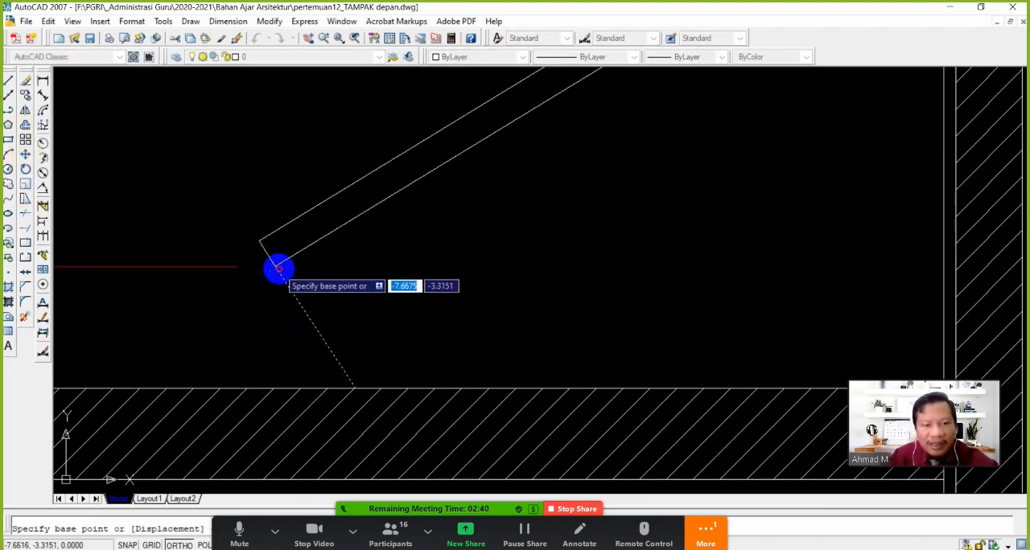
left_click(278, 267)
right_click(297, 259, "shift")
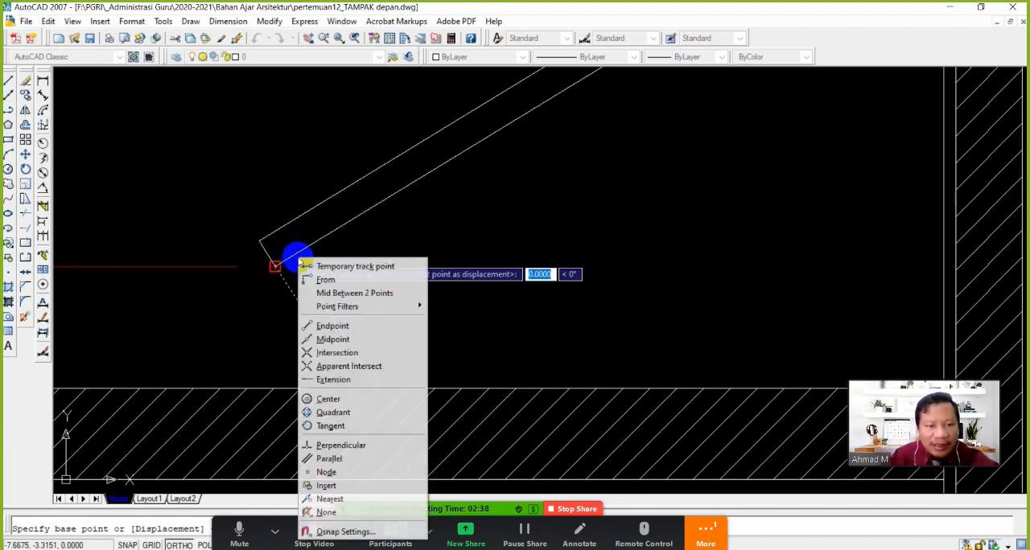
left_click(350, 500)
left_click(297, 255)
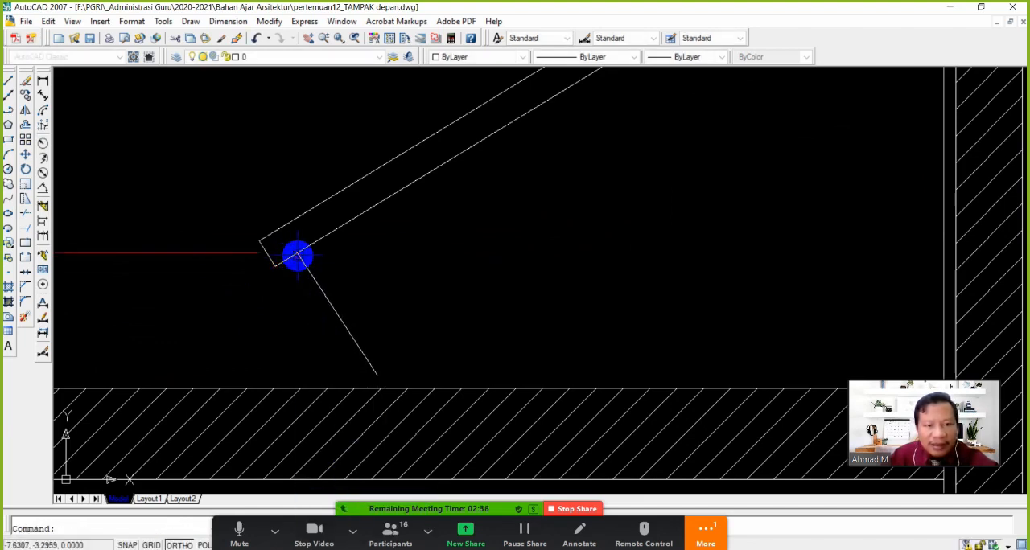
Draw a horizontal soffit line from the foot of the canopy-side slanted eave line perpendicular to the wall
left_click(10, 80)
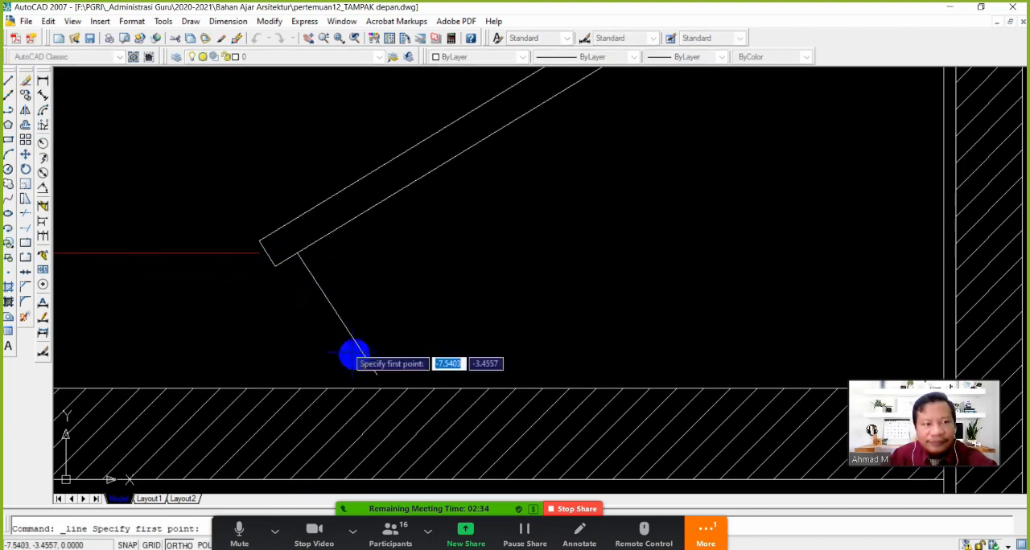
left_click(376, 374)
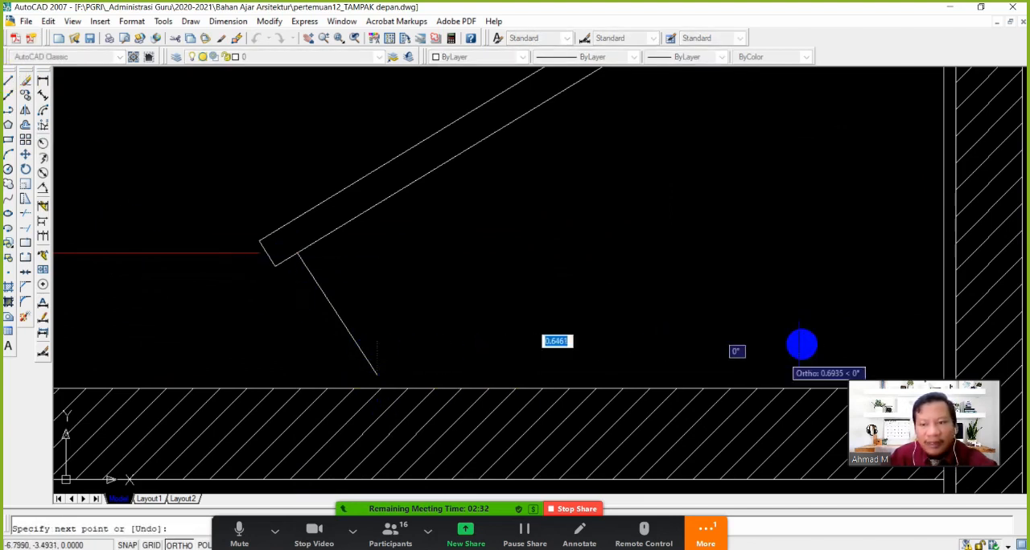
right_click(548, 308)
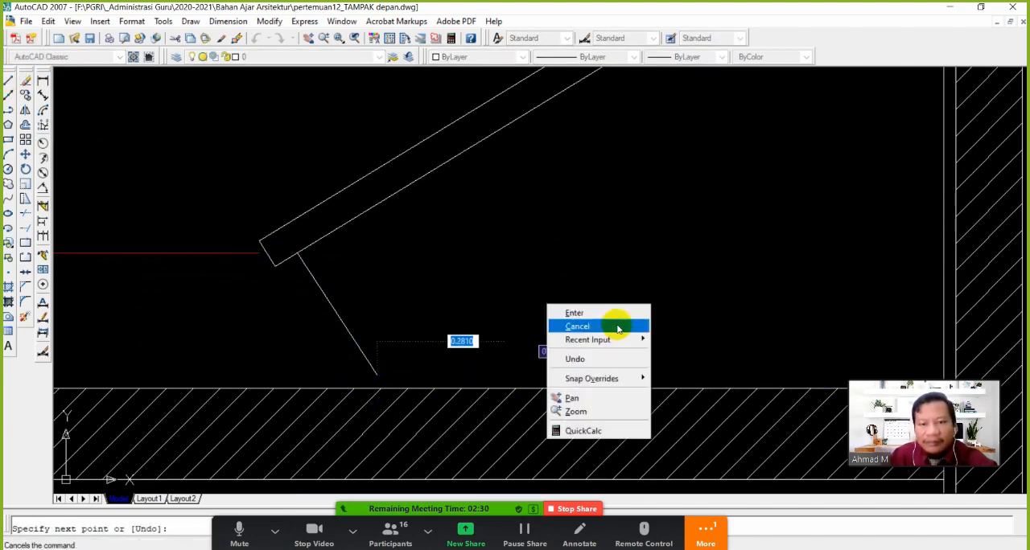
right_click(537, 274, "shift")
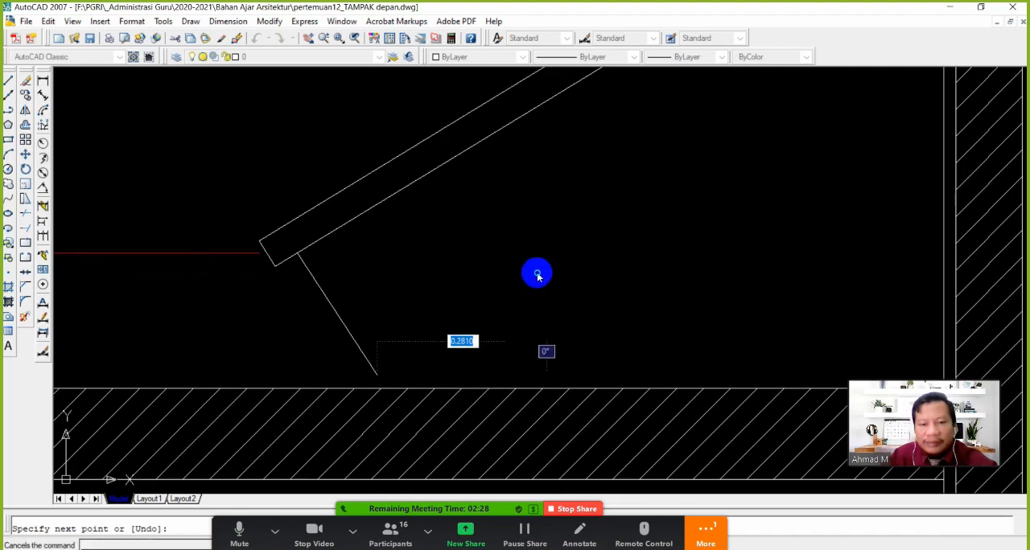
left_click(591, 456)
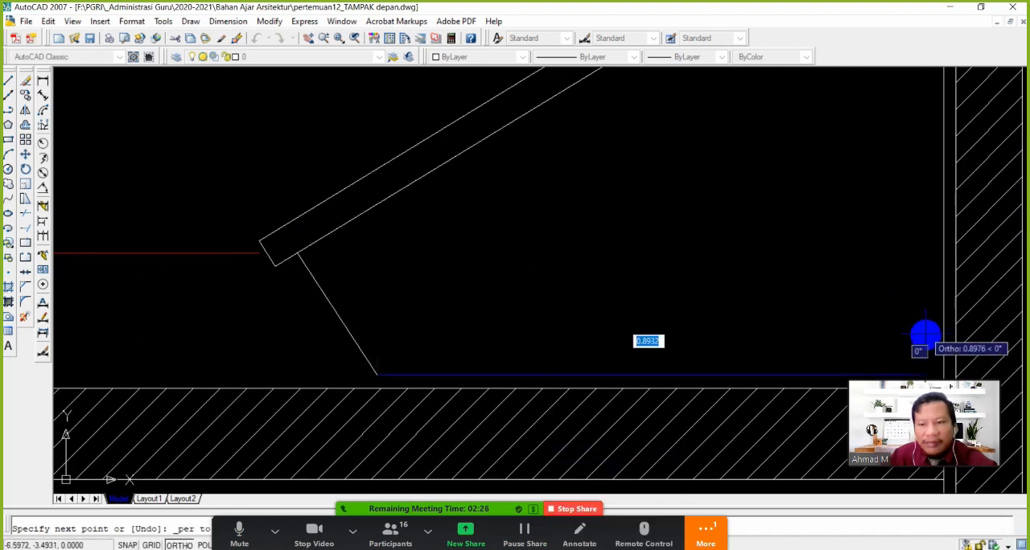
scroll(827, 329, "down", 6)
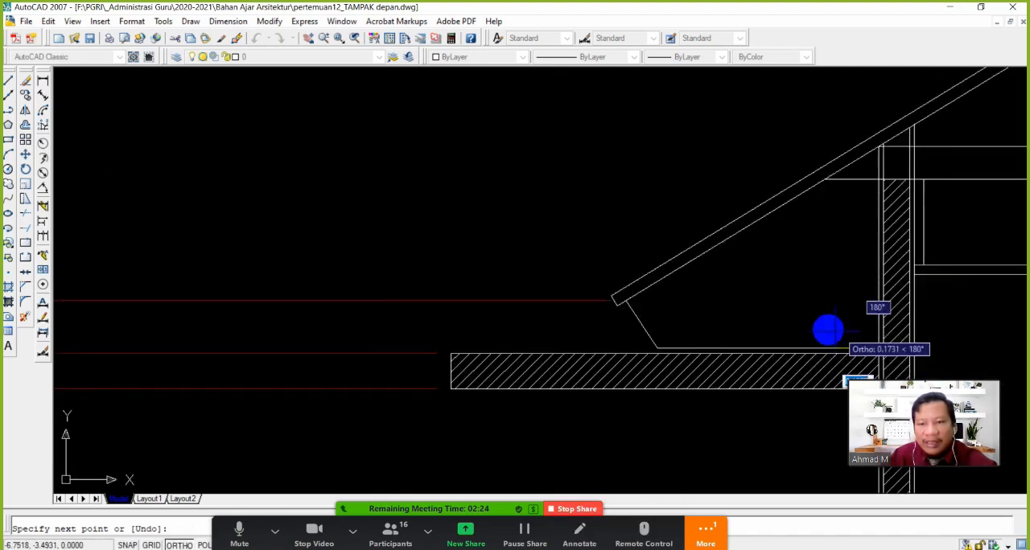
middle_click_drag(770, 327, 386, 320)
key("Escape")
Close off the eave end away from the canopy with a short line joining its two roof lines
scroll(474, 339, "down", 5)
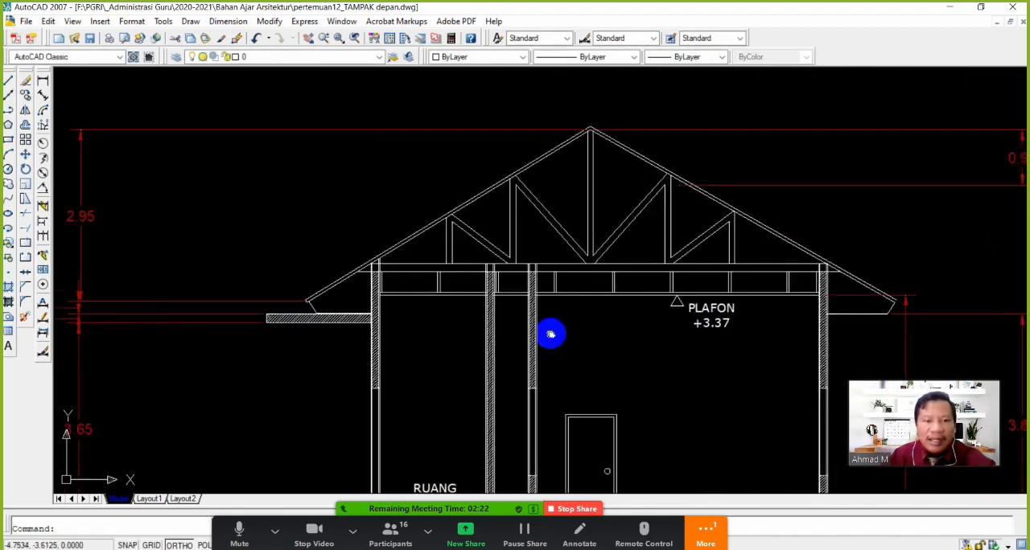
middle_click_drag(716, 340, 499, 324)
scroll(728, 308, "up", 2)
scroll(639, 282, "up", 4)
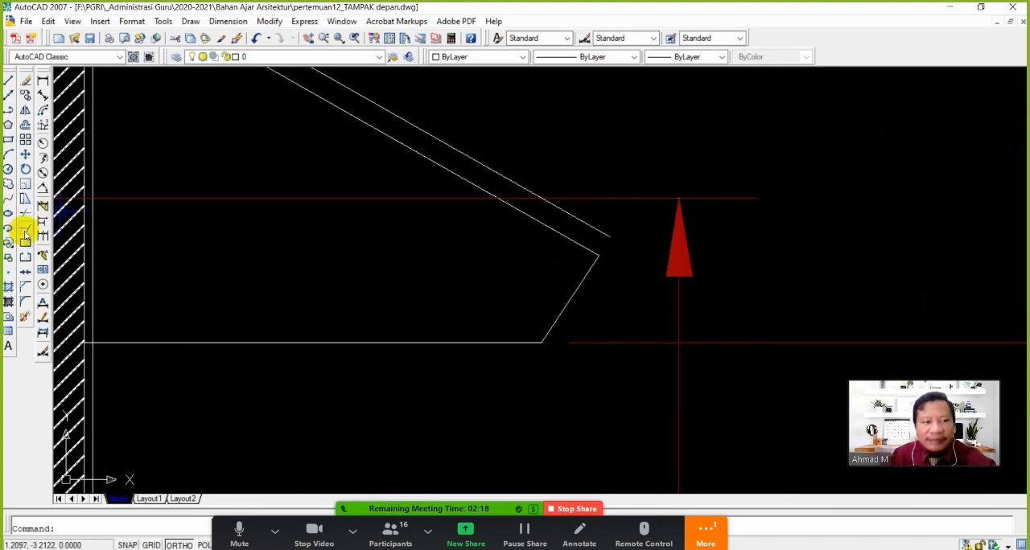
left_click(8, 80)
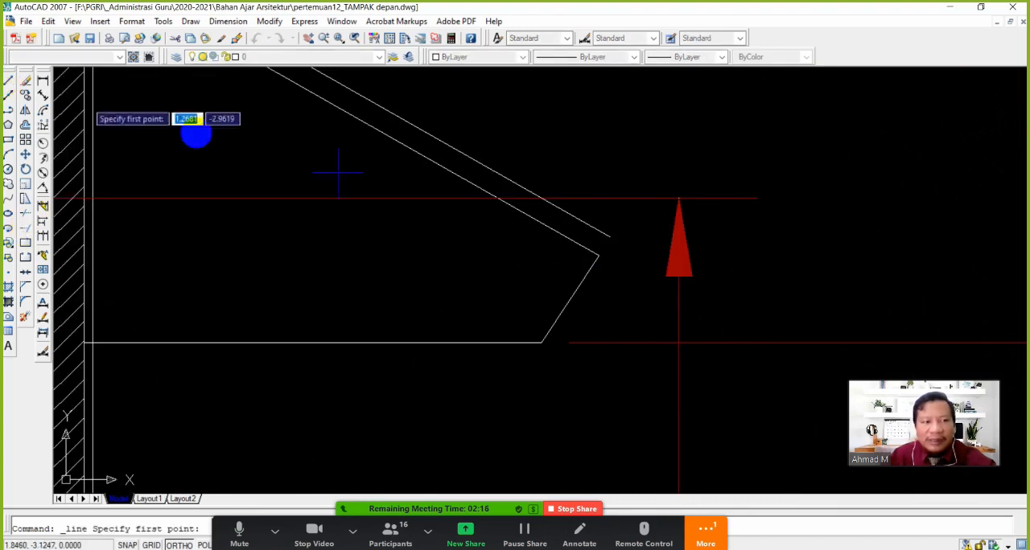
left_click(609, 237)
left_click(598, 256)
key("Return")
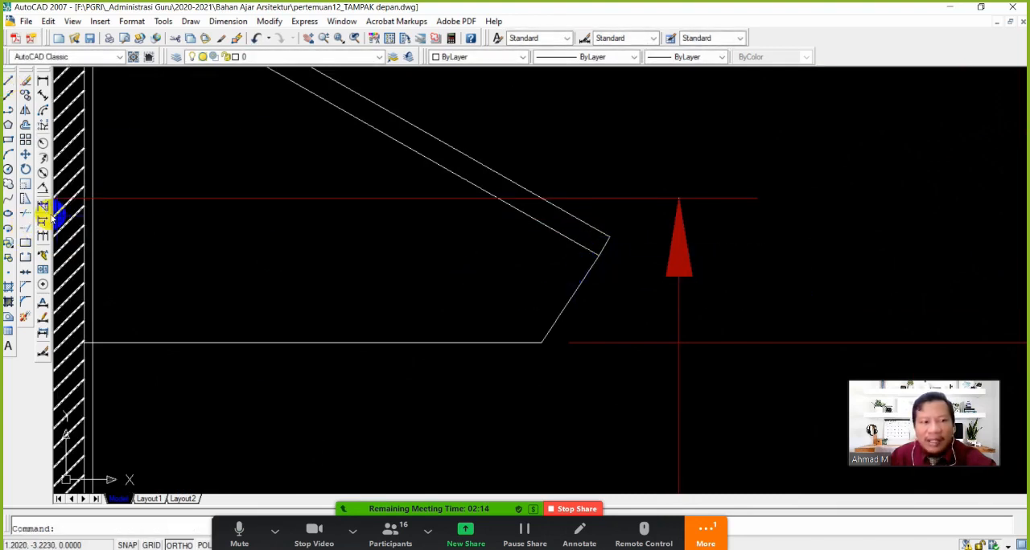
Move the slanted line of the eave away from the canopy inward to a nearest-snapped point on its lower roof line
left_click(30, 157)
left_click(591, 312)
left_click(535, 285)
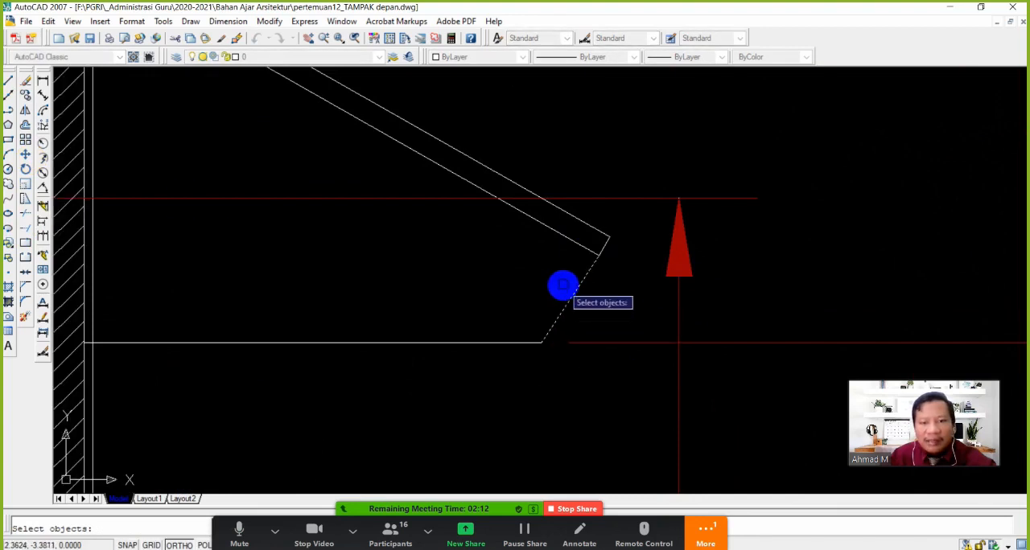
key("Return")
left_click(598, 256)
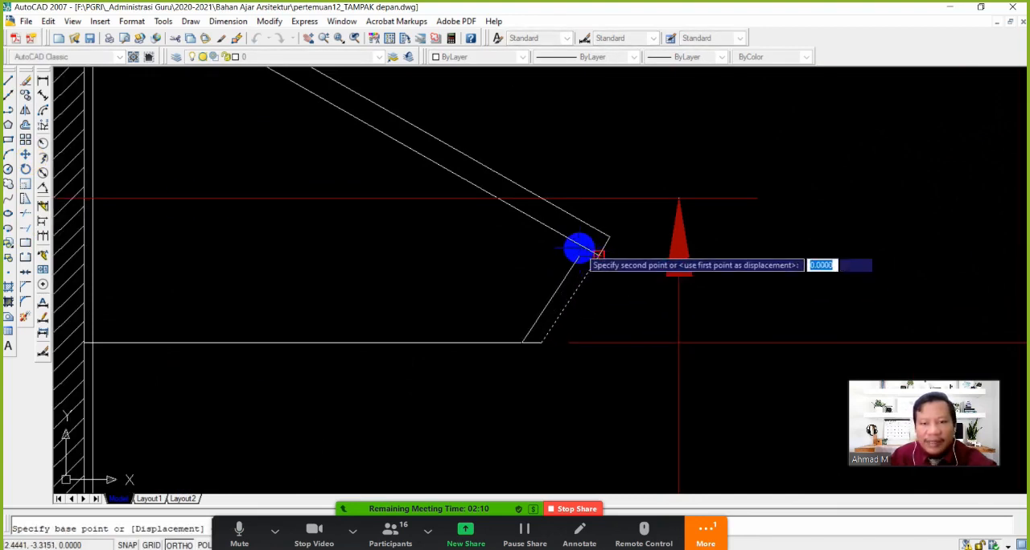
right_click(578, 250, "shift")
left_click(617, 482)
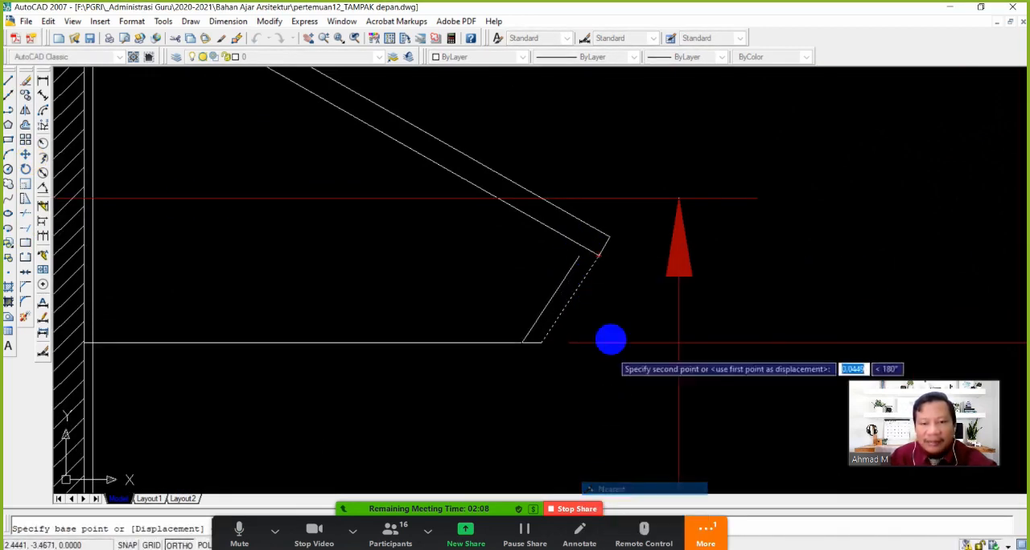
left_click(578, 249)
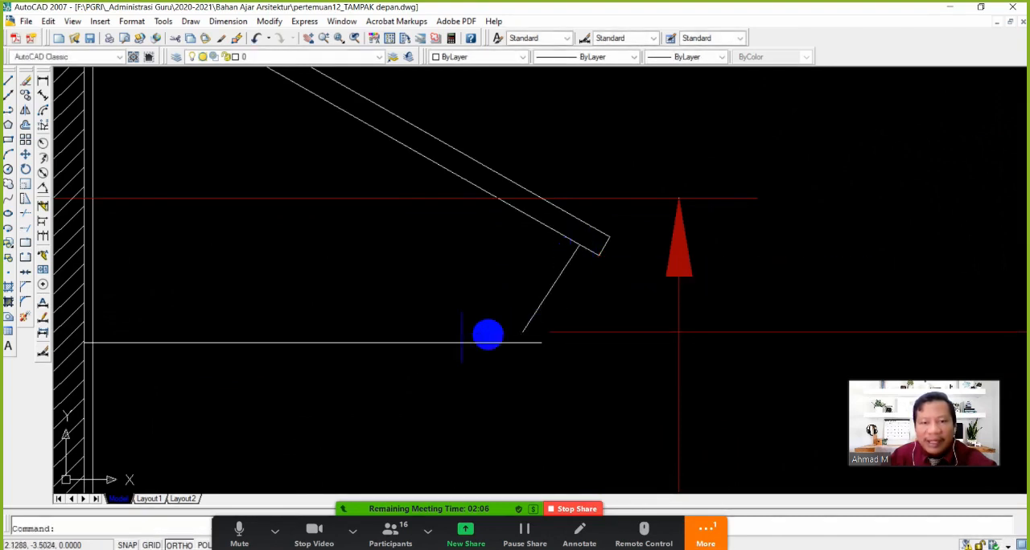
Move the soffit line away from the canopy so its outer end meets the foot of the slanted eave line
left_click(69, 199)
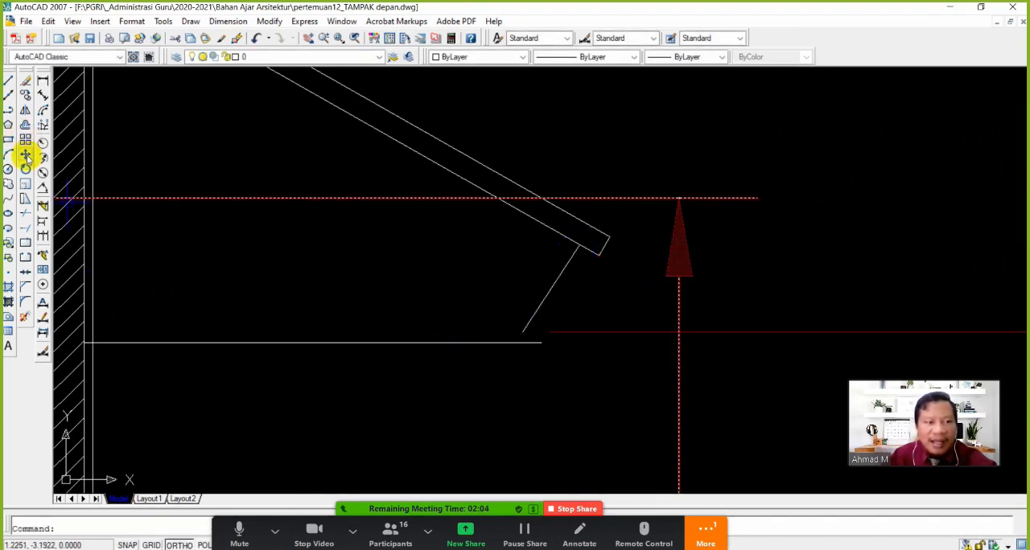
left_click(27, 156)
left_click(493, 338)
left_click(512, 358)
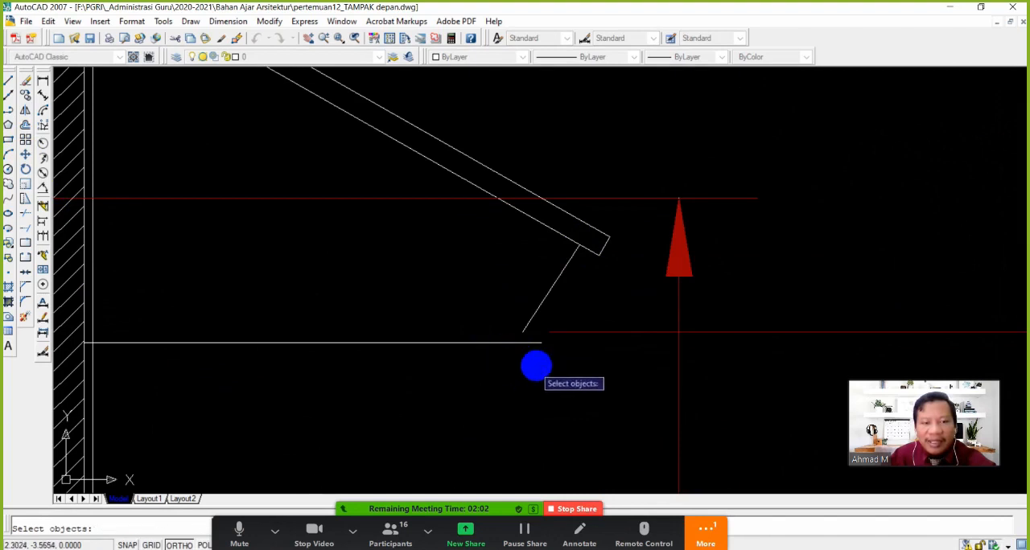
key("Return")
left_click(542, 343)
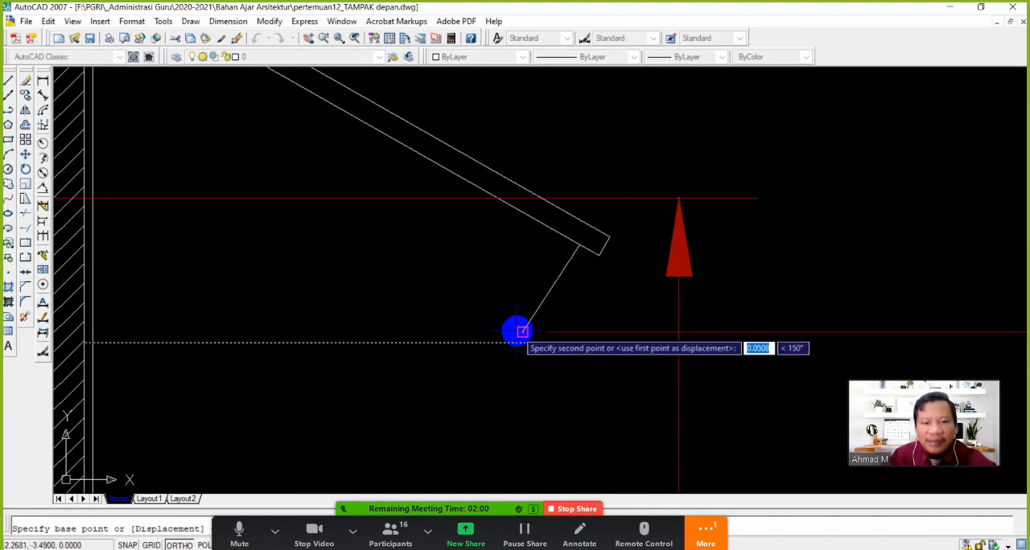
left_click(523, 331)
Trim the end of the moved soffit line that runs past the wall face, and end the Trim command
left_click(26, 217)
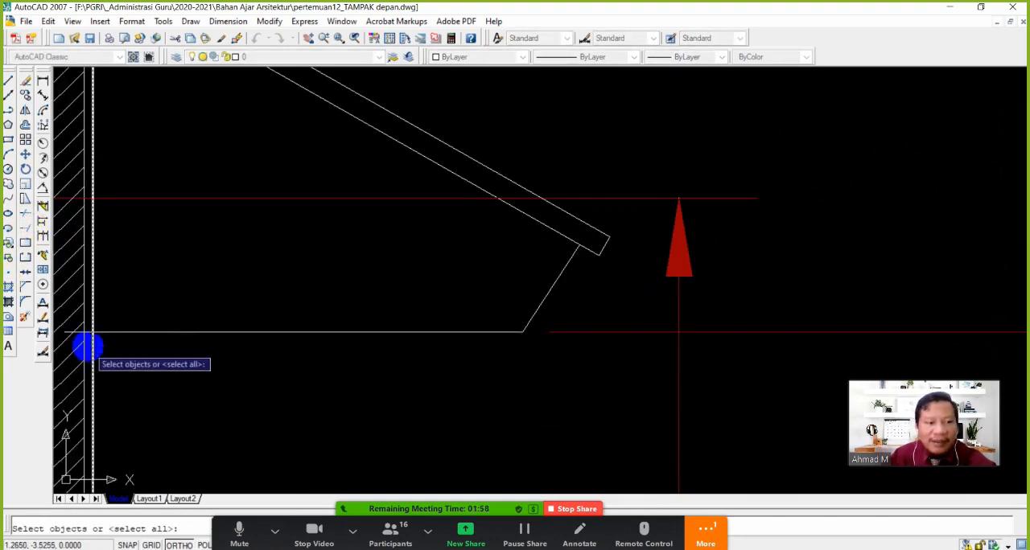
left_click(86, 342)
key("Return")
scroll(85, 342, "down", 2)
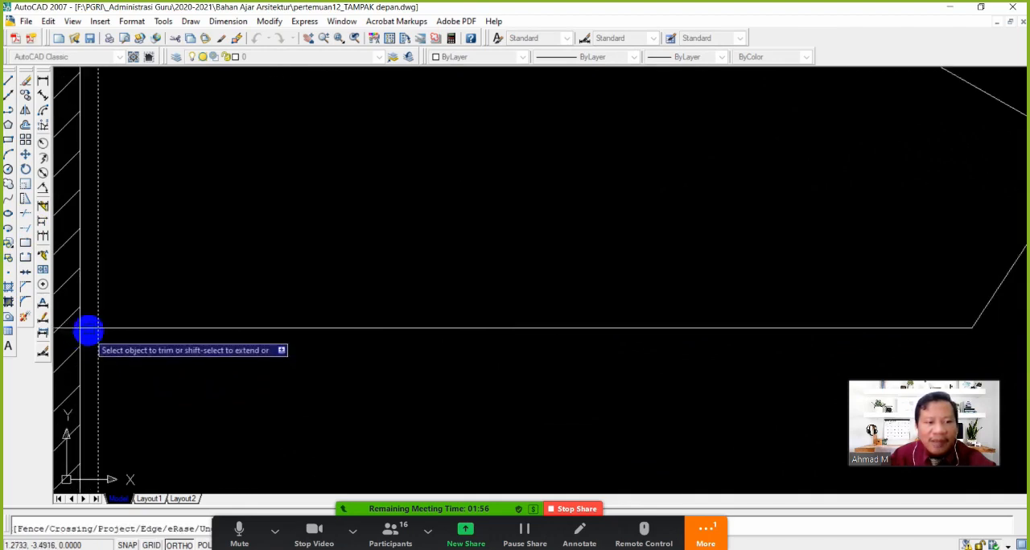
scroll(459, 324, "down", 3)
scroll(402, 332, "down", 2)
key("Escape")
scroll(211, 302, "down", 4)
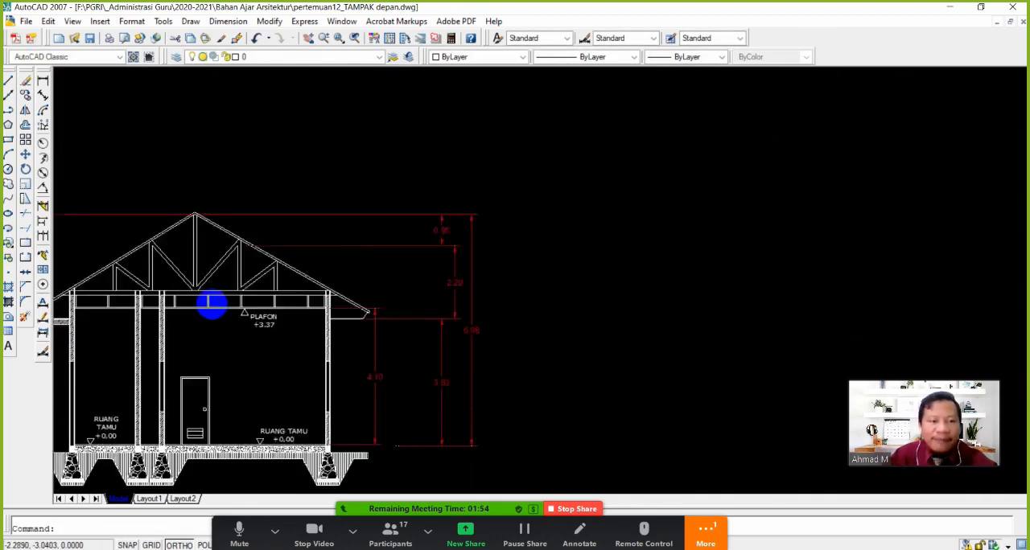
Examine the section A-A' drawing, checking the roof truss, both eaves and the dimensions
mouse_move(213, 328)
middle_mouse_down()
mouse_move(329, 290)
mouse_move(445, 283)
mouse_move(588, 327)
middle_mouse_up()
scroll(314, 282, "up", 2)
scroll(445, 283, "up", 1)
scroll(535, 313, "up", 2)
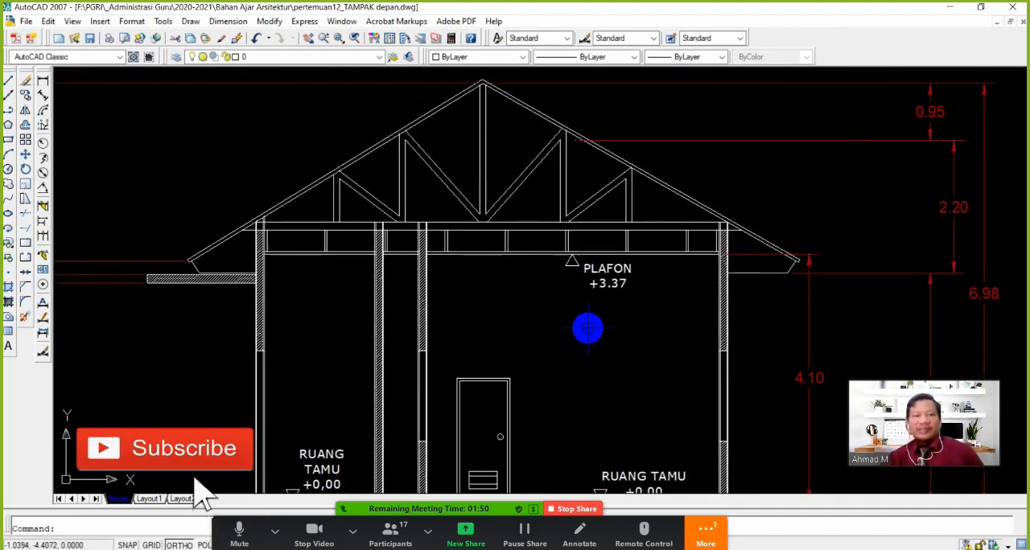
scroll(598, 327, "down", 2)
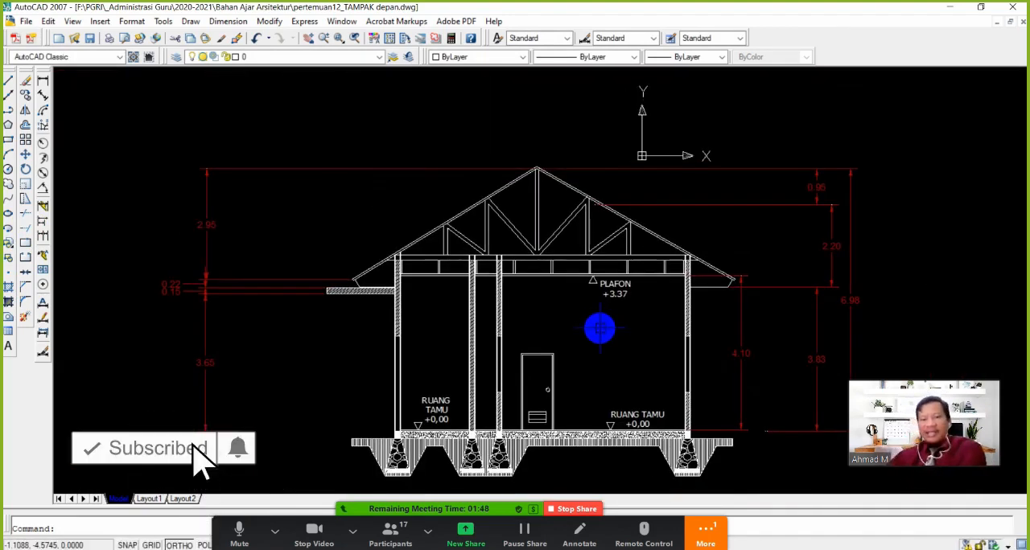
middle_click_drag(627, 392, 606, 368)
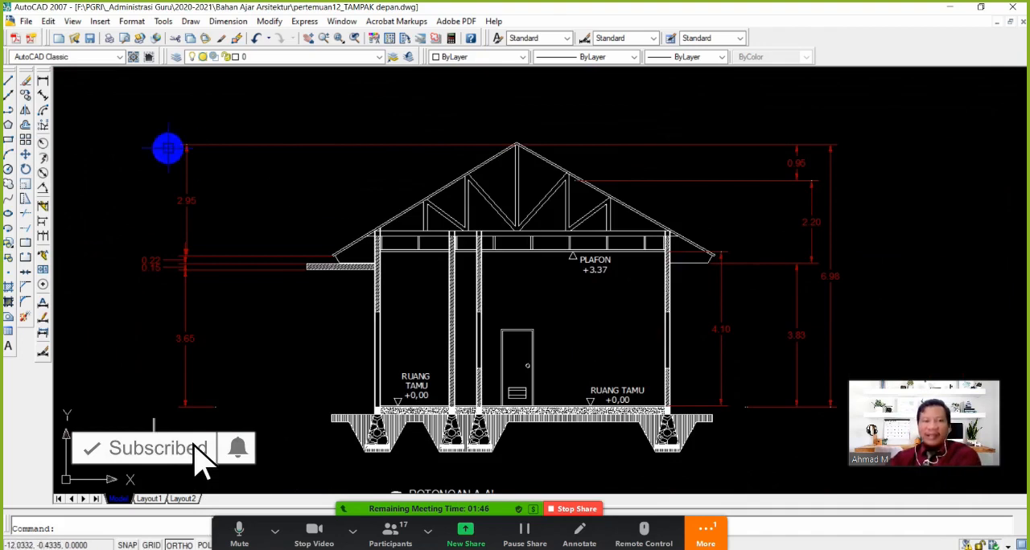
middle_click_drag(607, 364, 556, 309)
Examine the floor plan along the section cut line, following the walls and openings it crosses
scroll(540, 285, "down", 4)
middle_click_drag(533, 181, 528, 346)
middle_click_drag(508, 181, 506, 346)
middle_click_drag(509, 227, 508, 334)
scroll(499, 271, "up", 5)
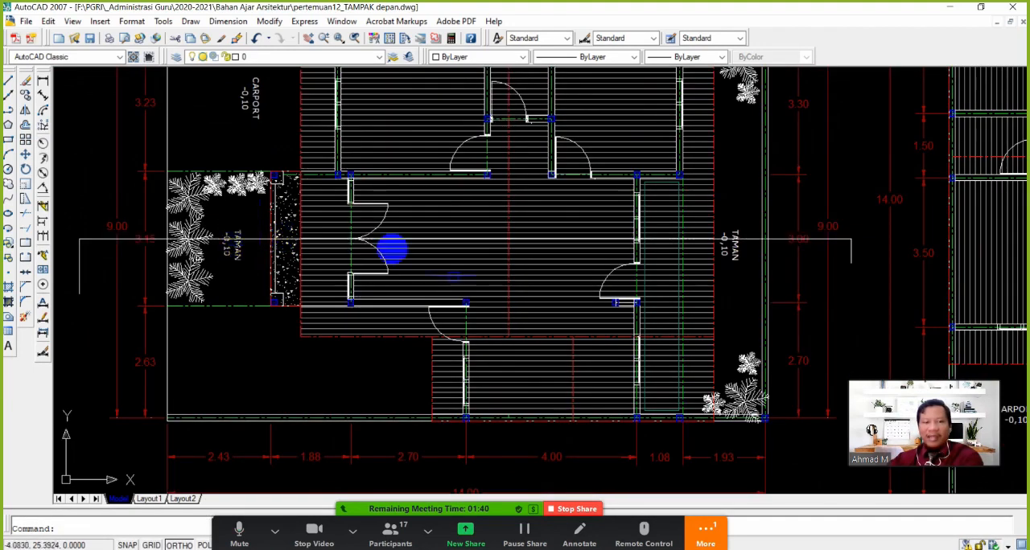
scroll(468, 288, "down", 2)
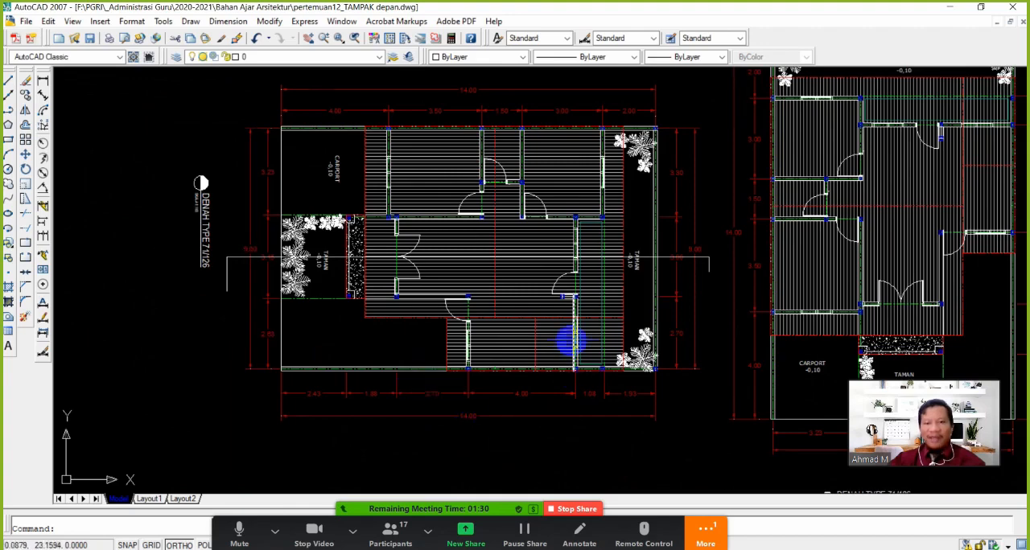
Return to the section A-A' drawing and review it as a whole, from the title to the ridge
scroll(570, 343, "down", 5)
middle_click_drag(542, 429, 543, 285)
middle_click_drag(552, 413, 541, 320)
mouse_move(555, 414)
middle_mouse_down()
mouse_move(549, 344)
mouse_move(522, 343)
middle_mouse_up()
scroll(536, 314, "up", 6)
scroll(508, 324, "up", 3)
mouse_move(622, 312)
middle_mouse_down()
mouse_move(525, 337)
mouse_move(482, 322)
mouse_move(505, 326)
middle_mouse_up()
scroll(479, 335, "down", 4)
scroll(458, 309, "up", 2)
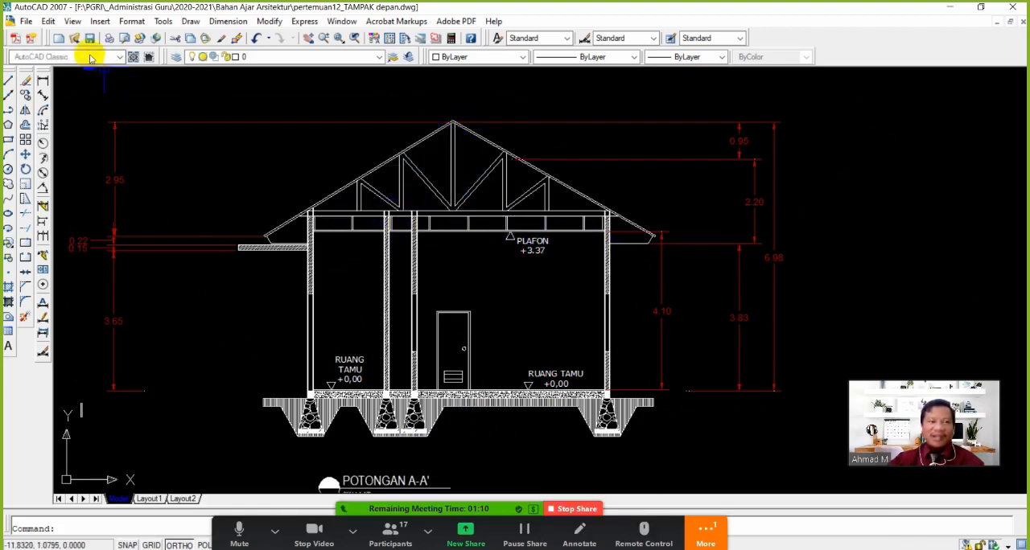
Open the Save As dialog for the drawing
left_click(27, 21)
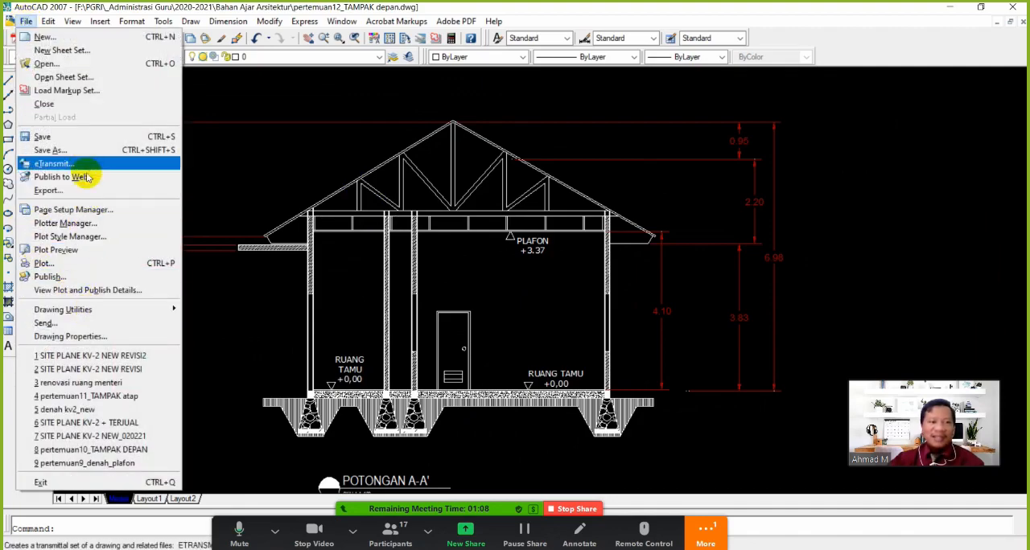
left_click(74, 150)
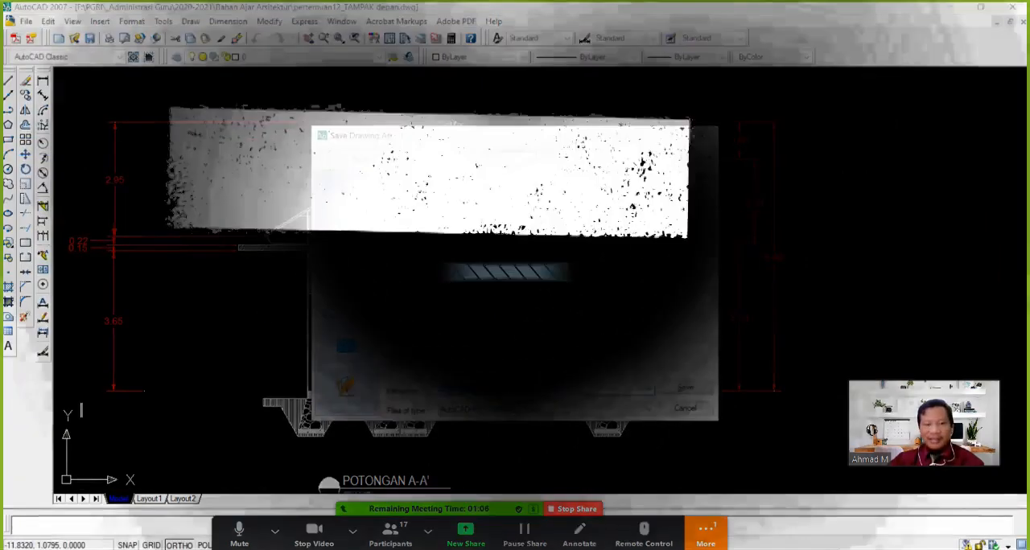